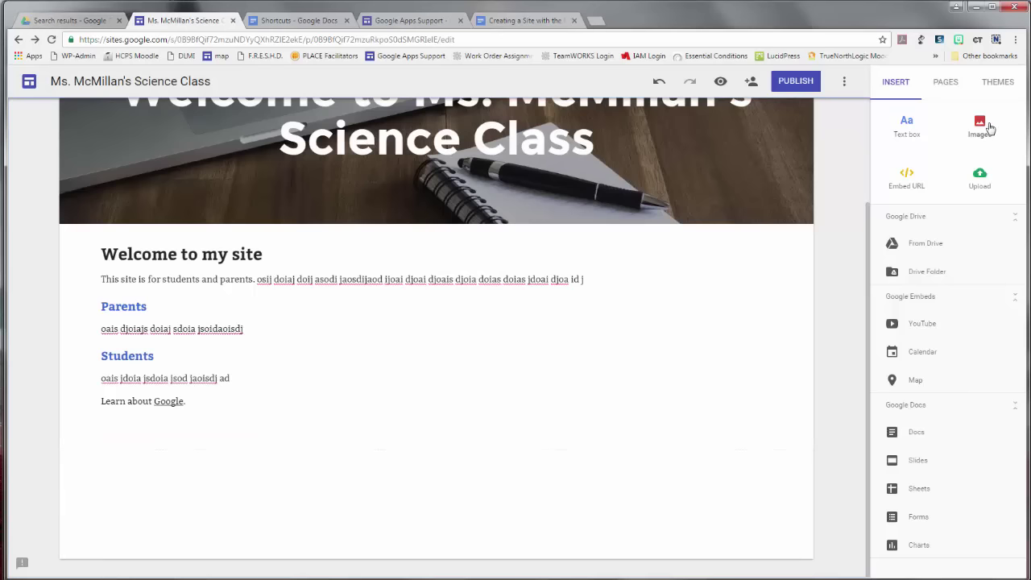
Step: Insert the Drive photo 20160824_081240.jpg from the Google Photos folder below the welcome text
left_click(987, 130)
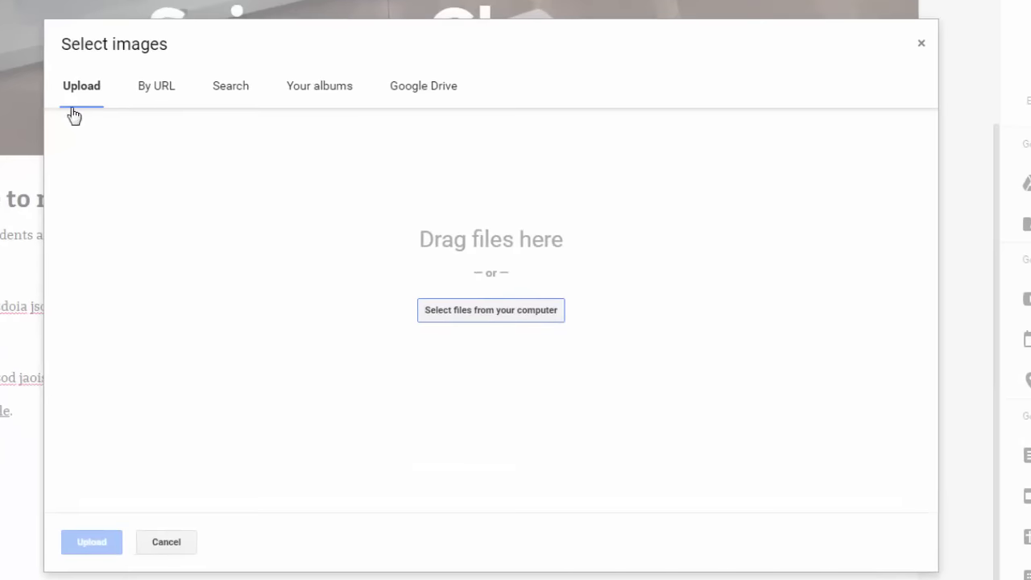
left_click(168, 97)
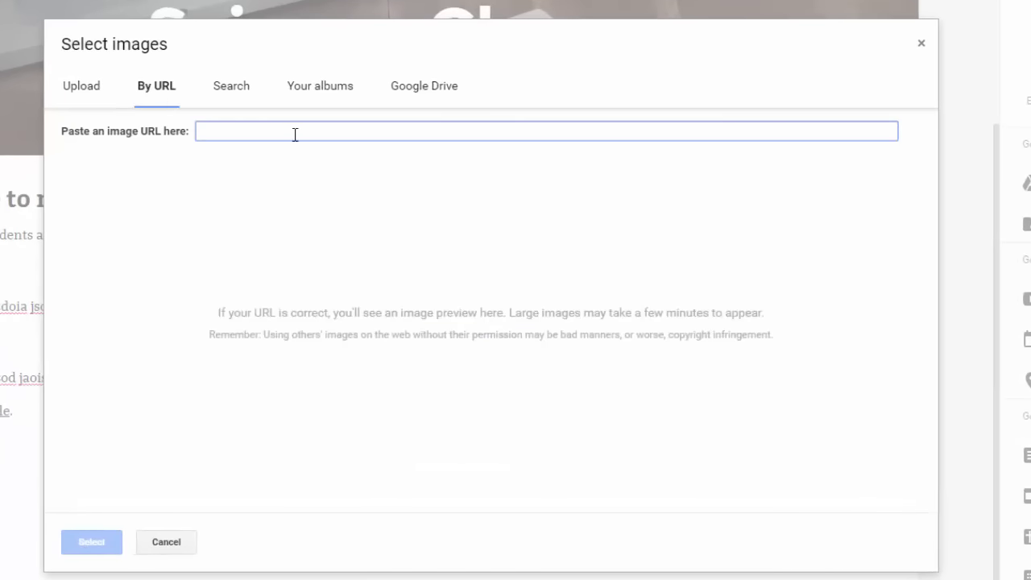
left_click(242, 97)
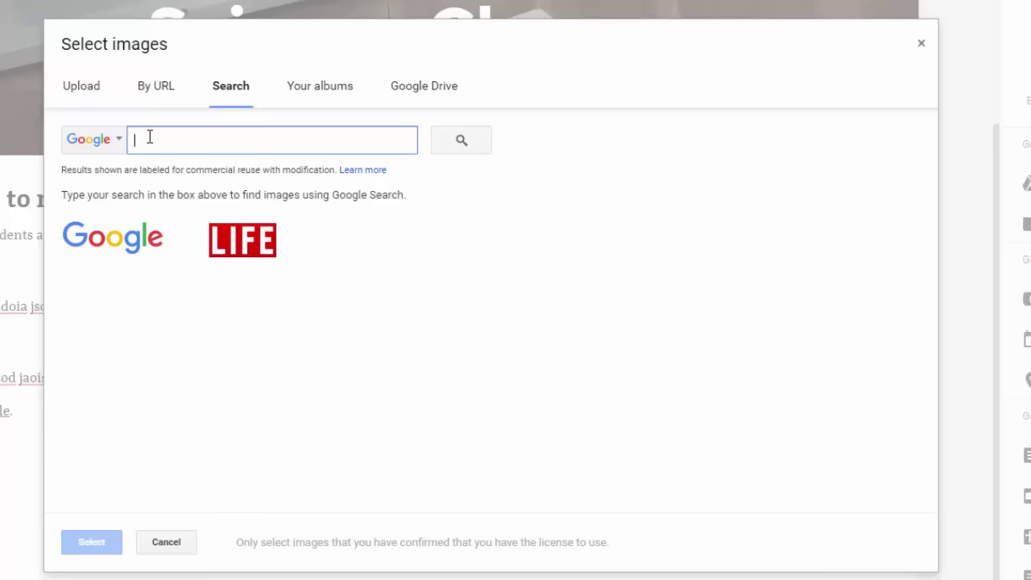
left_click(335, 87)
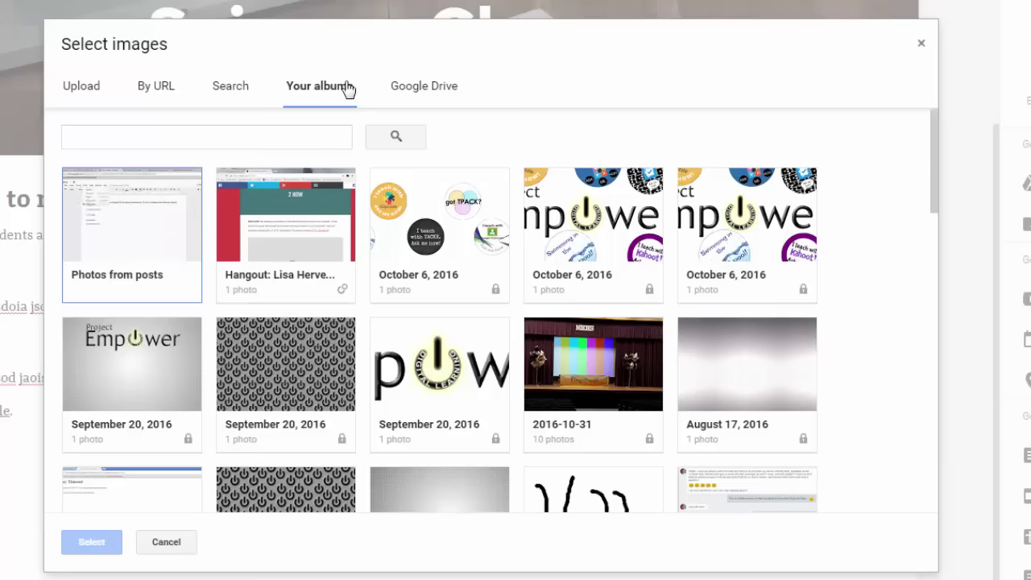
left_click(426, 98)
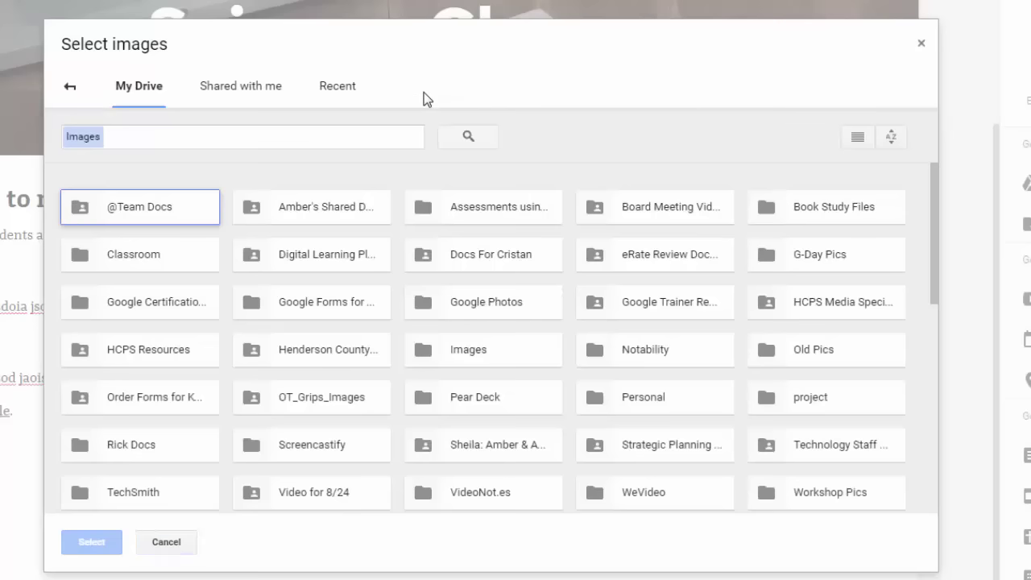
double_click(489, 303)
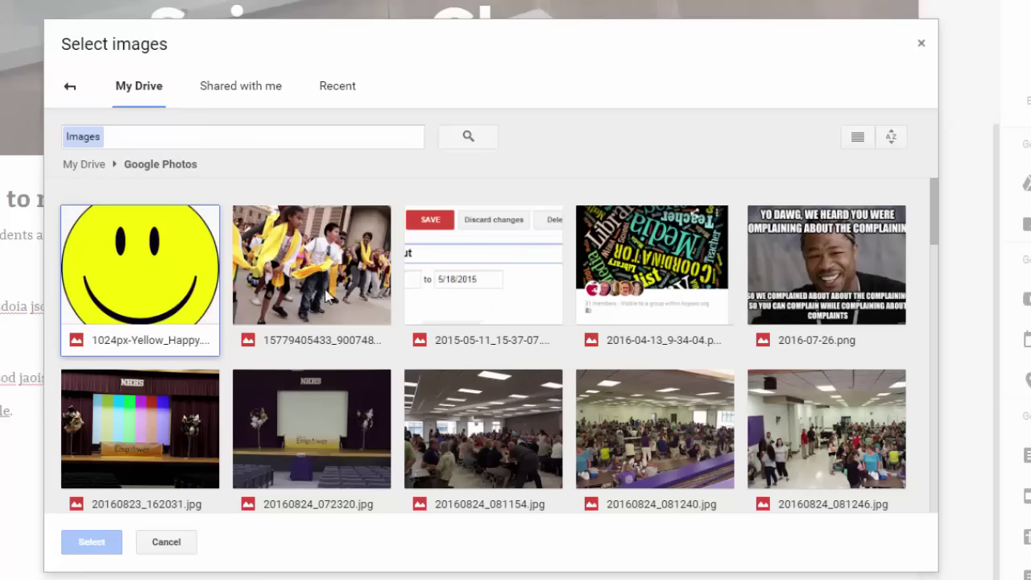
left_click(135, 304)
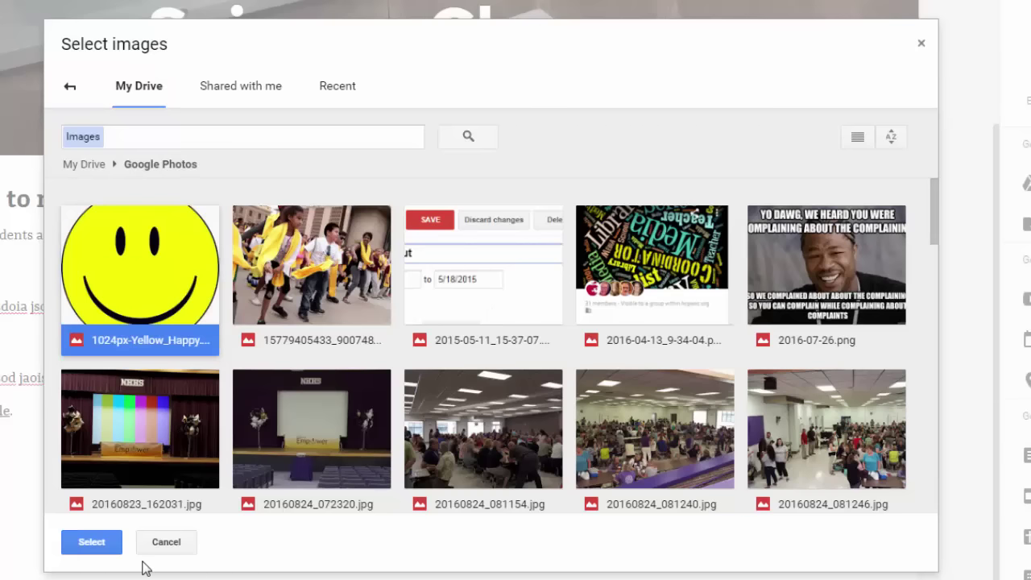
left_click(660, 424)
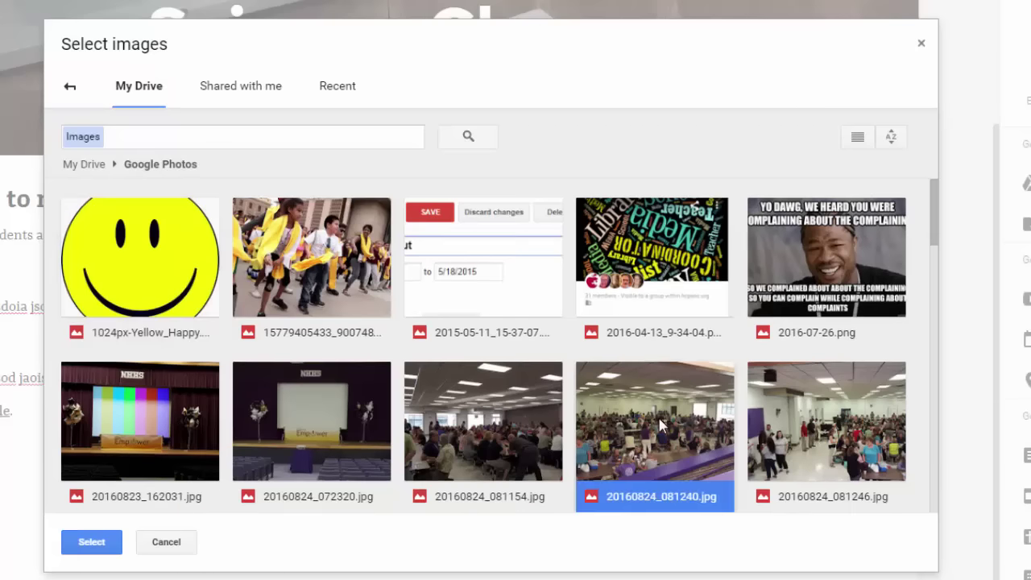
left_click(108, 543)
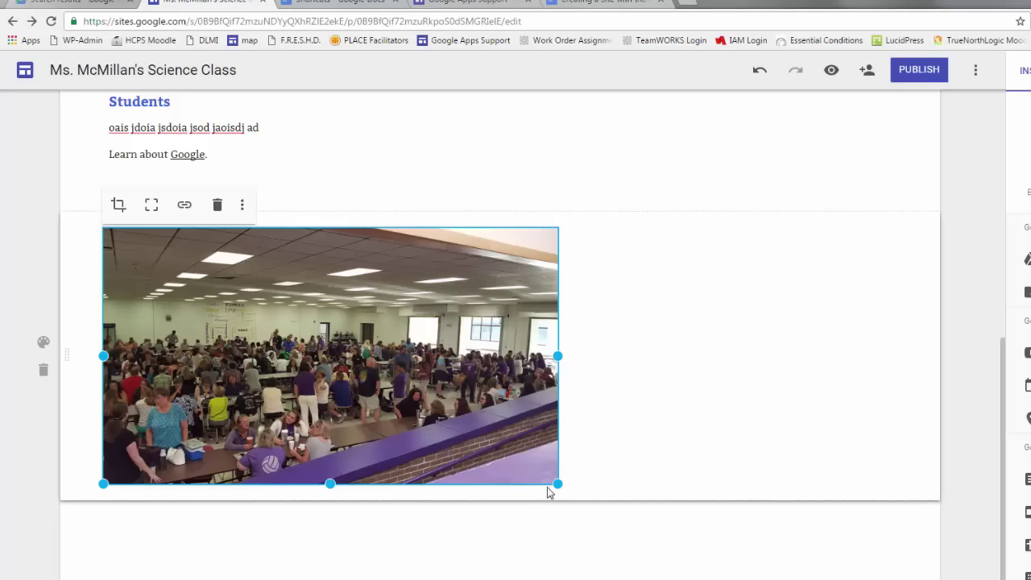
Step: Shrink the cafeteria photo to about half size, then widen it slightly
left_click_drag(537, 471, 341, 350)
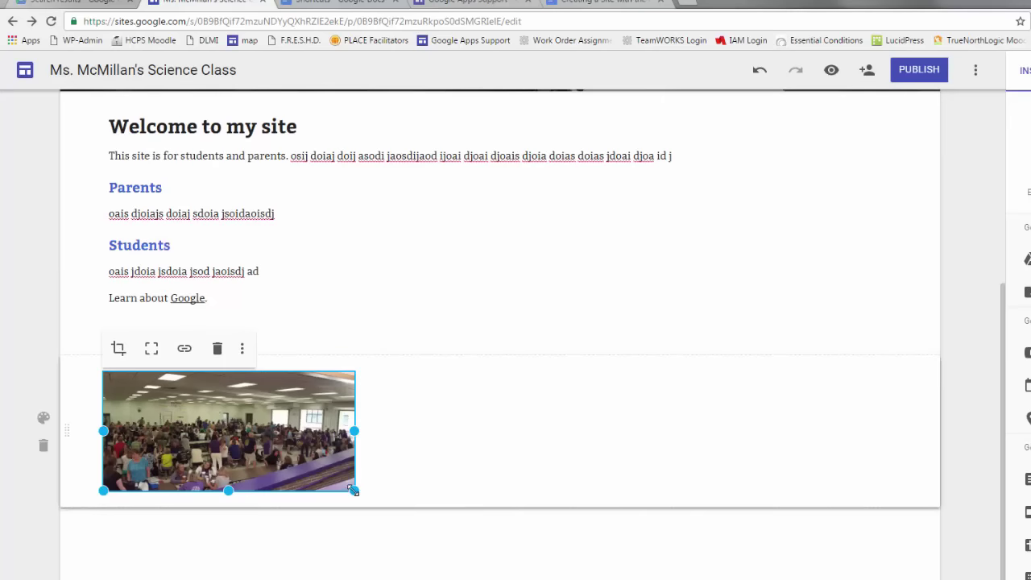
left_click_drag(355, 490, 422, 577)
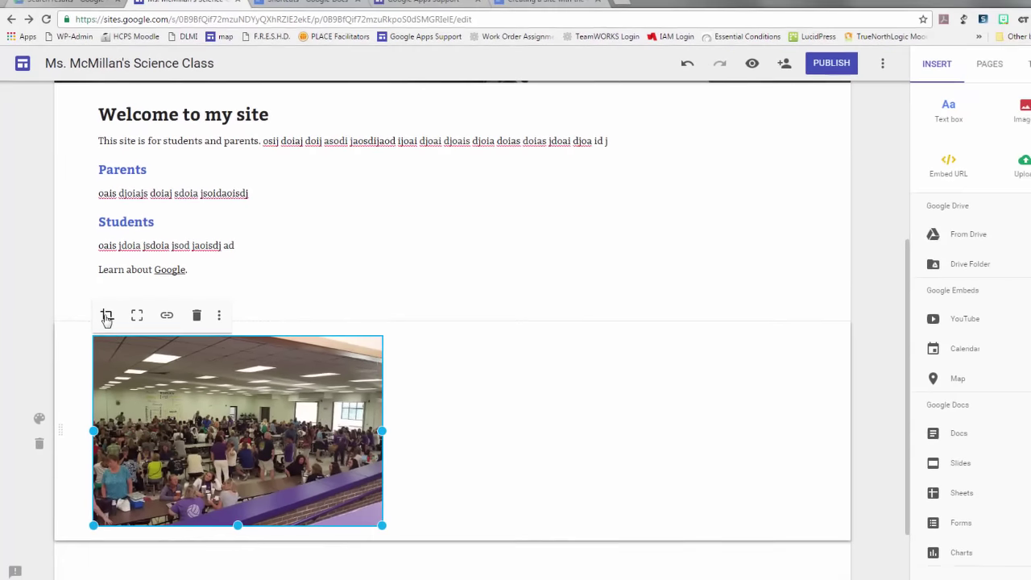
Step: Crop the cafeteria photo to a shorter framing and switch it to fit its frame
left_click(107, 315)
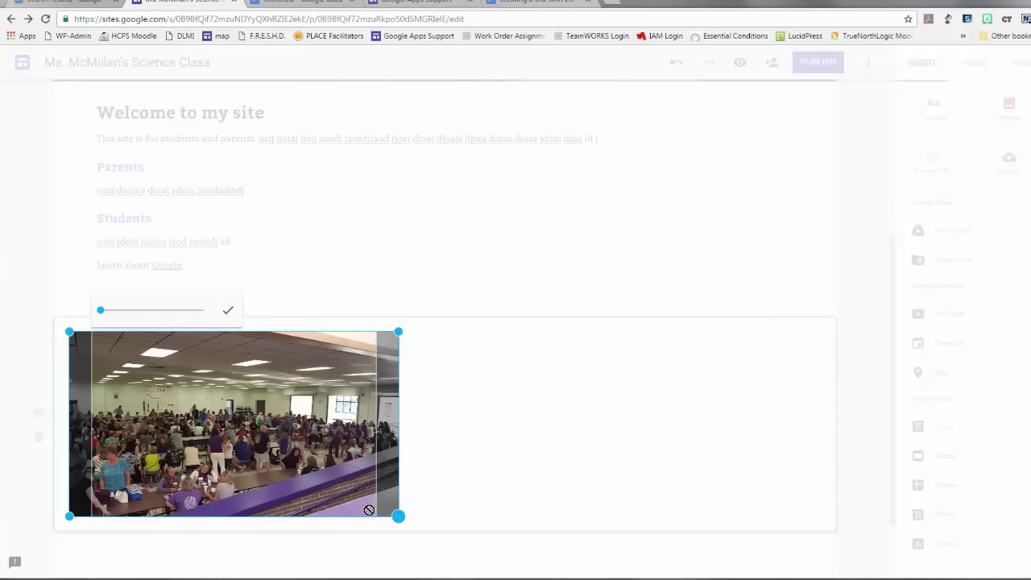
left_click_drag(398, 516, 489, 551)
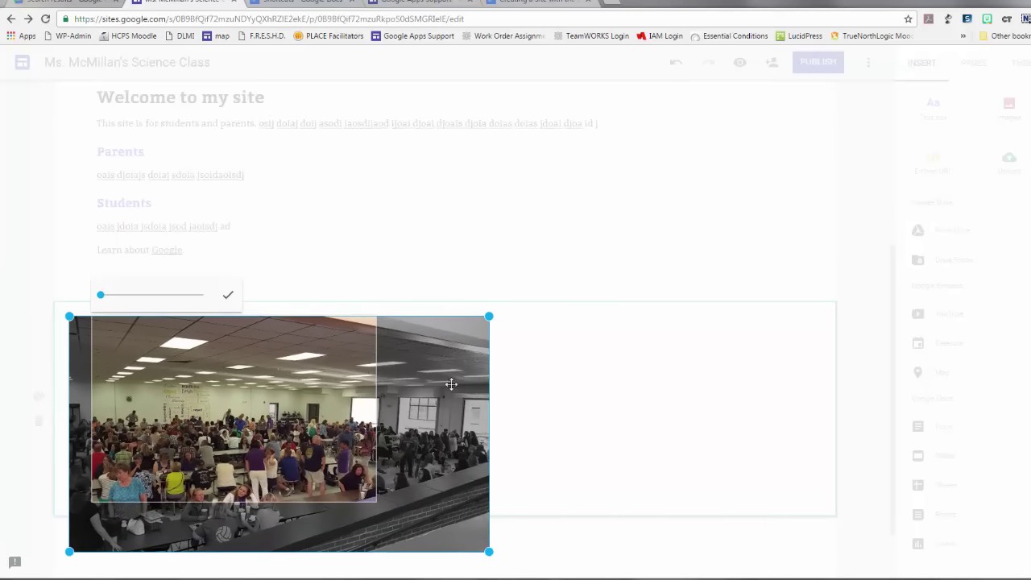
left_click(226, 299)
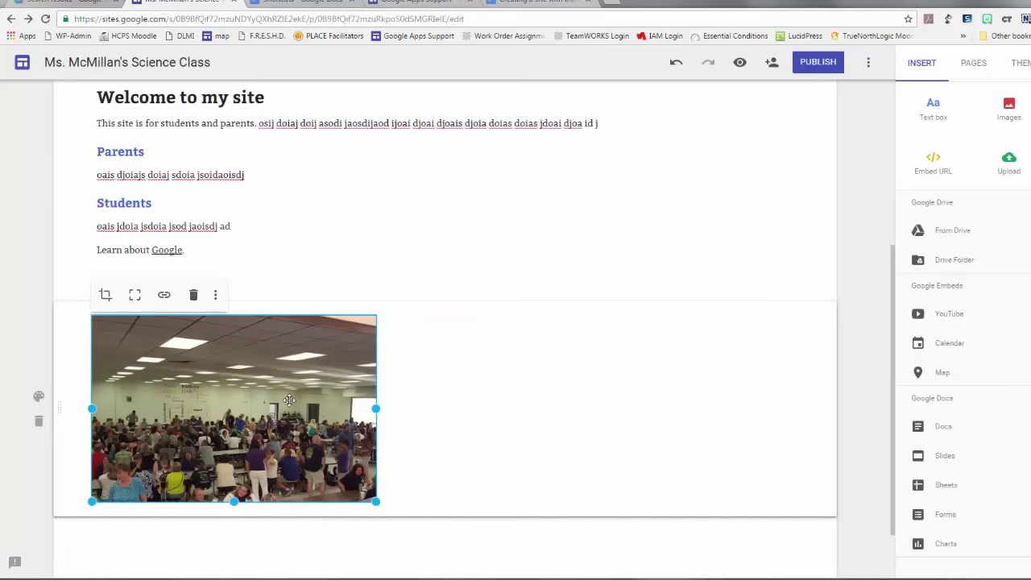
left_click(135, 294)
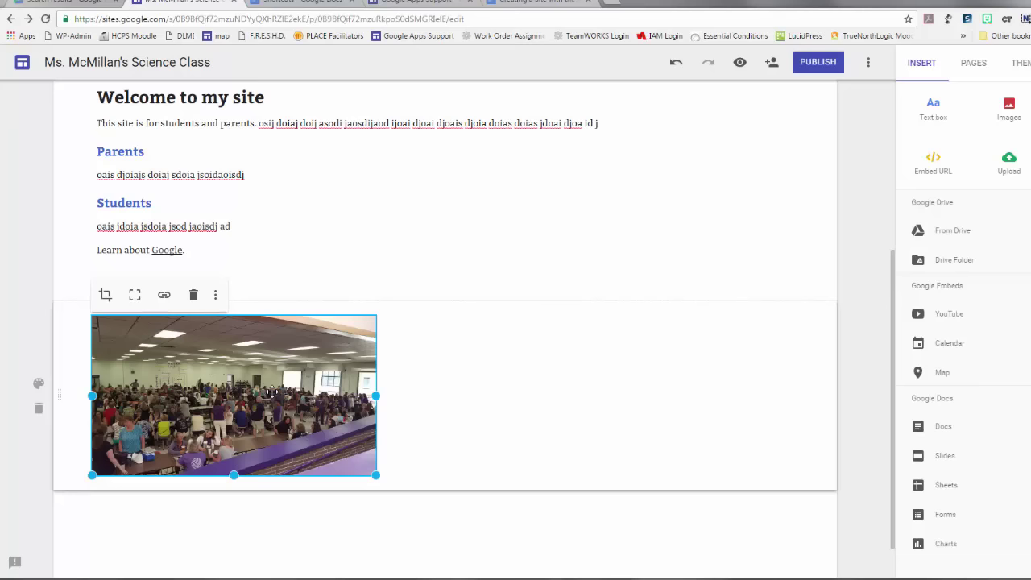
left_click(164, 295)
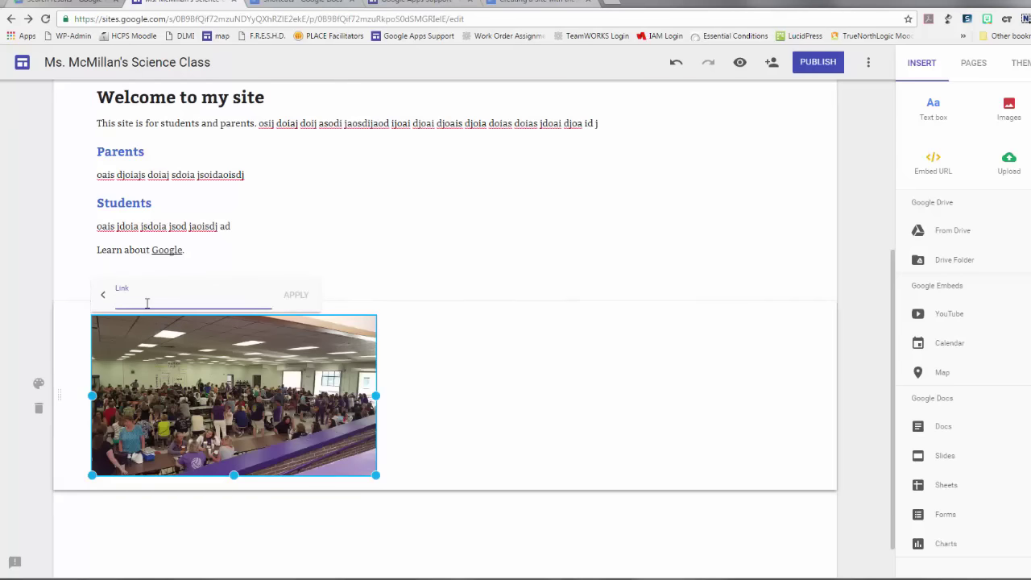
type("http://www.hcpsnc.org")
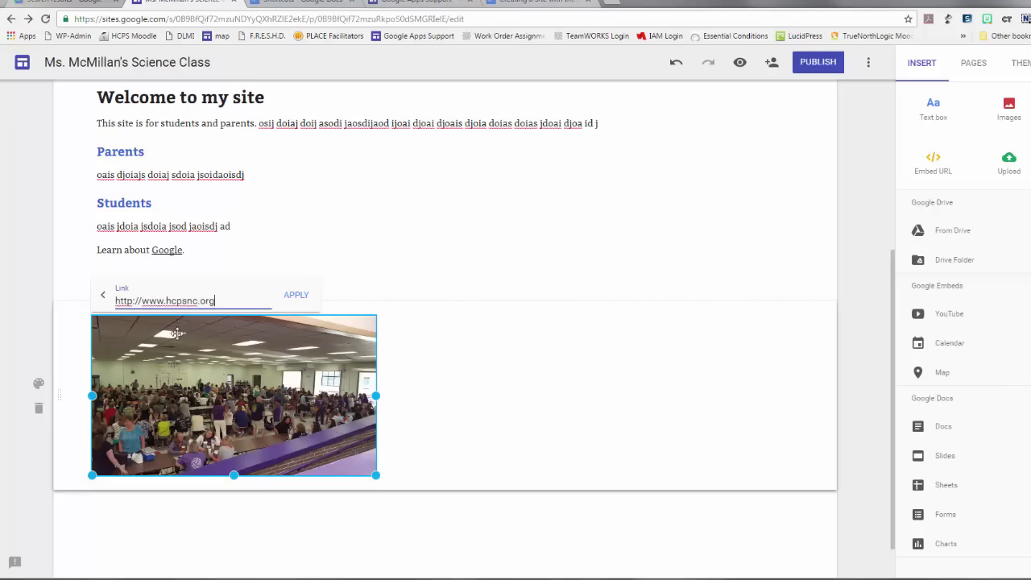
left_click(296, 297)
left_click(458, 396)
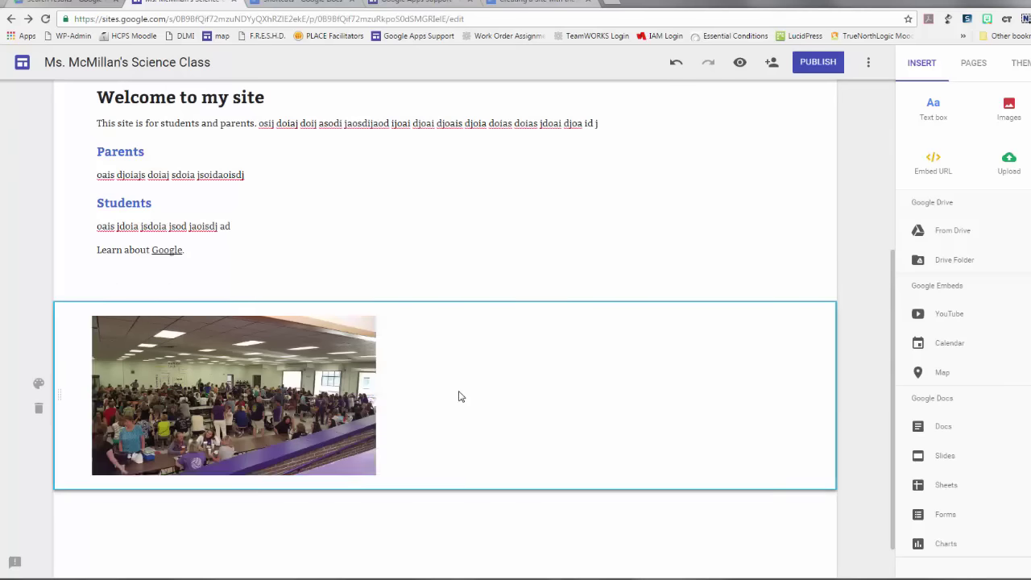
left_click(265, 398)
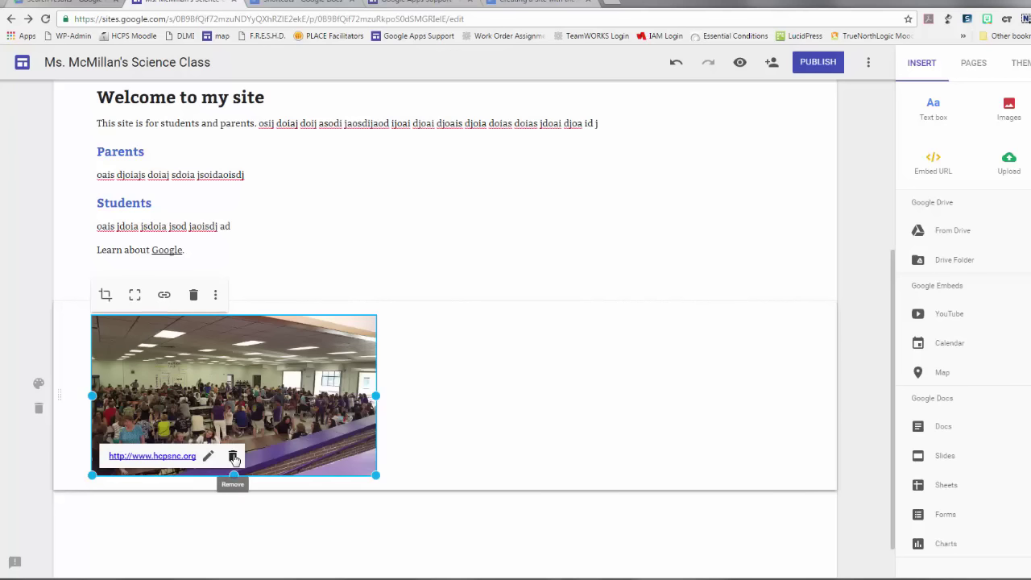
left_click(216, 298)
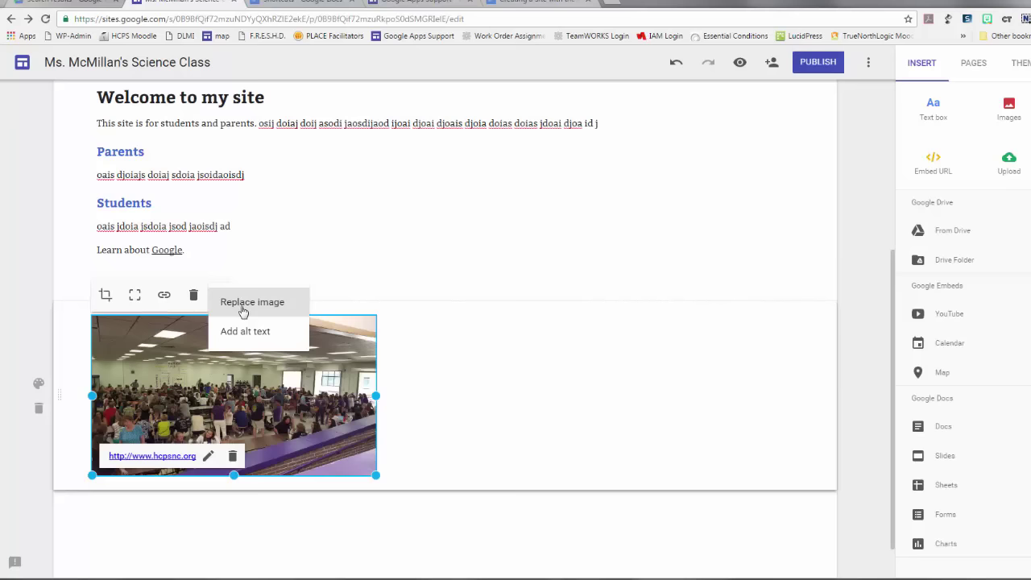
Step: Start replacing the photo, cancel the image picker, and reopen the photo's extra options
left_click(242, 312)
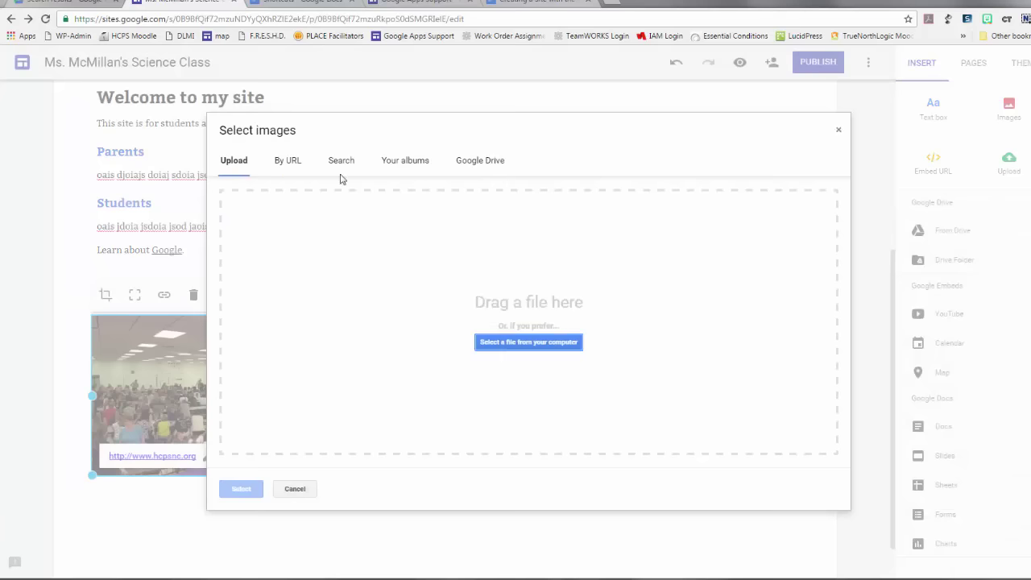
left_click(295, 488)
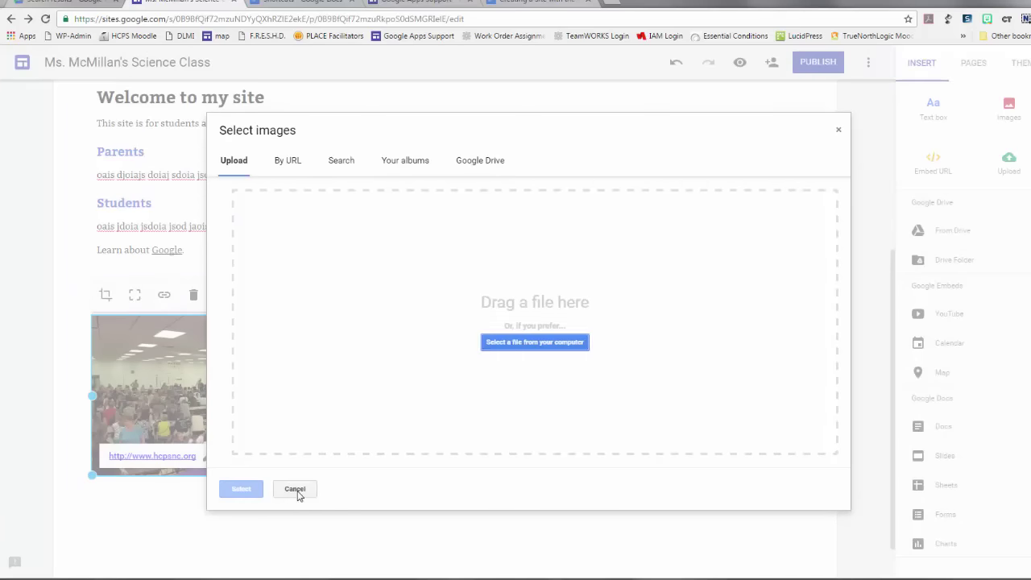
left_click(215, 295)
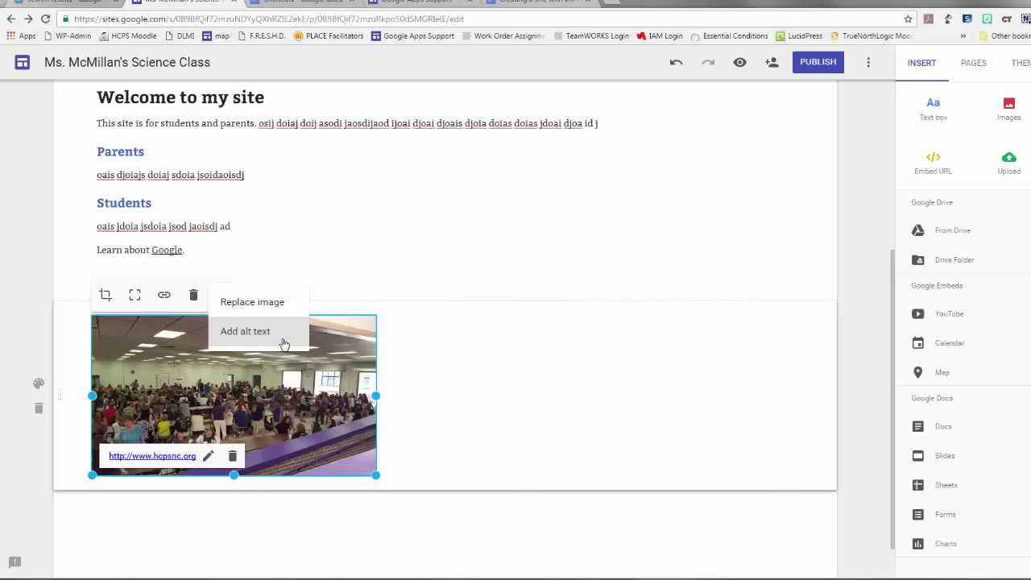
Step: Give the cafeteria photo the alt text 'People in Cafeteria' and deselect it
left_click(283, 344)
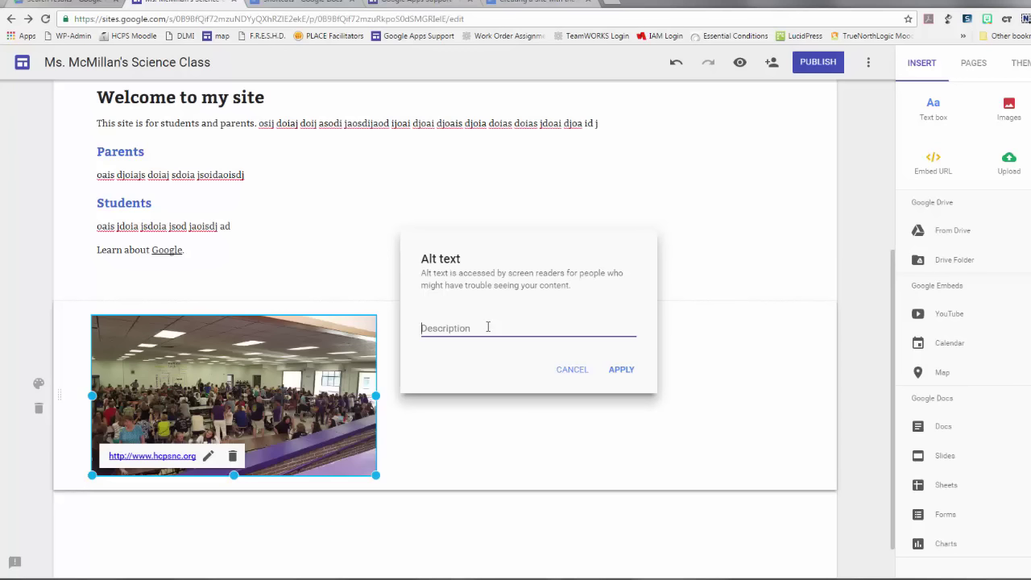
type("People in Cafeteria")
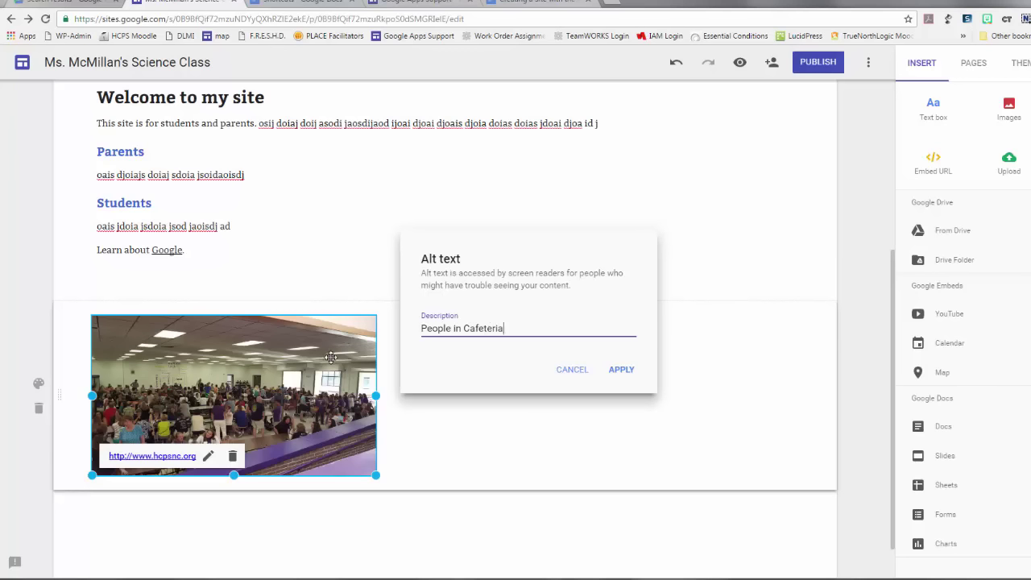
left_click(622, 370)
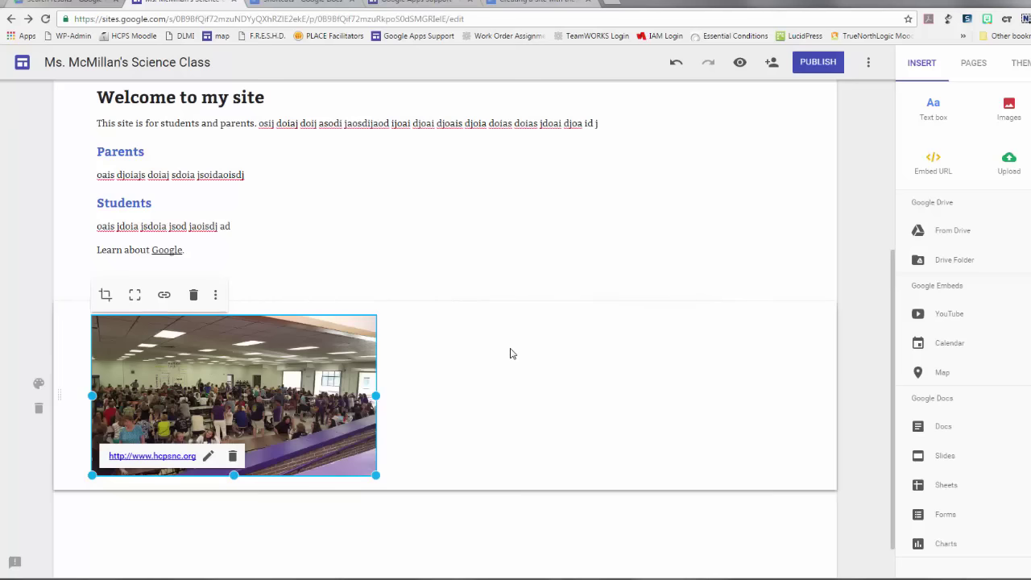
left_click(473, 529)
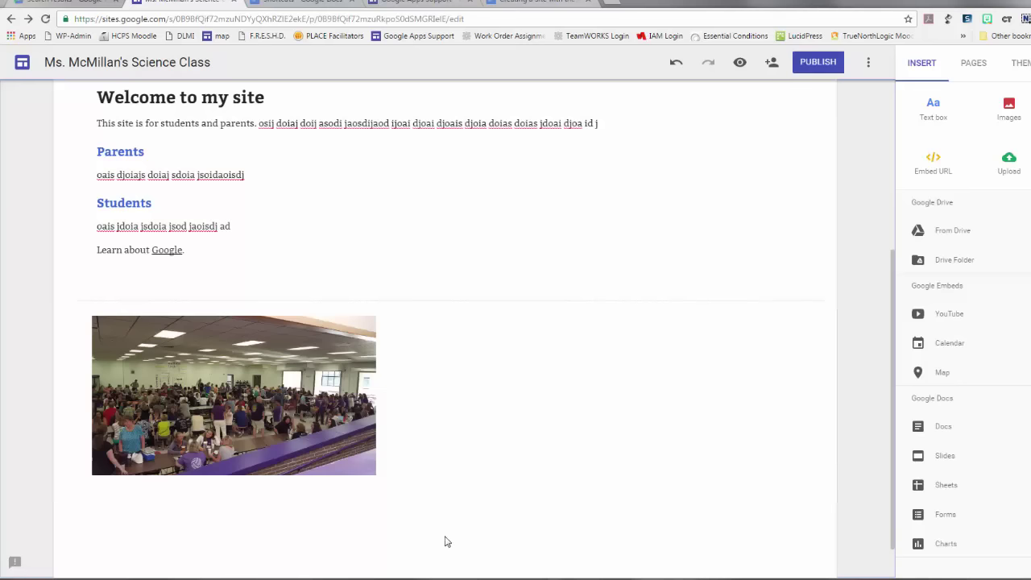
left_click(934, 167)
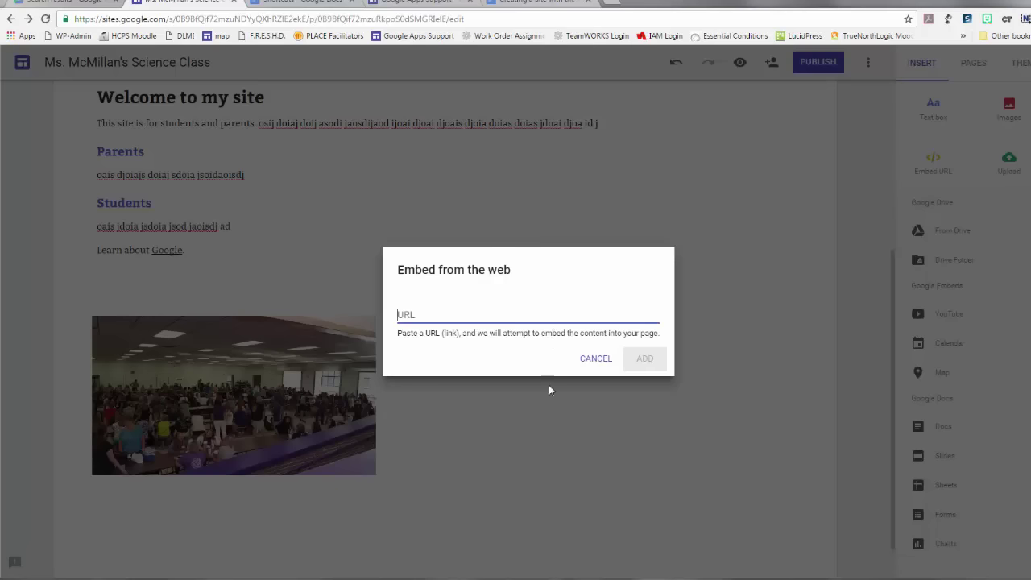
left_click(603, 362)
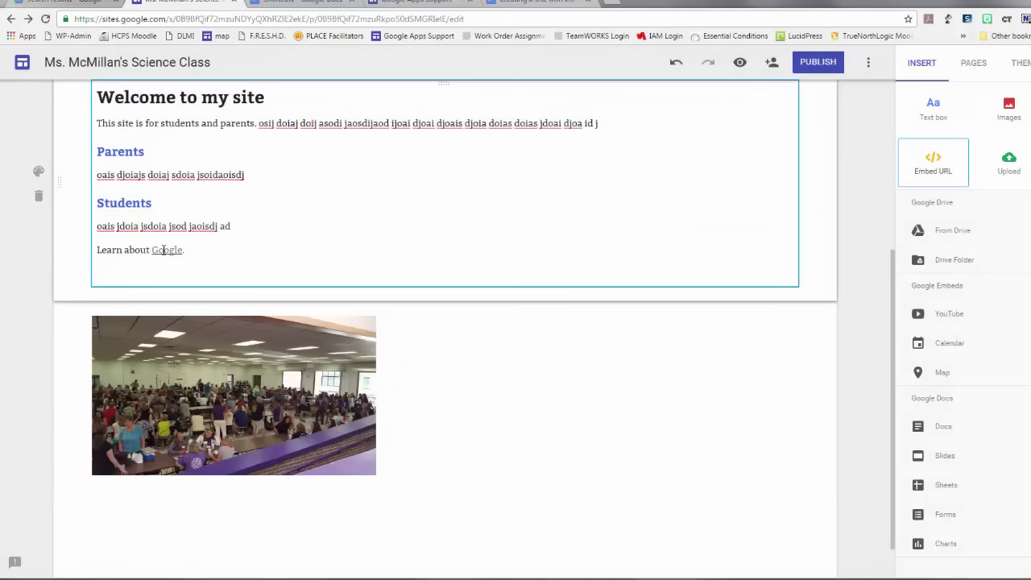
left_click(405, 560)
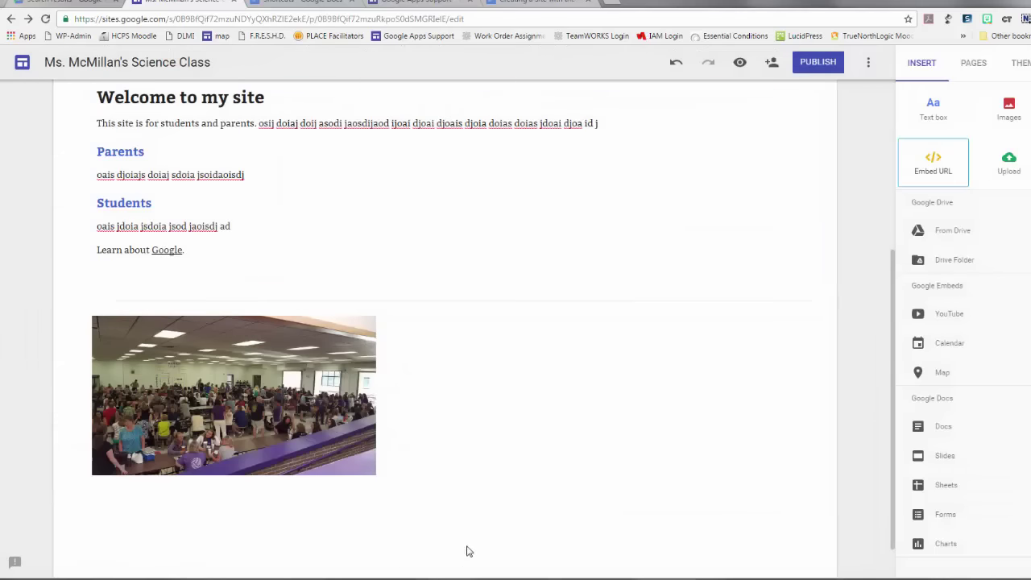
left_click(939, 163)
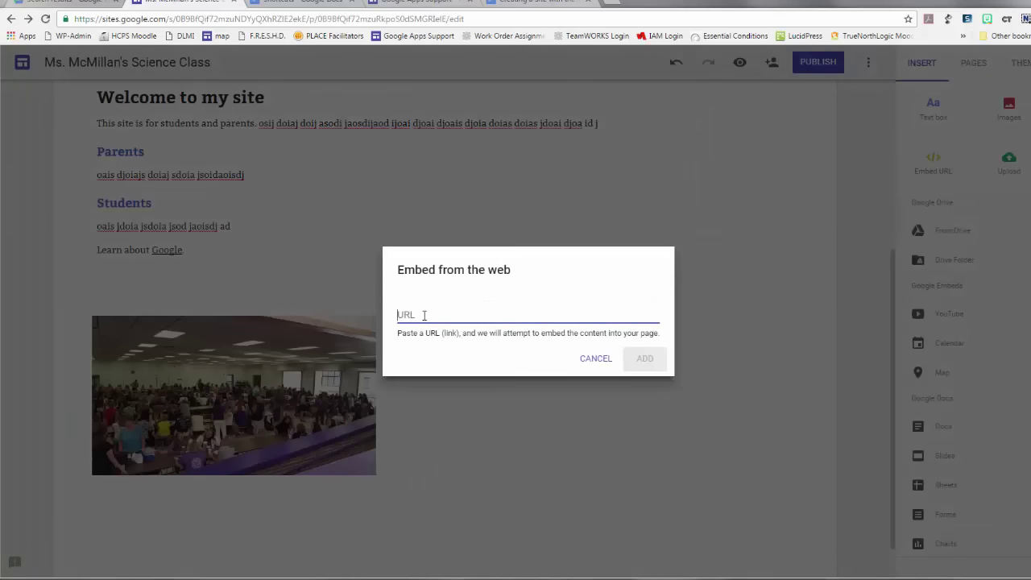
type("www.")
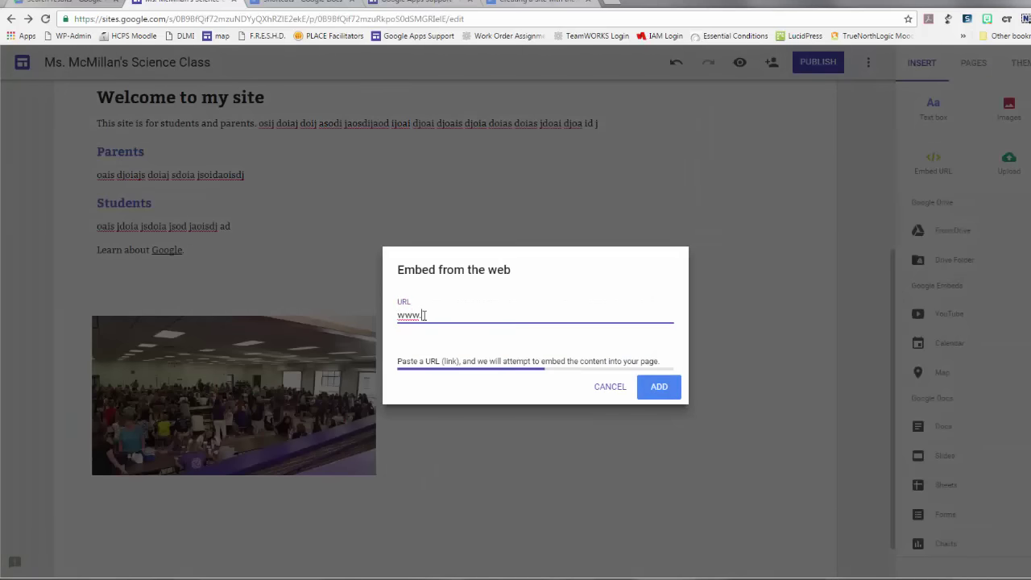
type("biltmore")
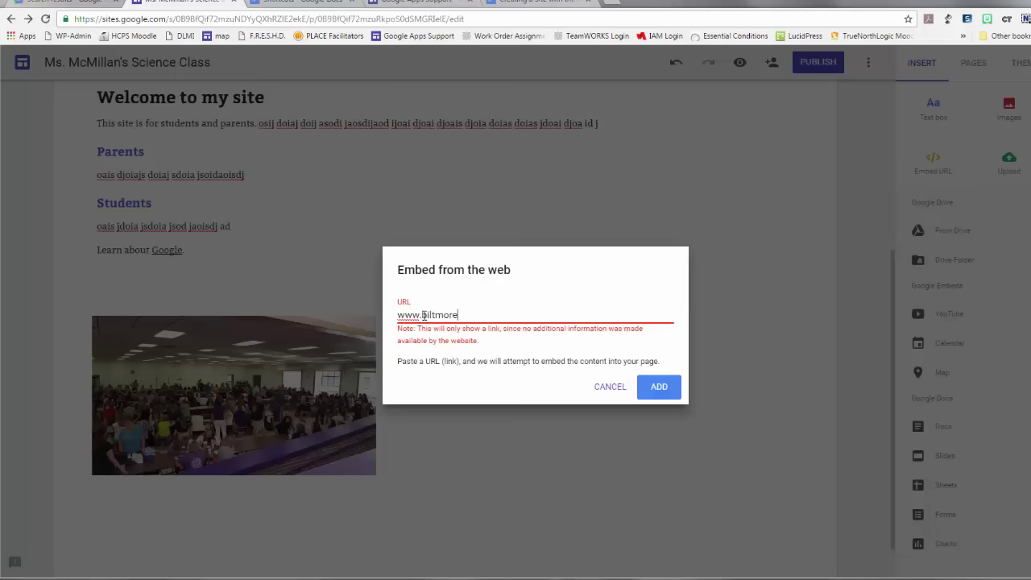
type(".com")
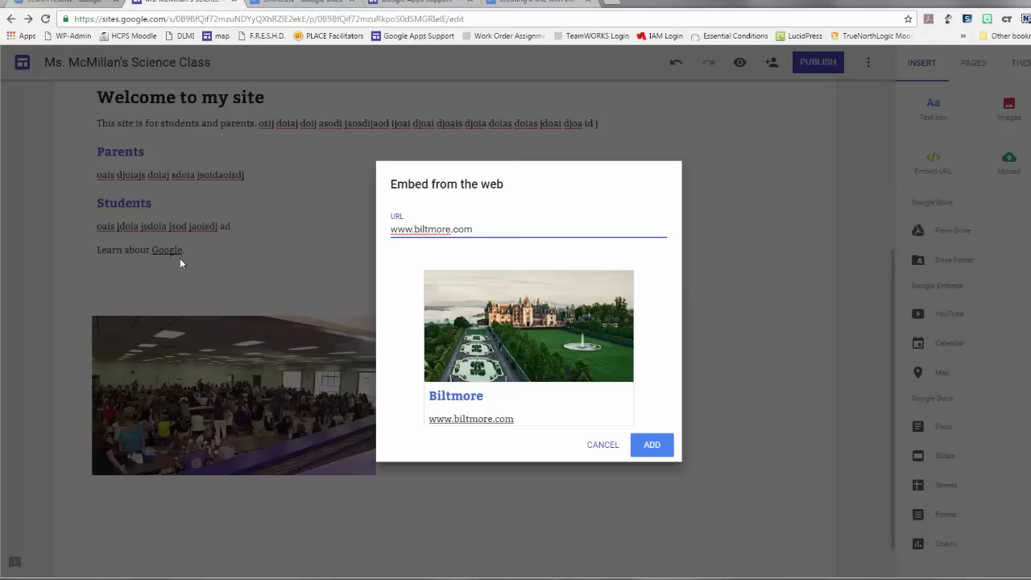
left_click(651, 445)
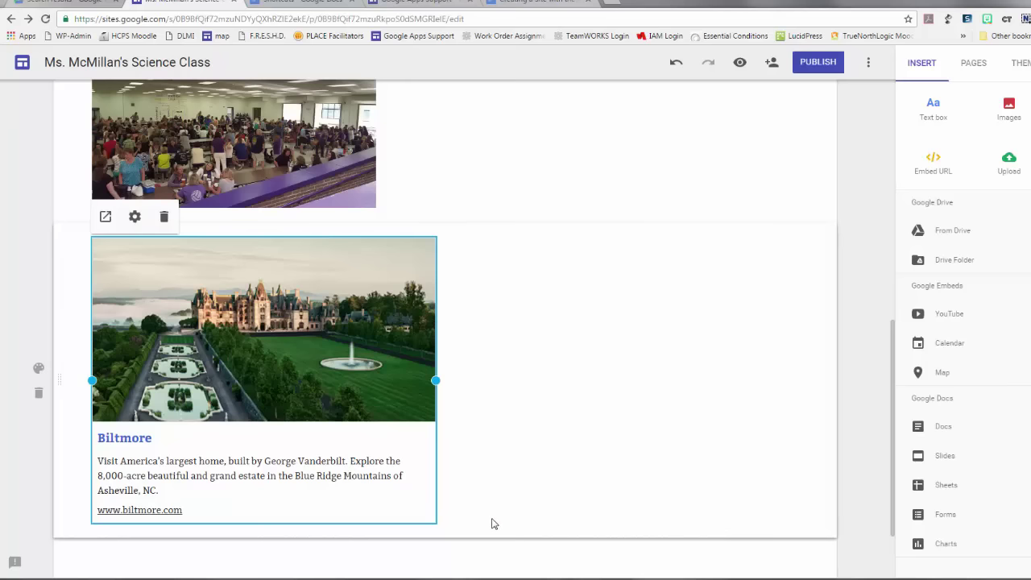
left_click(553, 436)
left_click(934, 166)
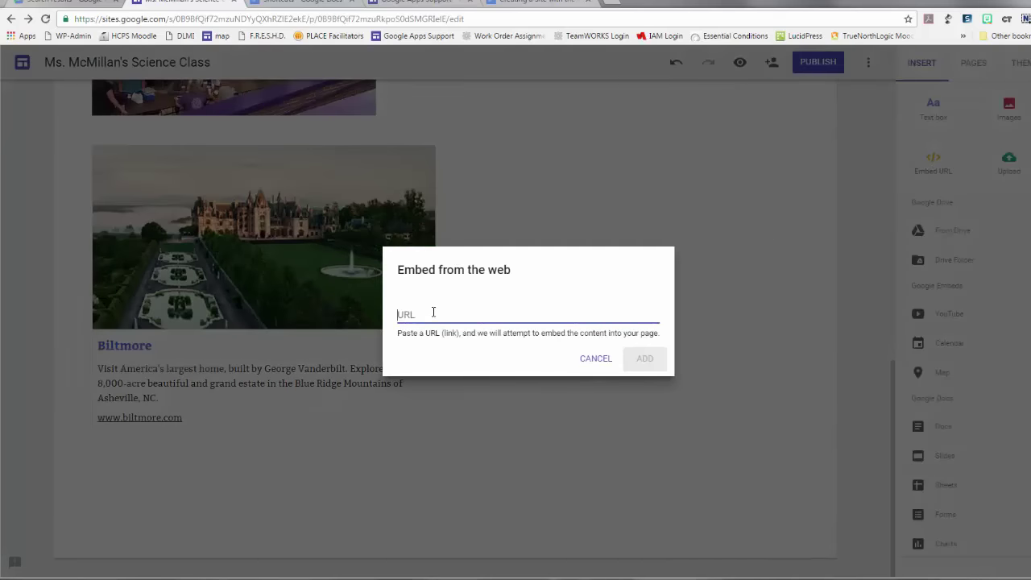
type("http")
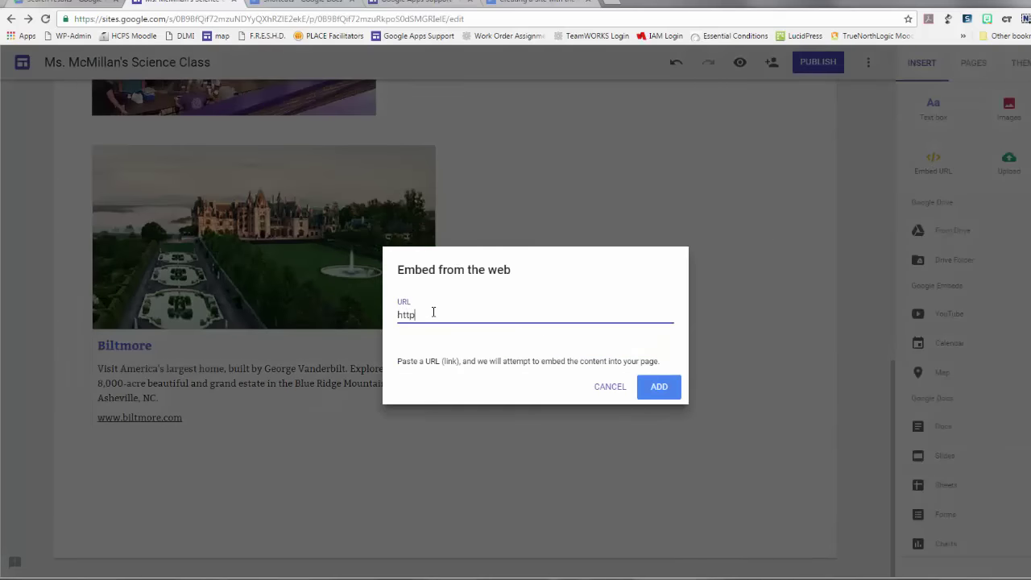
type("://www.hcpsnc.org")
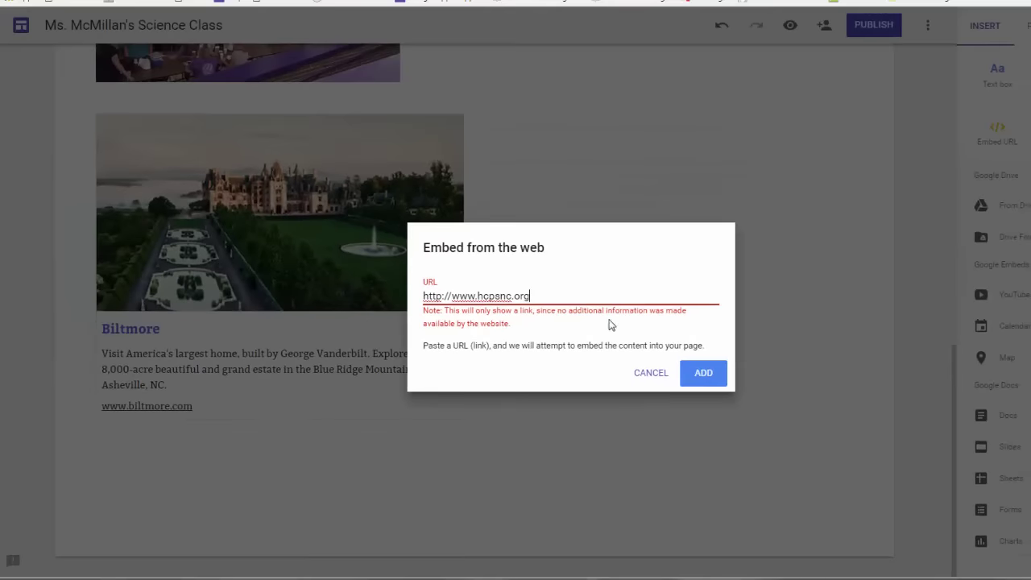
left_click(698, 374)
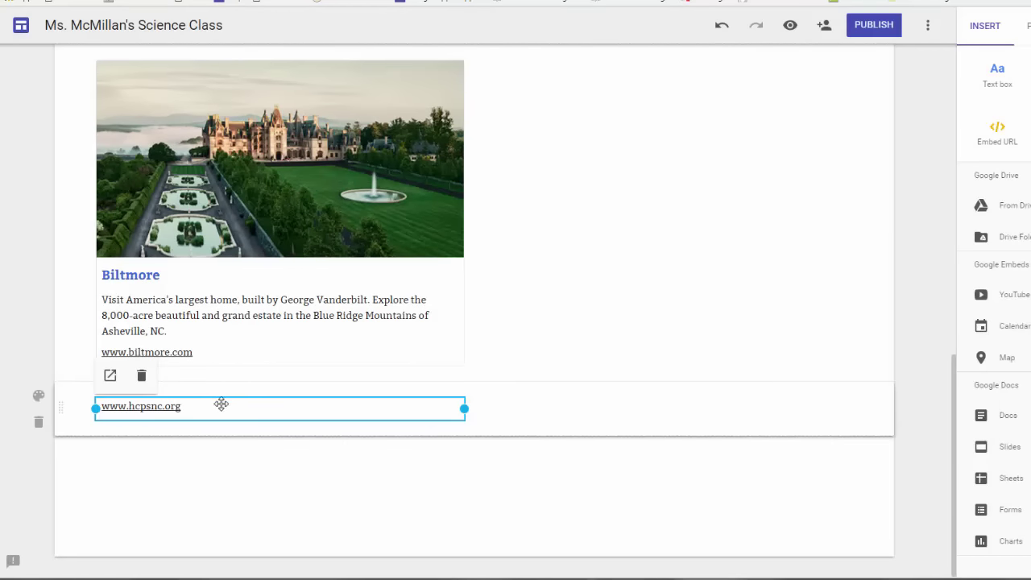
left_click(143, 378)
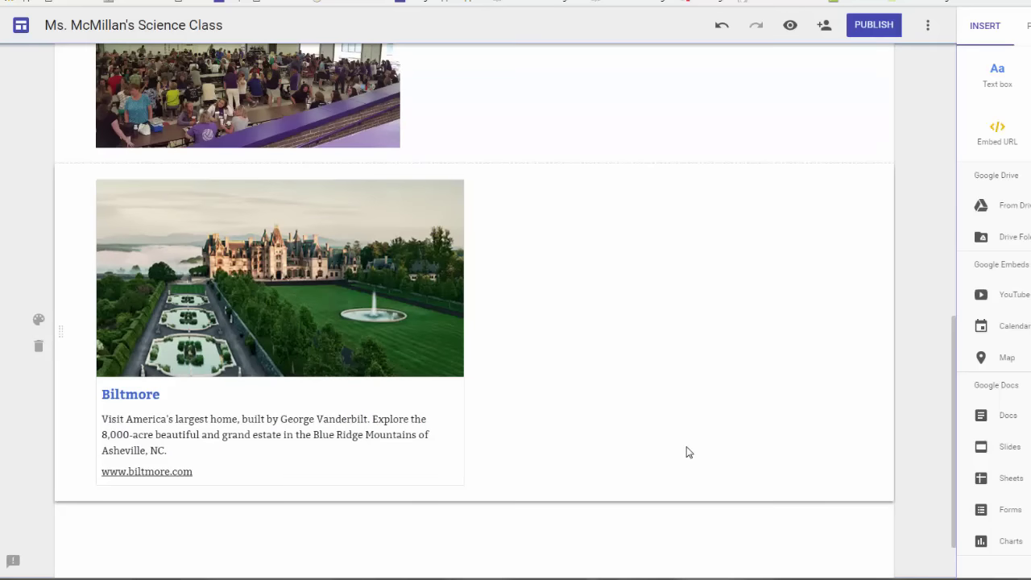
Step: Narrow the Biltmore link card to roughly the cafeteria photo's width
scroll(678, 451, "up", 5)
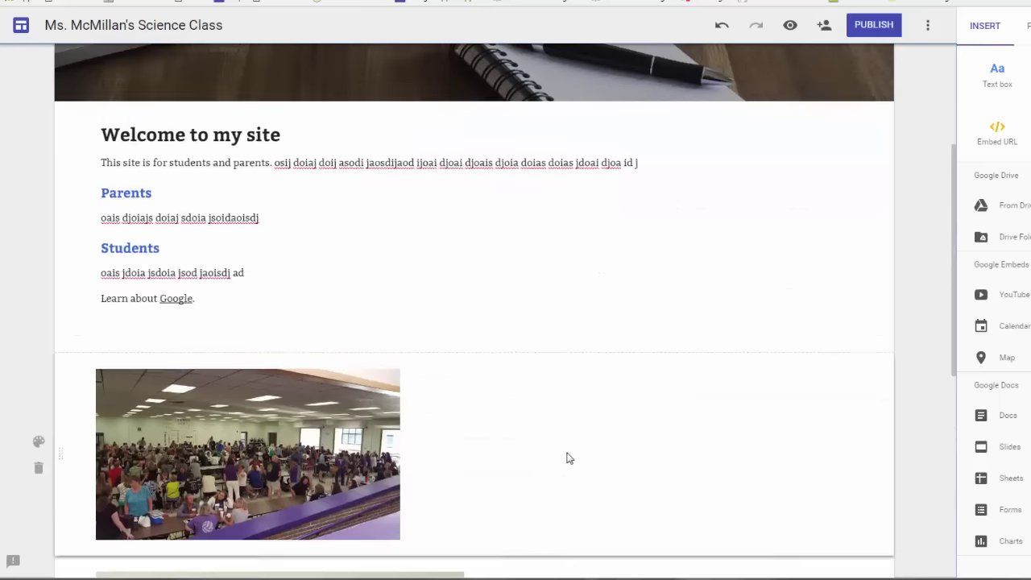
scroll(568, 458, "down", 5)
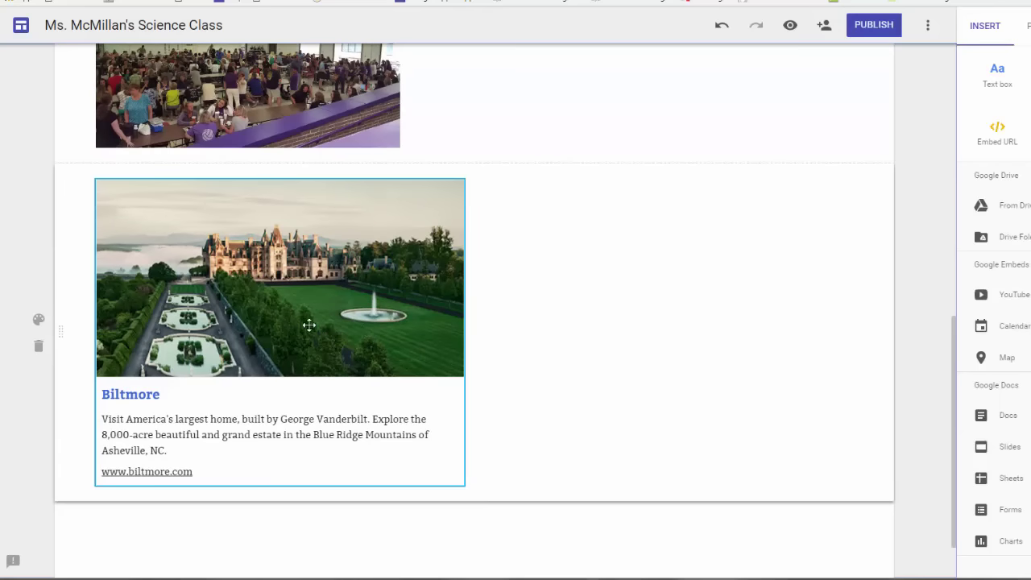
left_click(231, 304)
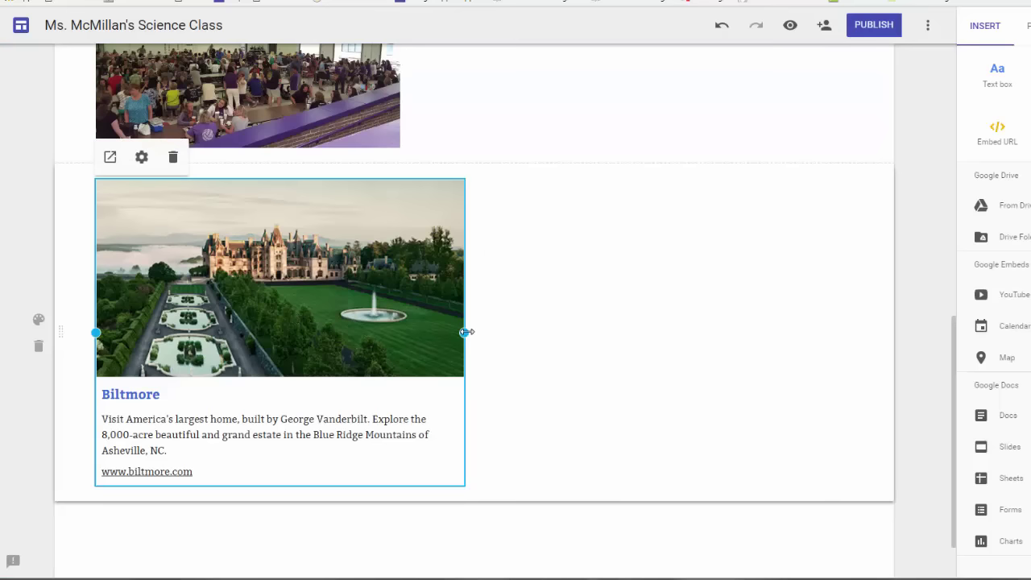
left_click_drag(464, 332, 363, 338)
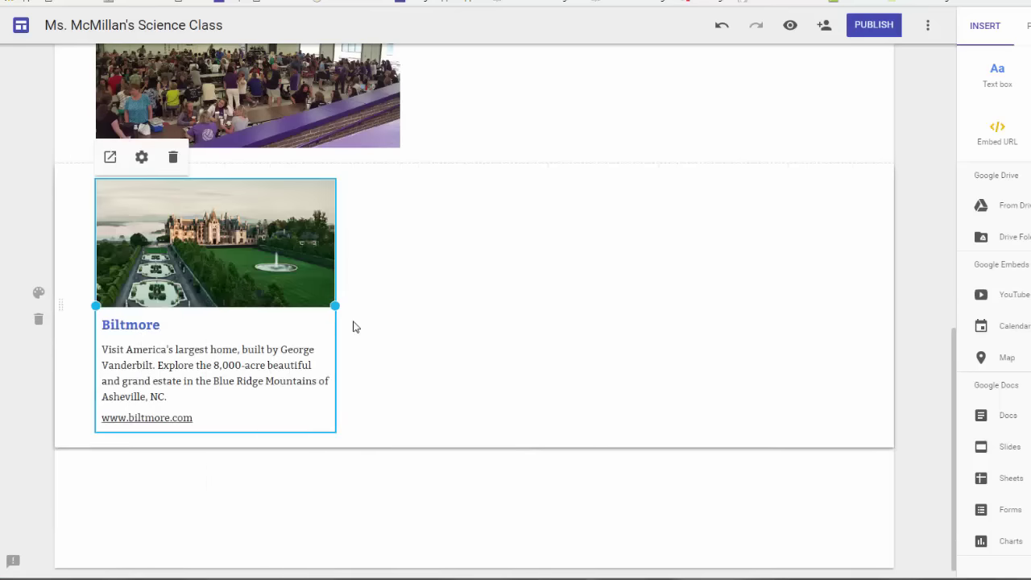
Step: Retitle the Biltmore card 'Learn More About the Biltmore House'
left_click(141, 158)
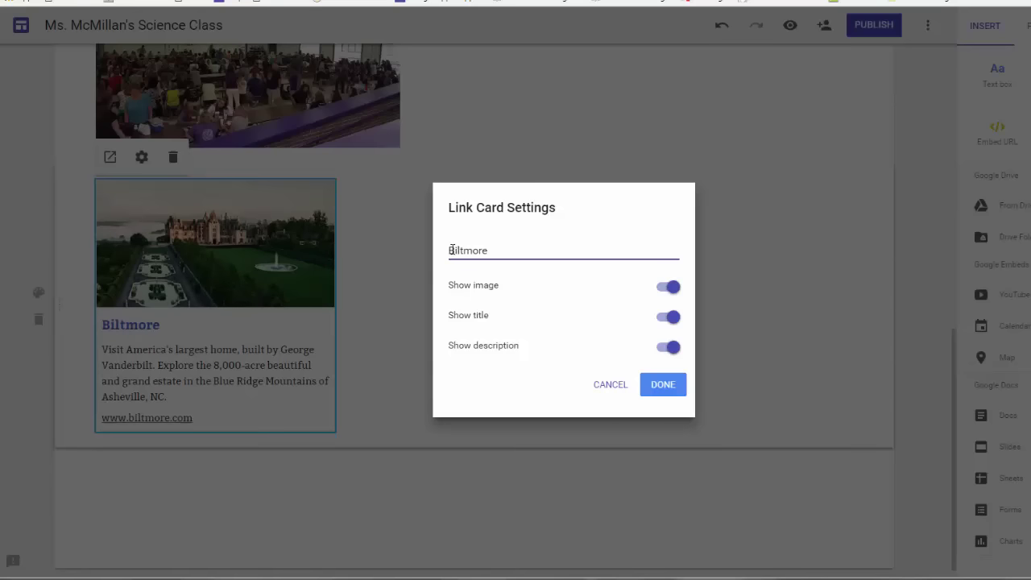
left_click(452, 250)
type("Learn More")
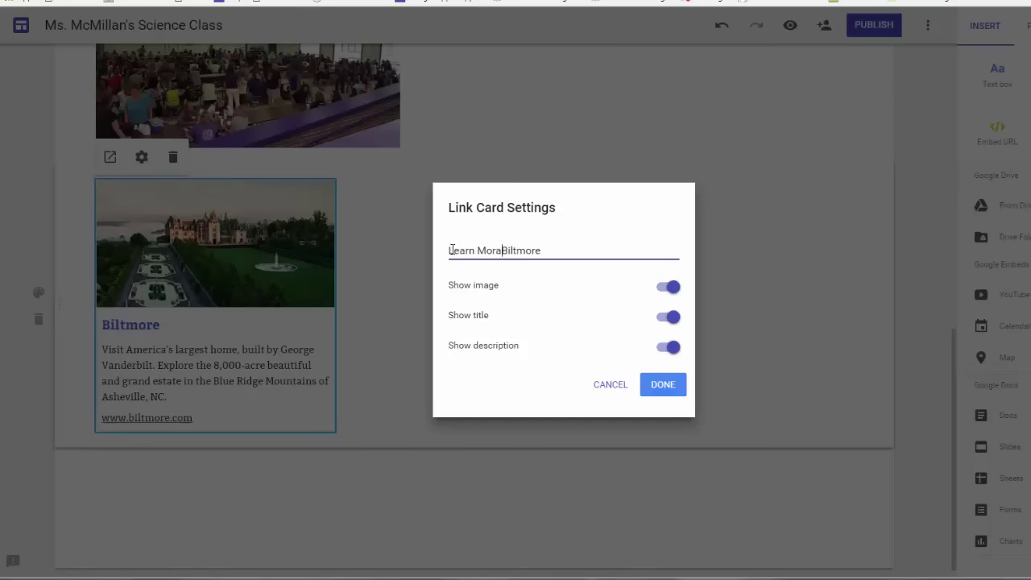
type(" About the")
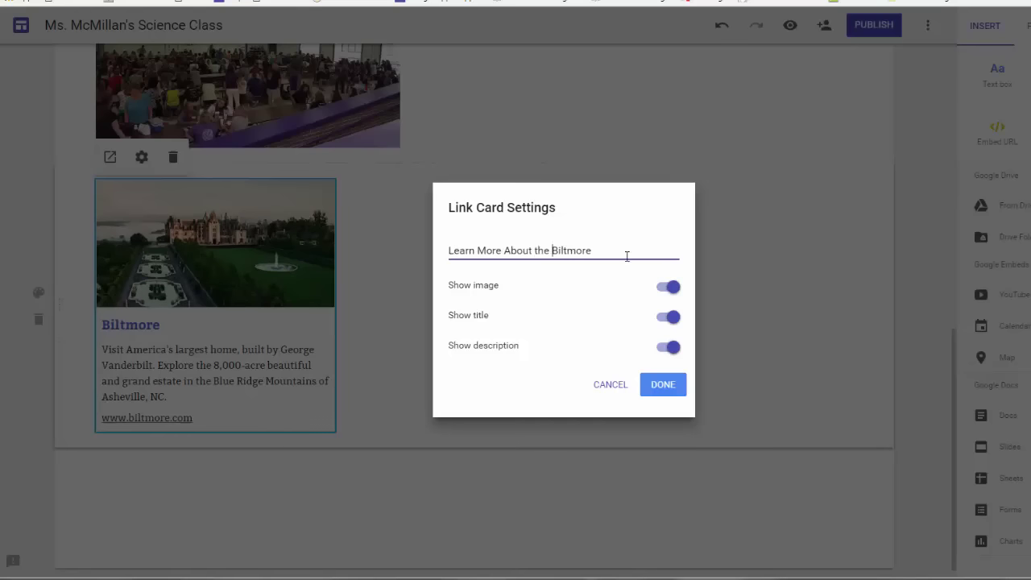
left_click(603, 253)
type("House")
Step: Toggle the card's image, title and description off and back on, then apply the changes
left_click(665, 288)
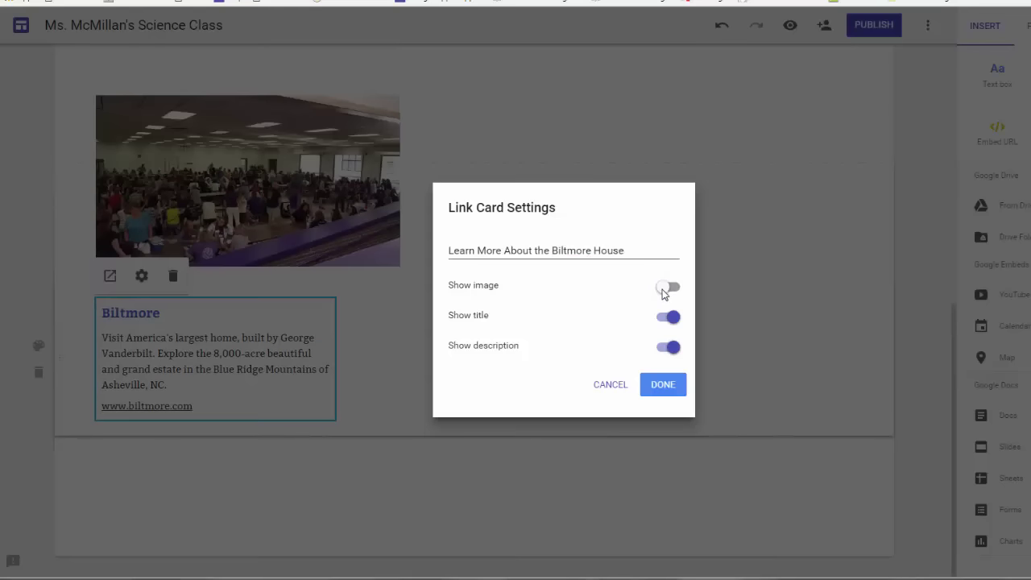
left_click(663, 292)
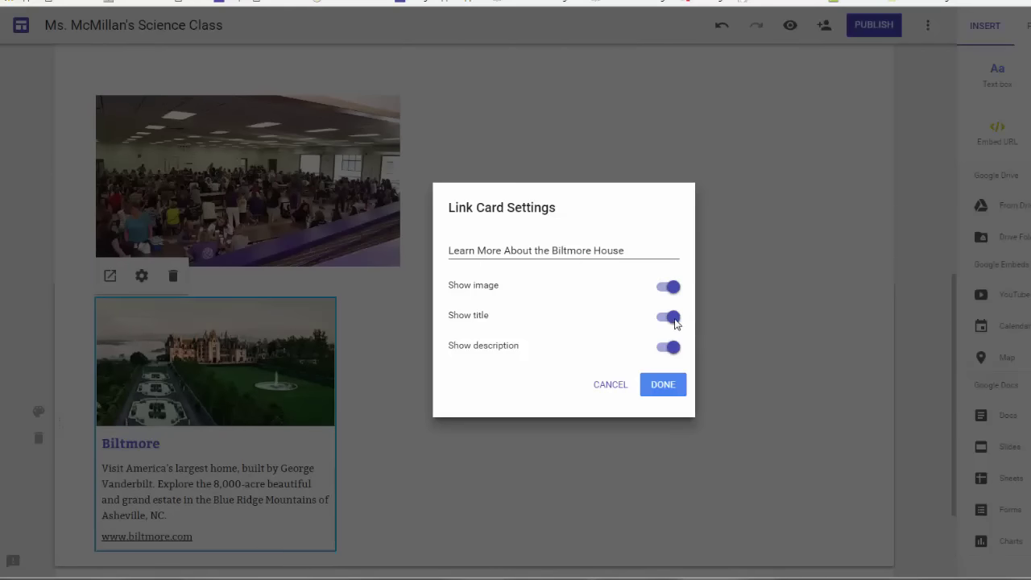
left_click(674, 322)
left_click(674, 321)
left_click(674, 348)
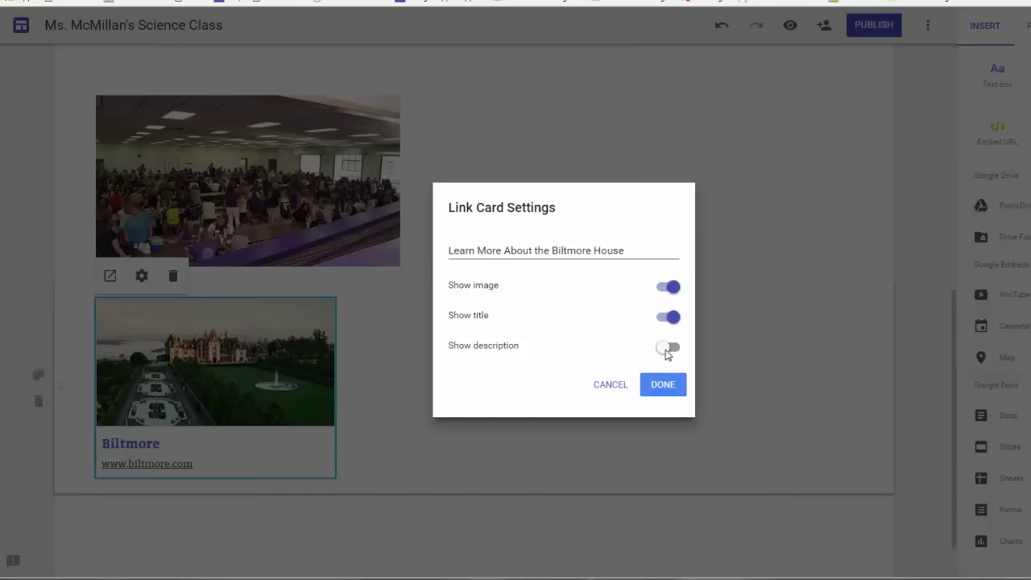
left_click(667, 351)
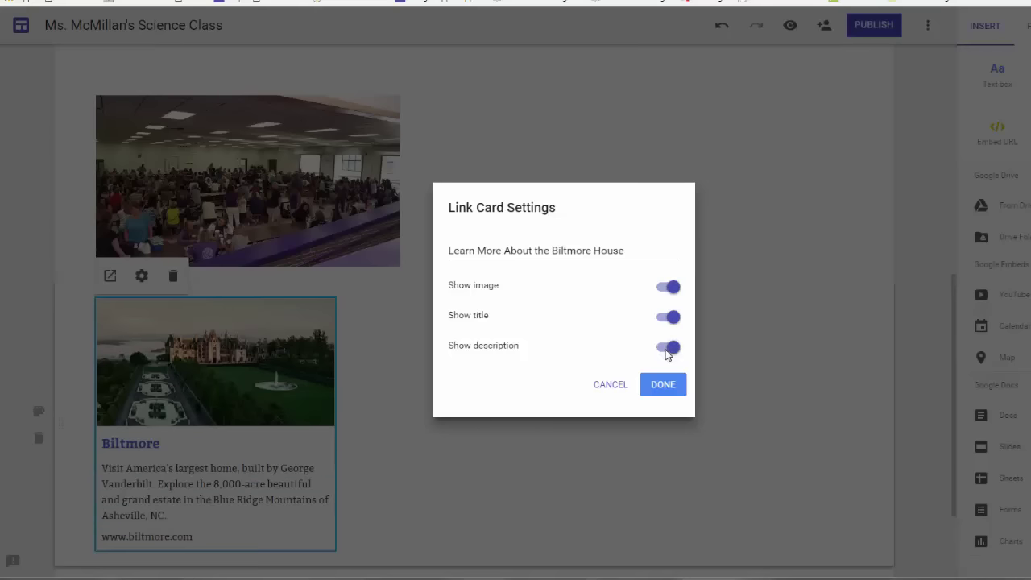
left_click(675, 387)
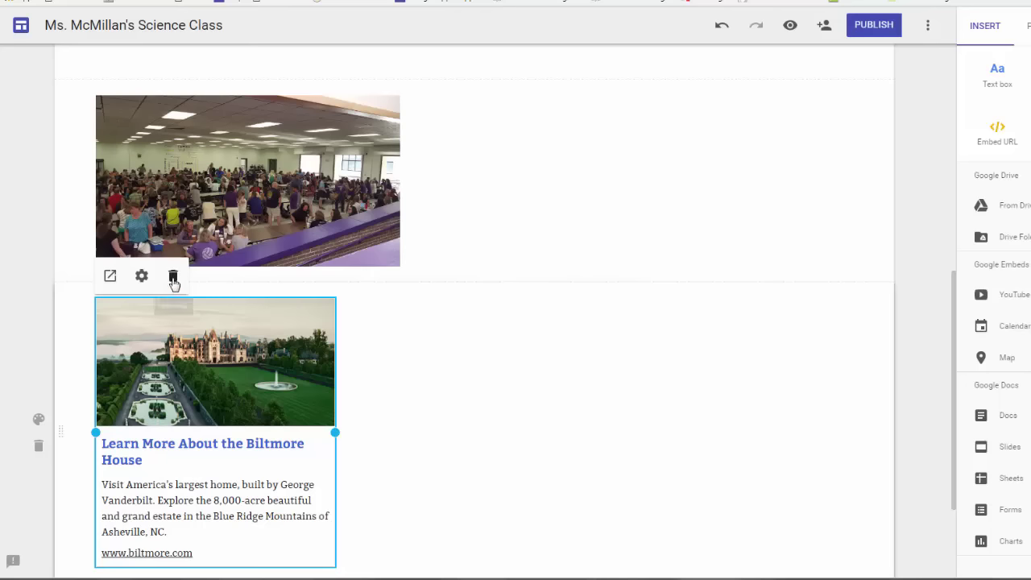
left_click(578, 425)
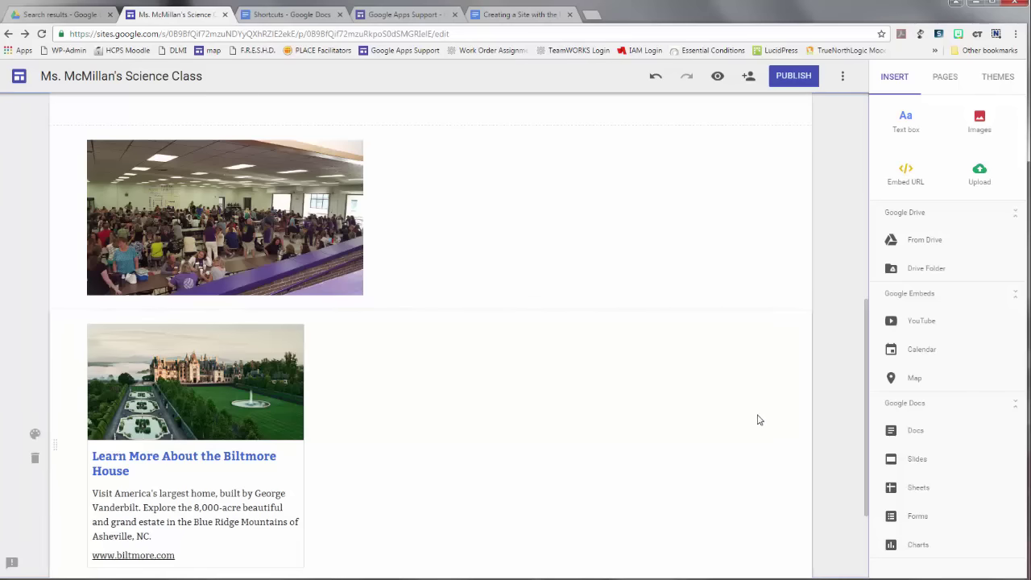
scroll(759, 421, "down", 2)
scroll(570, 379, "up", 6)
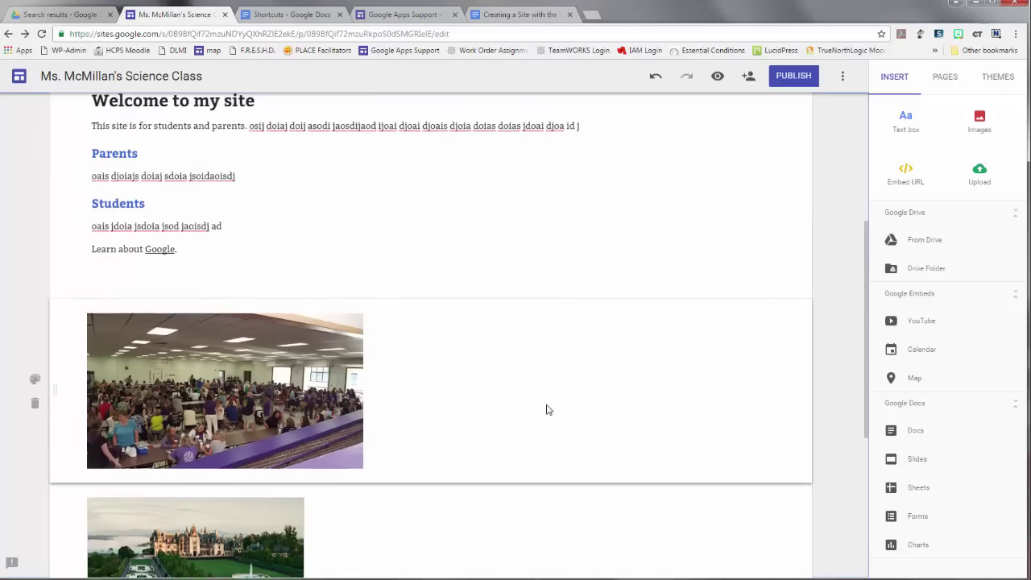
scroll(453, 362, "down", 2)
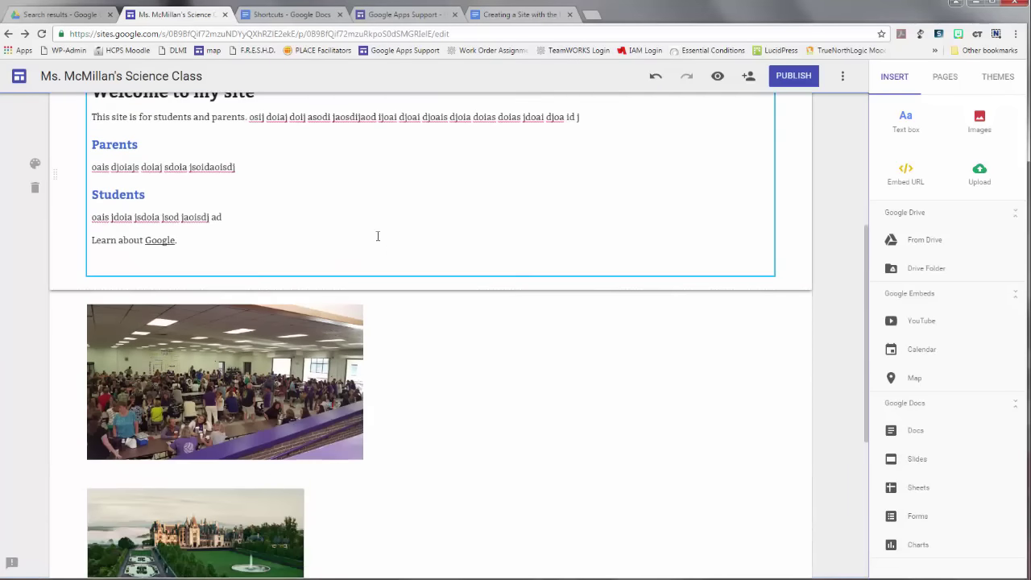
scroll(408, 427, "down", 2)
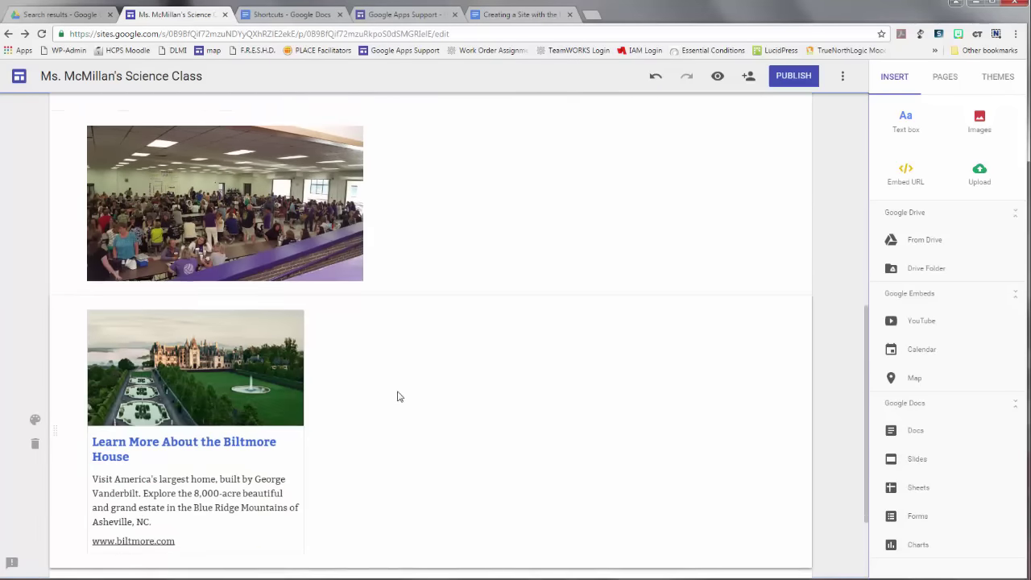
scroll(392, 394, "down", 2)
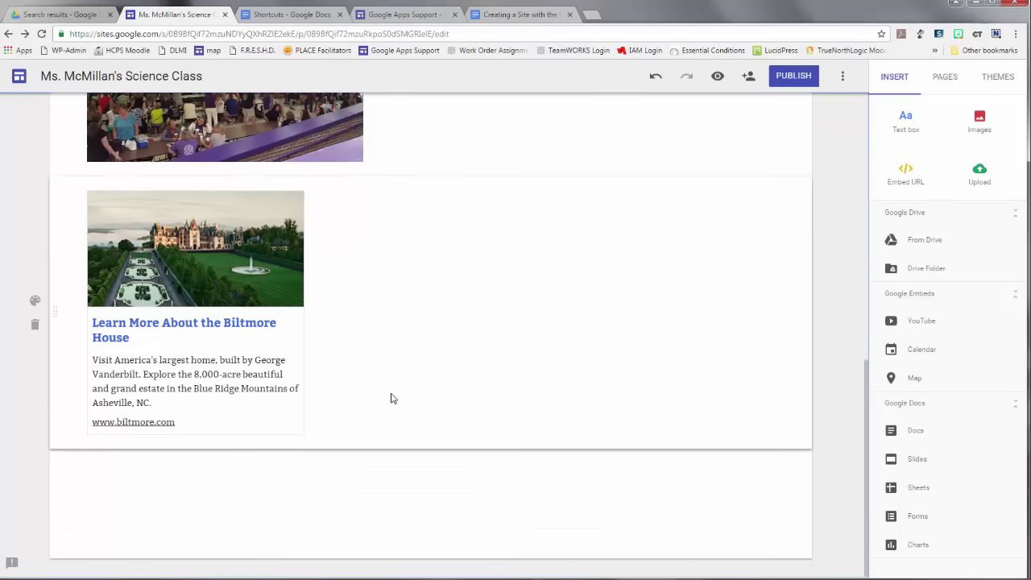
left_click(984, 174)
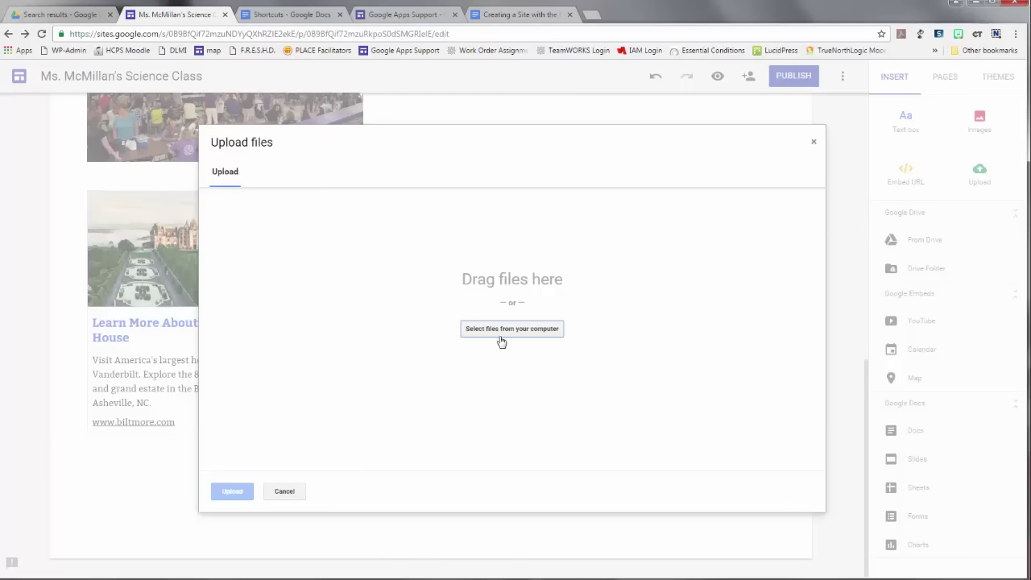
left_click(284, 493)
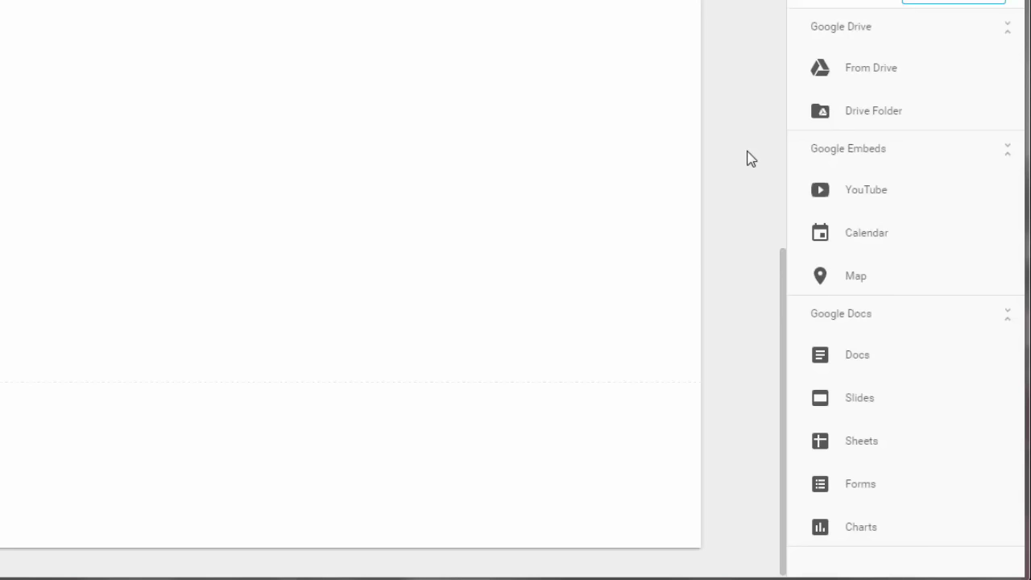
Step: Insert the 'Creating a Site with the NEW Google Sites' doc from Drive below the Biltmore card
left_click(864, 80)
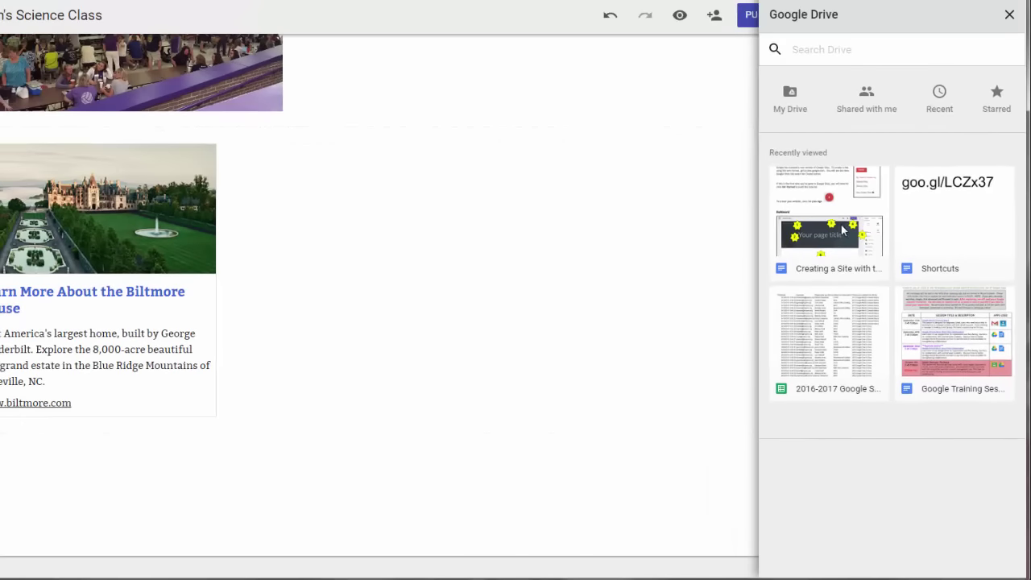
left_click(841, 231)
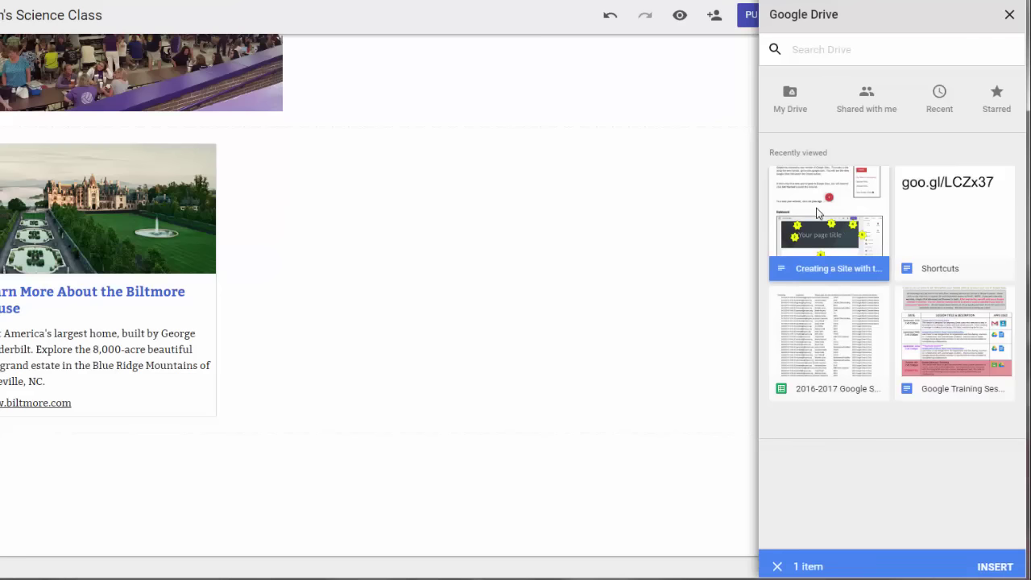
left_click(986, 560)
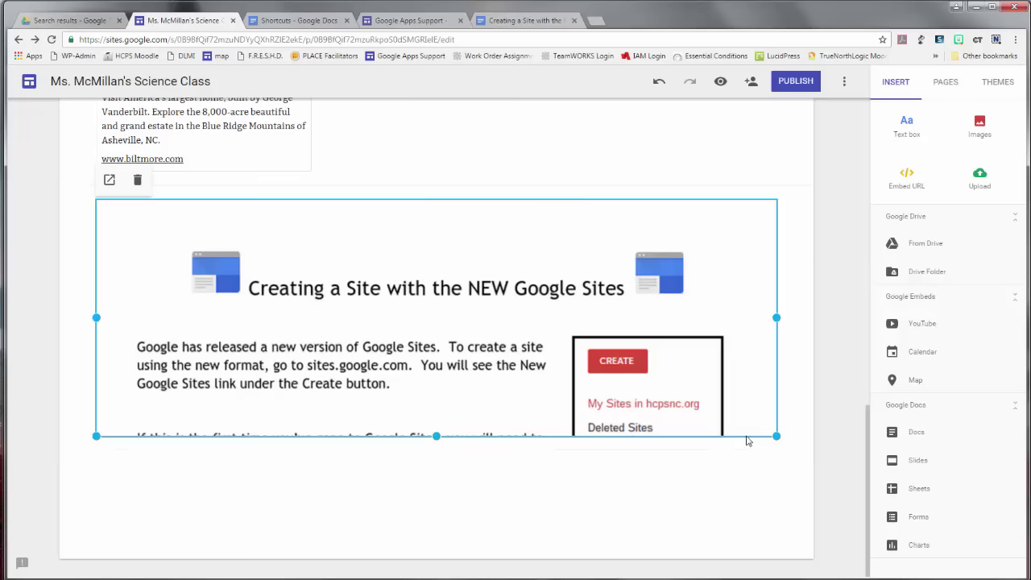
Step: Shrink the embedded doc to about half the page width and preview the page
left_click_drag(776, 436, 481, 326)
left_click(565, 382)
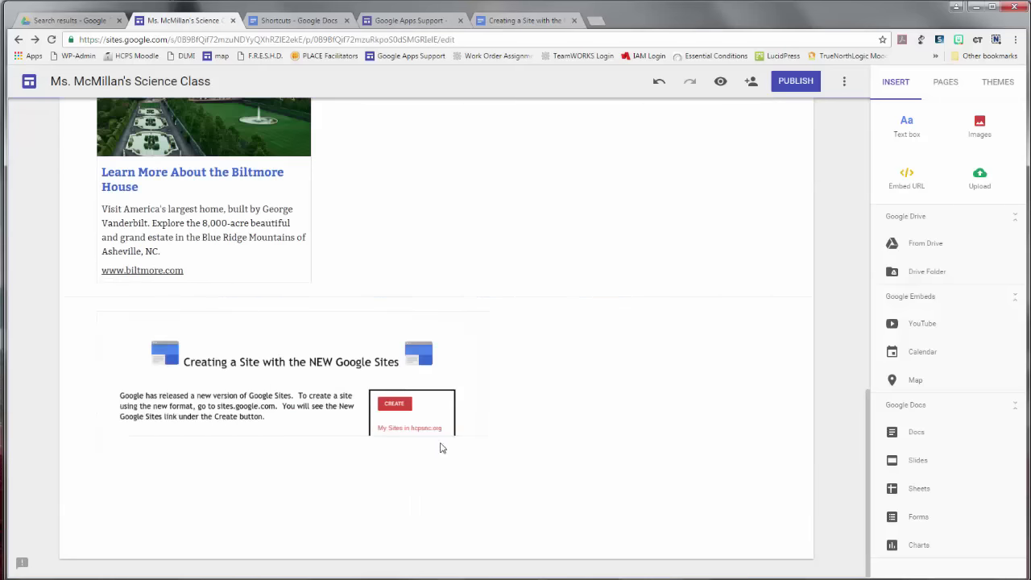
left_click(288, 410)
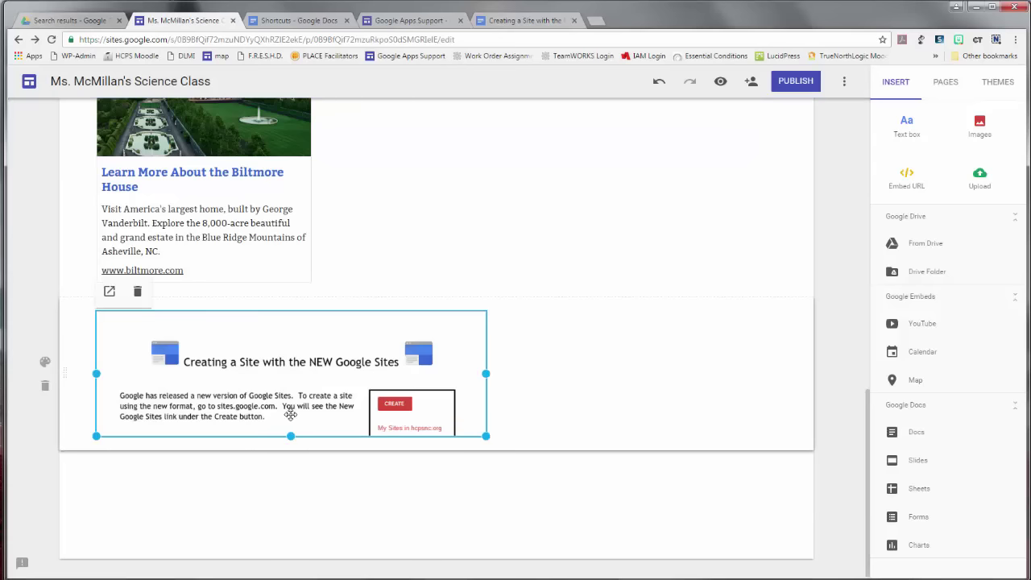
left_click(423, 488)
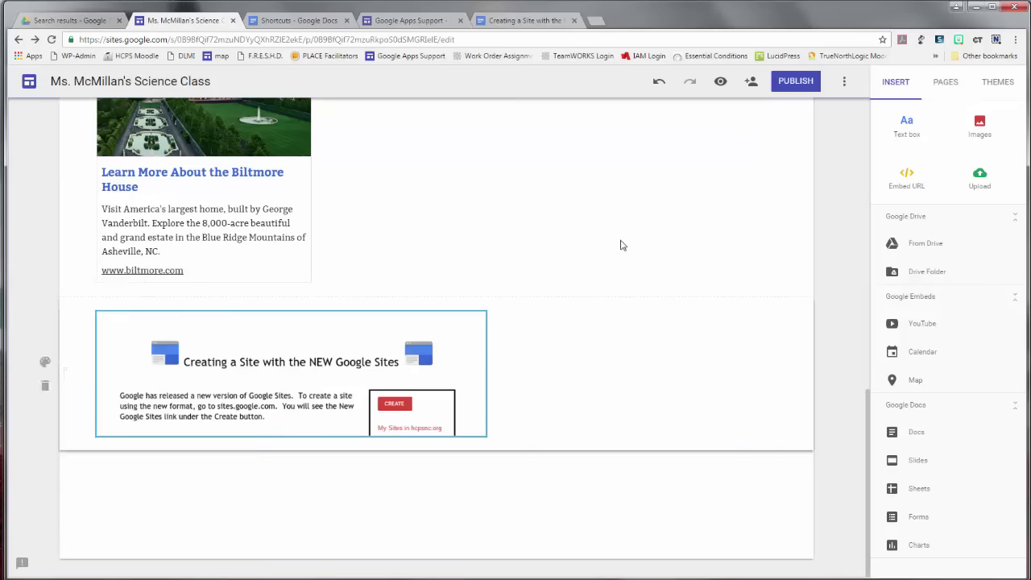
left_click(720, 82)
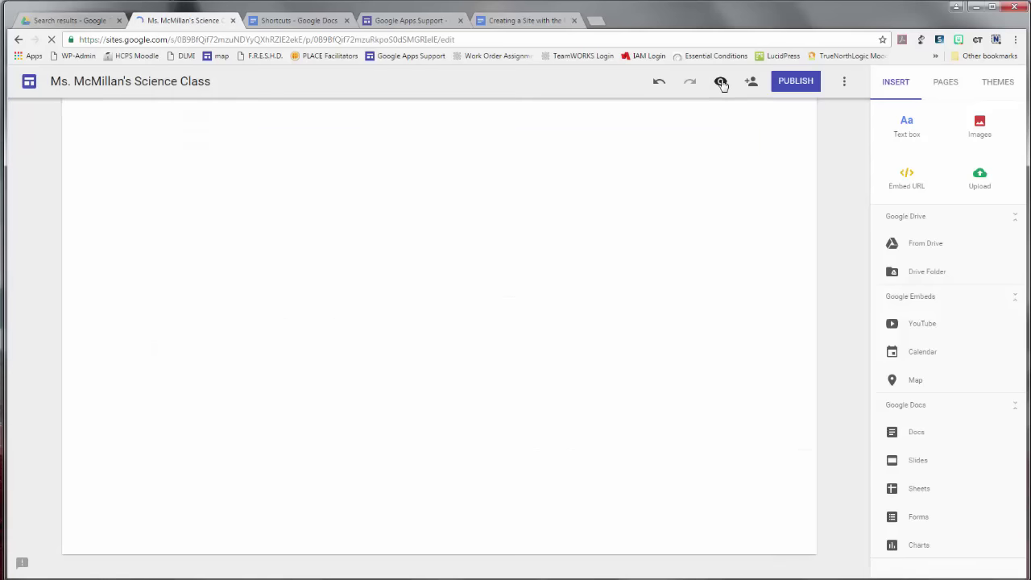
Step: Check the embedded Creating a Site doc in preview, then return to the editor
scroll(723, 470, "down", 8)
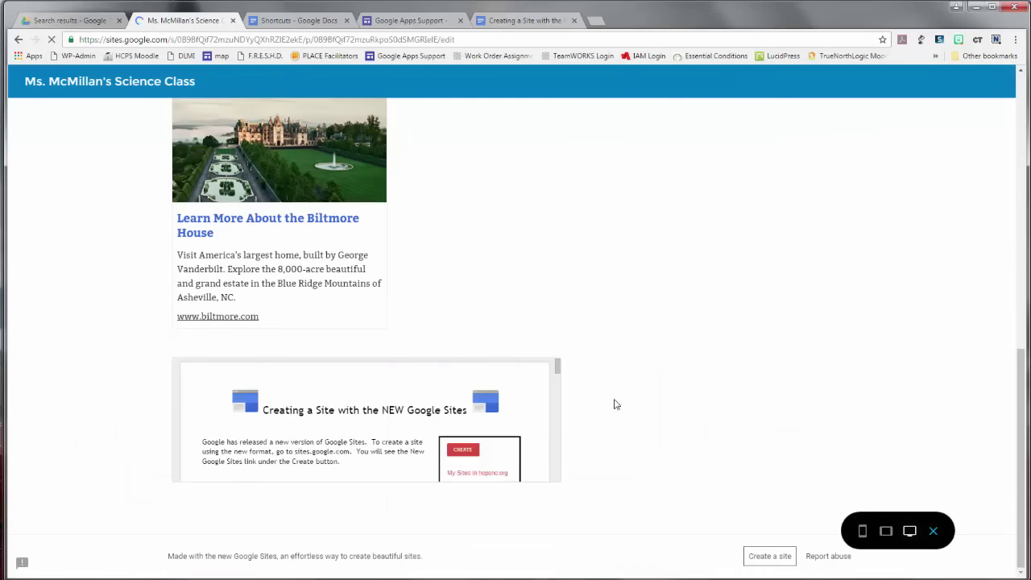
mouse_move(566, 371)
left_click_drag(560, 373, 555, 417)
scroll(555, 417, "up", 10)
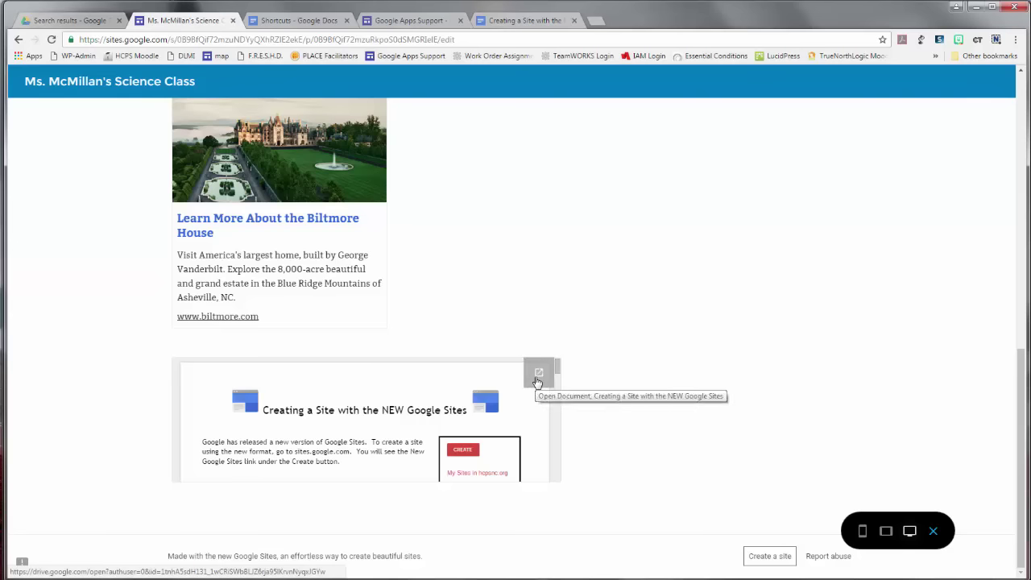
left_click(935, 533)
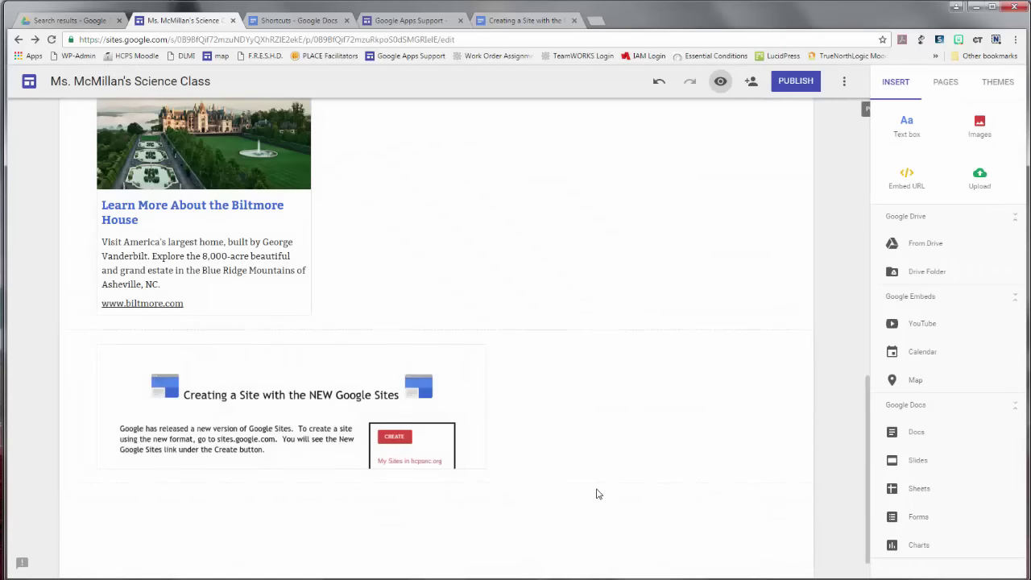
Step: Drag the Creating a Site doc embed's bottom edge down to make it taller and preview
scroll(596, 493, "down", 2)
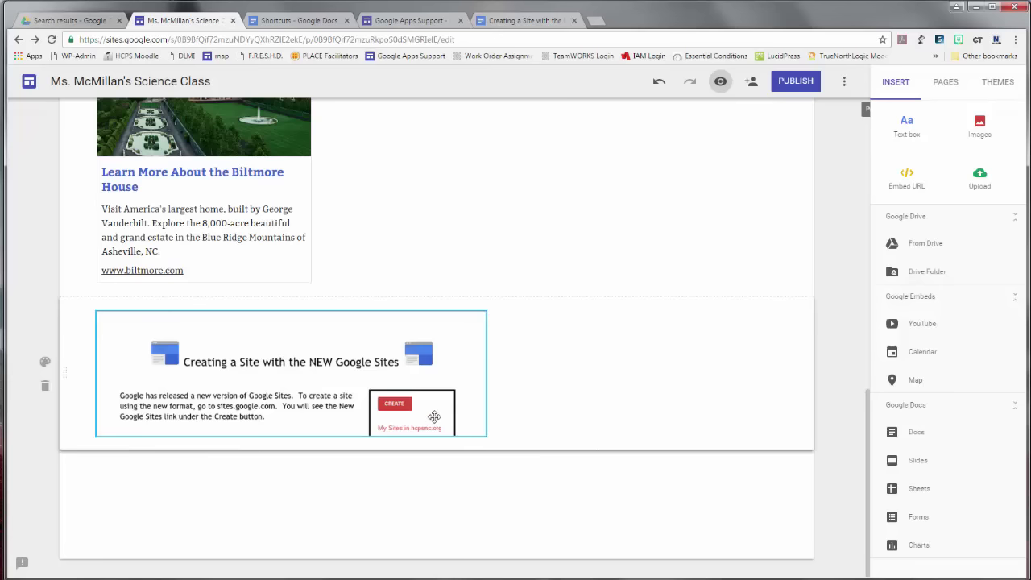
left_click(322, 402)
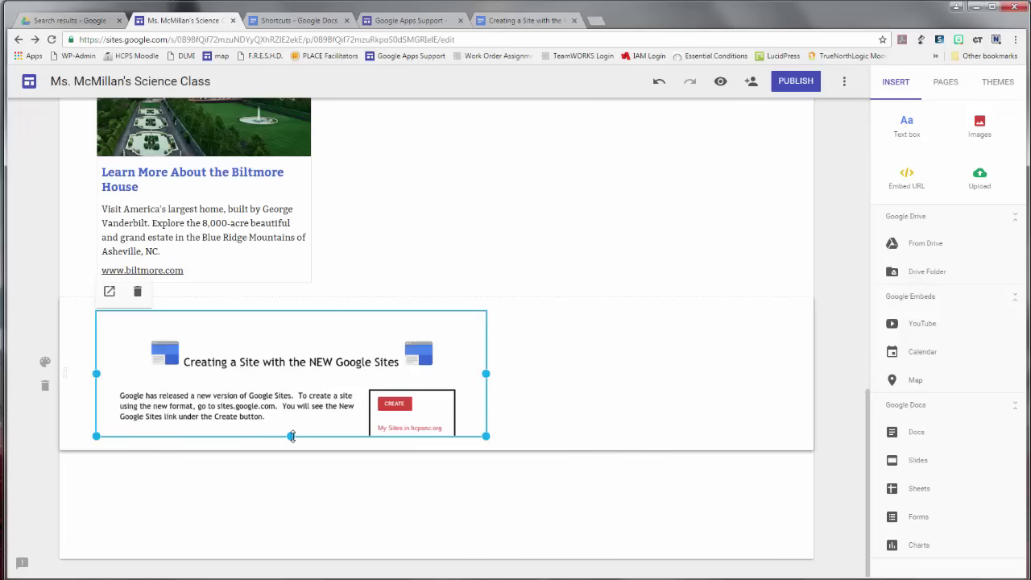
left_click_drag(291, 436, 291, 545)
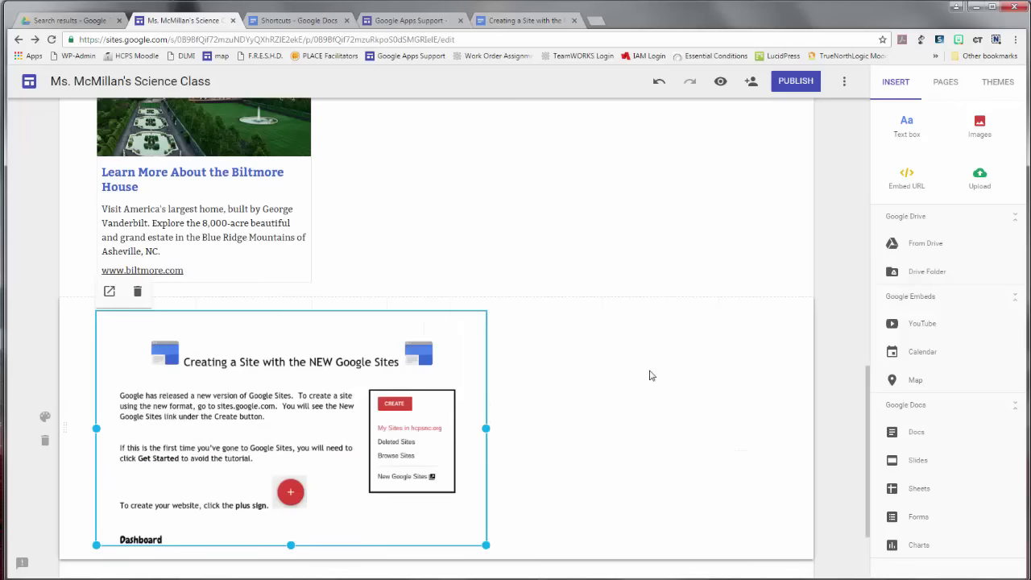
left_click(671, 247)
left_click(722, 82)
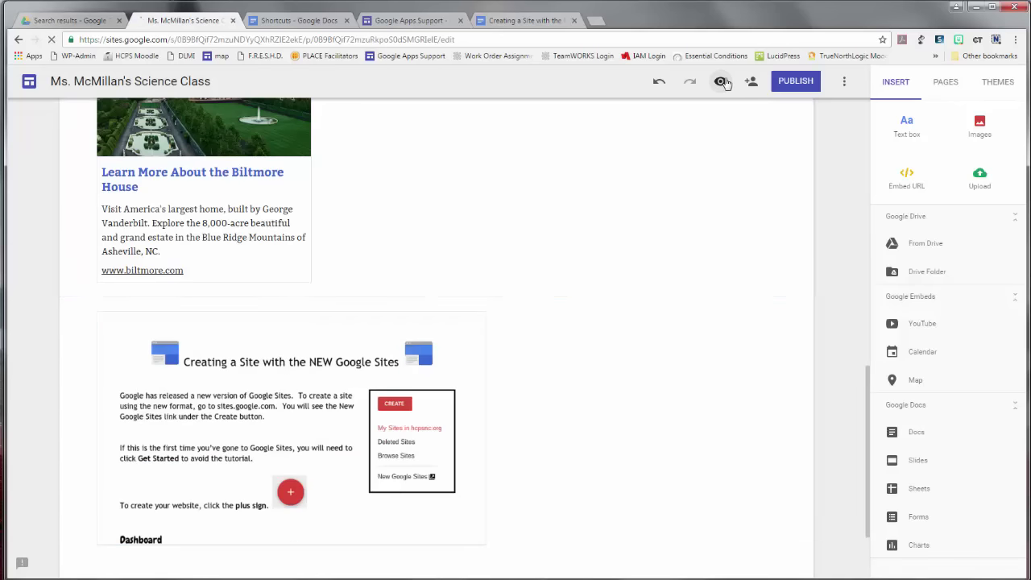
scroll(549, 379, "down", 9)
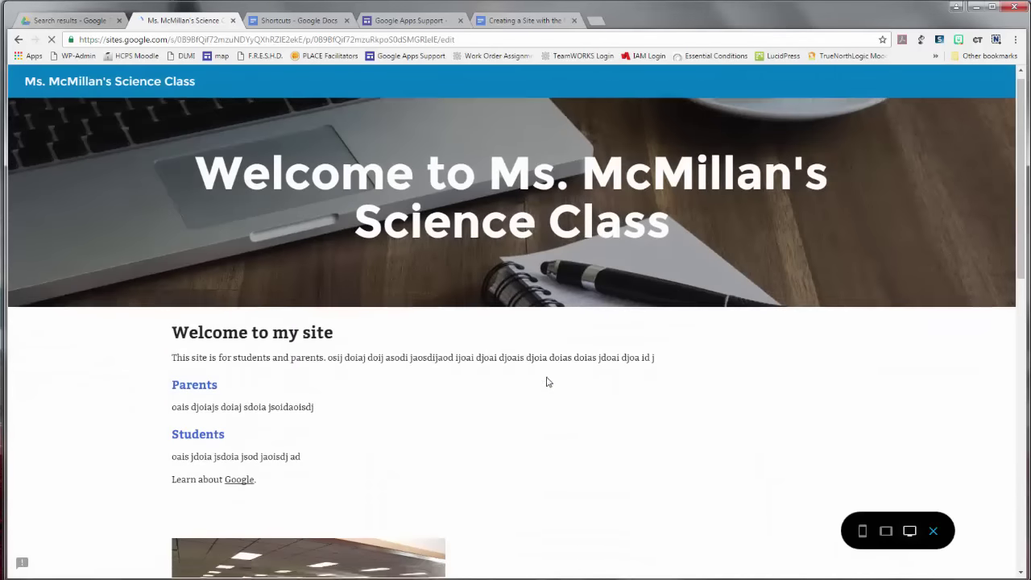
scroll(559, 344, "down", 4)
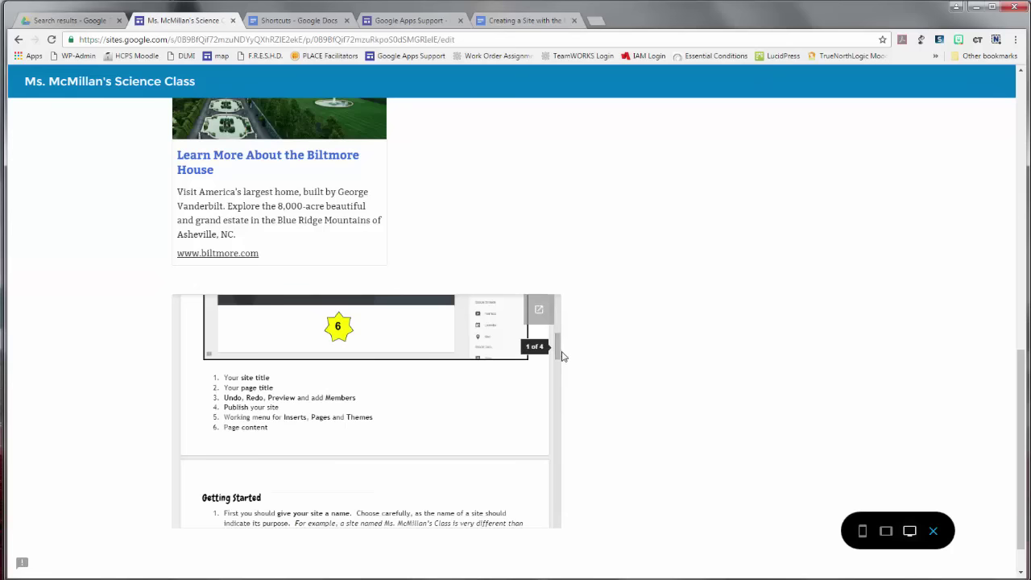
scroll(560, 345, "down", 2)
left_click_drag(559, 340, 558, 374)
left_click_drag(558, 377, 563, 306)
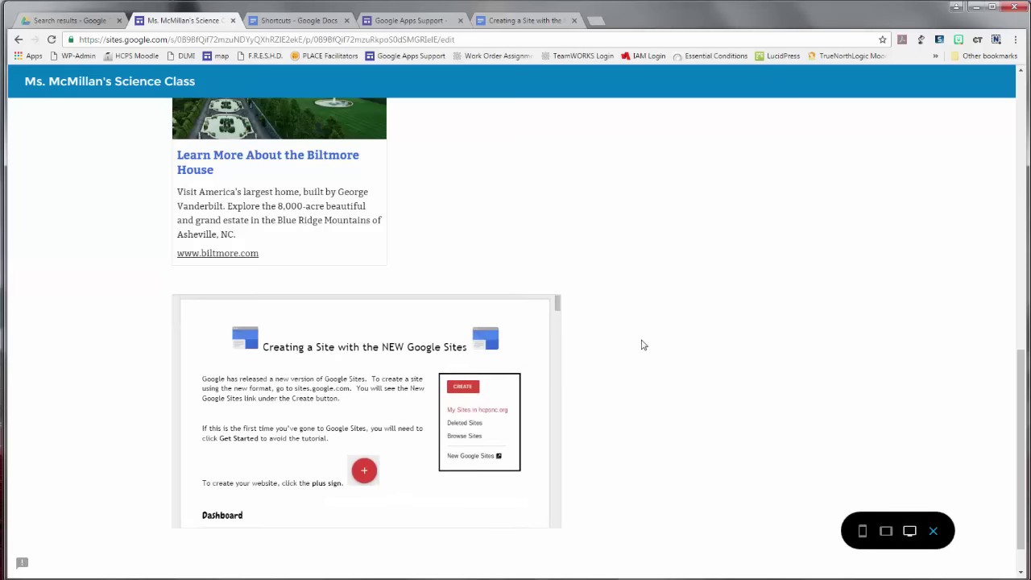
left_click(862, 532)
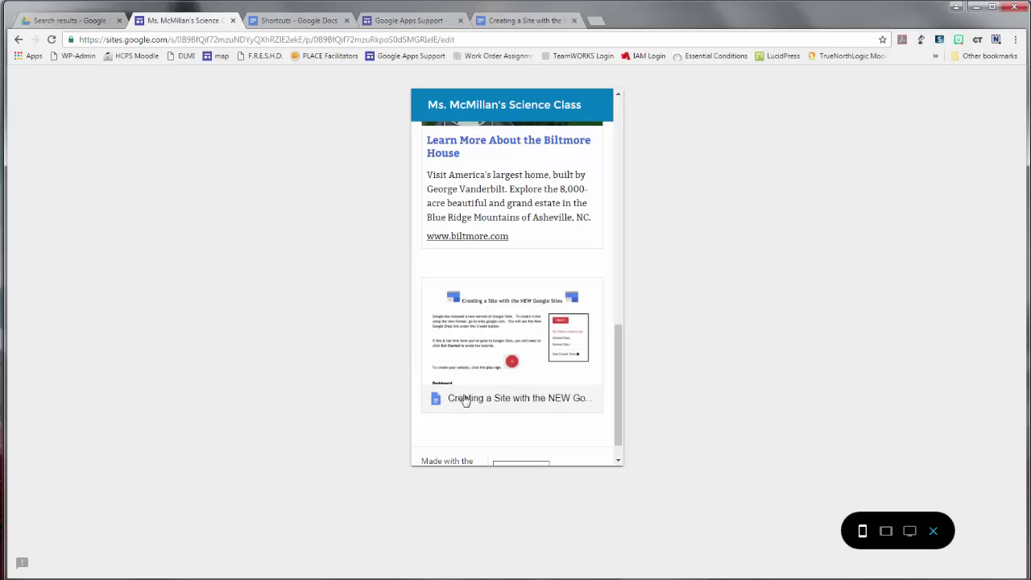
left_click(884, 532)
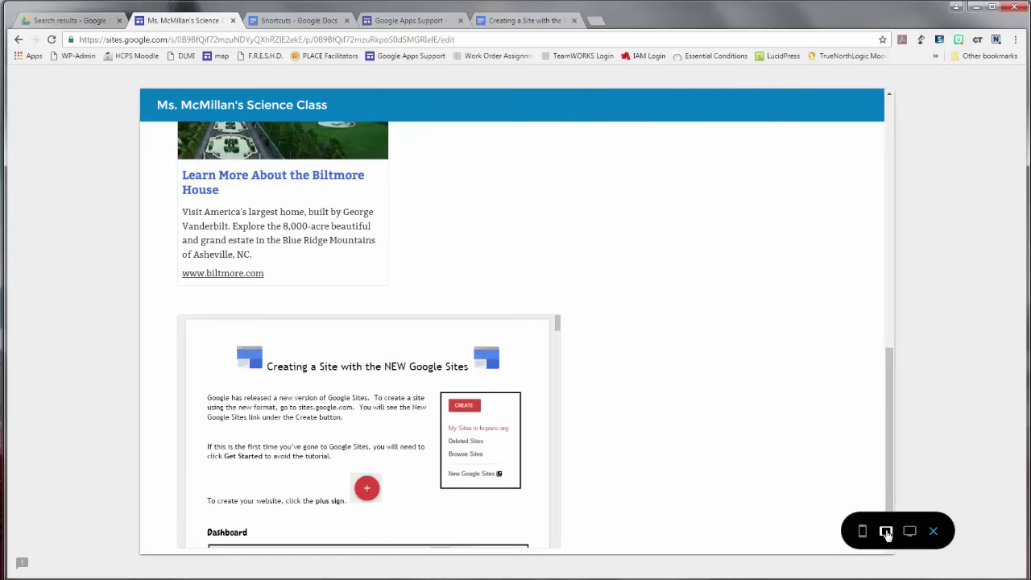
scroll(554, 335, "down", 6)
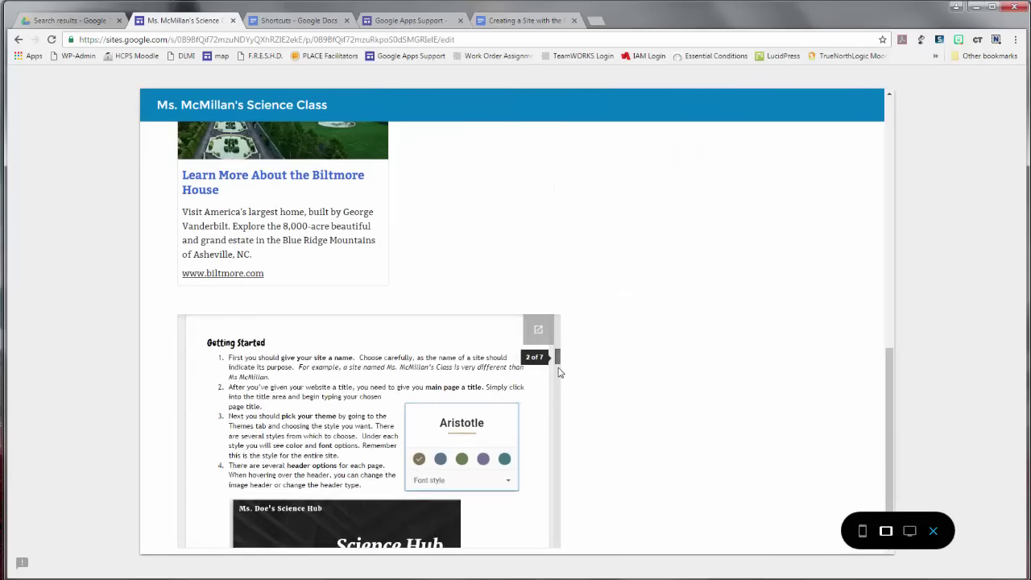
scroll(556, 338, "up", 5)
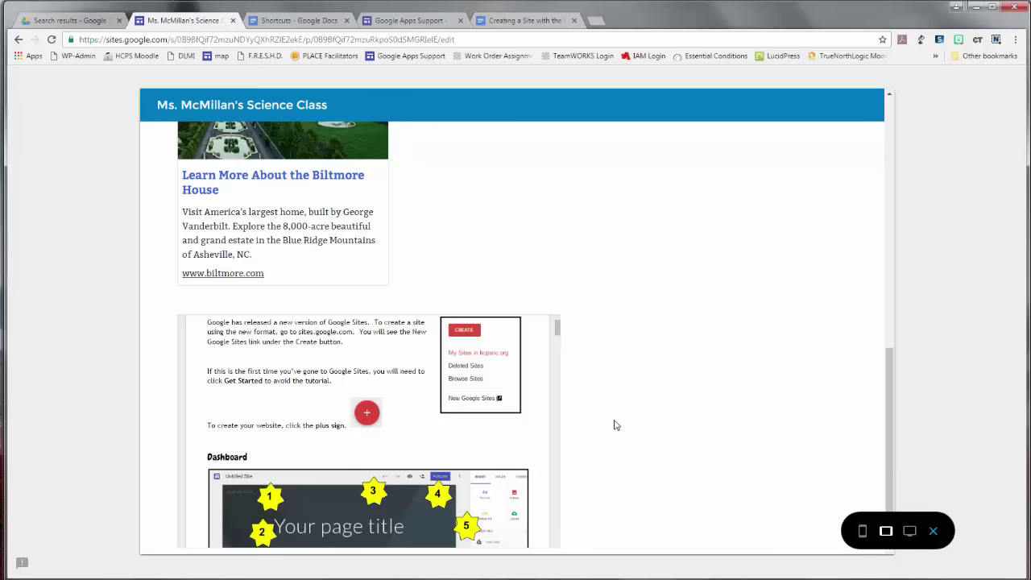
left_click(909, 531)
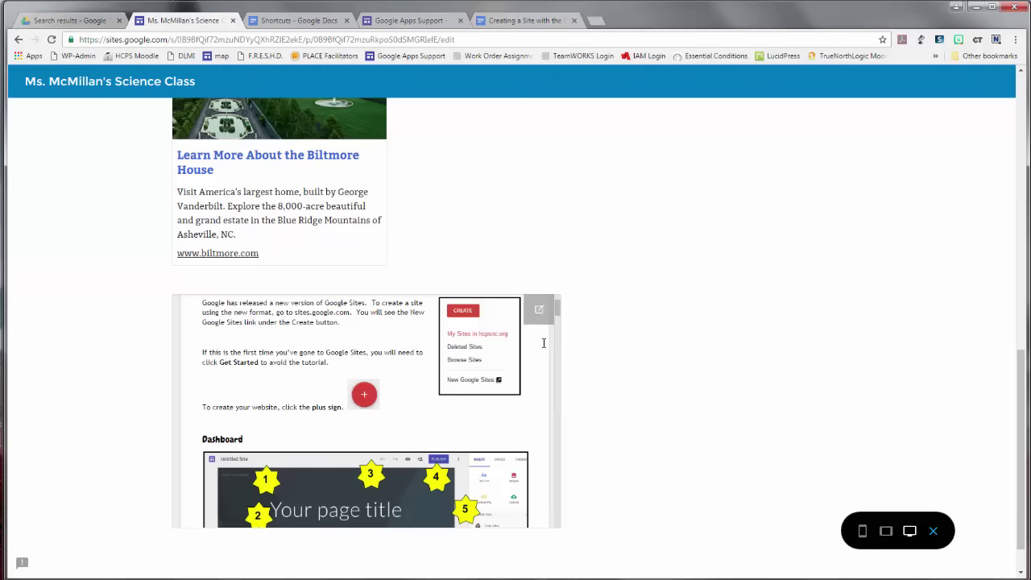
scroll(540, 348, "down", 5)
scroll(540, 348, "down", 10)
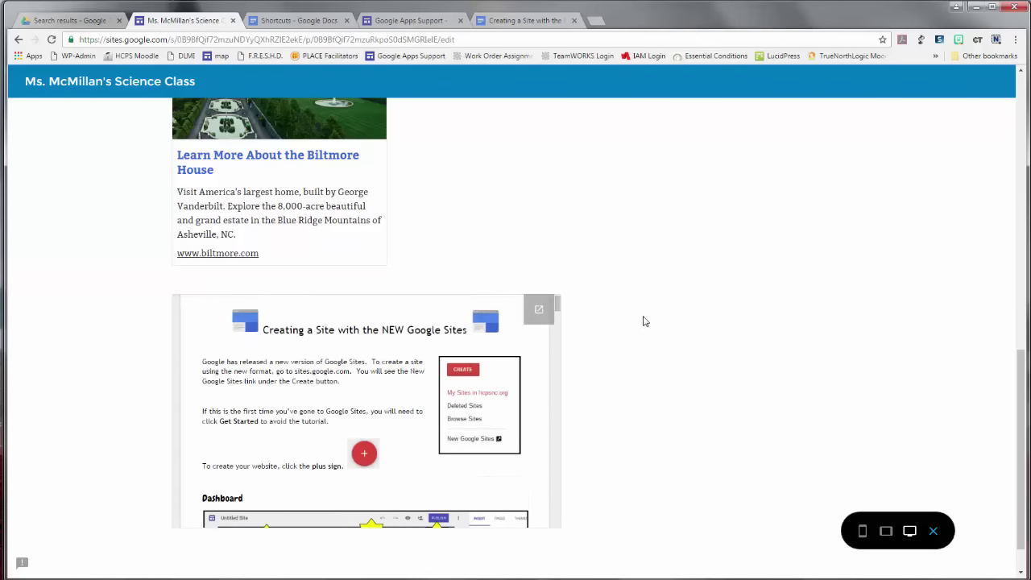
scroll(789, 268, "up", 2)
scroll(775, 272, "up", 7)
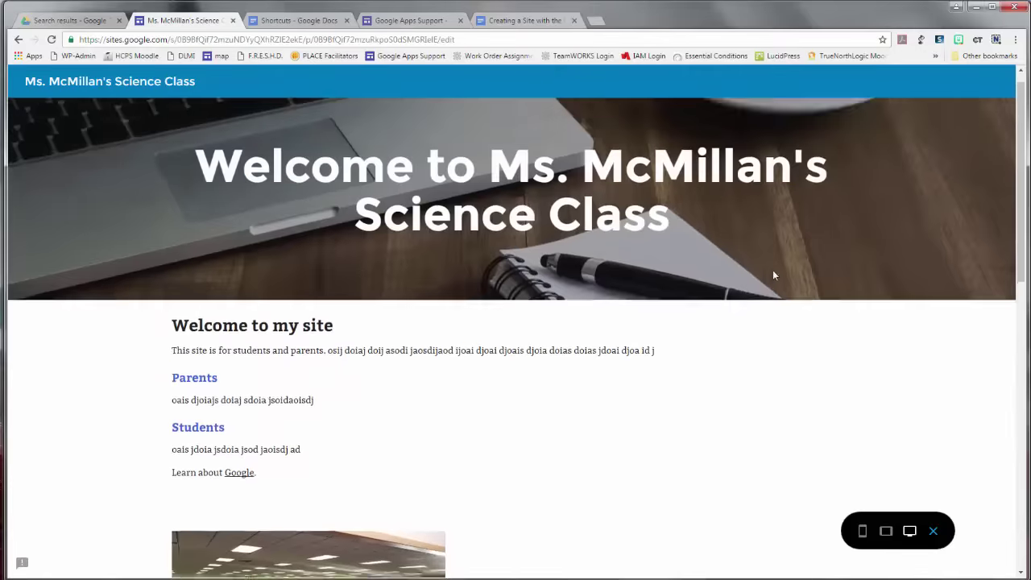
scroll(772, 273, "down", 6)
scroll(769, 282, "down", 3)
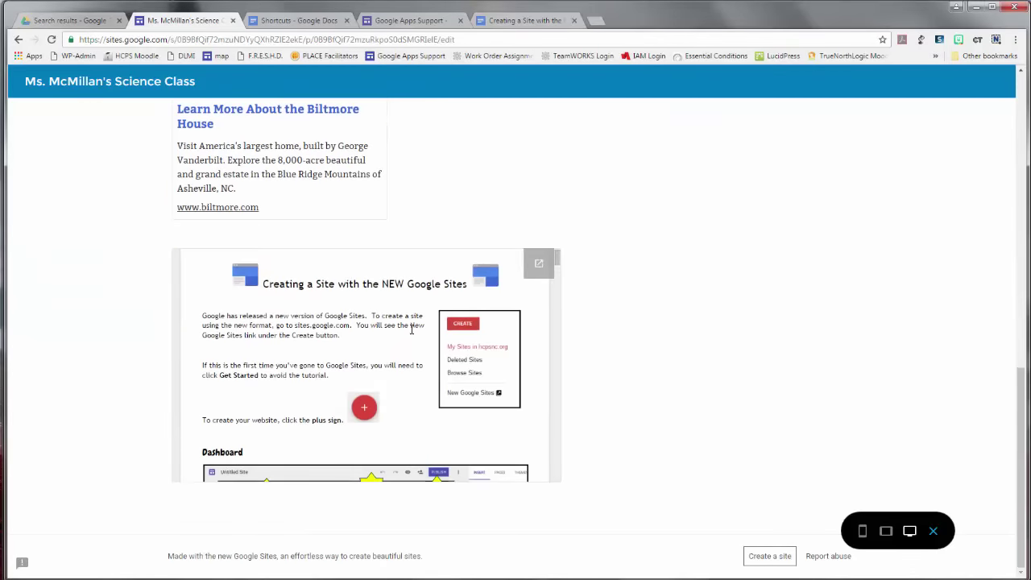
scroll(411, 329, "down", 6)
scroll(410, 329, "up", 8)
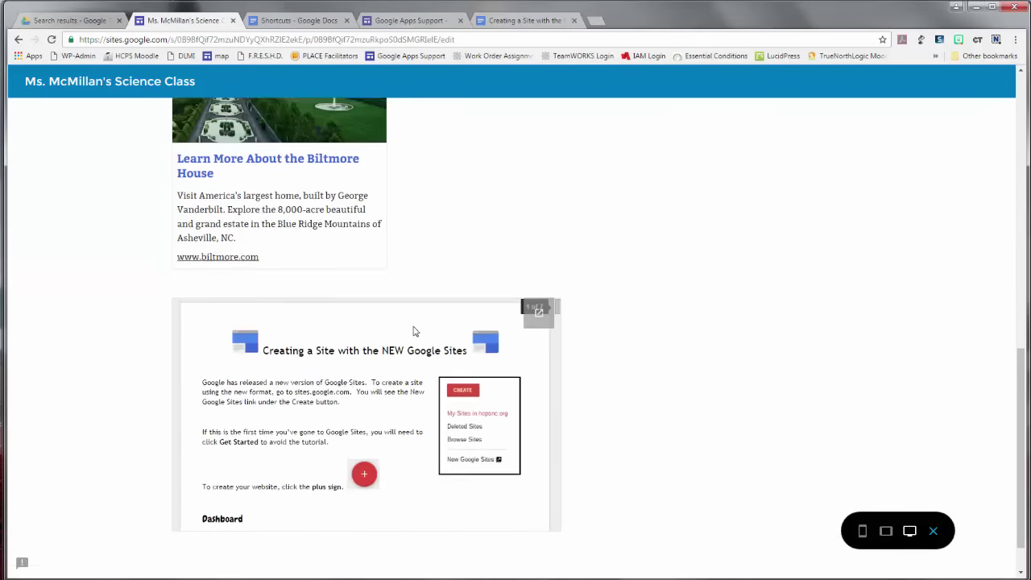
left_click(933, 533)
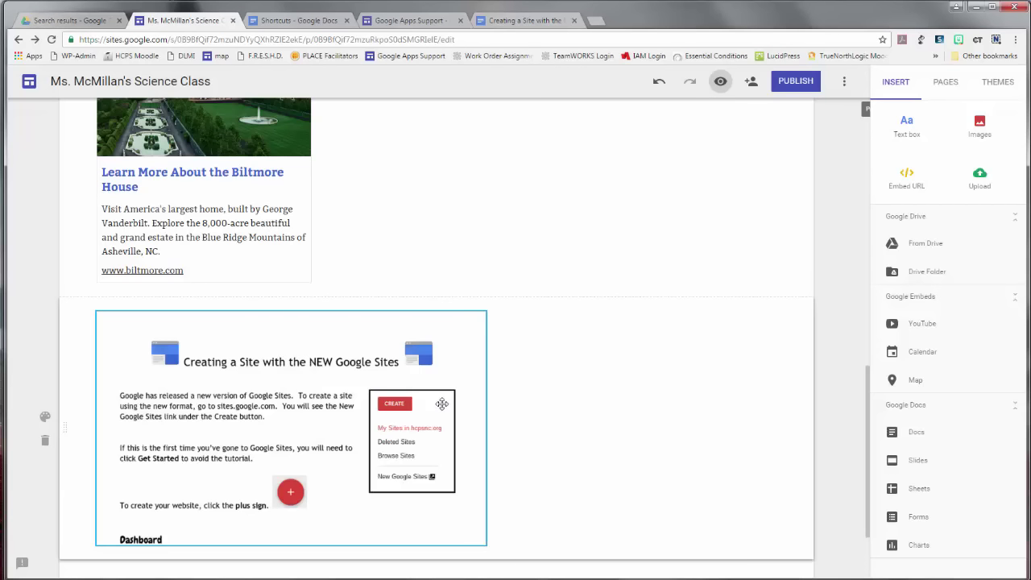
left_click(702, 438)
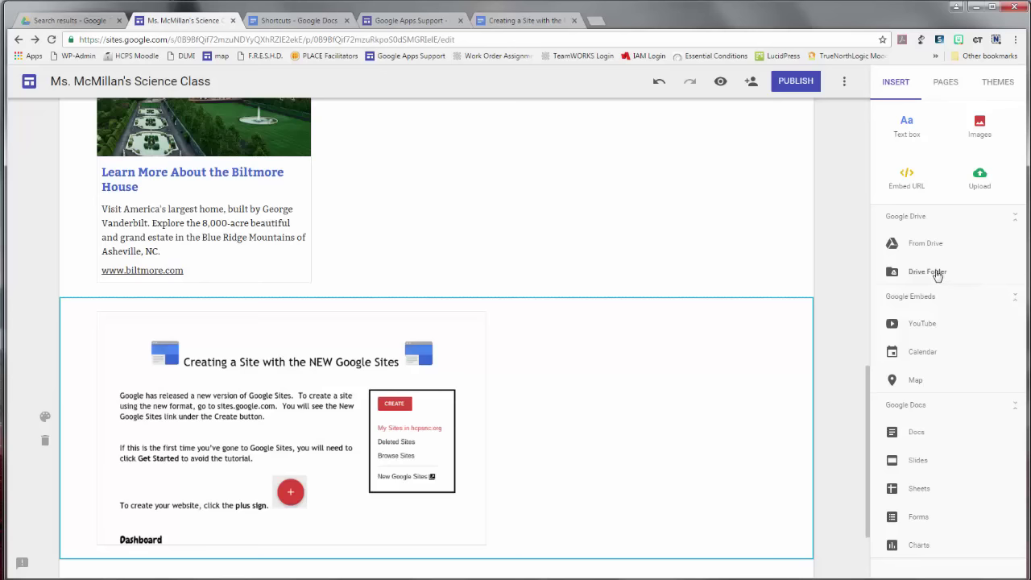
left_click(935, 273)
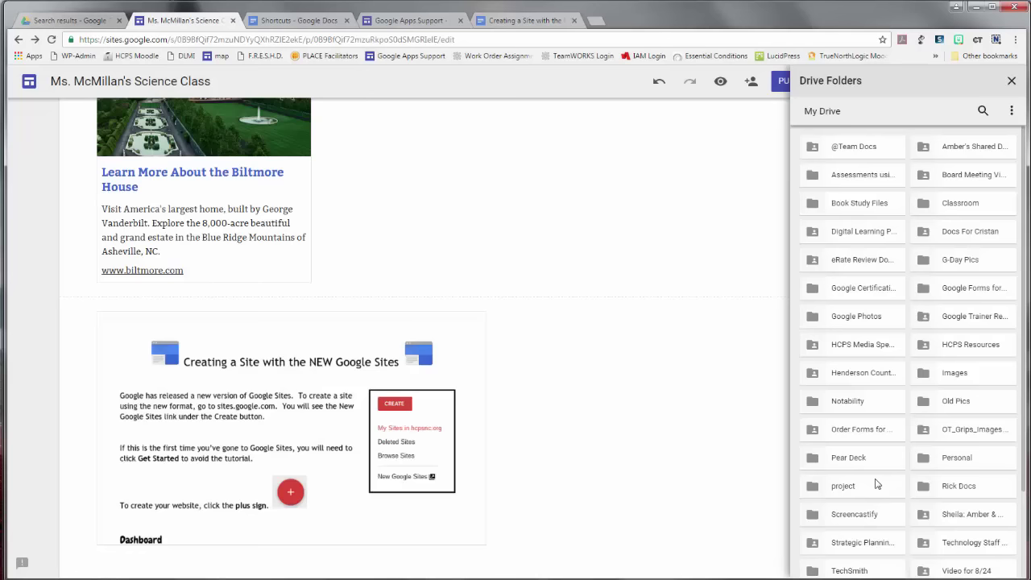
left_click(955, 375)
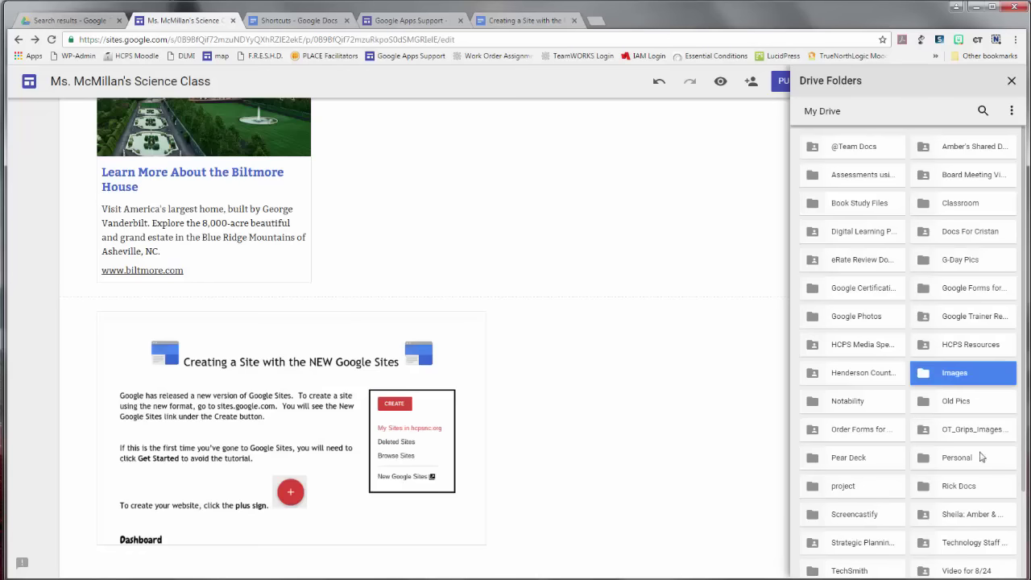
left_click(1000, 566)
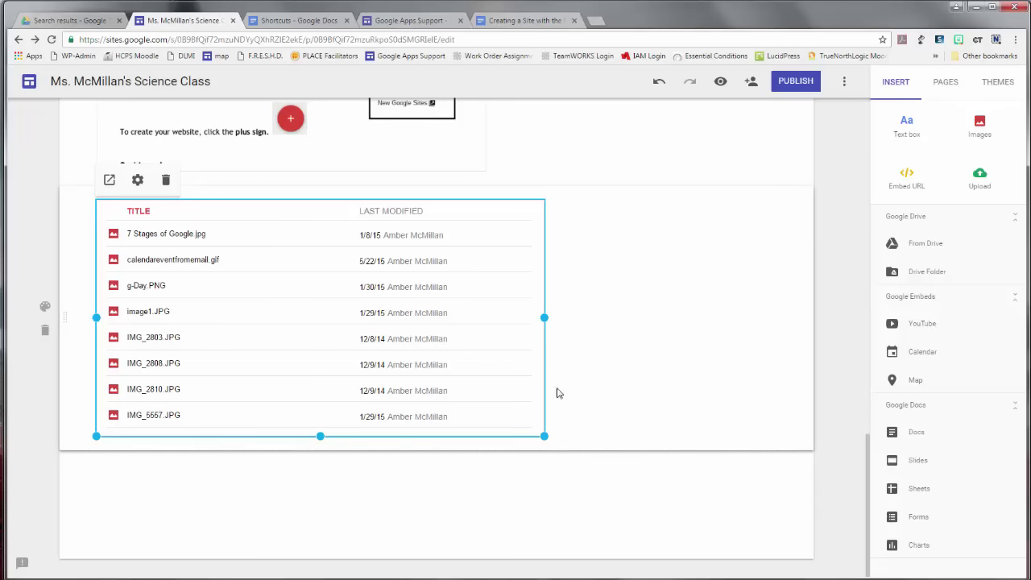
scroll(645, 384, "up", 10)
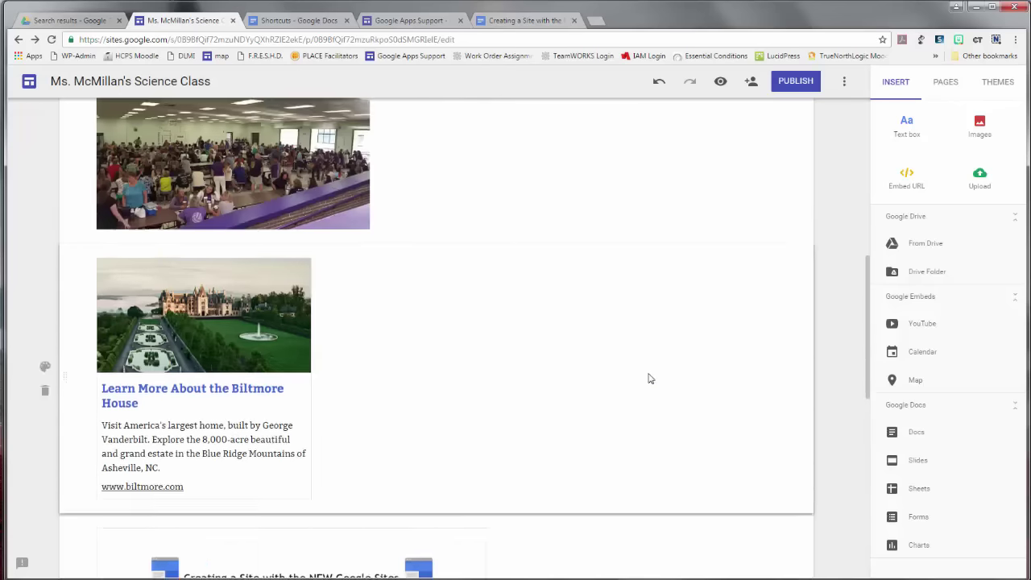
scroll(657, 339, "up", 3)
left_click(720, 81)
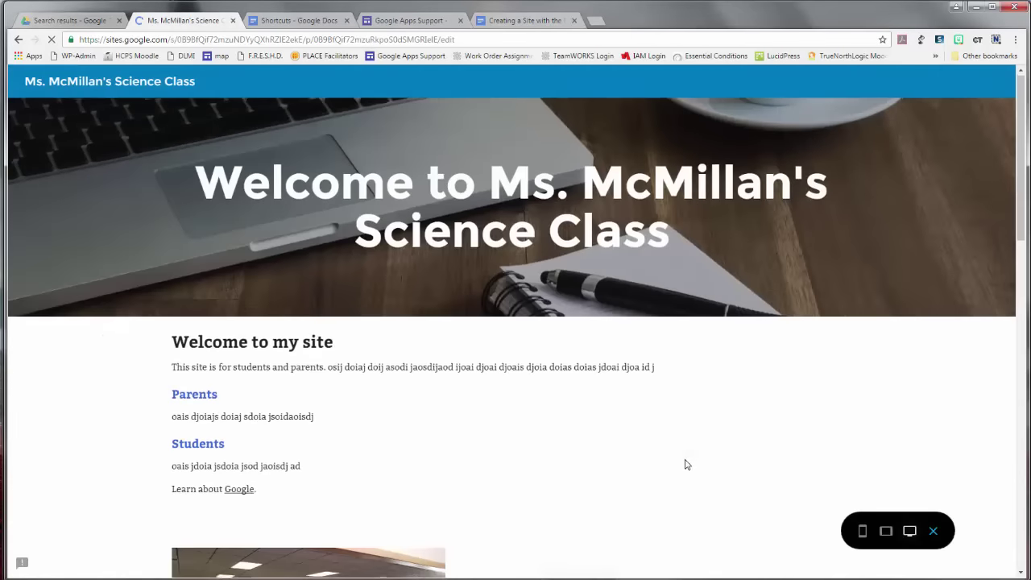
scroll(684, 462, "down", 4)
scroll(683, 462, "down", 8)
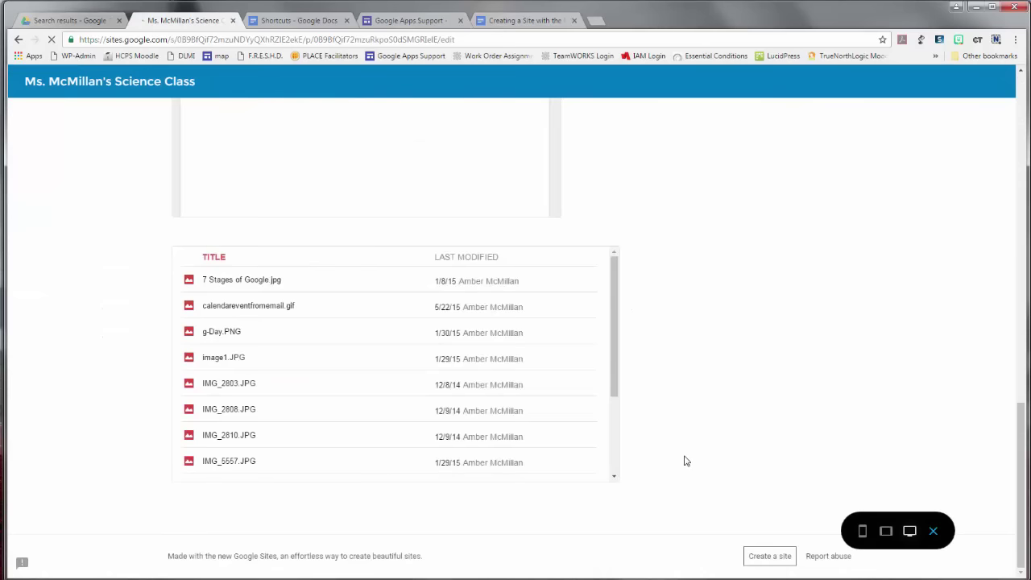
scroll(609, 387, "down", 2)
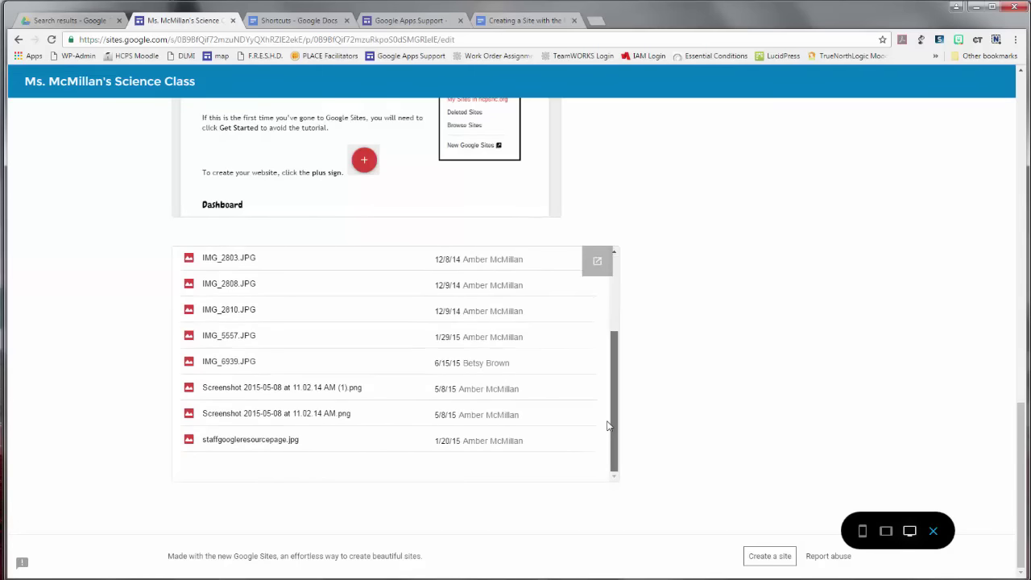
scroll(608, 427, "up", 3)
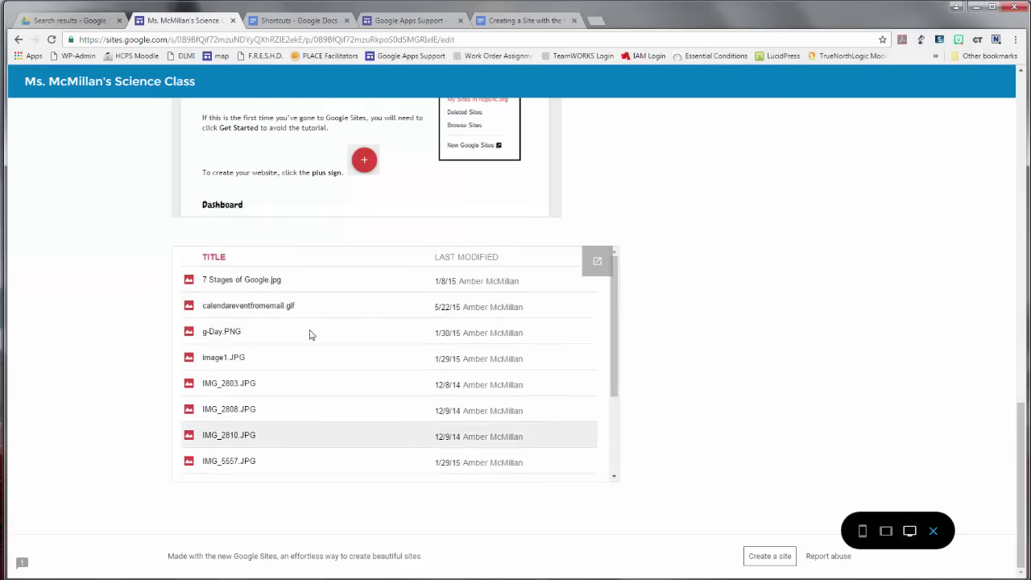
left_click(933, 531)
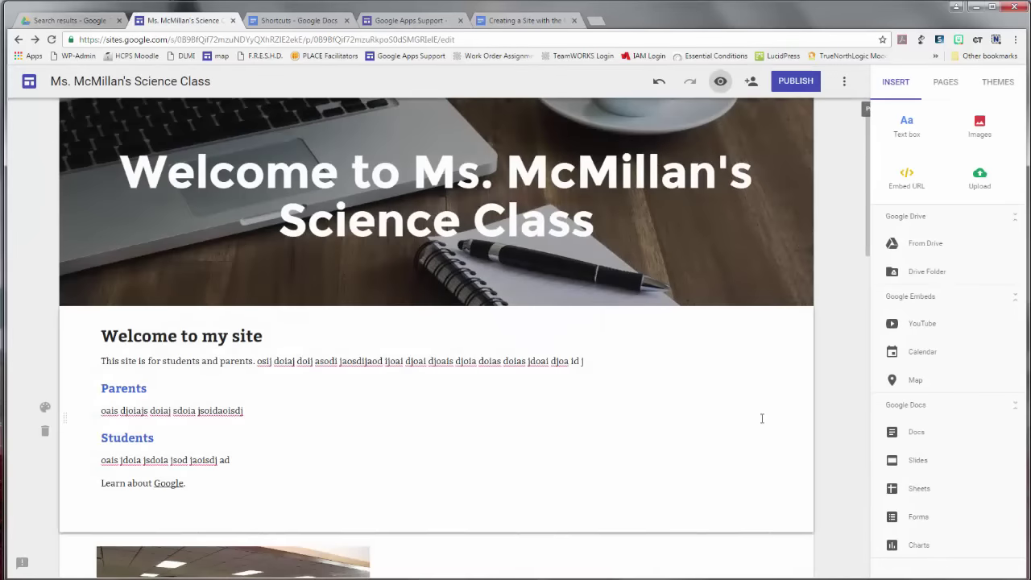
scroll(829, 417, "down", 3)
scroll(755, 421, "down", 7)
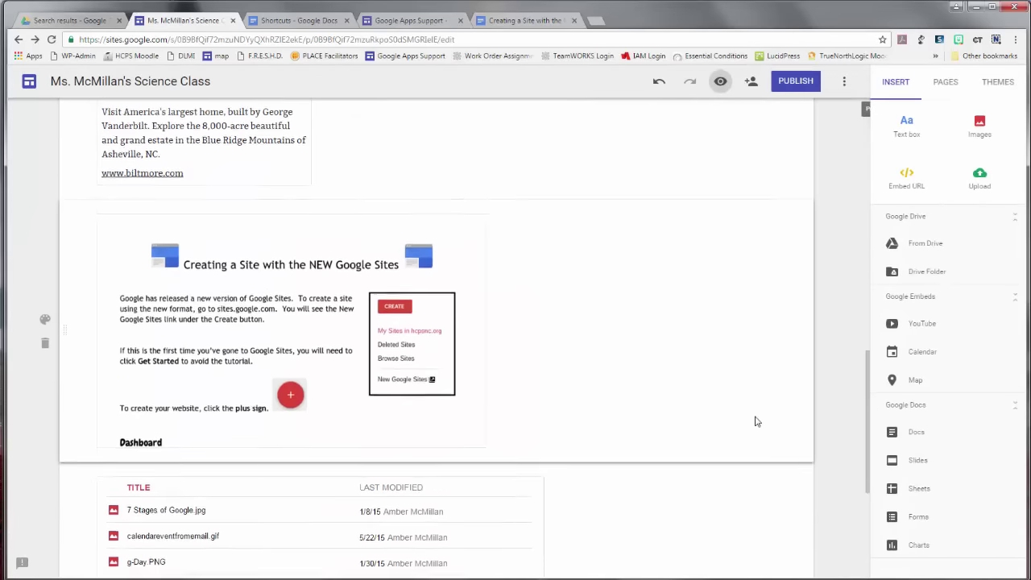
scroll(758, 427, "down", 3)
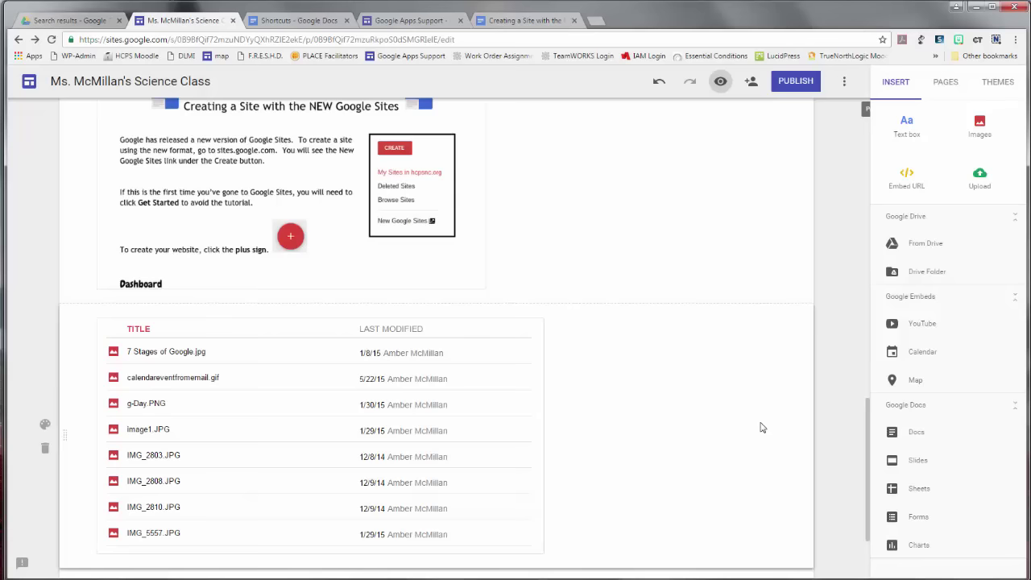
left_click(406, 254)
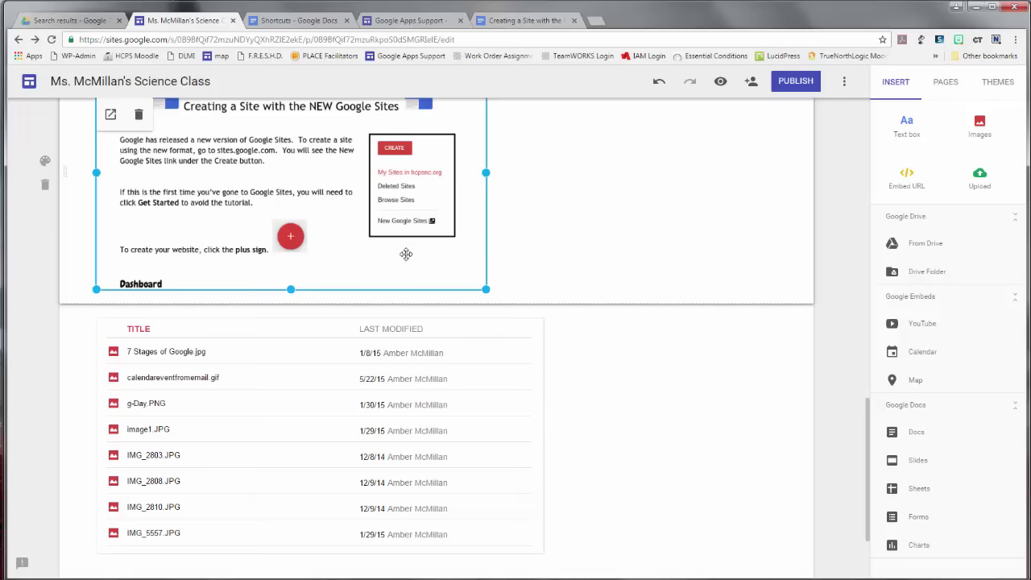
left_click(522, 452)
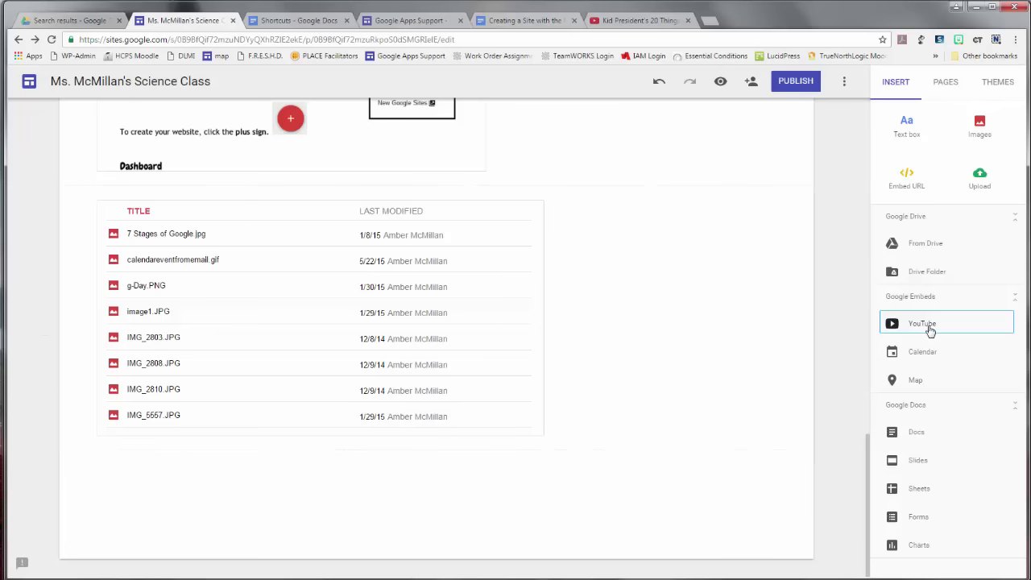
left_click(930, 330)
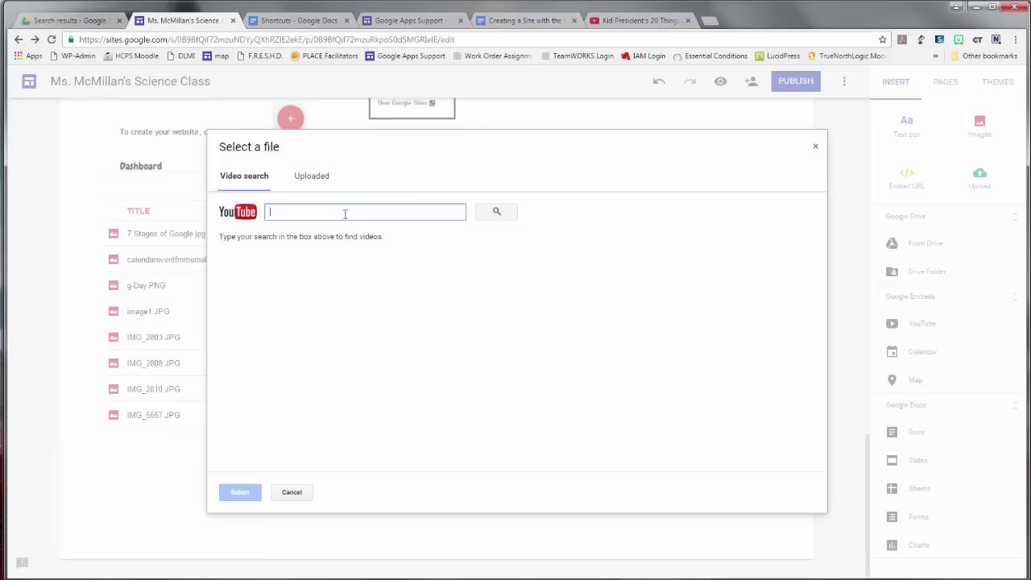
Step: Try the YouTube picker's Uploaded tab, then select the Kid President video tab's address
left_click(321, 175)
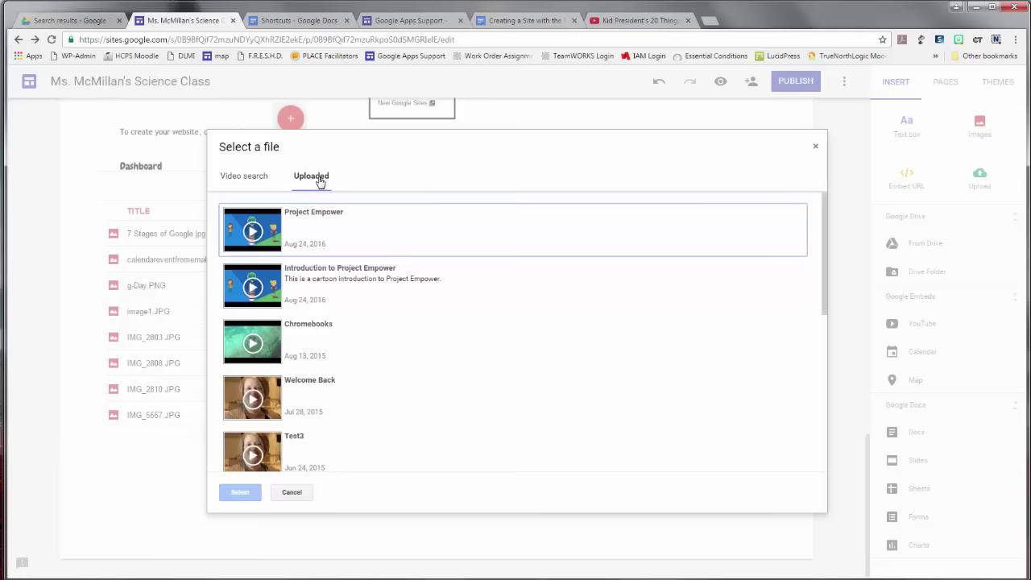
left_click(262, 183)
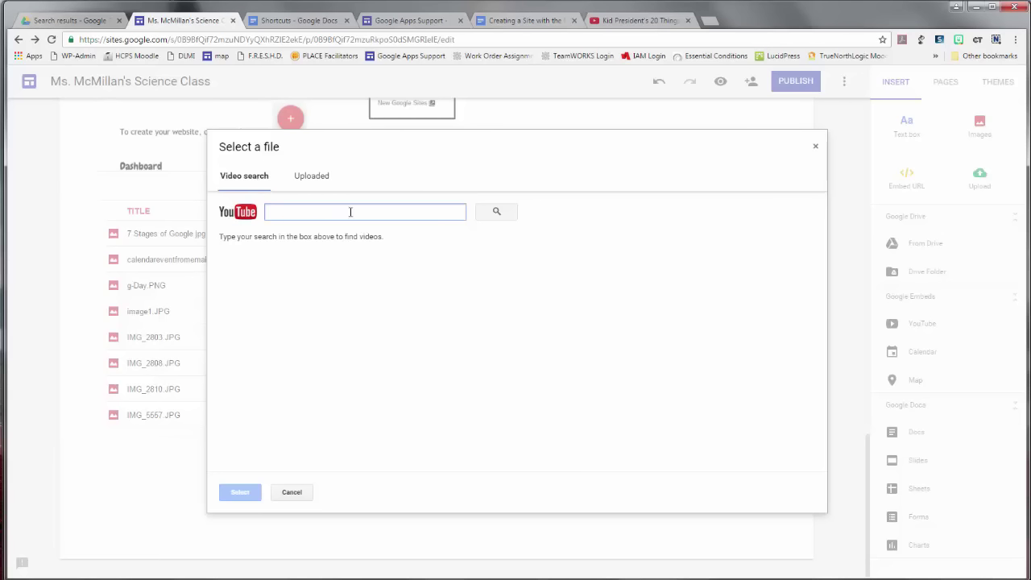
left_click(643, 20)
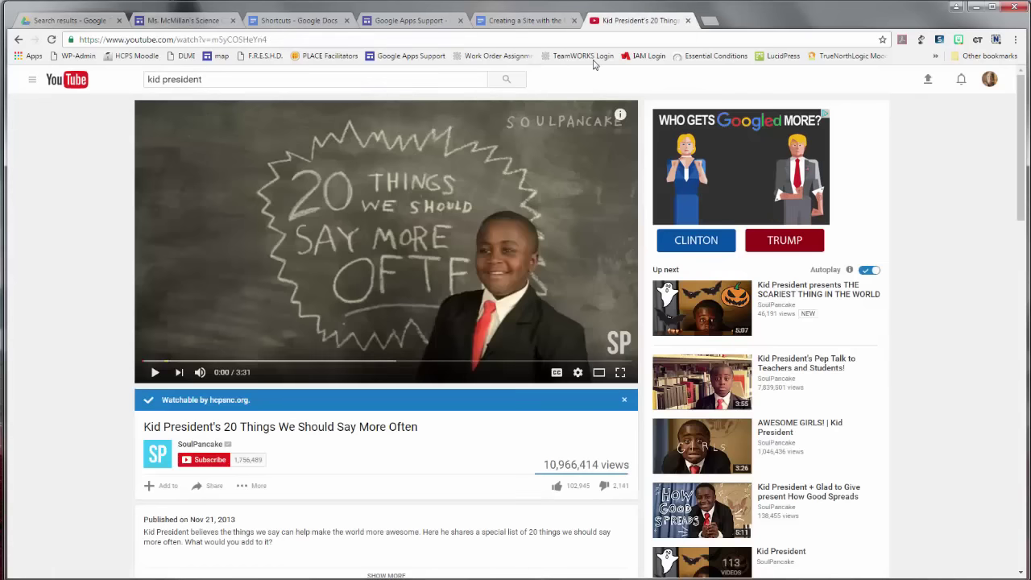
left_click(240, 39)
Step: Copy the Kid President video's URL and paste it into the Sites YouTube search box
right_click(240, 39)
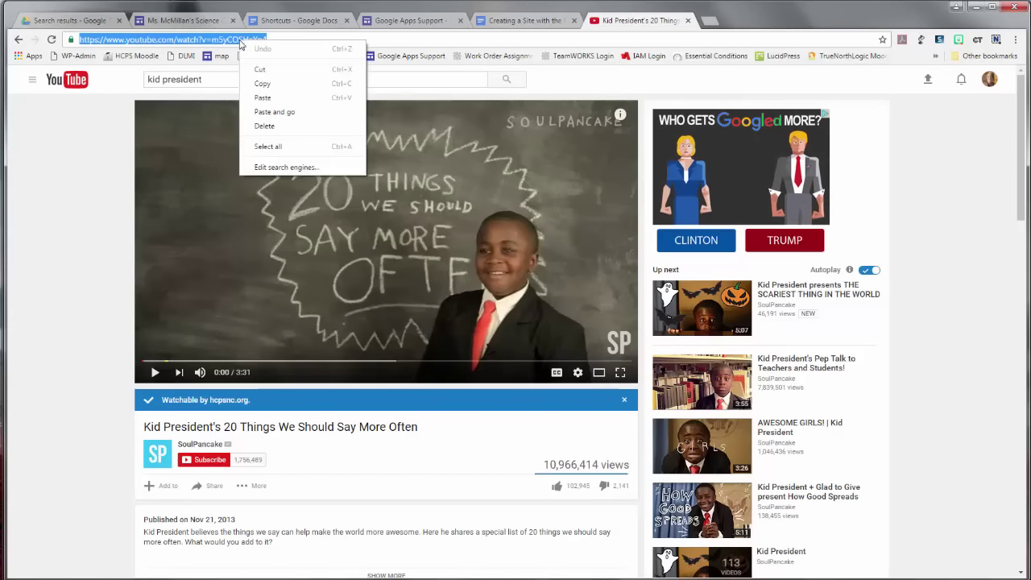
left_click(268, 85)
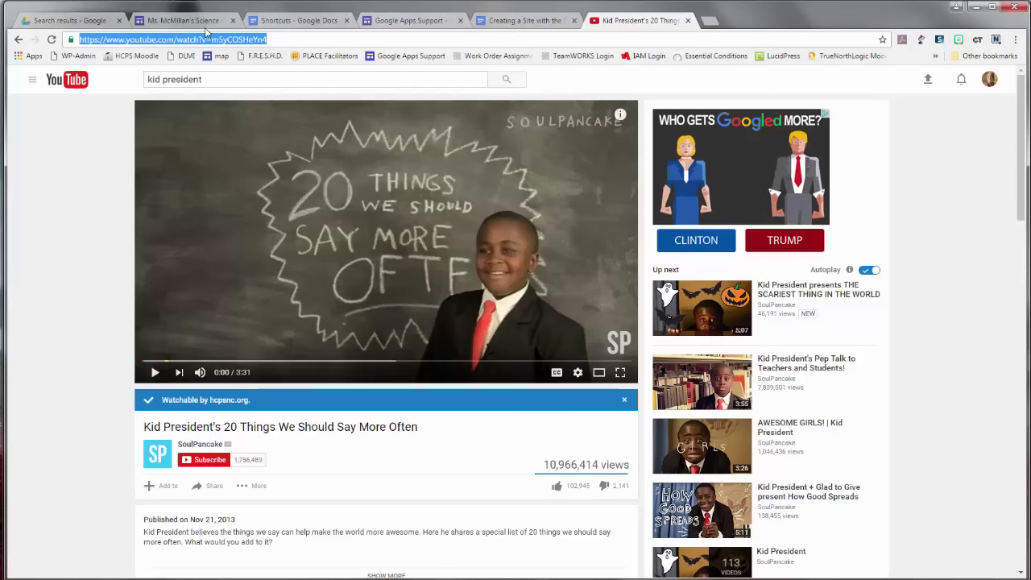
left_click(184, 20)
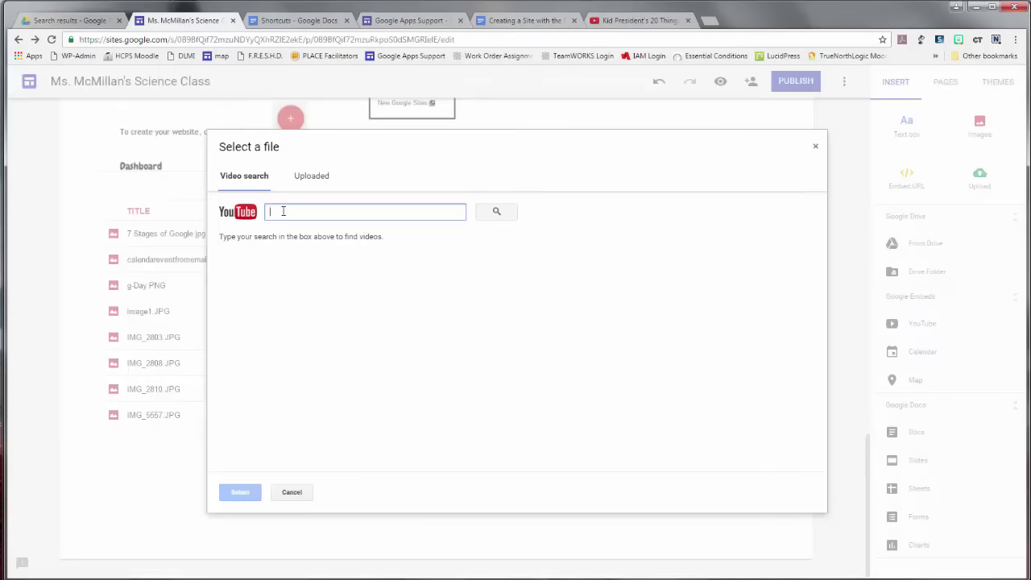
left_click(499, 212)
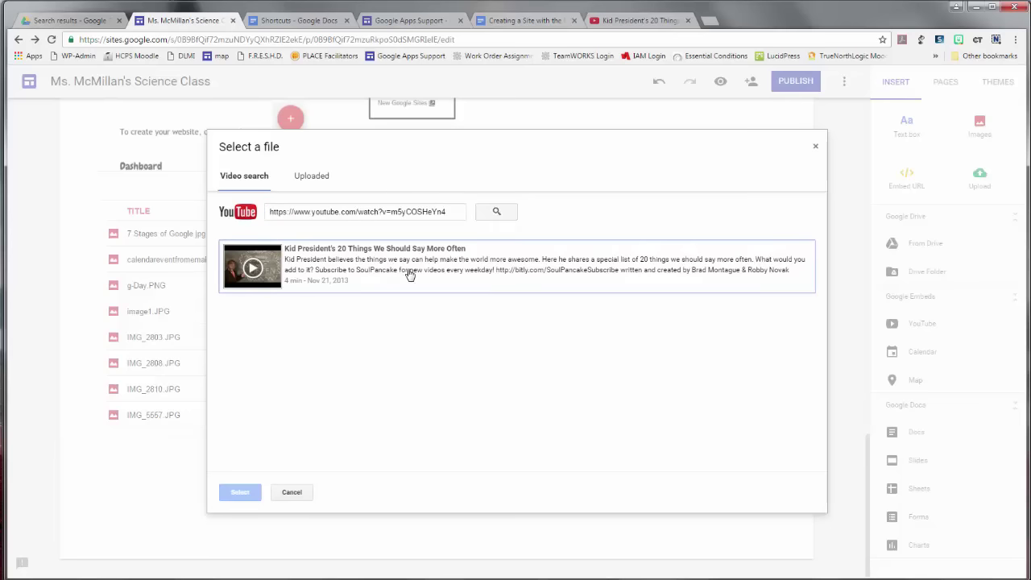
Step: Pick the '20 Things We Should Say More Often' result and insert it with Select
left_click(440, 262)
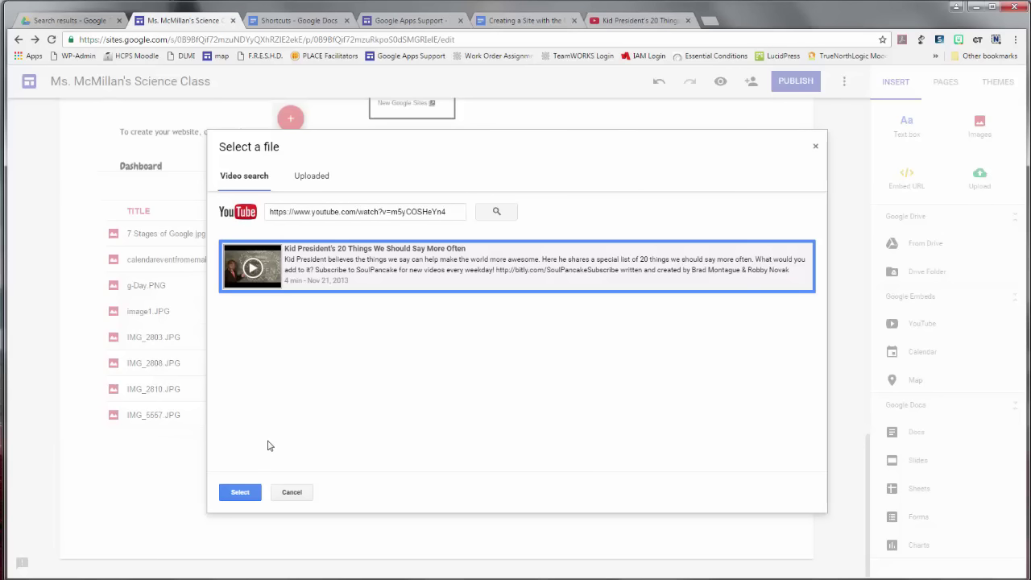
left_click(235, 495)
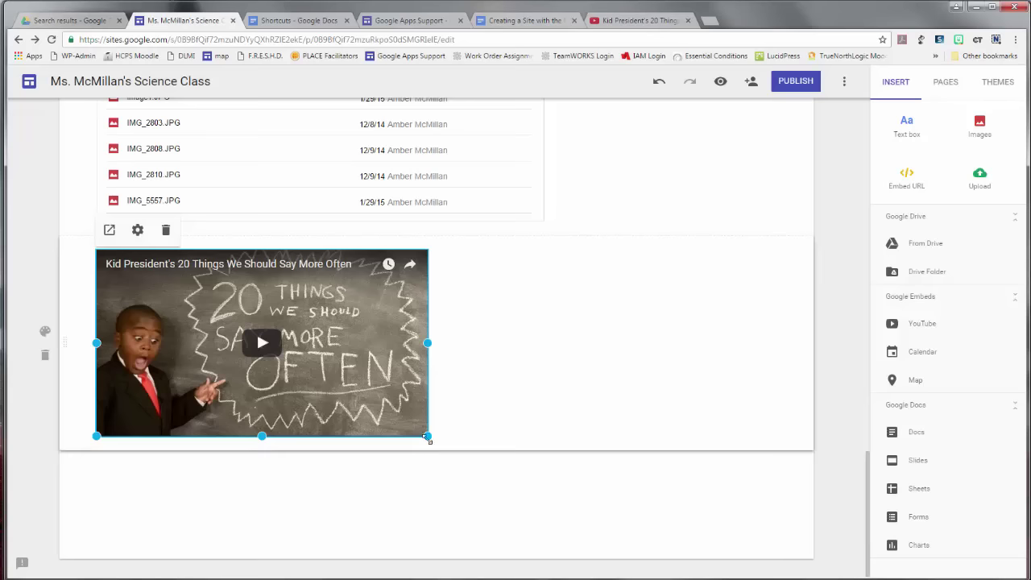
Step: Resize the Kid President video by its corner handle and open its video settings
left_click_drag(406, 424, 362, 494)
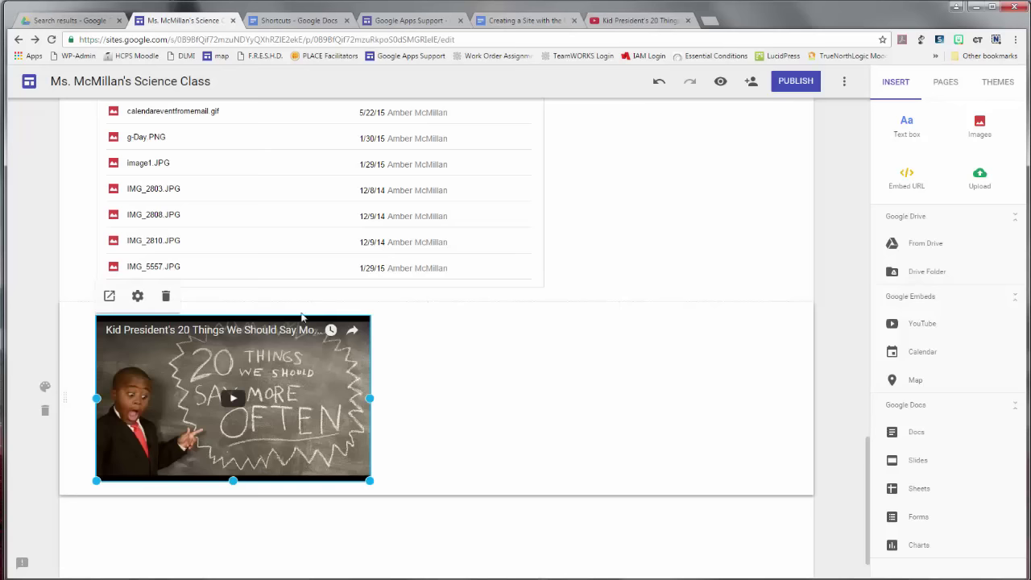
left_click(137, 297)
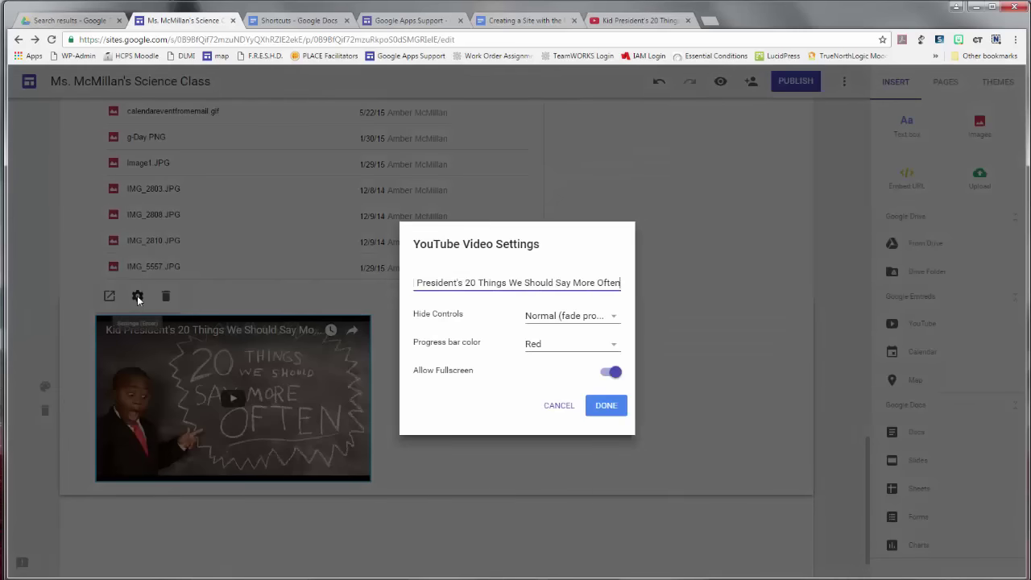
Step: Keep standard controls and a red progress bar, retitle the video '20 Things We Should Say More Often'
left_click(616, 321)
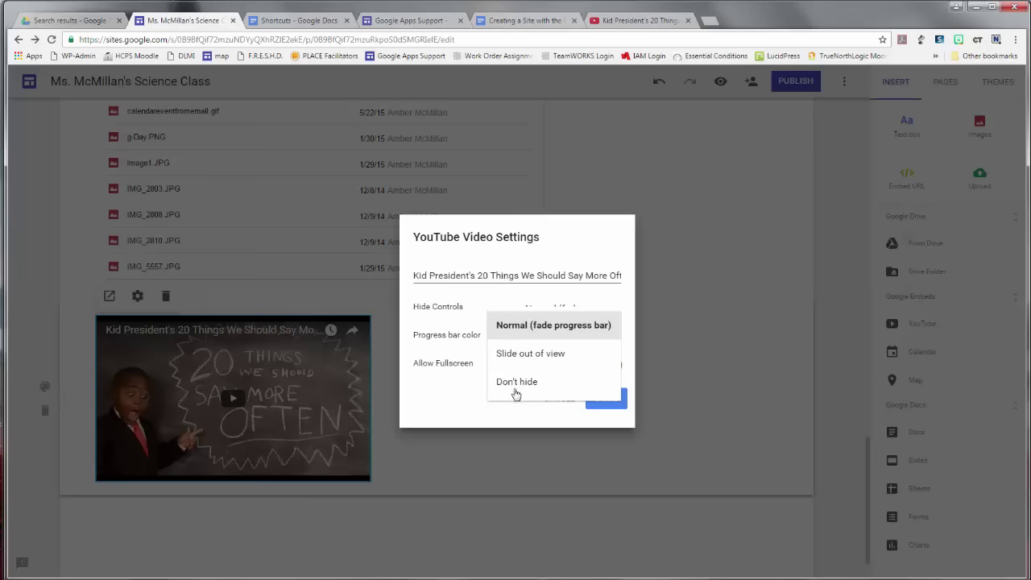
left_click(469, 392)
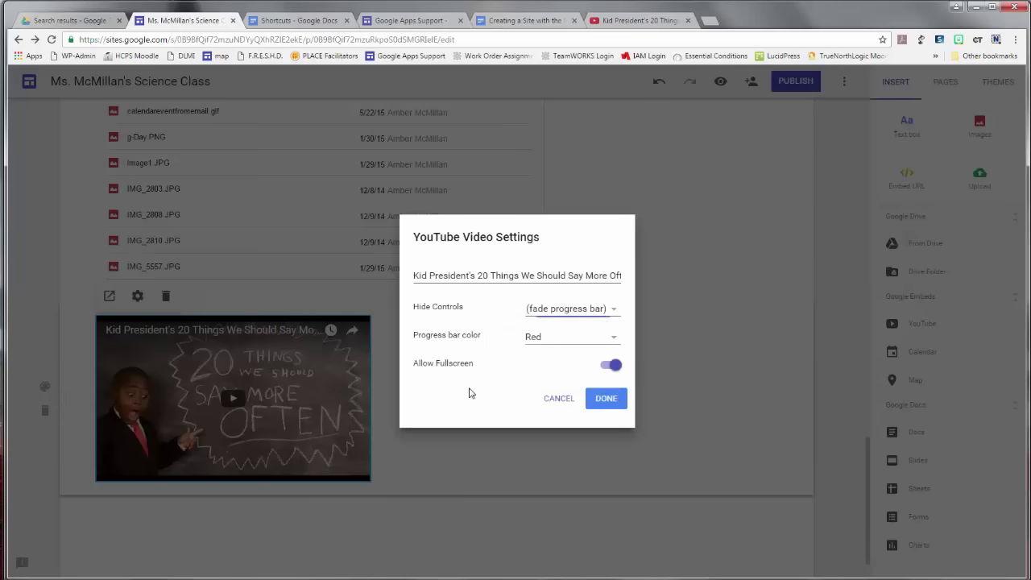
left_click(609, 340)
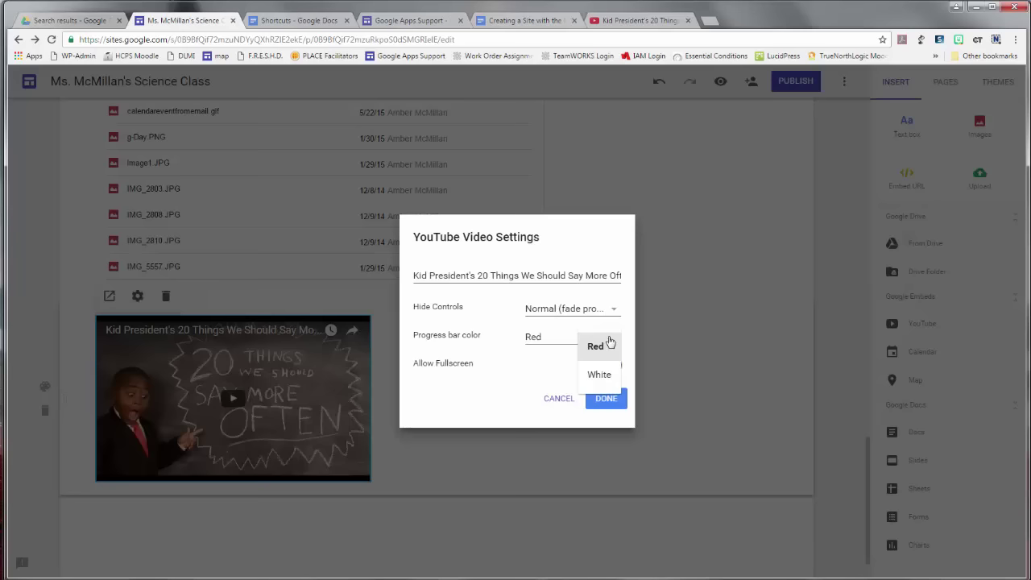
left_click(510, 403)
left_click(511, 278)
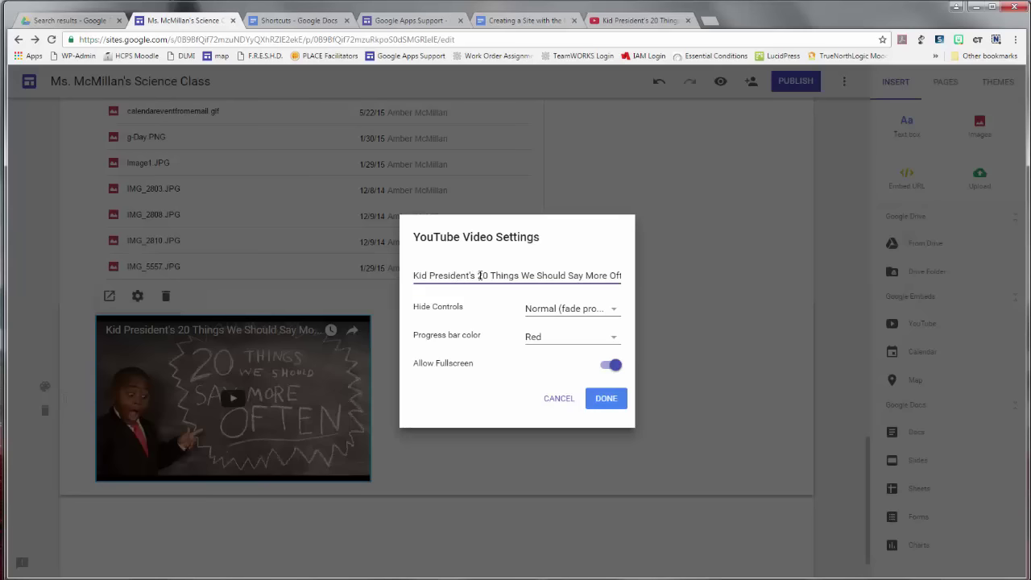
left_click_drag(479, 276, 398, 282)
key("BackSpace")
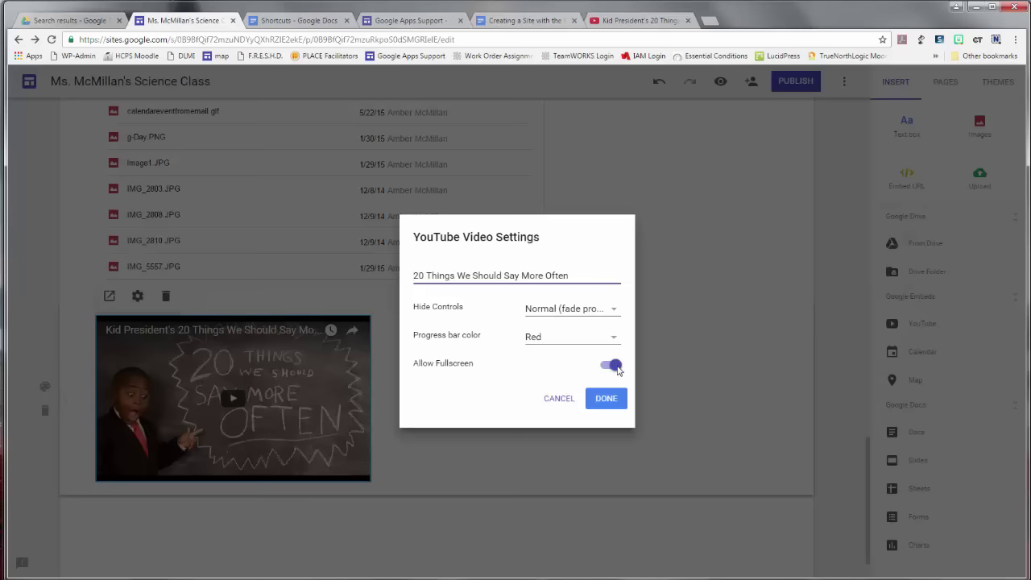
left_click(604, 403)
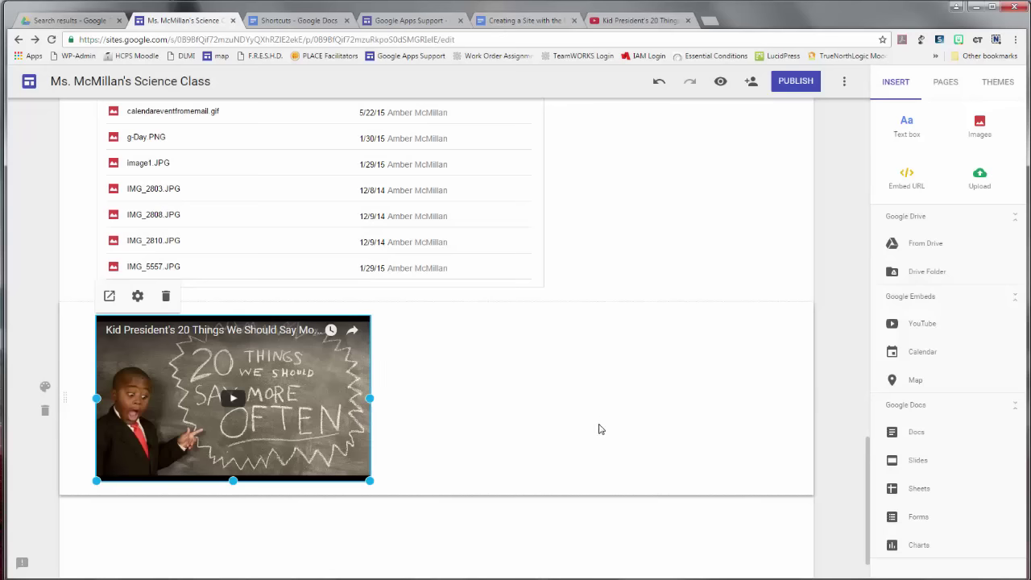
left_click(483, 444)
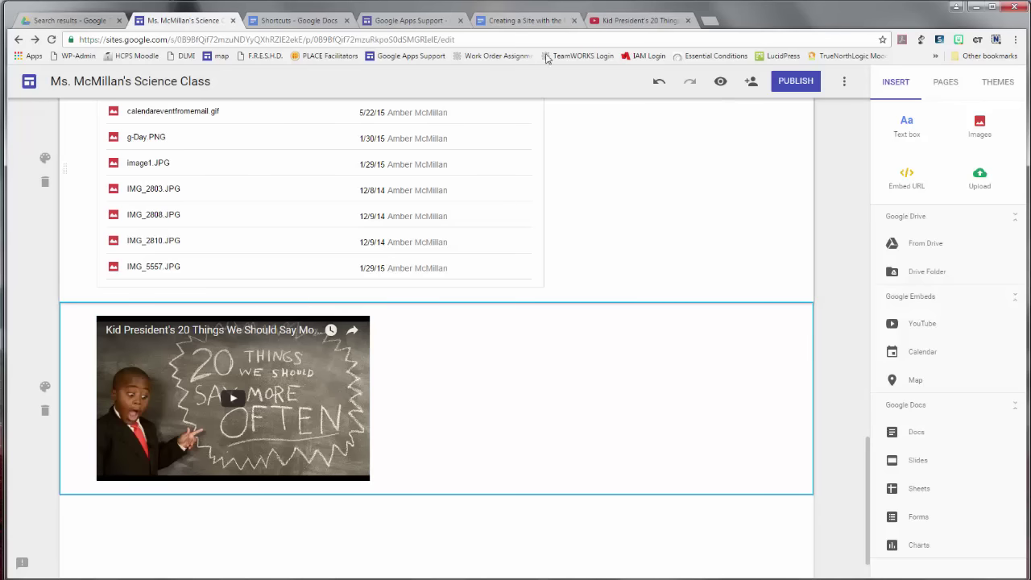
Step: Preview the page, scroll down past the Kid President video, and exit the preview
left_click(720, 82)
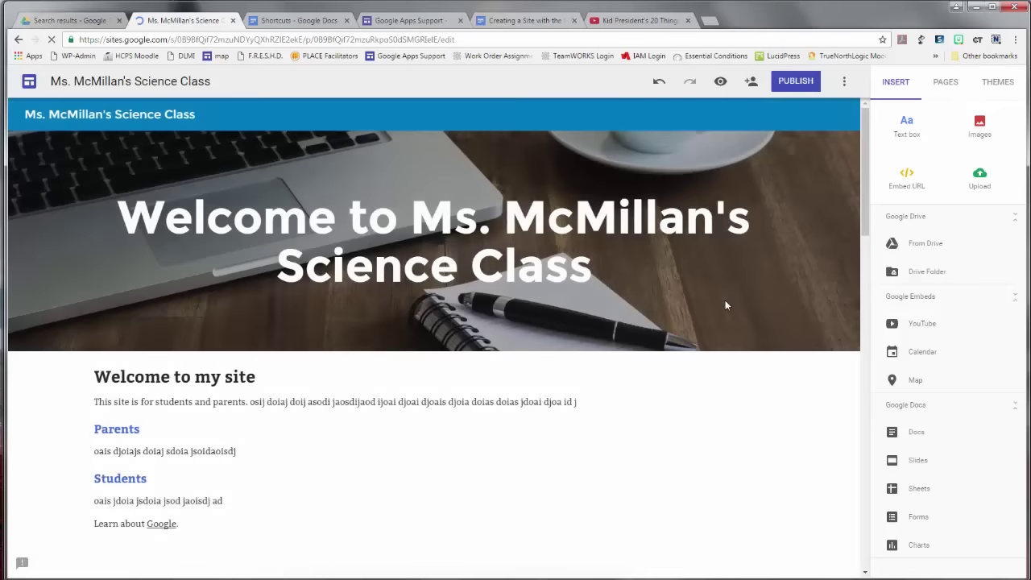
scroll(708, 373, "down", 8)
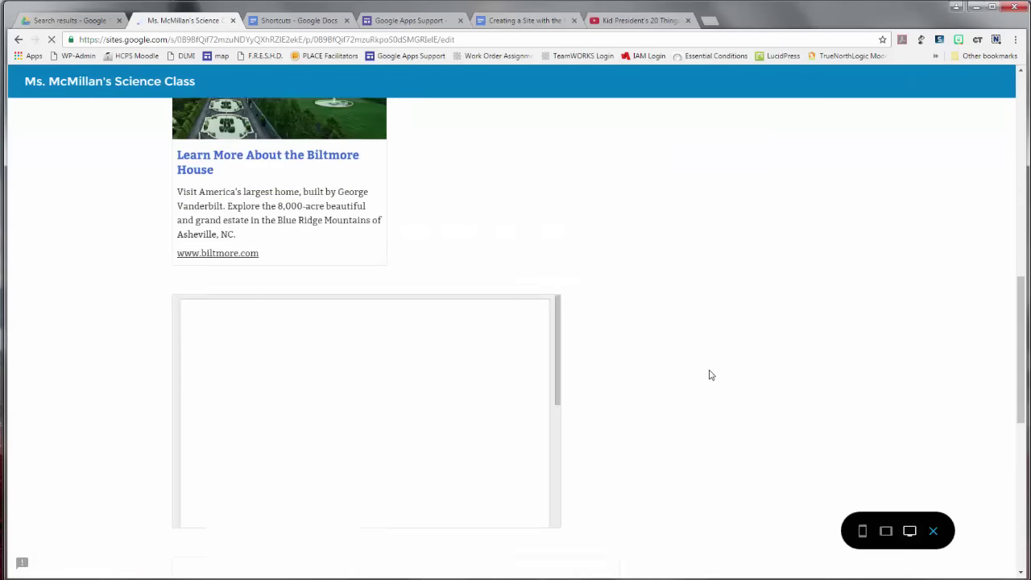
scroll(711, 375, "down", 3)
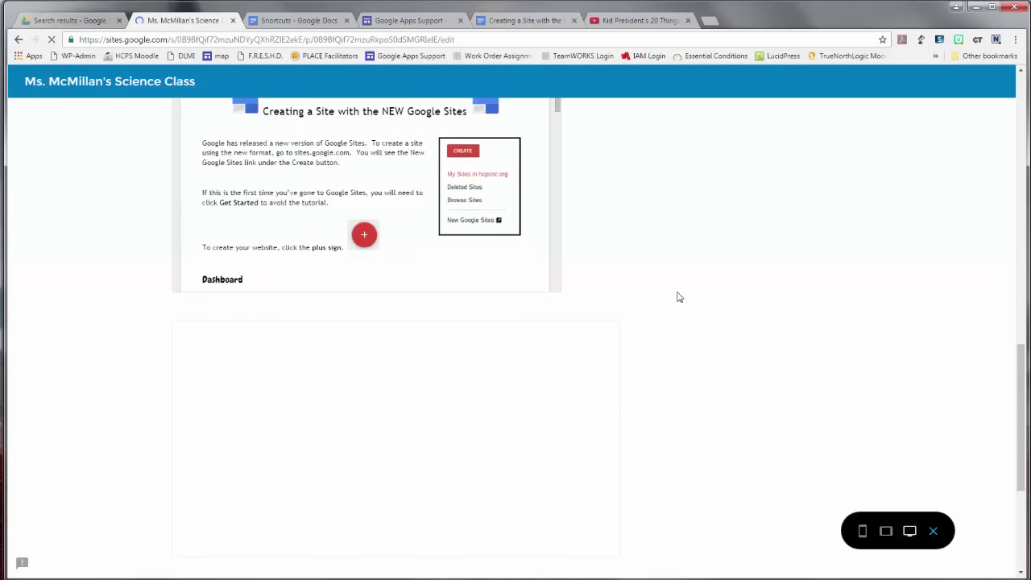
scroll(678, 297, "down", 2)
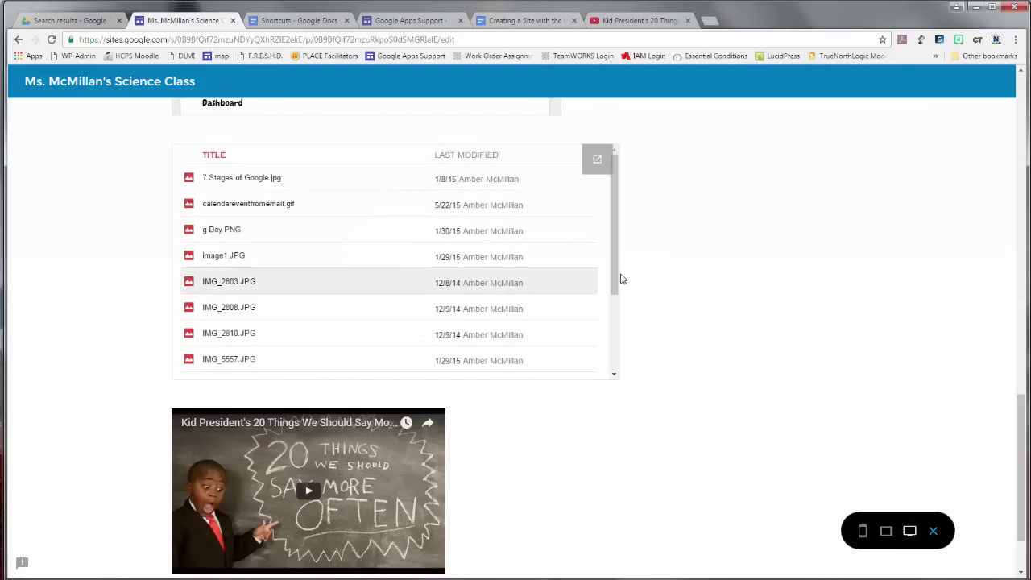
scroll(744, 311, "down", 1)
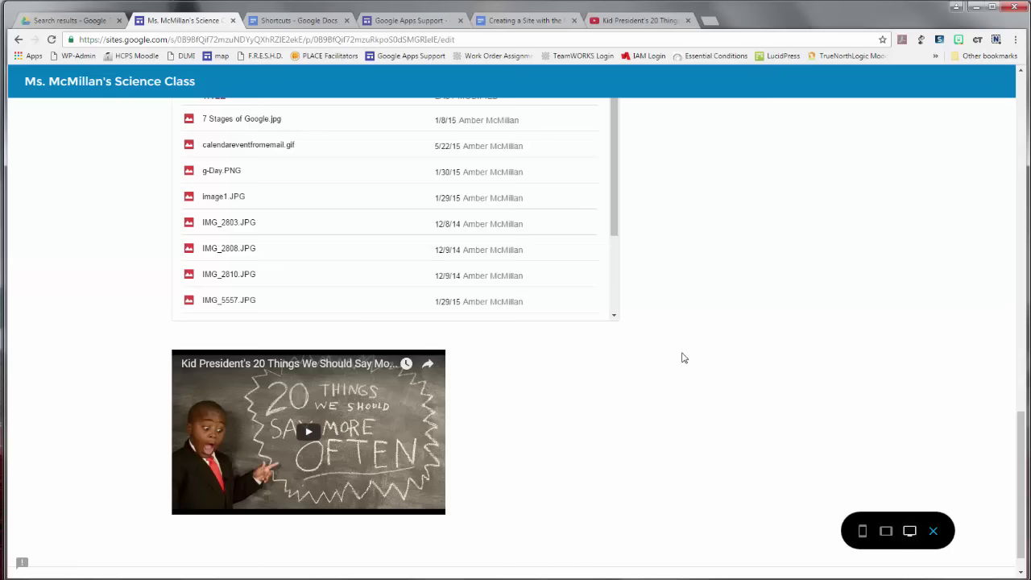
left_click(934, 533)
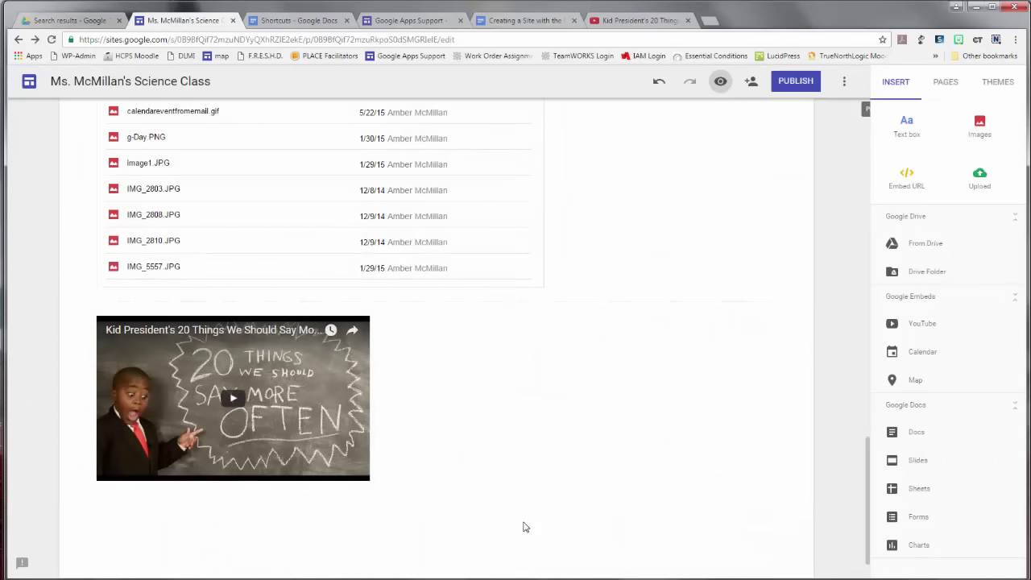
scroll(587, 450, "down", 1)
scroll(586, 450, "down", 1)
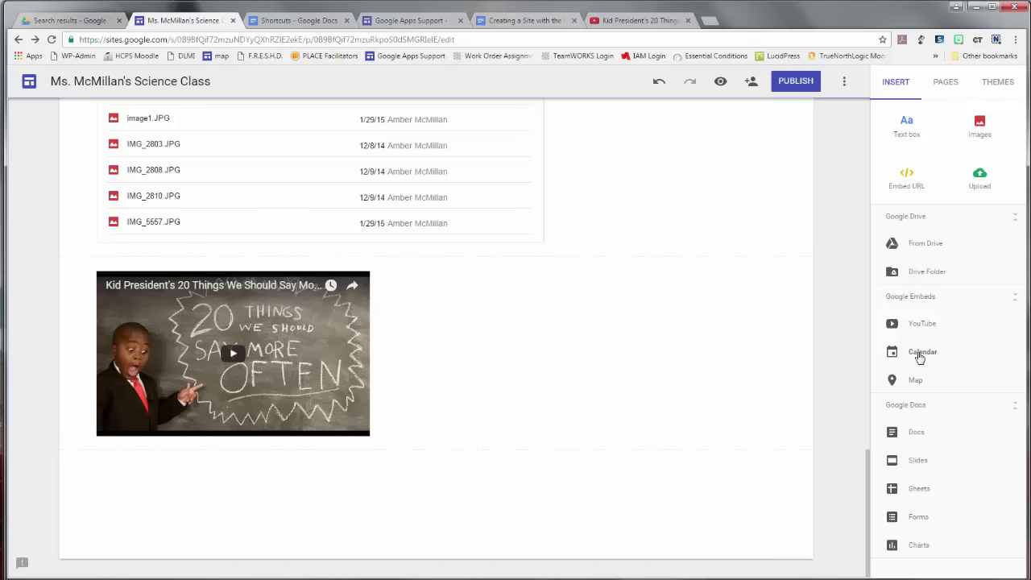
Step: Insert the Chemistry 2nd Google Calendar from the Insert panel's calendar list below the video
left_click(920, 354)
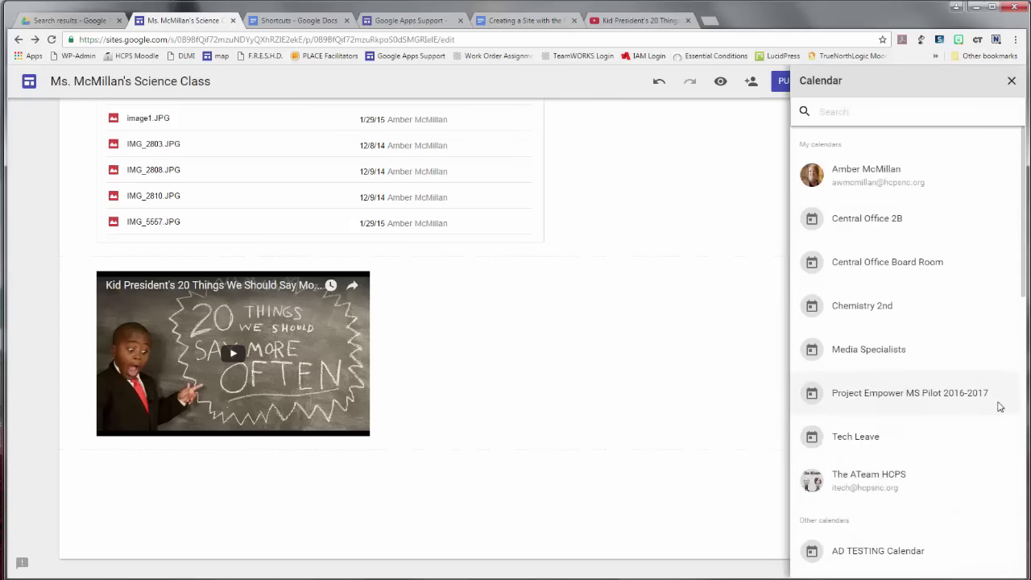
scroll(999, 408, "down", 2)
scroll(999, 408, "down", 4)
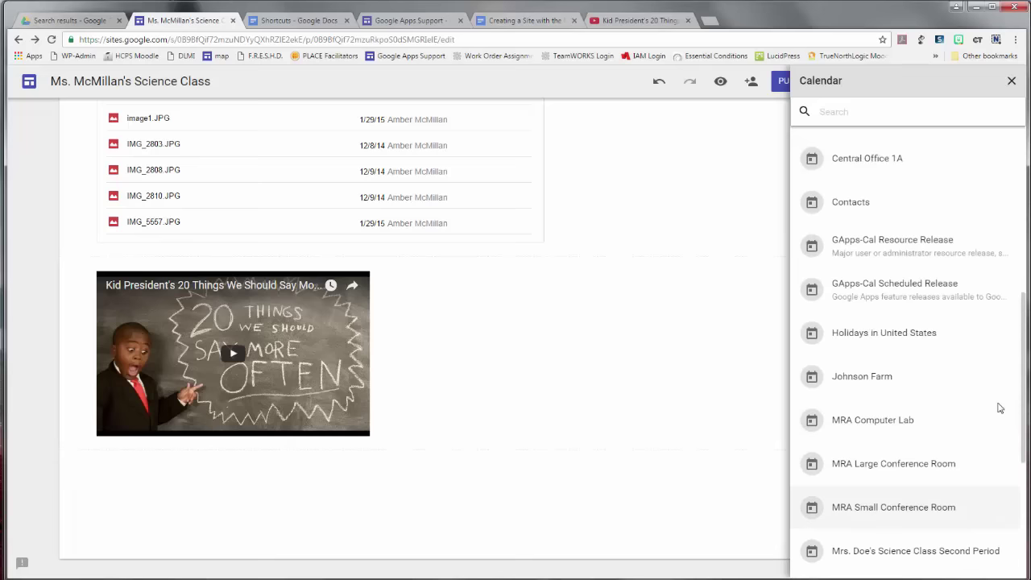
scroll(999, 408, "up", 5)
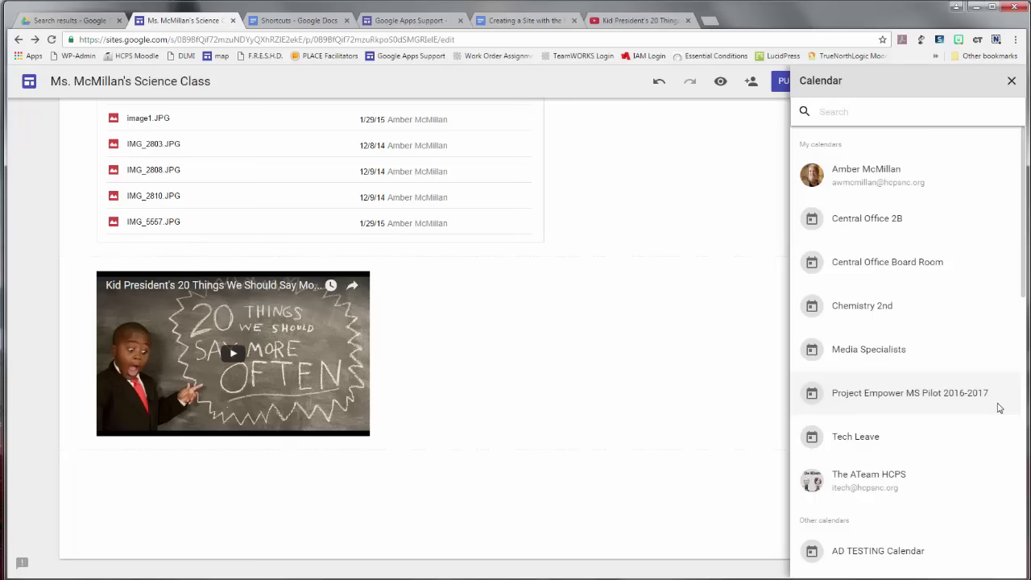
scroll(992, 377, "down", 2)
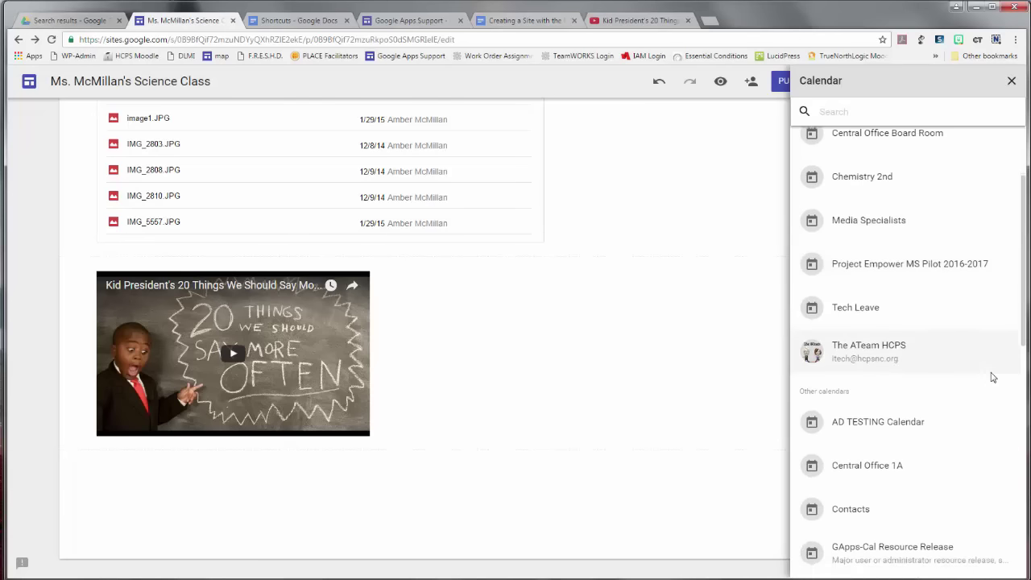
scroll(992, 377, "down", 4)
scroll(992, 377, "down", 5)
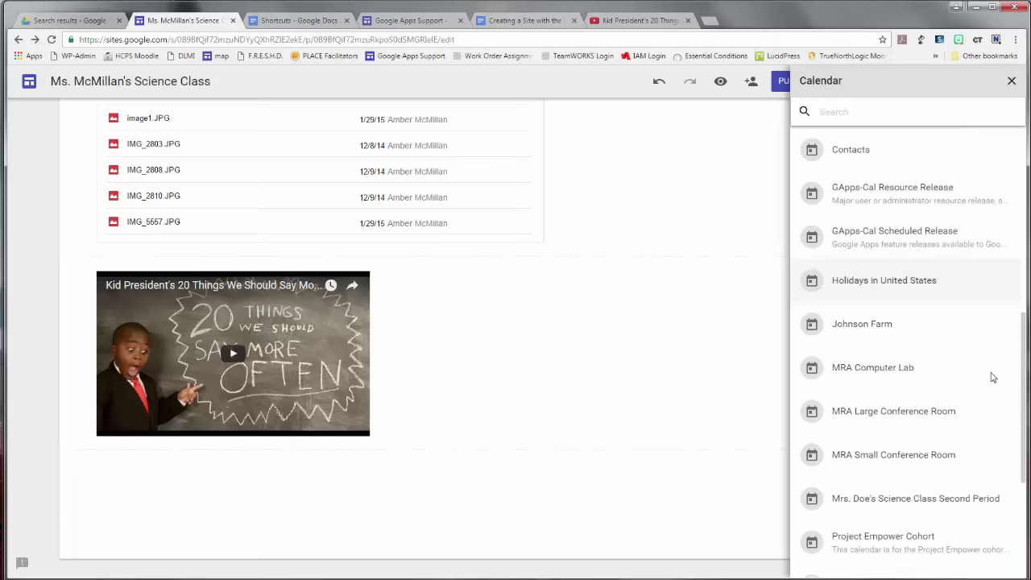
scroll(992, 377, "up", 10)
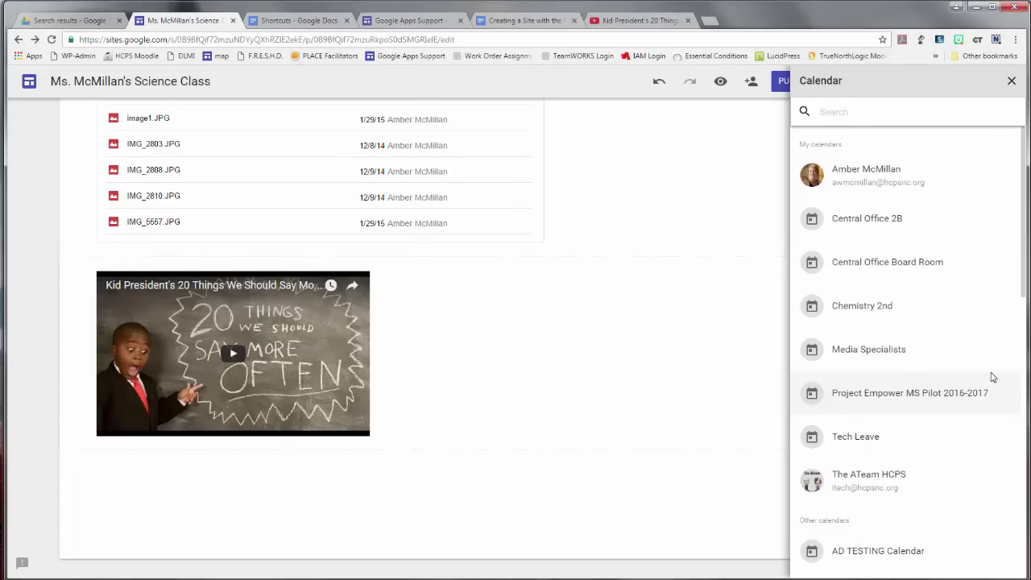
left_click(849, 309)
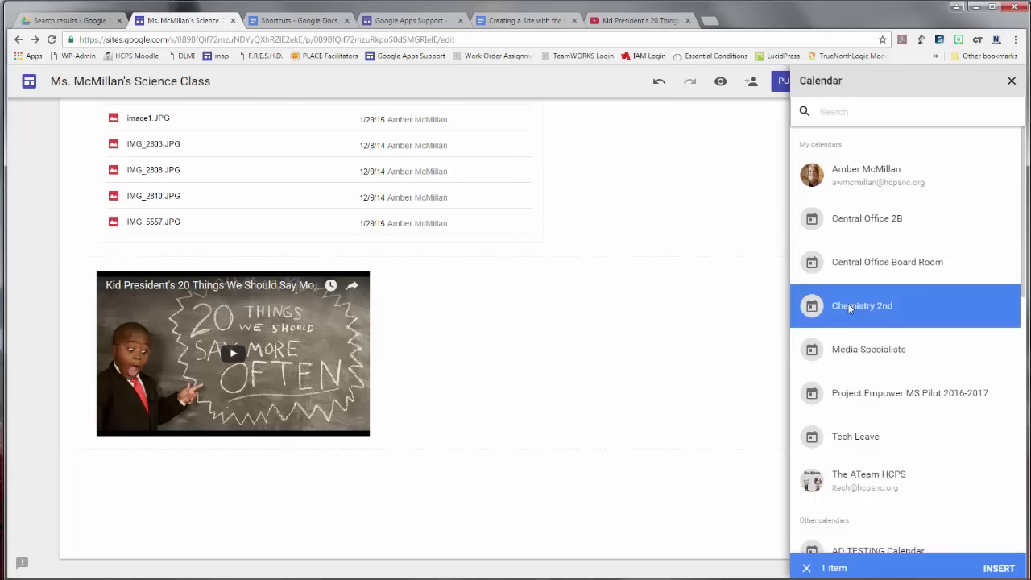
left_click(997, 564)
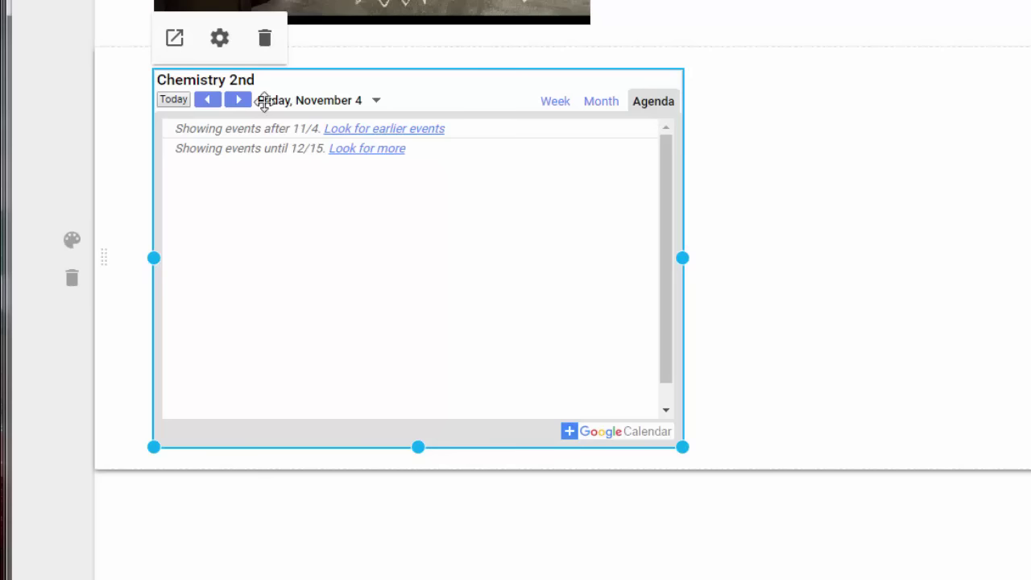
left_click(218, 47)
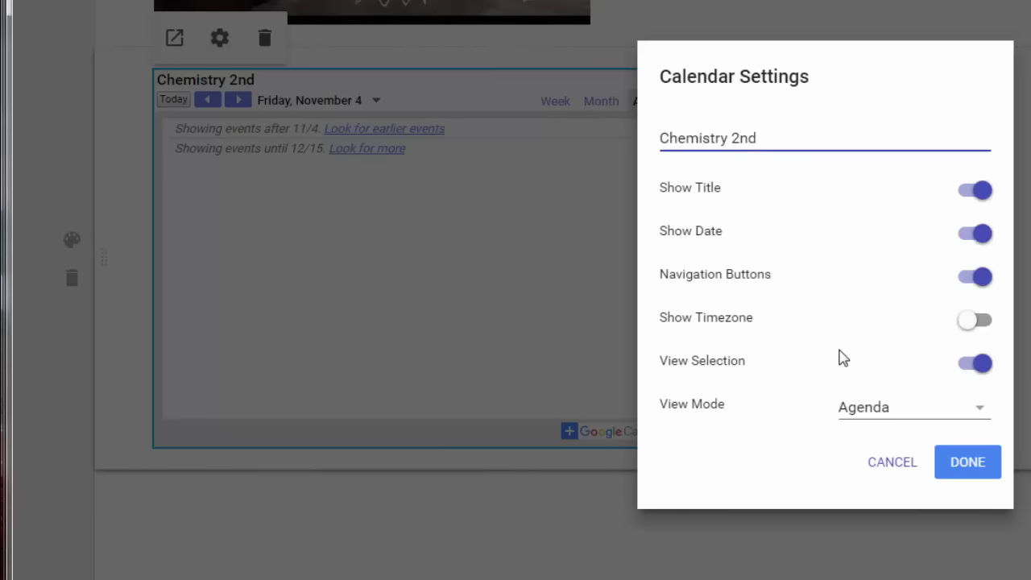
Step: Switch the Chemistry 2nd calendar to Month view, keeping title, date and navigation, time zone hidden
left_click(980, 412)
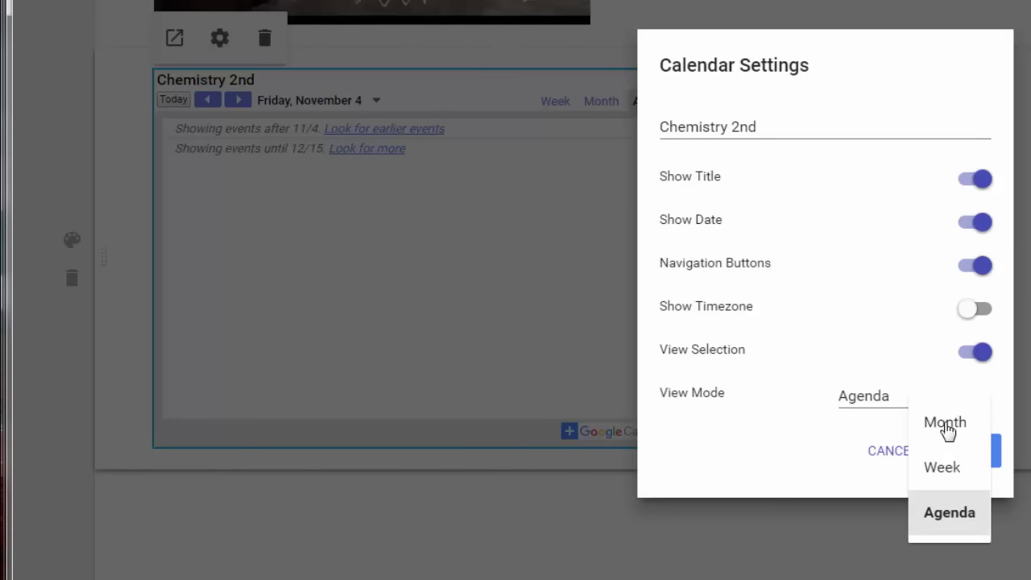
left_click(945, 425)
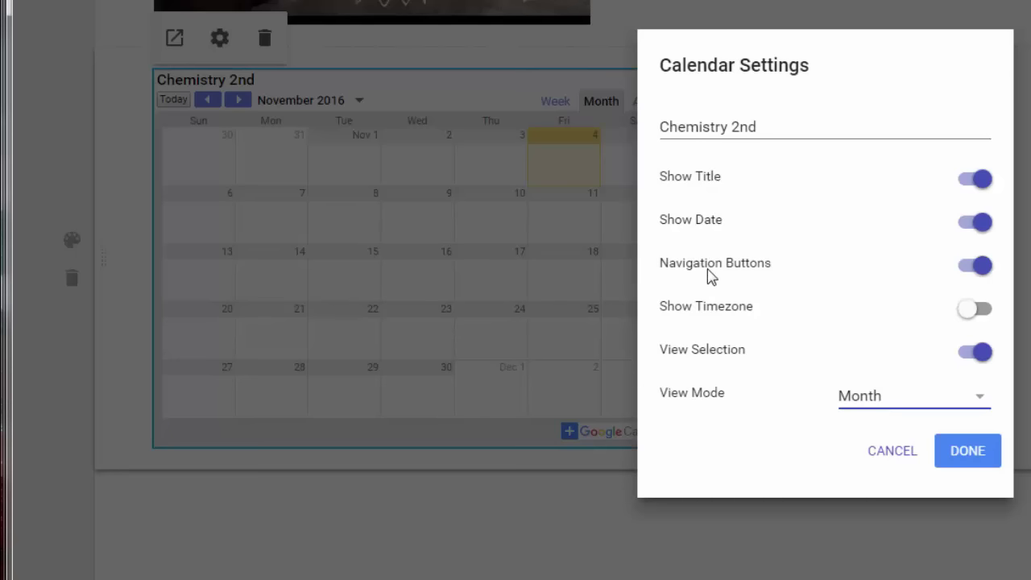
left_click(978, 179)
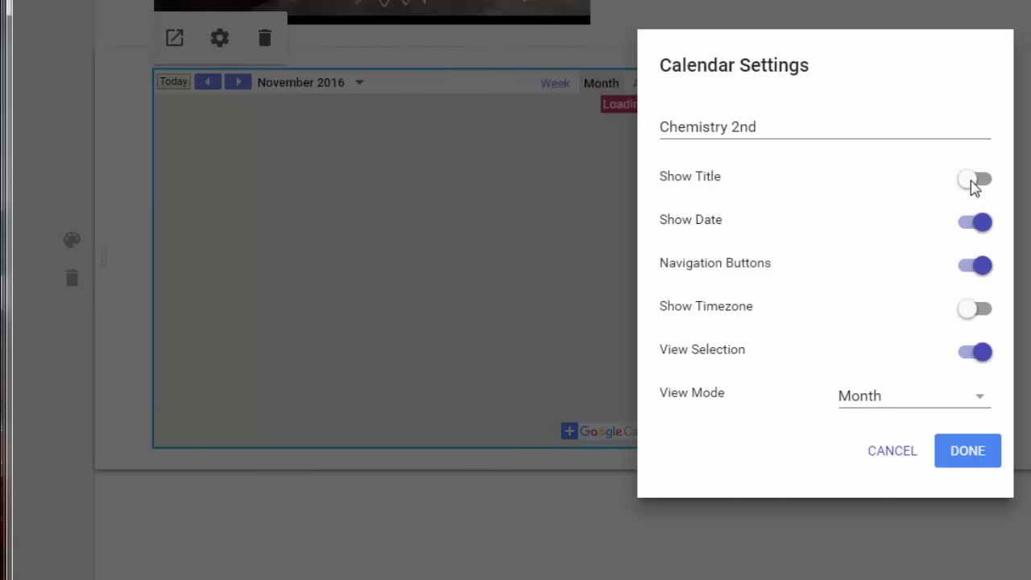
left_click(972, 180)
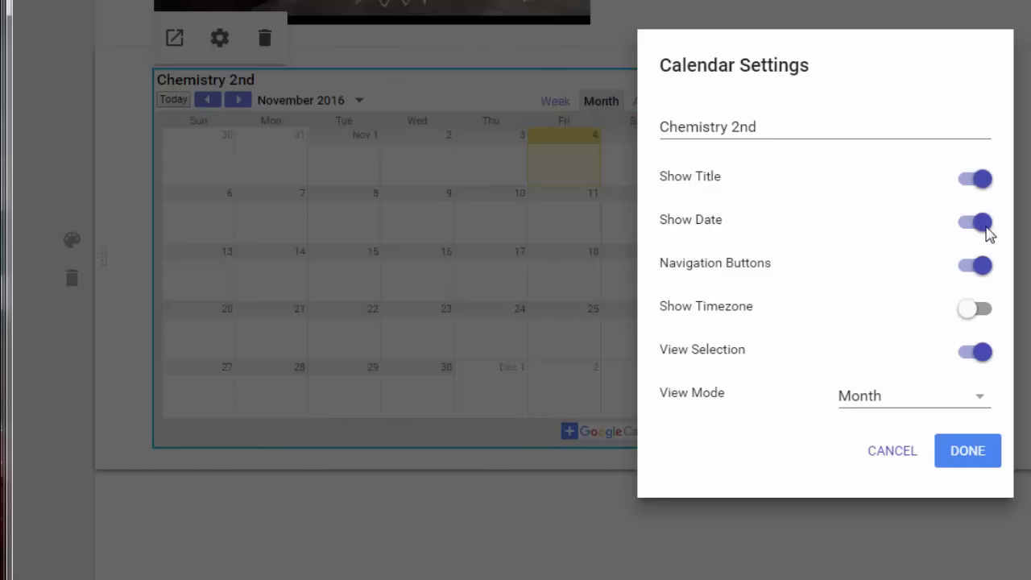
left_click(987, 229)
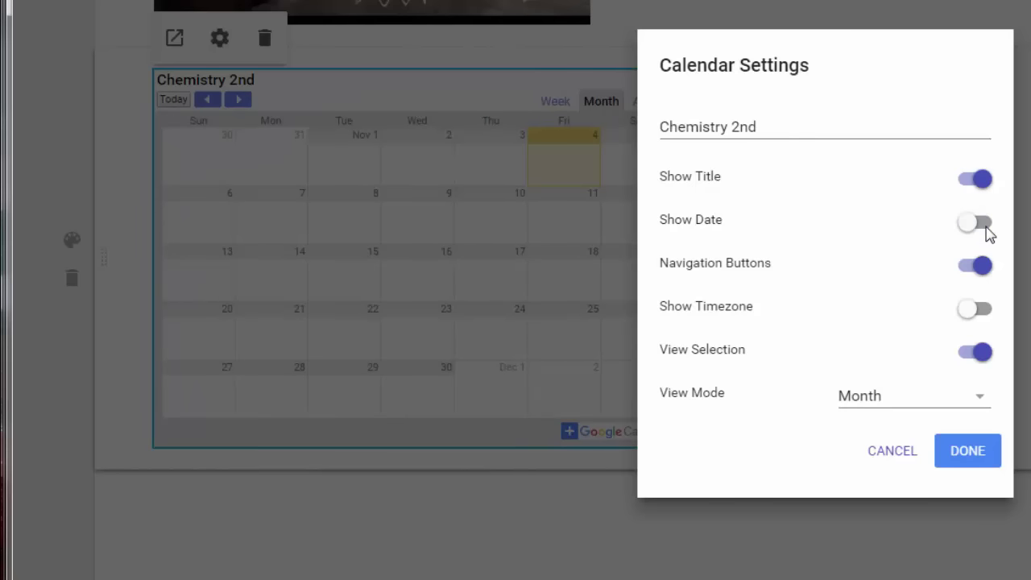
left_click(971, 229)
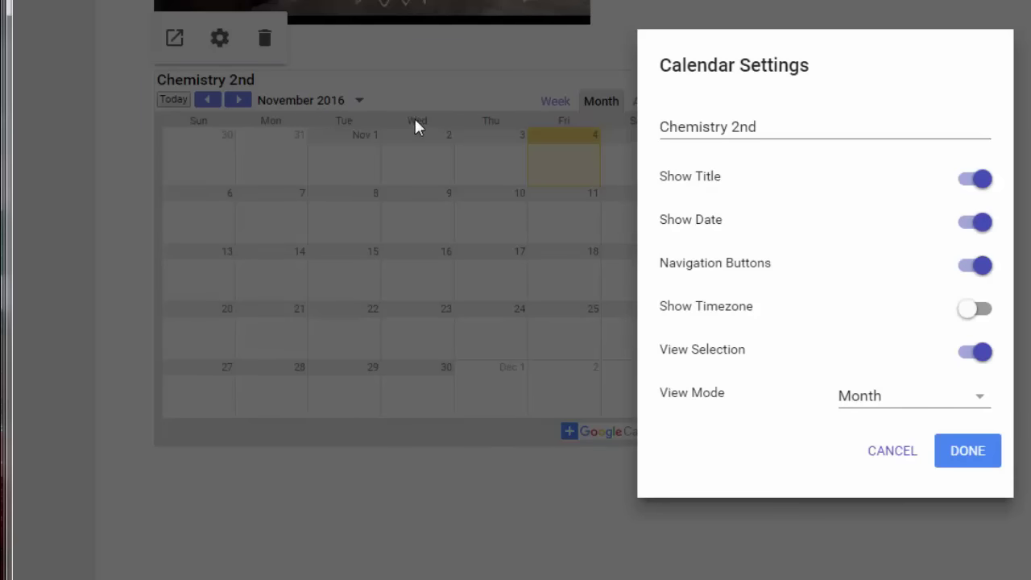
left_click(982, 274)
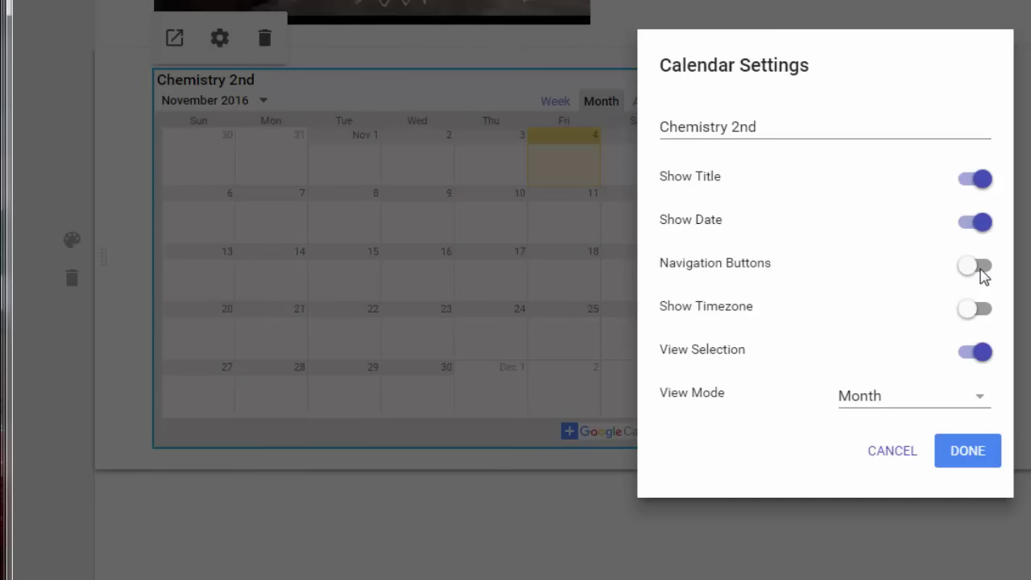
left_click(962, 271)
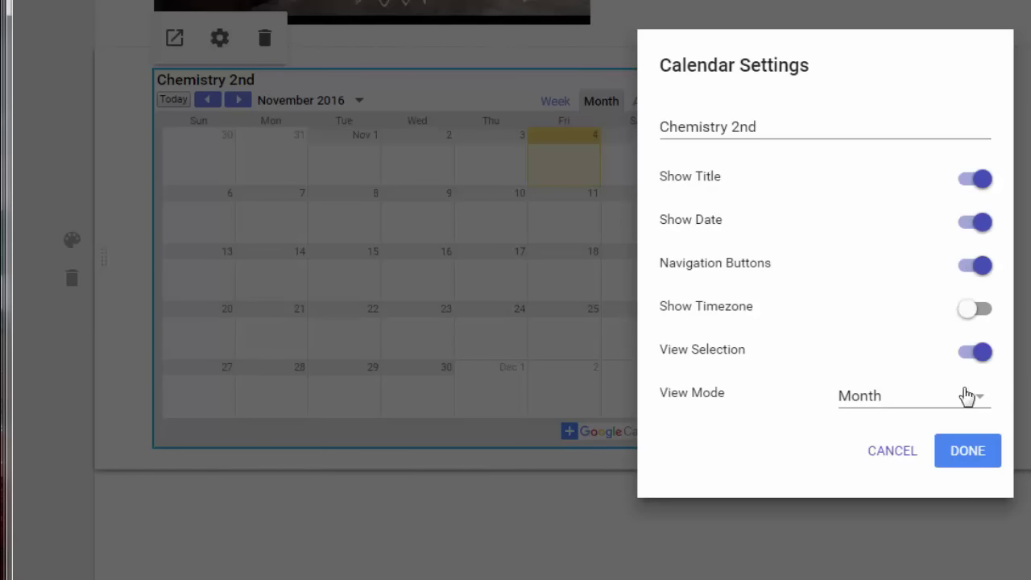
left_click(965, 311)
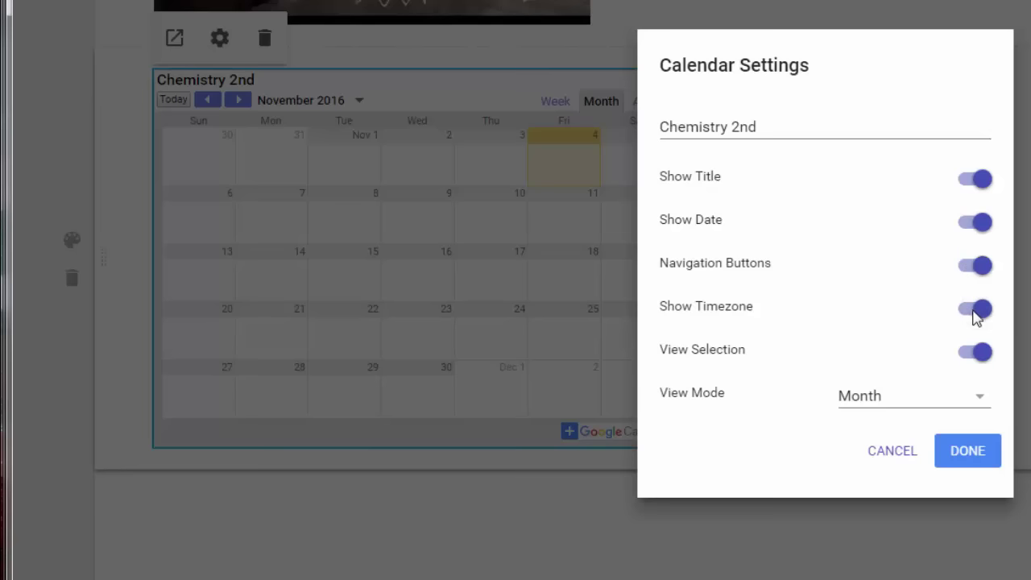
left_click(986, 313)
left_click(966, 452)
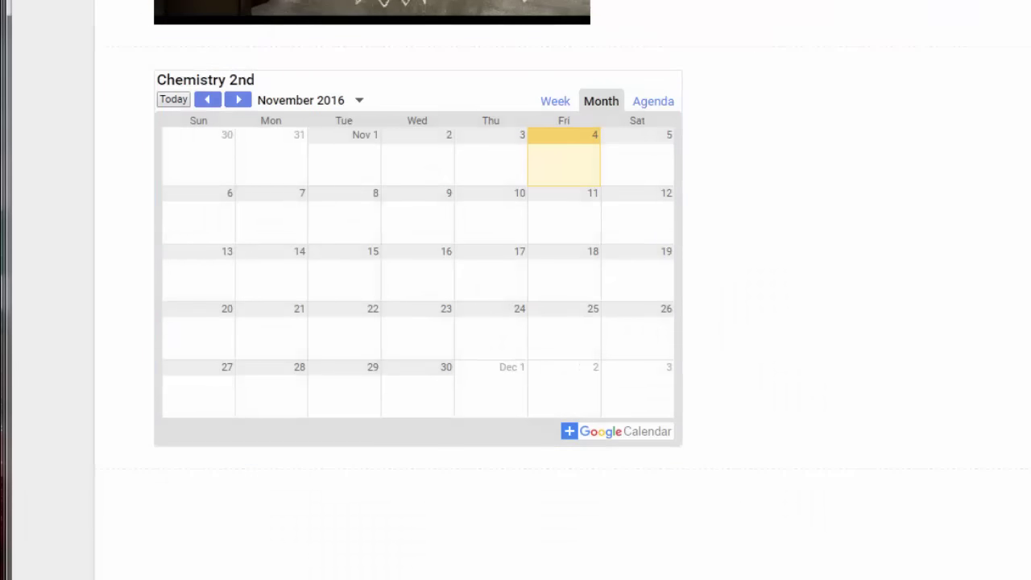
Step: Preview with Ctrl+Shift+P and scroll to the Chemistry 2nd month calendar below the video
key("ctrl+shift+p")
scroll(515, 323, "down", 5)
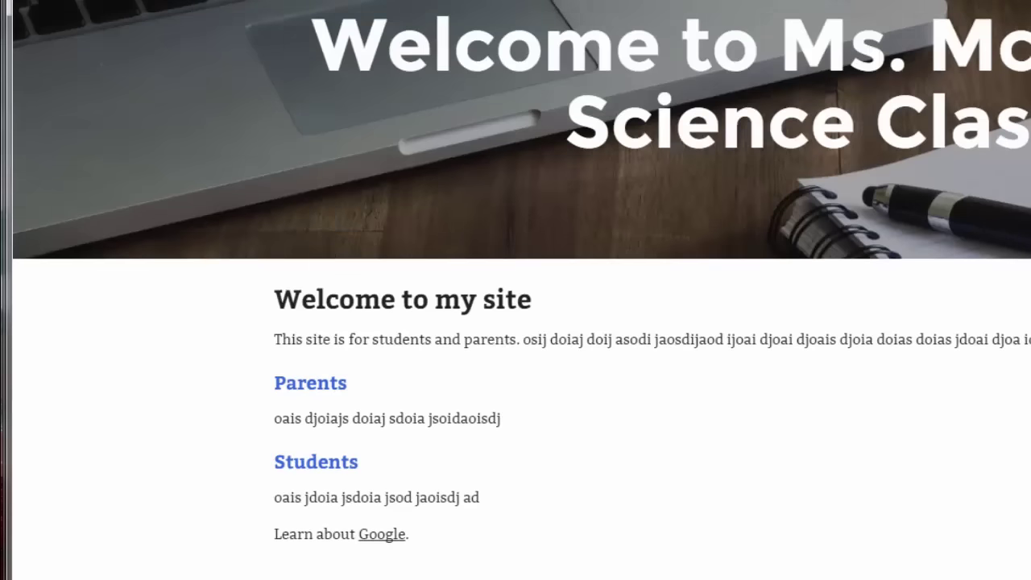
scroll(515, 322, "down", 10)
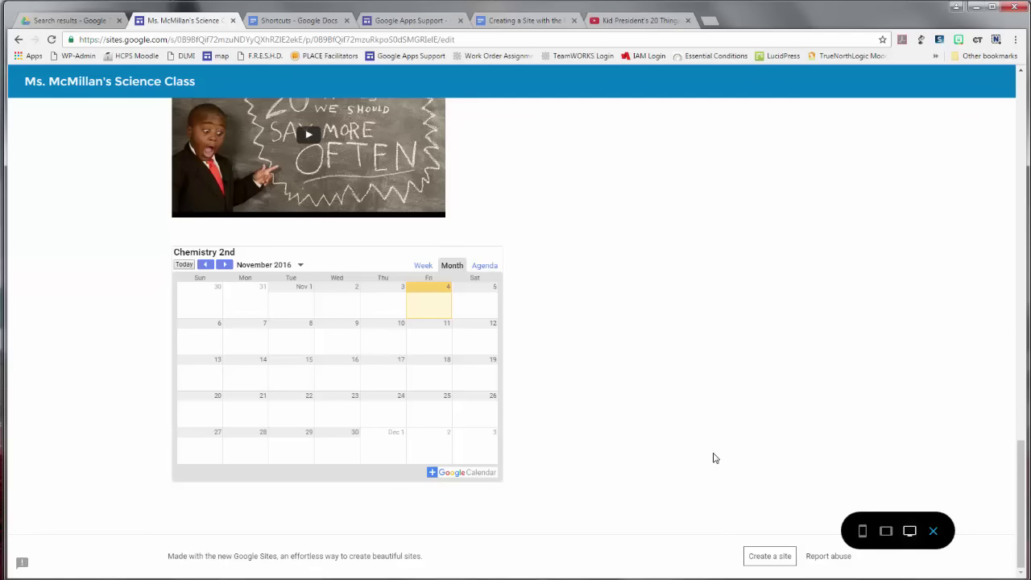
mouse_move(384, 372)
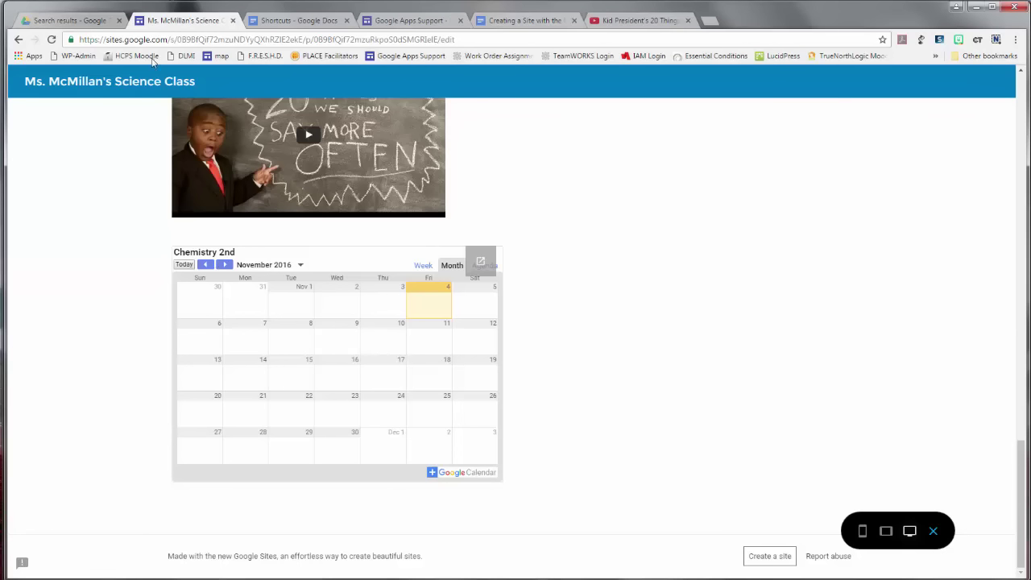
Step: Open Google Calendar from the apps launcher and start a new event
left_click(85, 24)
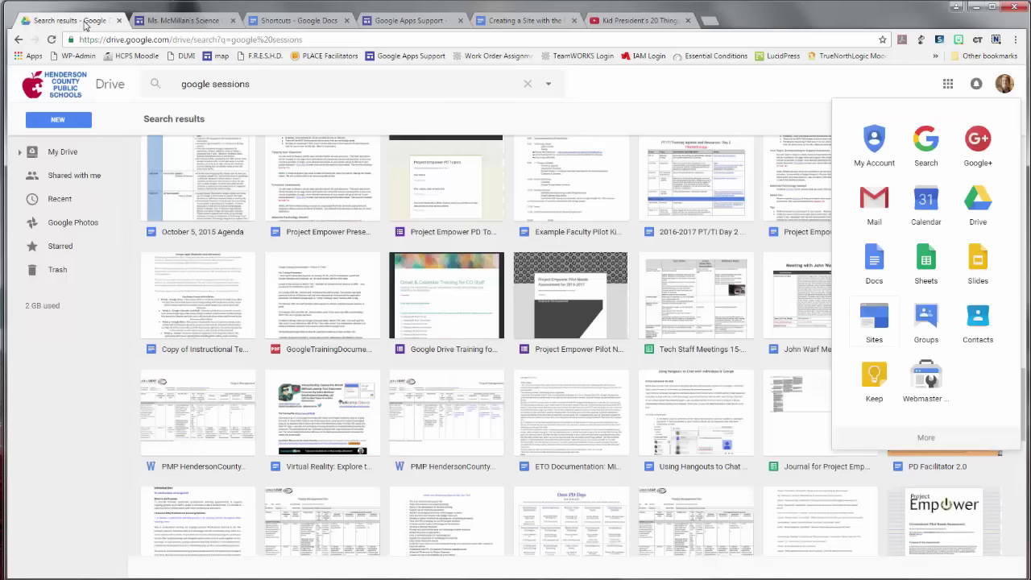
left_click(946, 88)
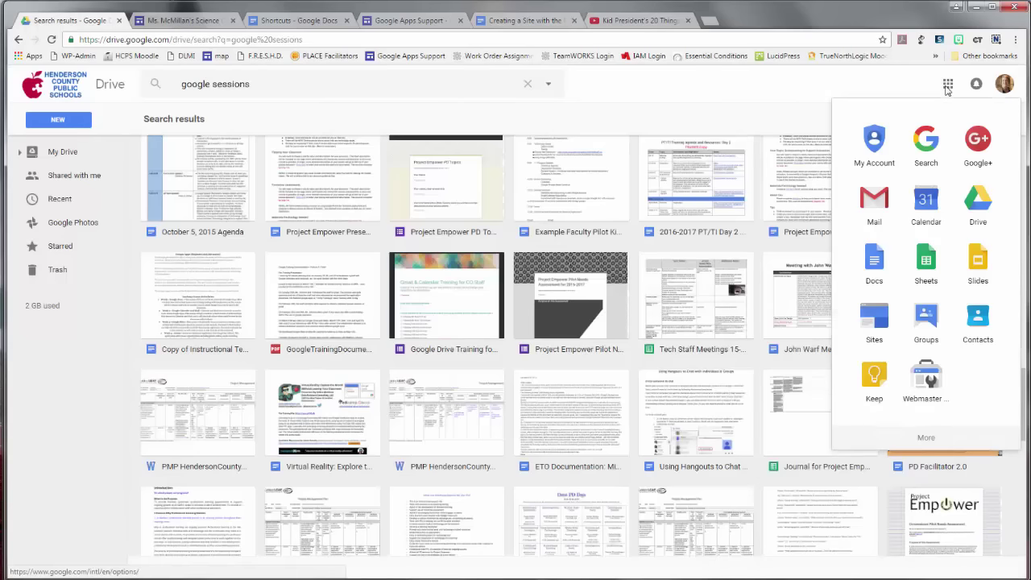
left_click(928, 206)
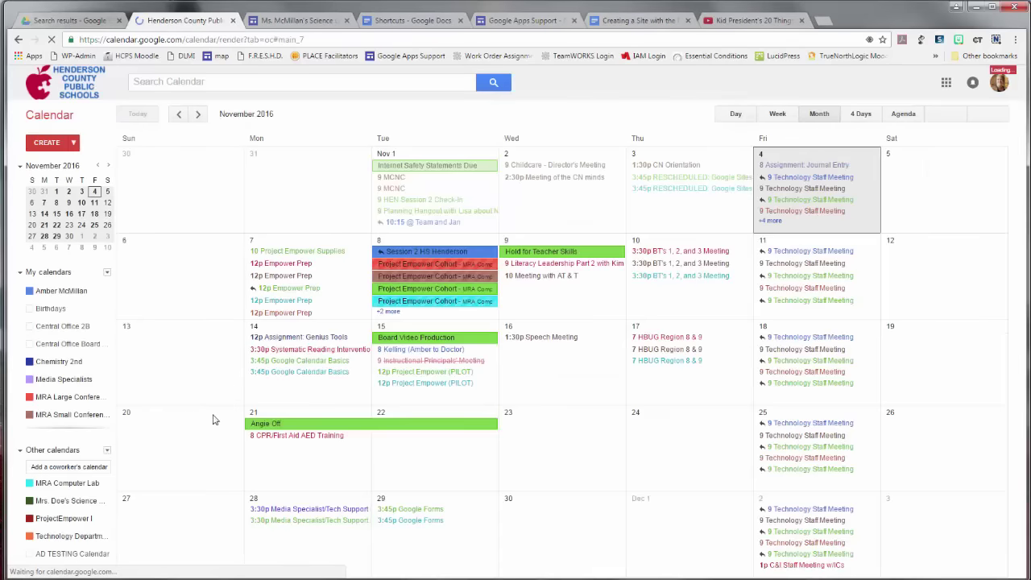
left_click(50, 143)
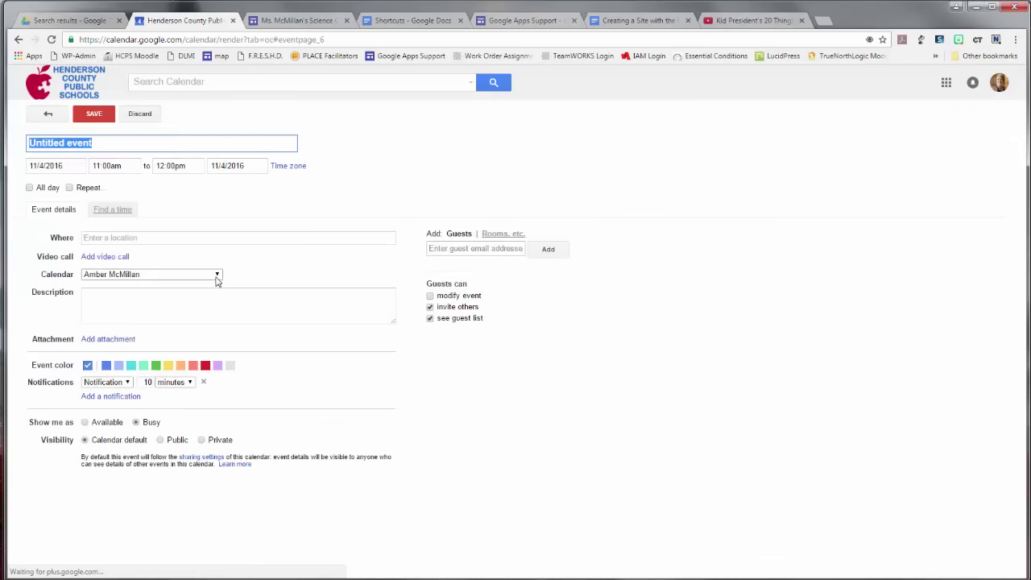
Step: Save 'Test Event' with a short description on the Chemistry 2nd calendar, then return to the site tab
left_click(217, 276)
left_click(187, 315)
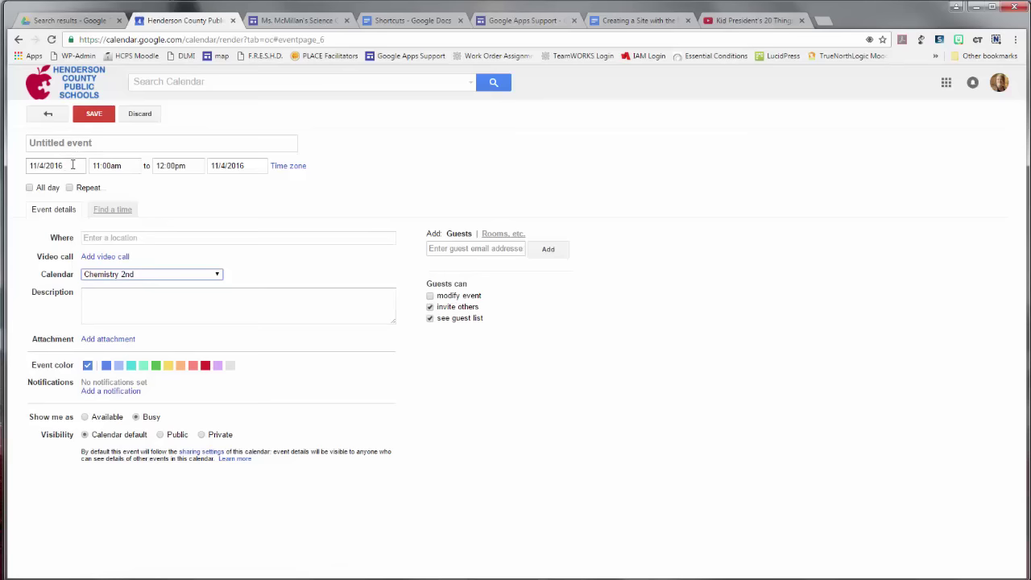
left_click(99, 142)
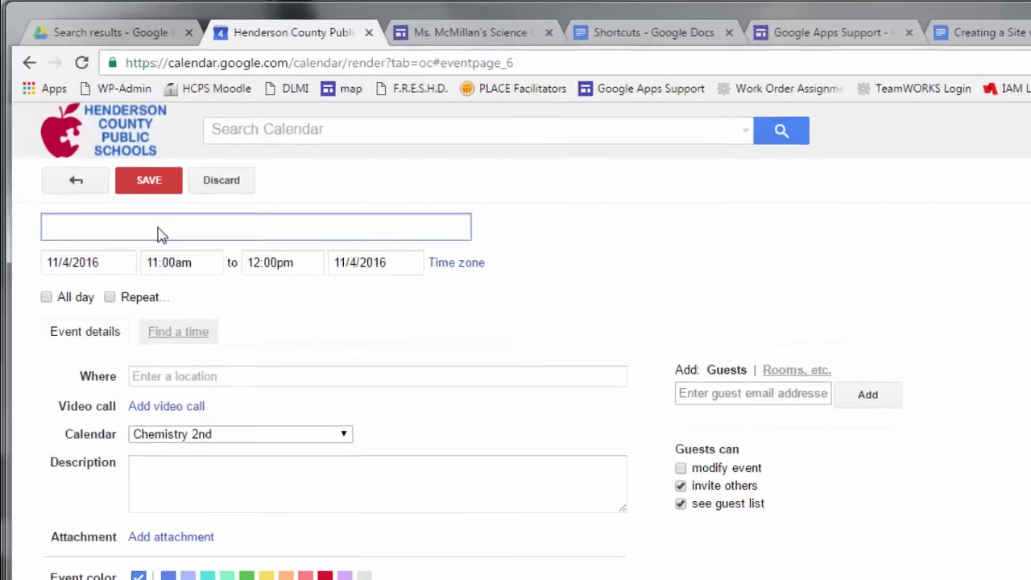
type("Test Event")
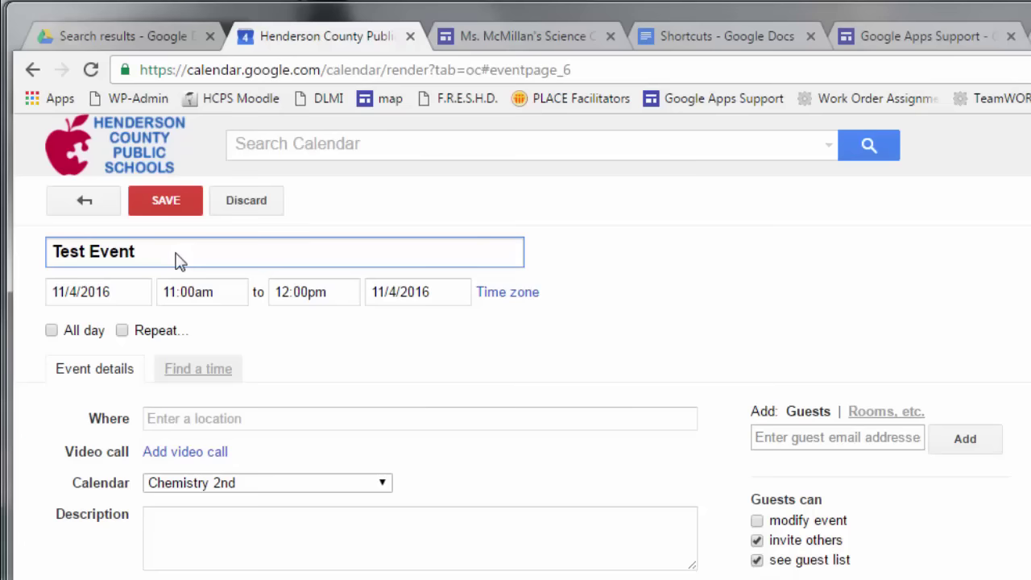
left_click(204, 527)
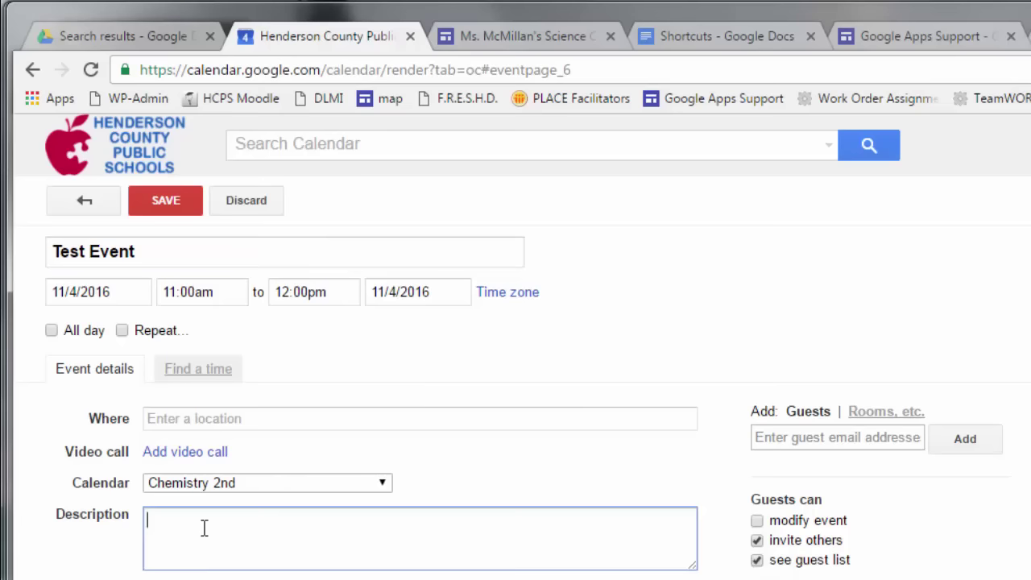
type("Information")
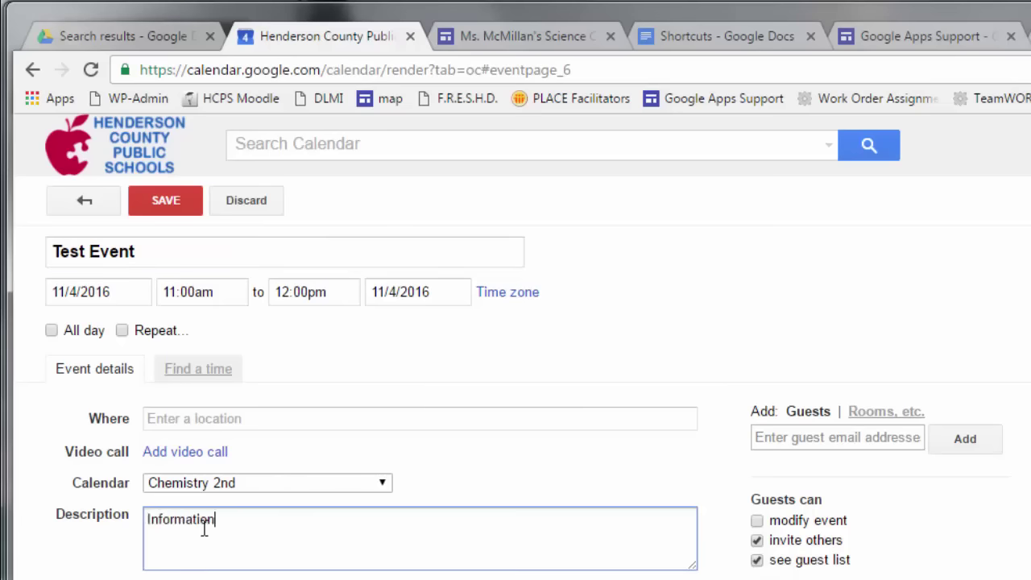
type(" soidjf osdijf osidj foisj fosi dfio sjfsf")
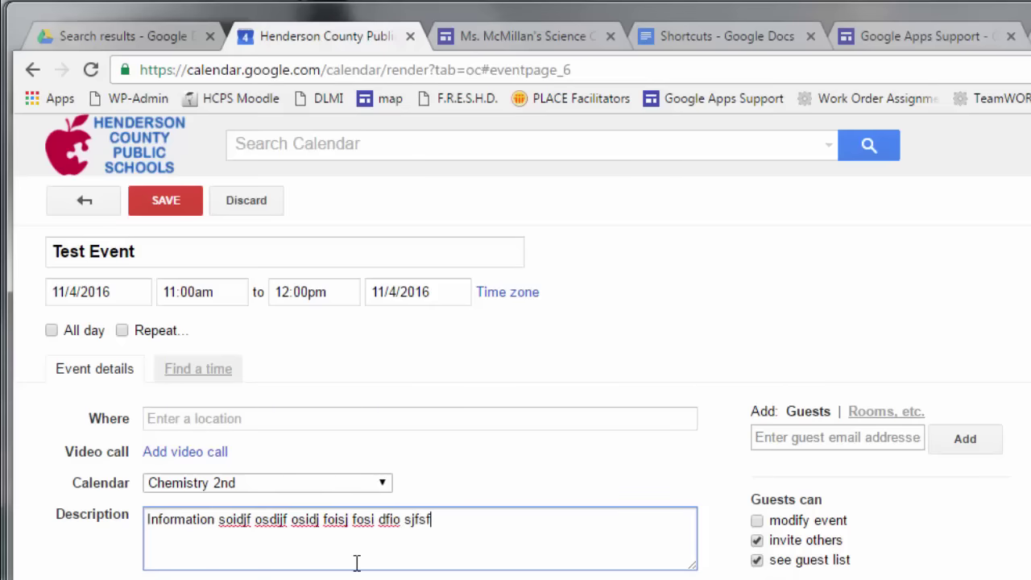
left_click(187, 201)
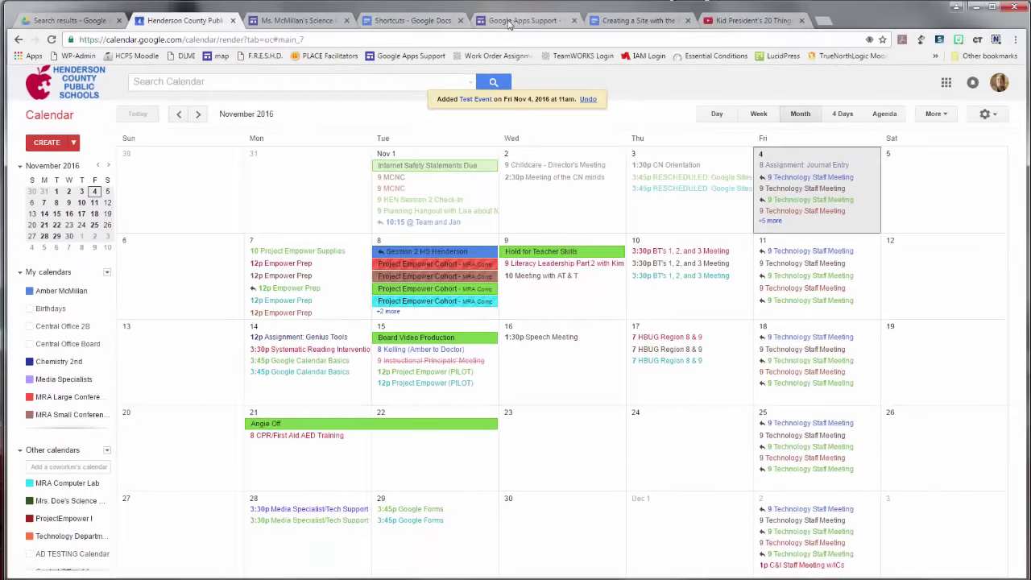
left_click(499, 20)
left_click(298, 20)
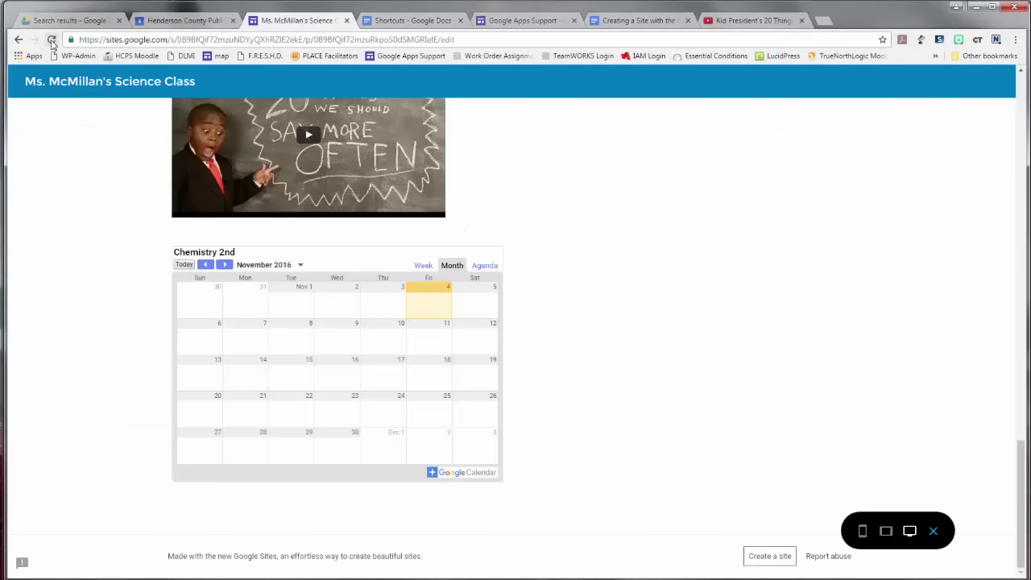
Step: Reload the site and preview it to confirm the calendar shows Test Event on Friday, 4 November
left_click(52, 39)
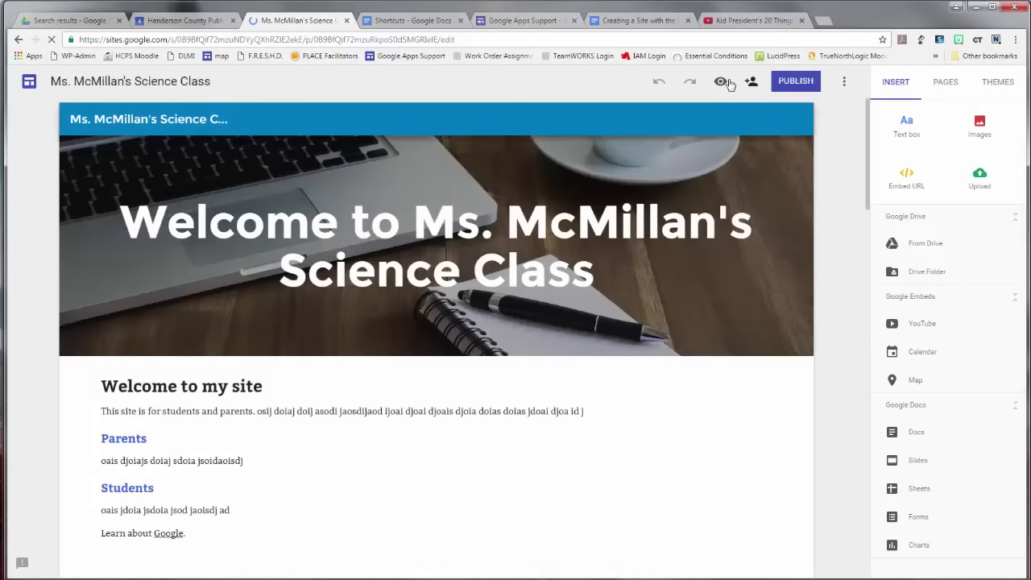
left_click(722, 82)
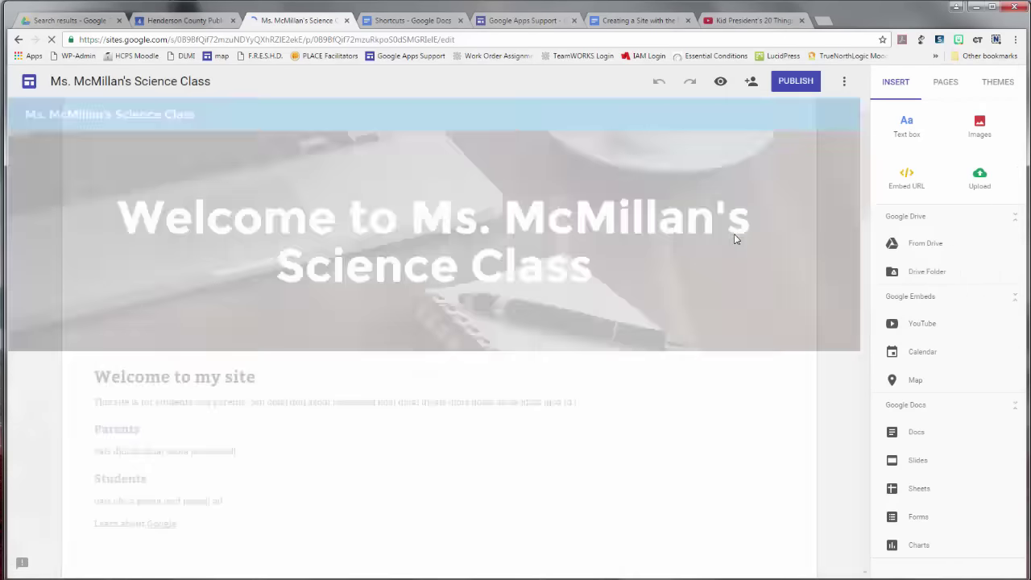
scroll(733, 238, "down", 15)
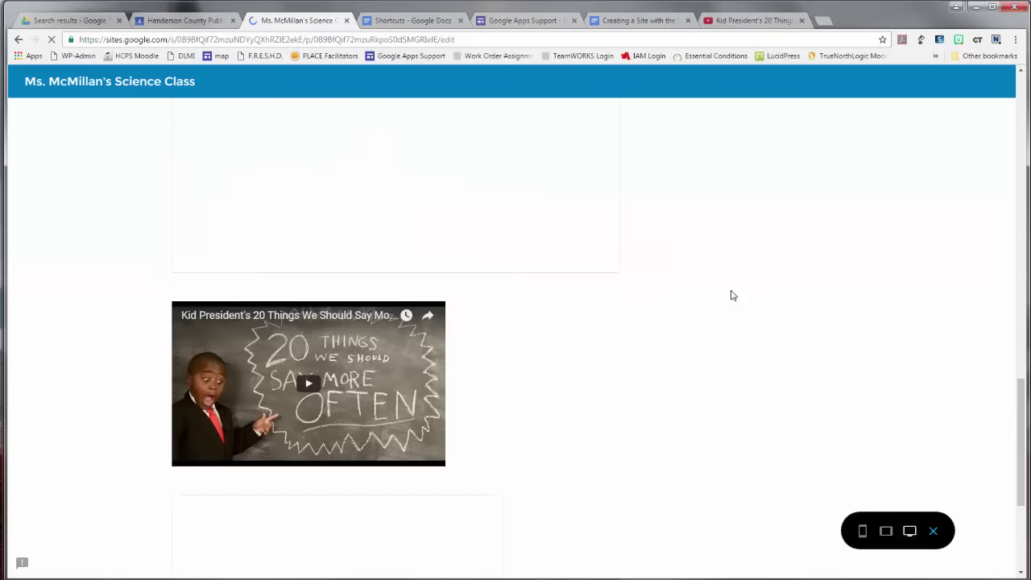
scroll(732, 295, "down", 3)
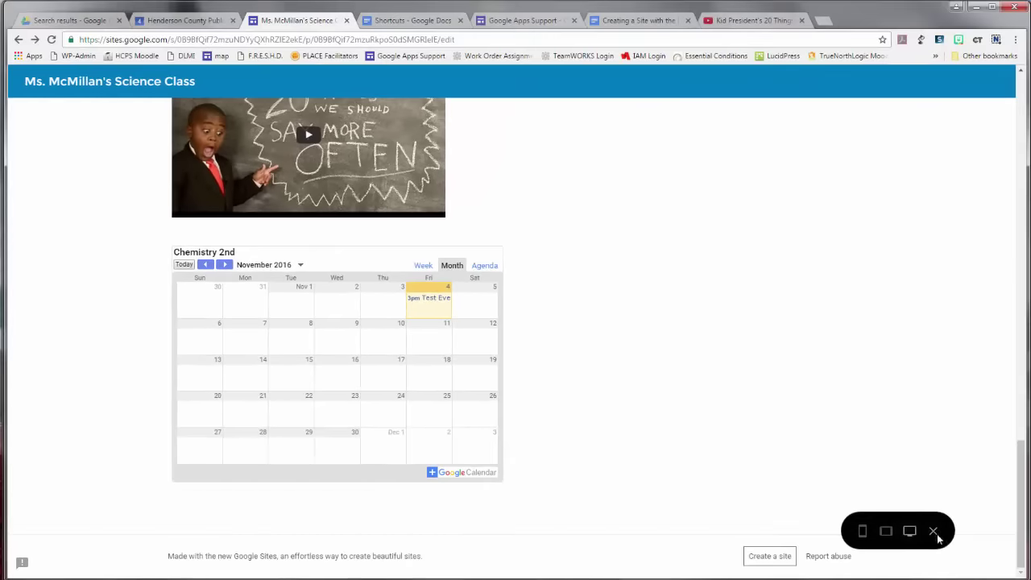
left_click(933, 532)
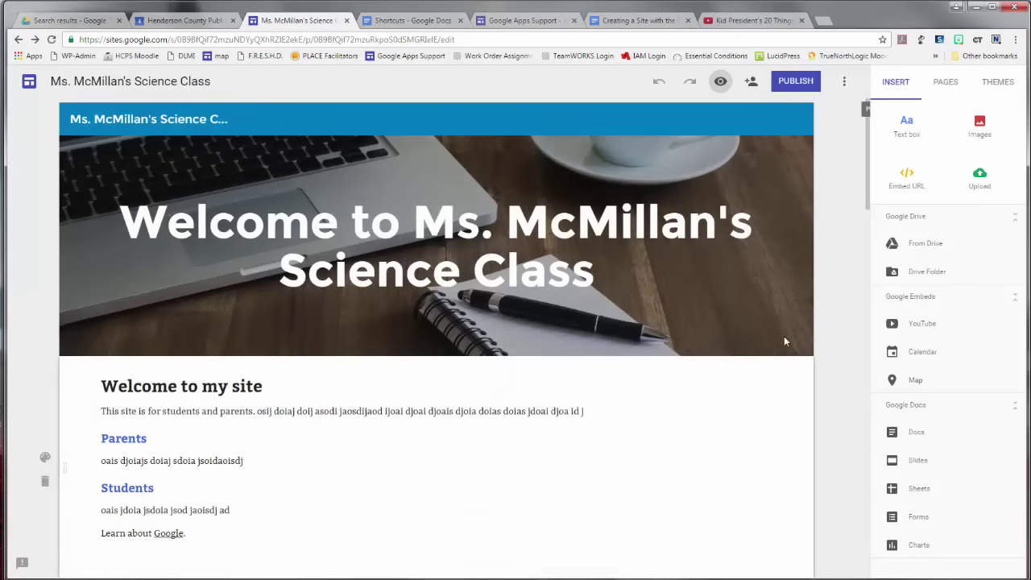
scroll(784, 338, "down", 10)
scroll(783, 338, "down", 8)
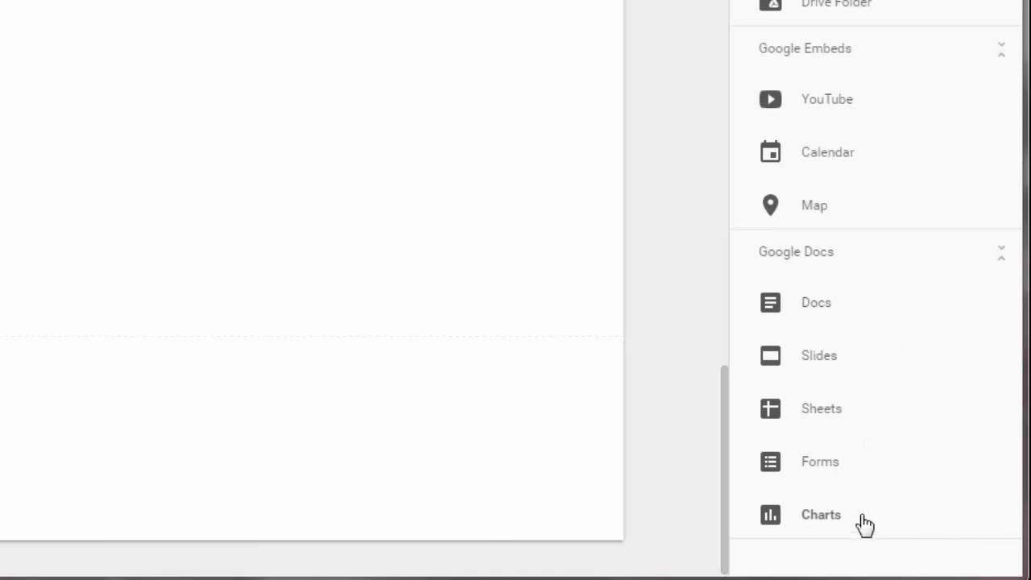
Step: Embed the 'The 4 Cs and Google Classroom' Slides presentation below the calendar and preview the page
left_click(829, 363)
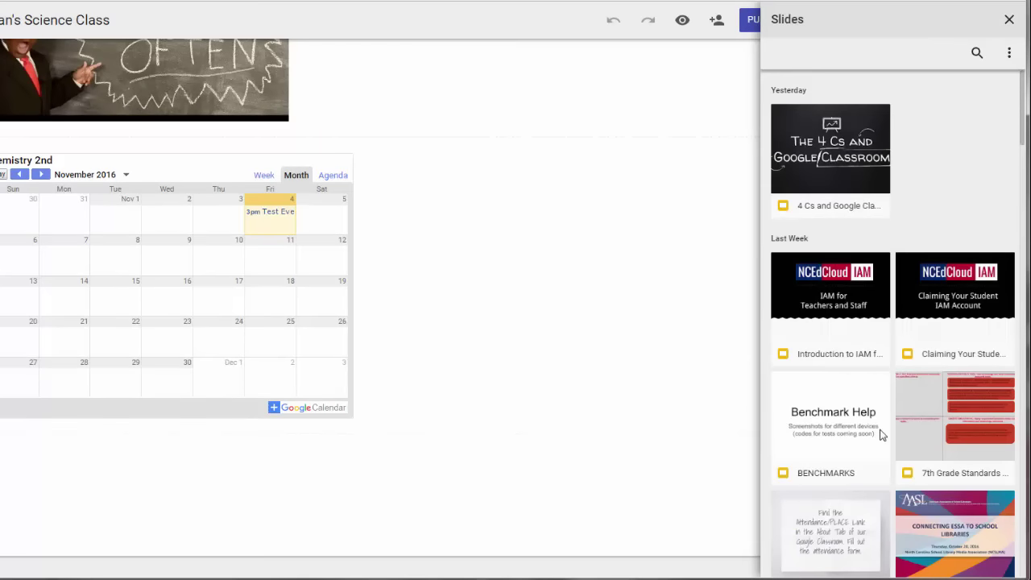
left_click(842, 151)
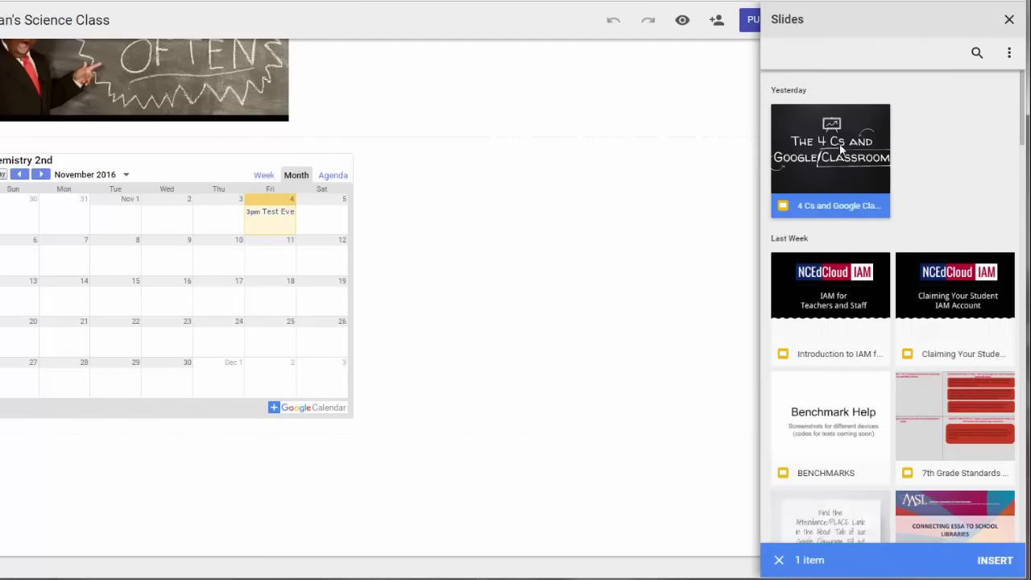
left_click(996, 560)
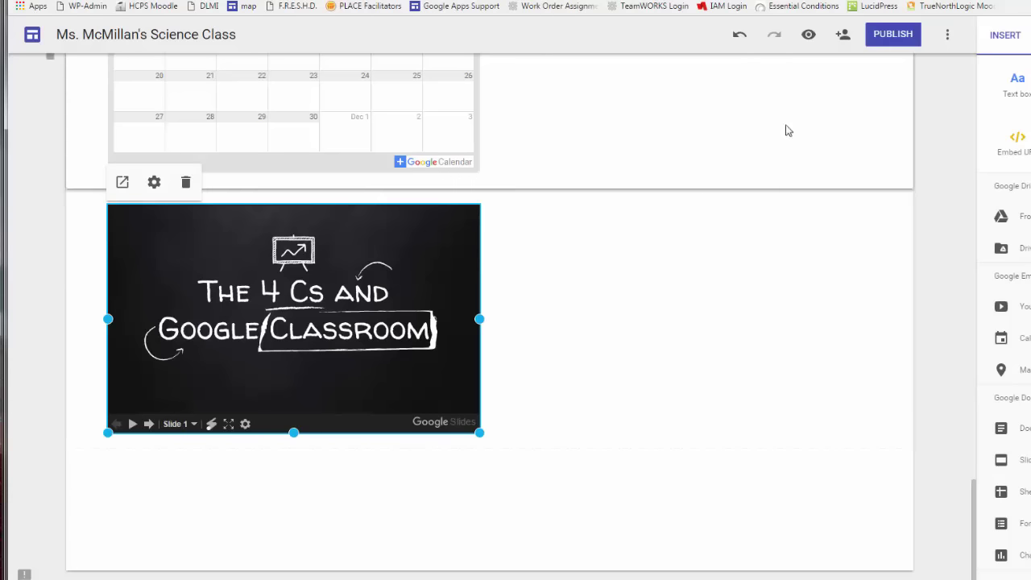
left_click(809, 37)
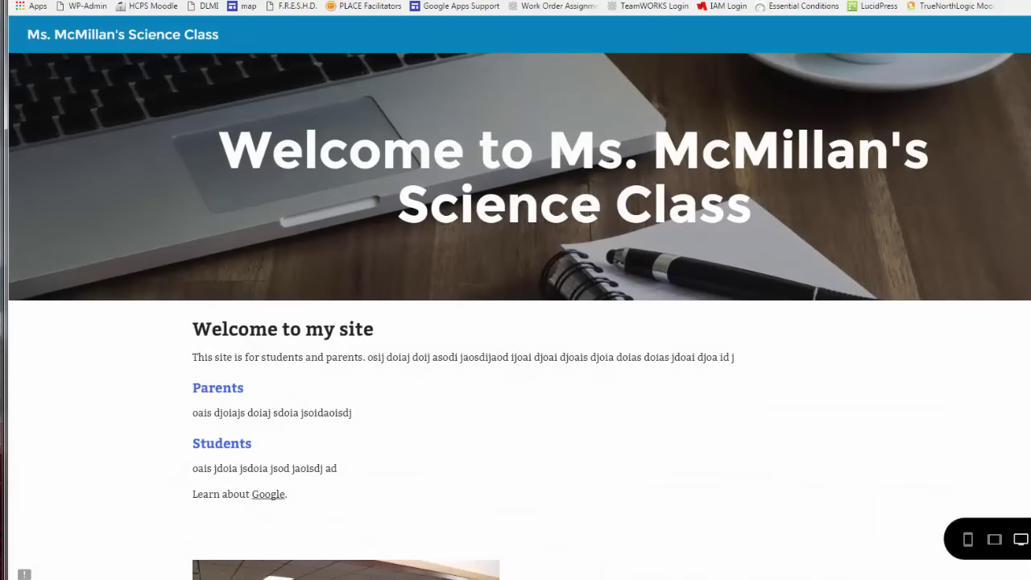
Step: Page the preview slideshow to 'What are the 4 Cs?', then exit and list the available Forms
scroll(515, 322, "down", 15)
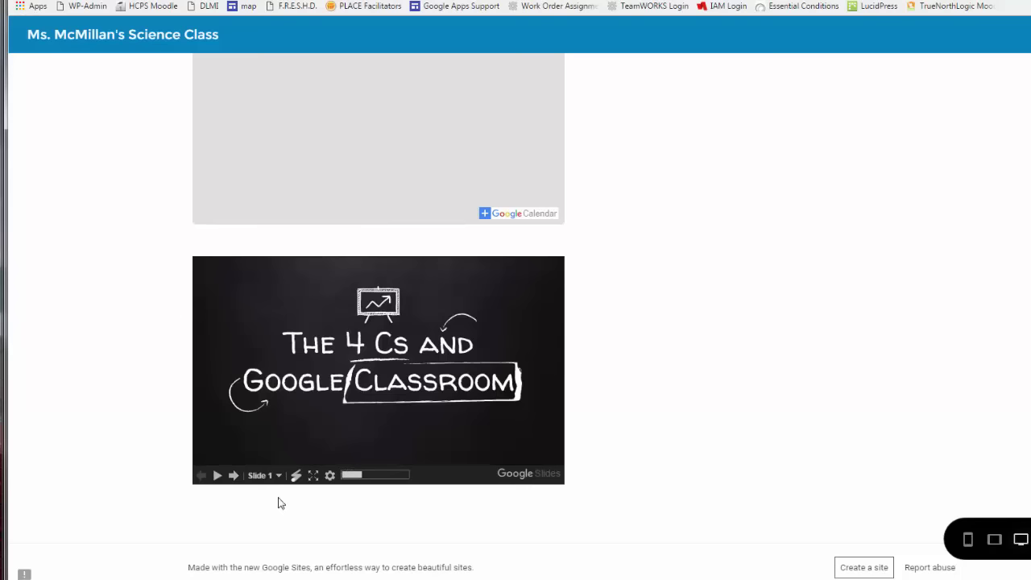
left_click(233, 476)
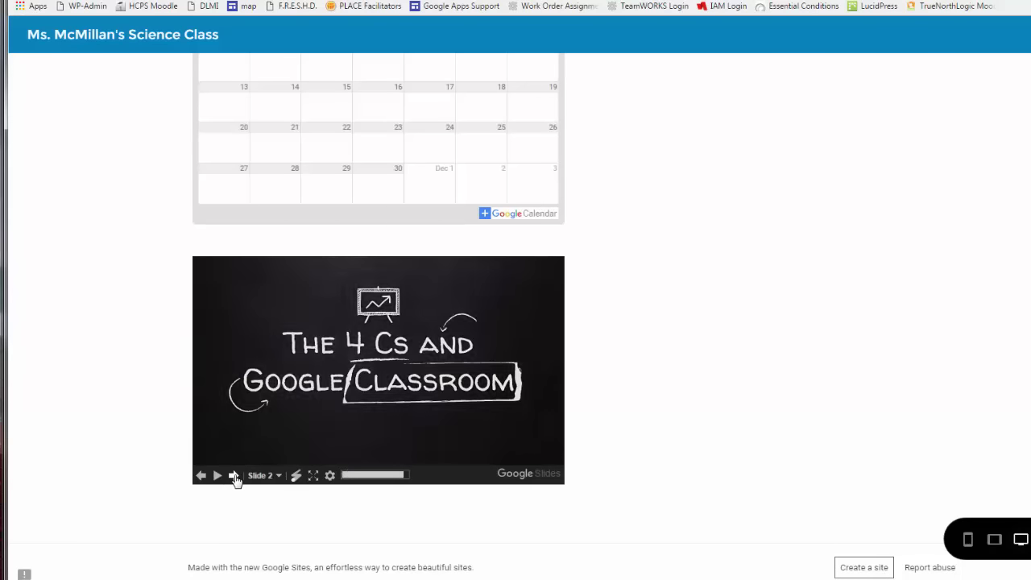
left_click(201, 481)
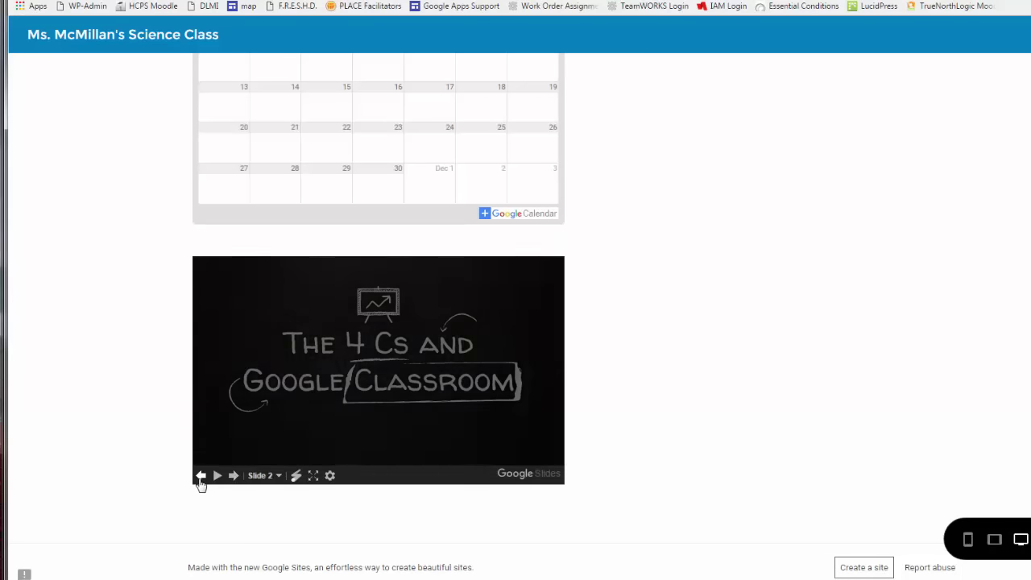
left_click(234, 476)
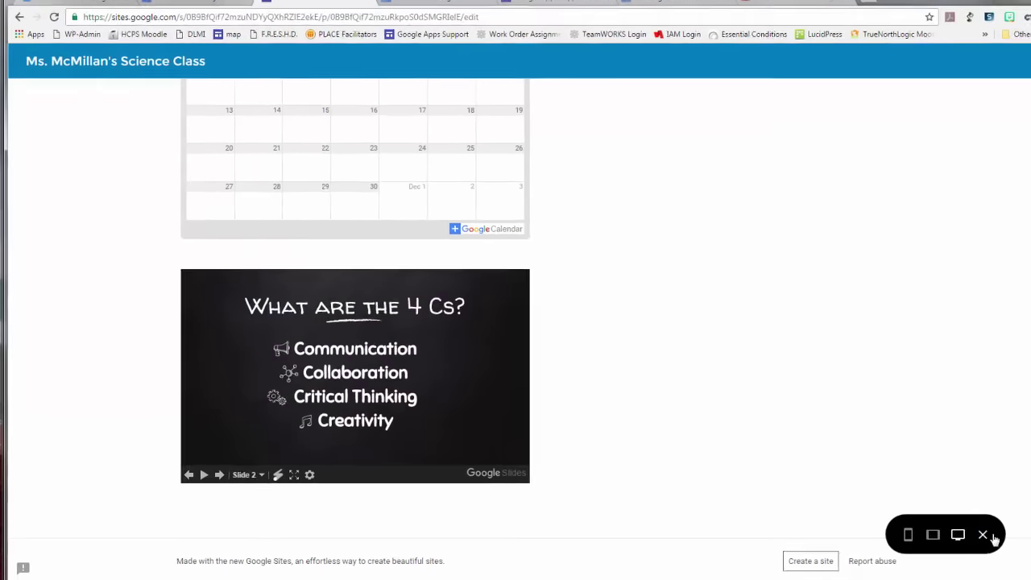
left_click(984, 535)
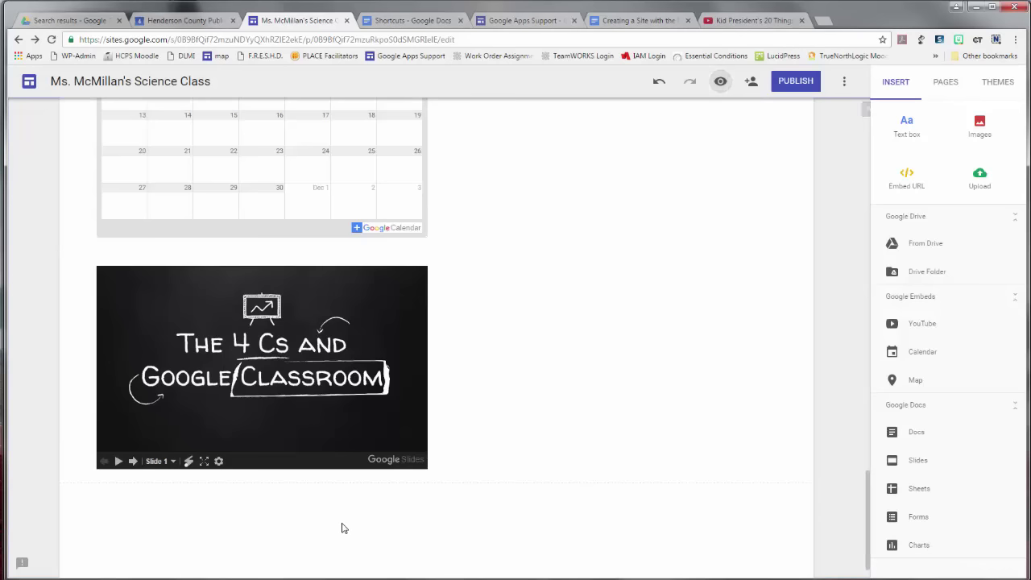
left_click(913, 521)
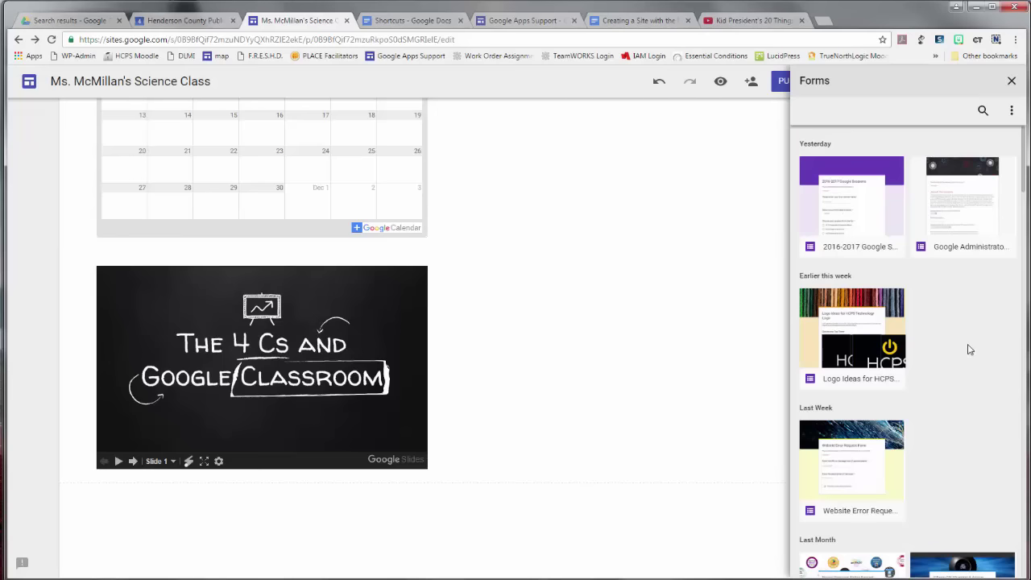
Step: Embed the Website Error Request form, shrink it, then delete the form embed again
left_click(861, 460)
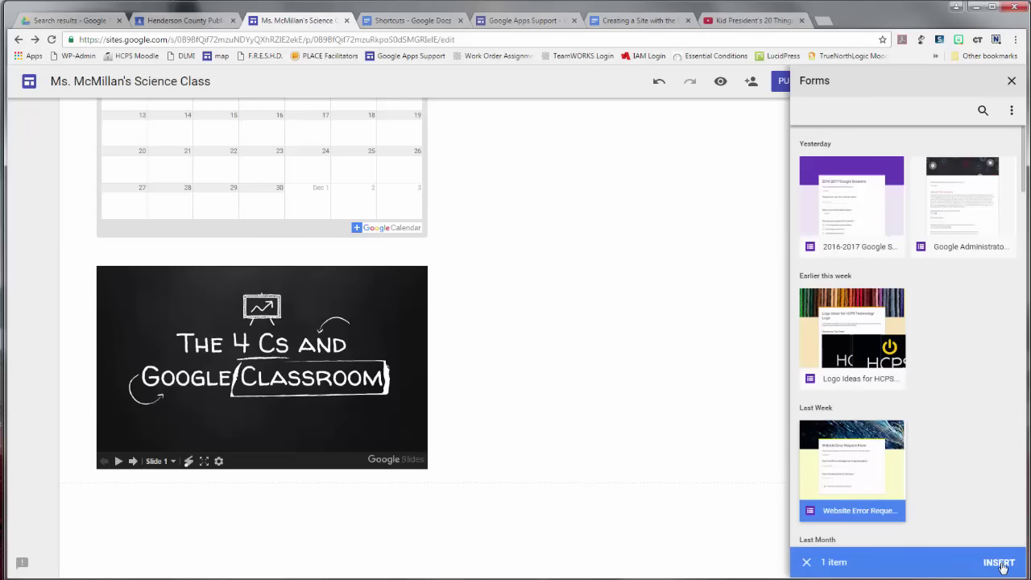
left_click(999, 563)
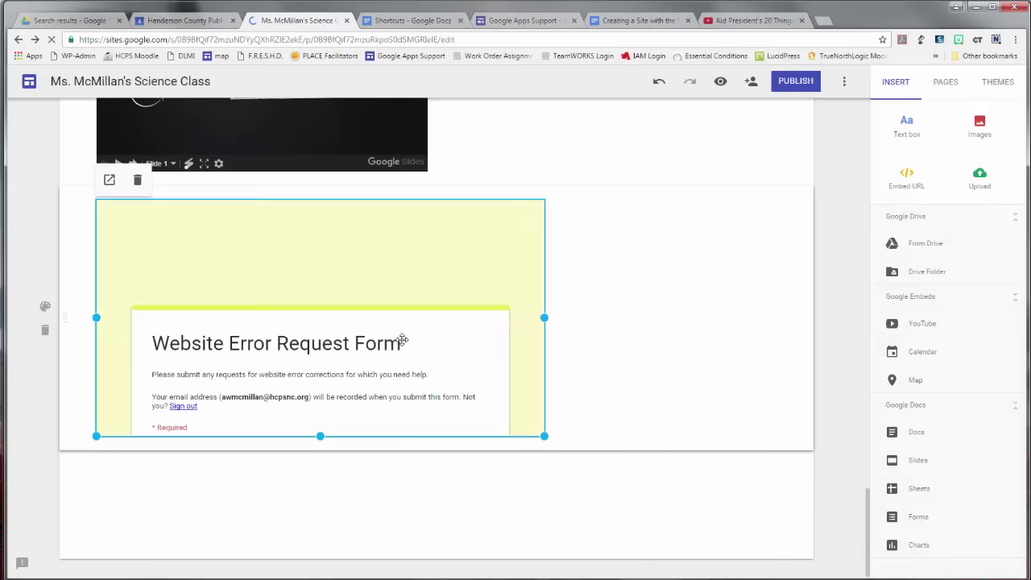
left_click_drag(544, 436, 524, 430)
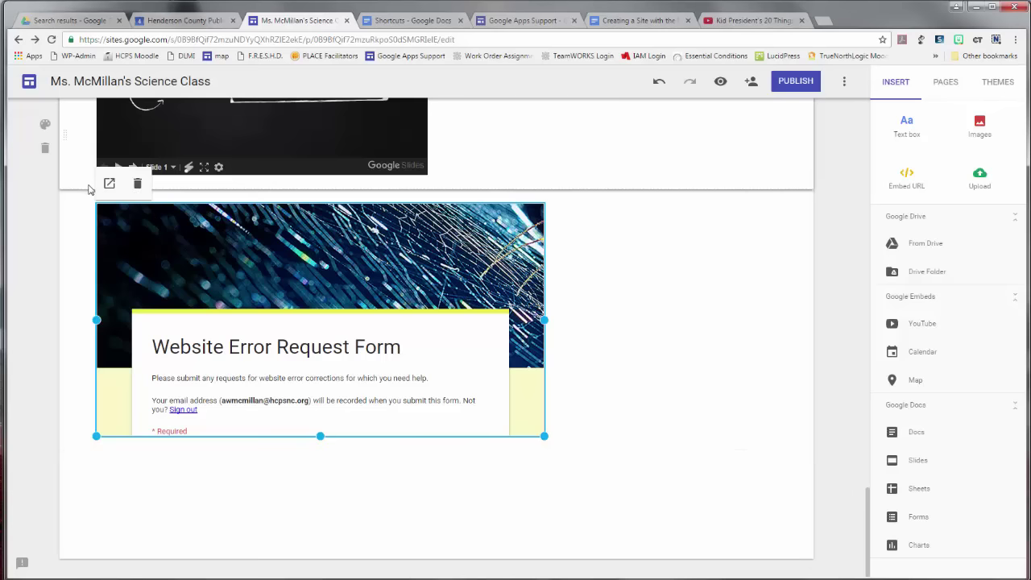
left_click(137, 184)
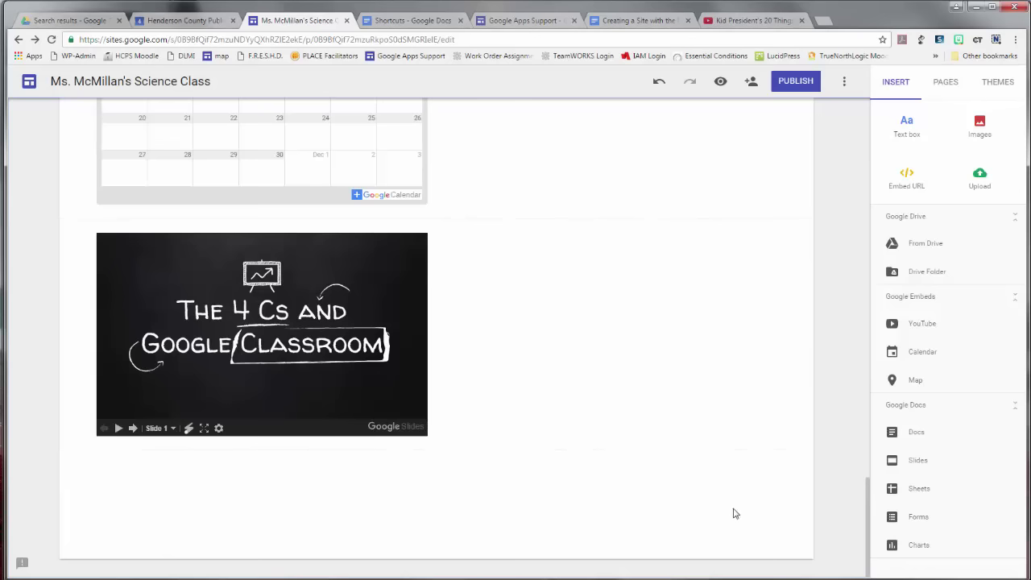
Step: Drag the Creating a Site with the NEW Google Sites section above the Biltmore House card
scroll(733, 513, "up", 10)
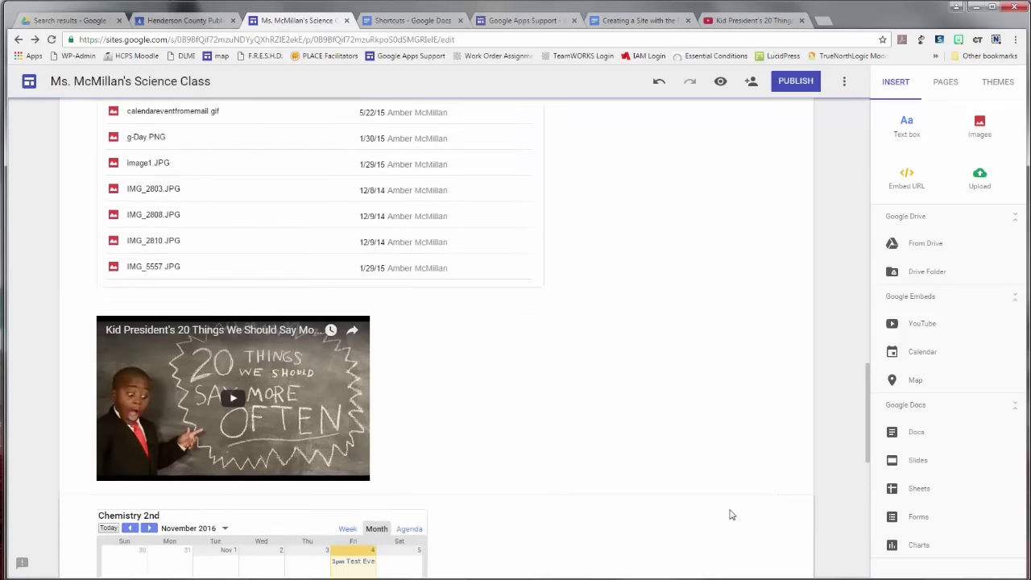
scroll(732, 514, "up", 7)
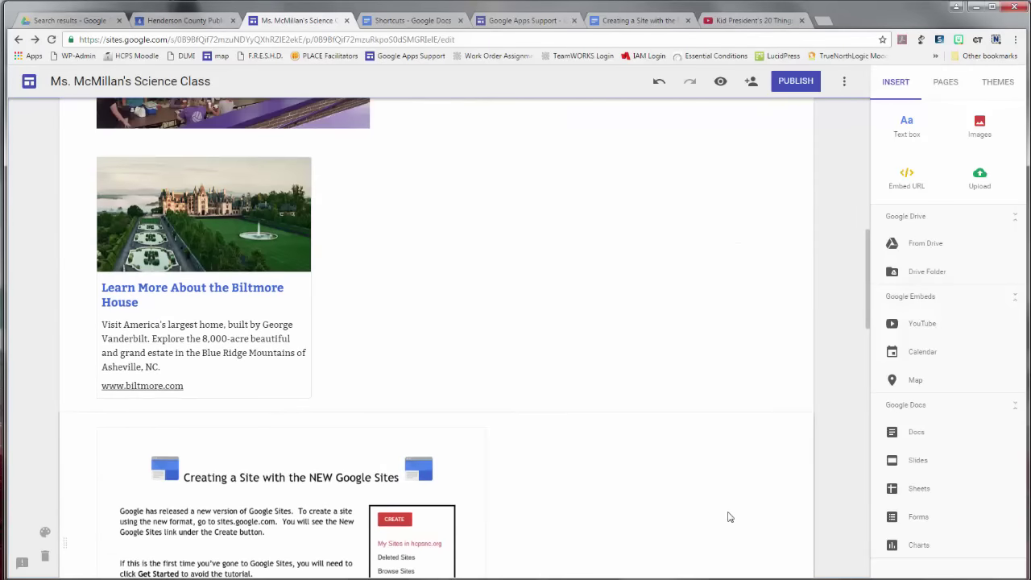
scroll(727, 516, "up", 6)
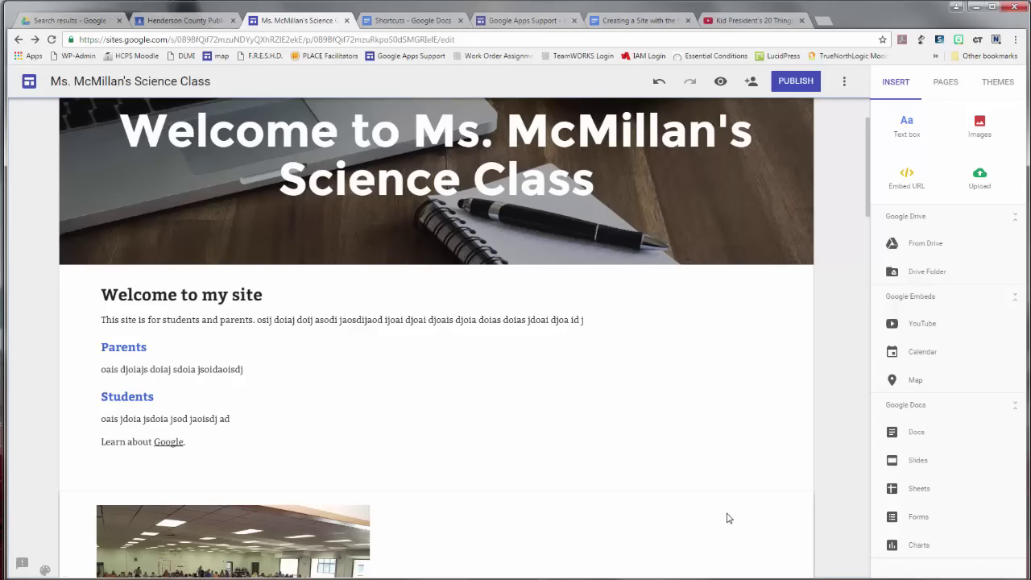
scroll(575, 350, "down", 2)
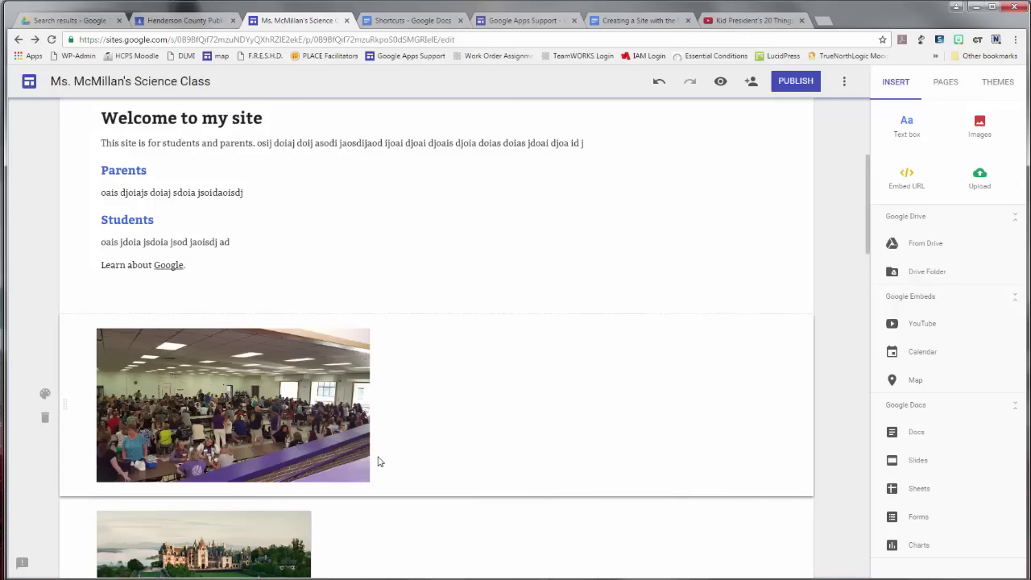
scroll(680, 461, "down", 1)
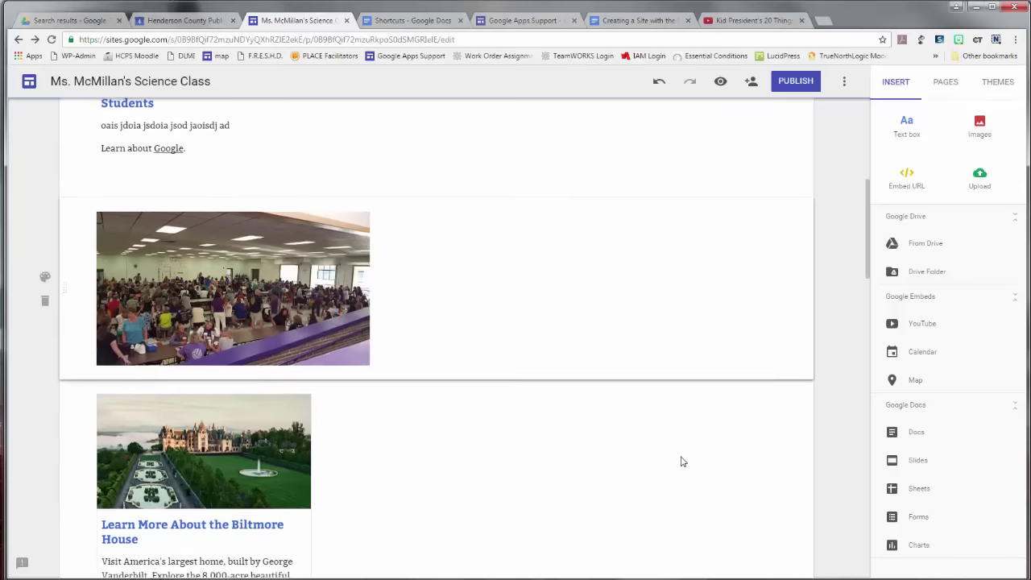
scroll(680, 461, "down", 2)
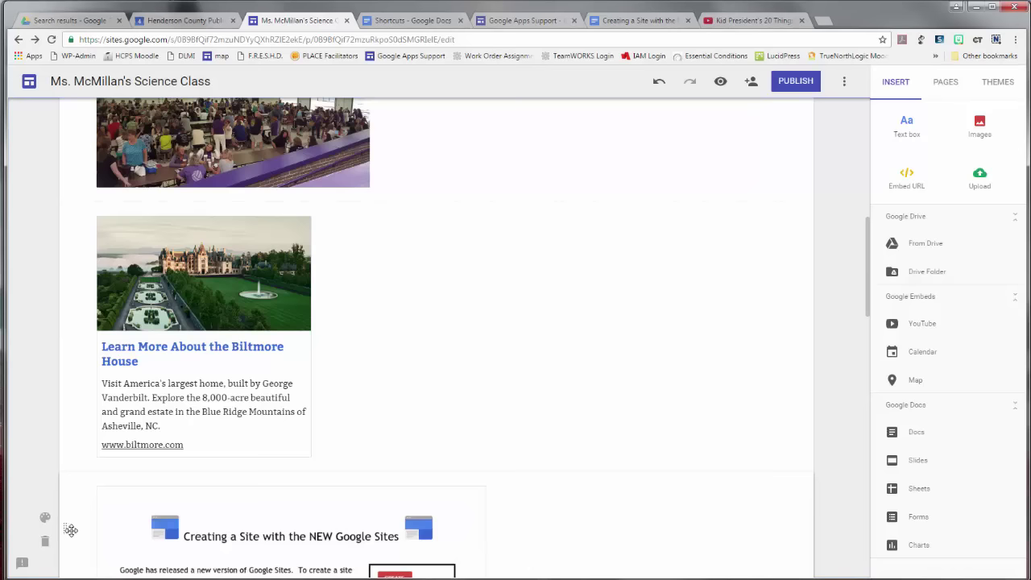
left_click_drag(71, 530, 75, 511)
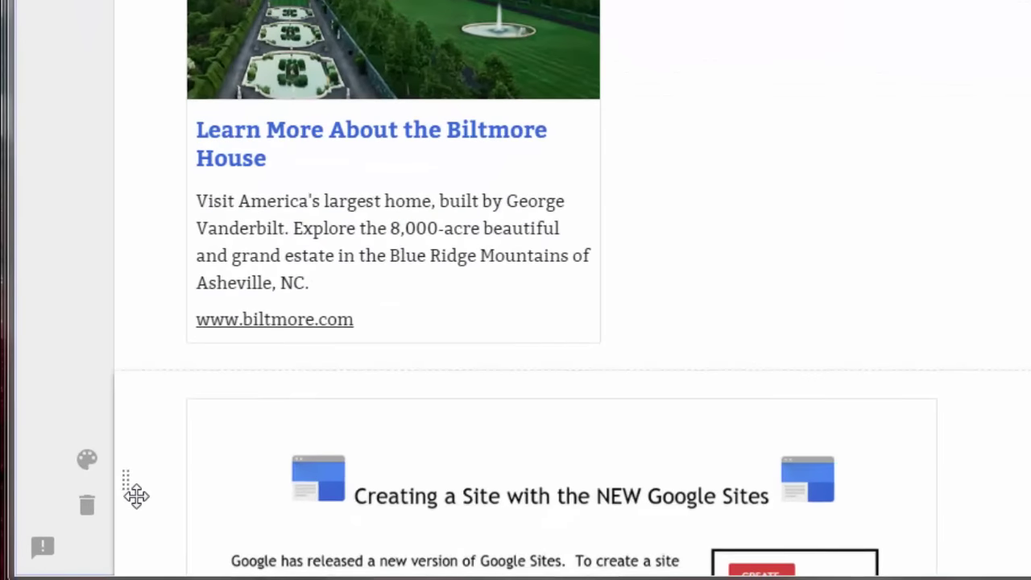
left_click_drag(136, 496, 169, 123)
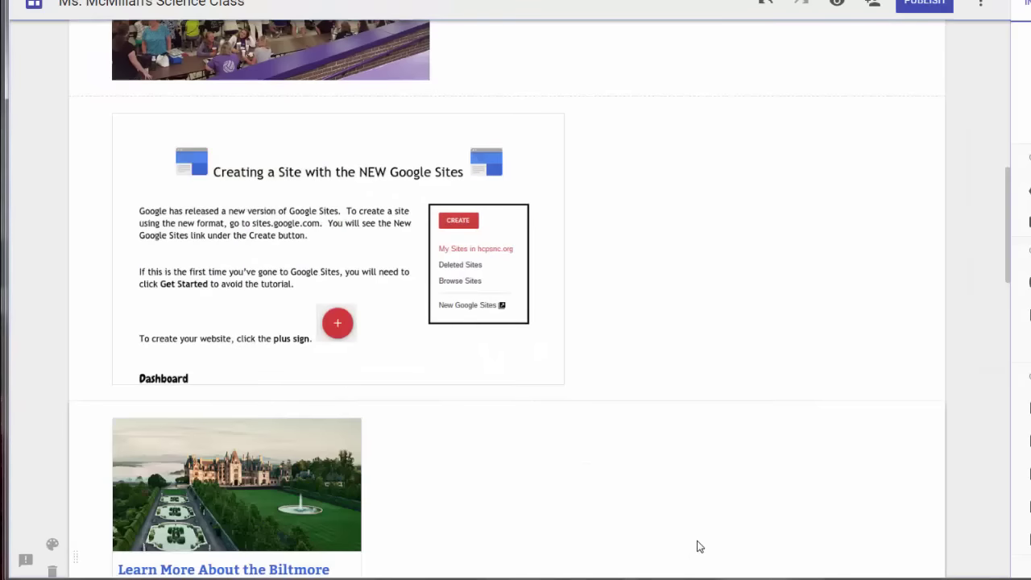
scroll(688, 500, "down", 2)
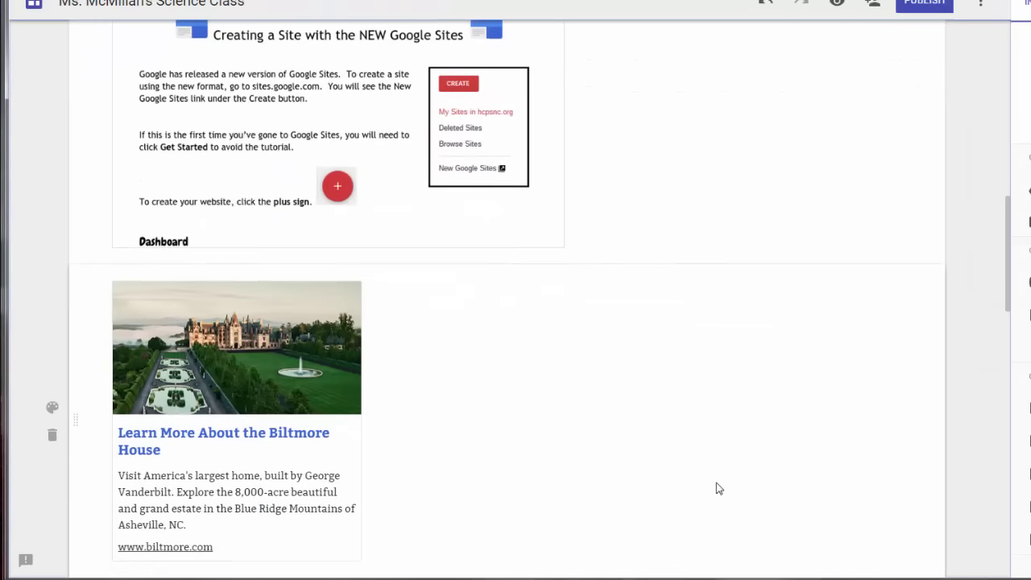
scroll(715, 505, "up", 5)
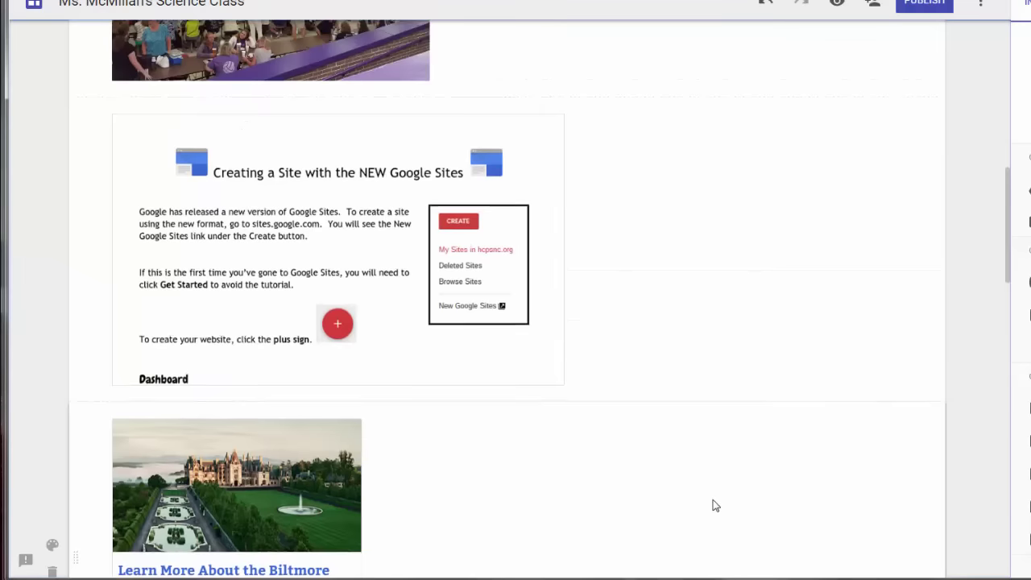
scroll(715, 505, "up", 4)
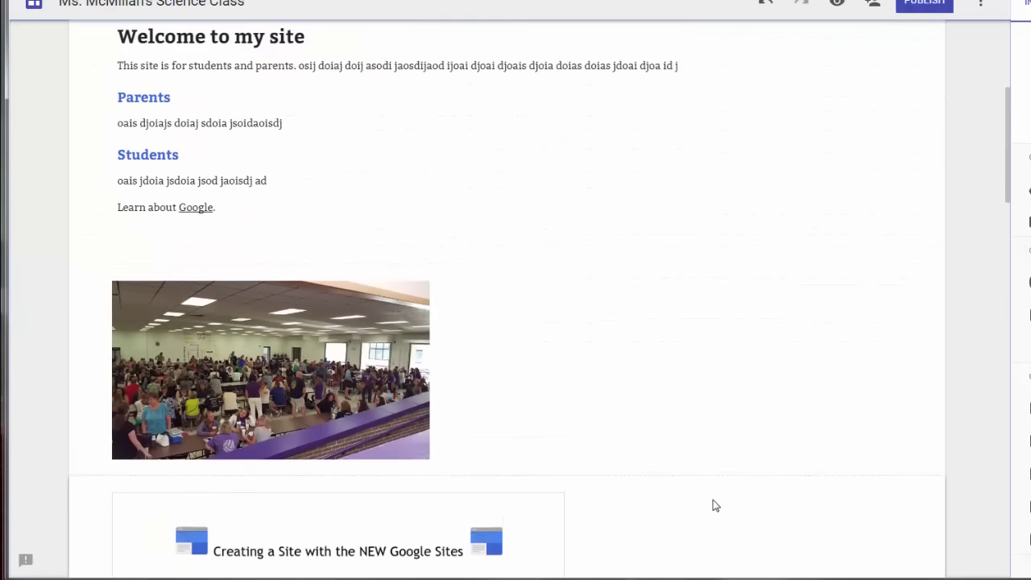
scroll(716, 505, "up", 2)
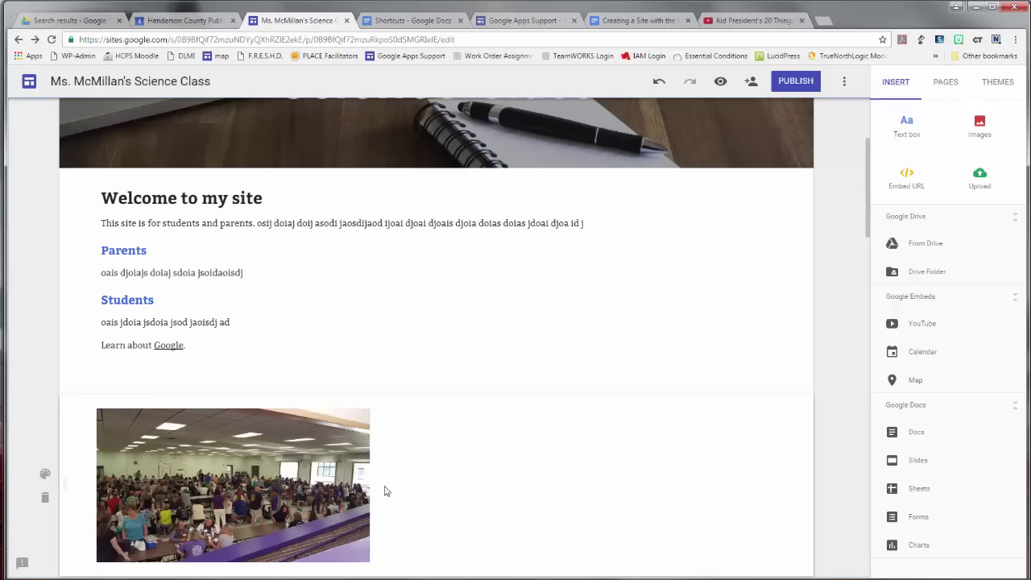
scroll(387, 488, "down", 1)
scroll(414, 467, "up", 2)
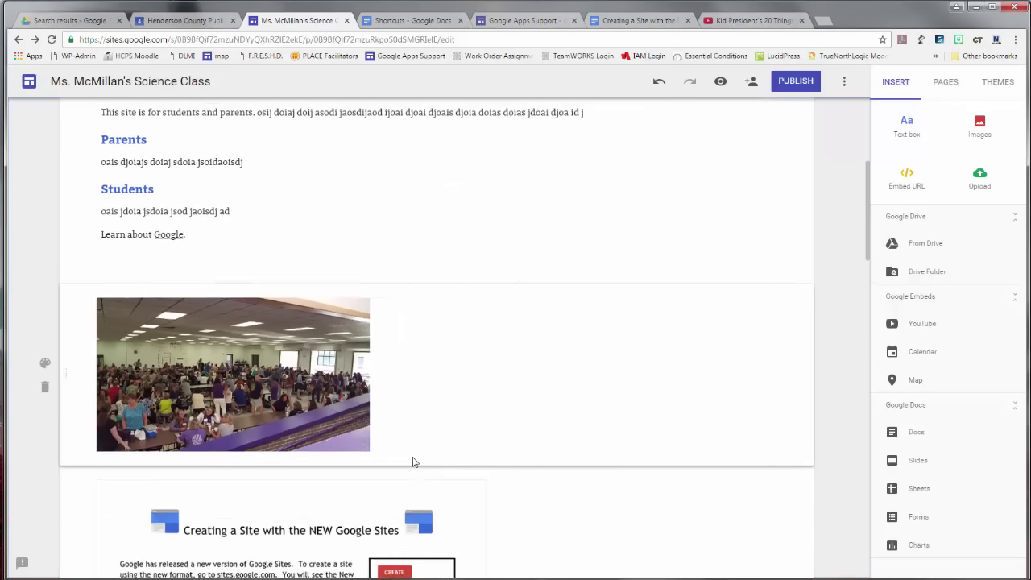
Step: Add a 'Class Pictures' Heading text box with the dark Emphasis 2 section background
left_click(915, 131)
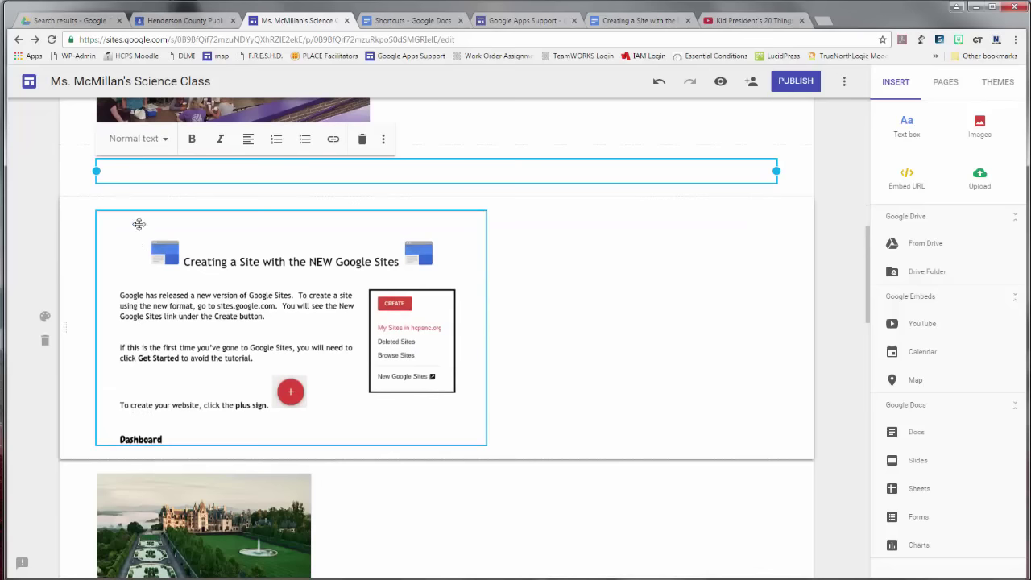
type("Class Pictures")
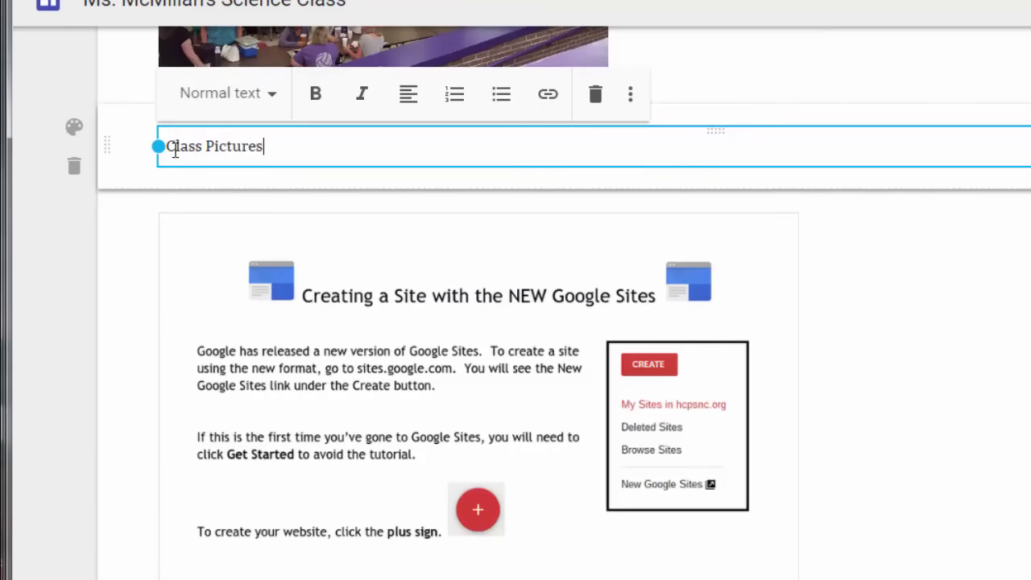
left_click(272, 94)
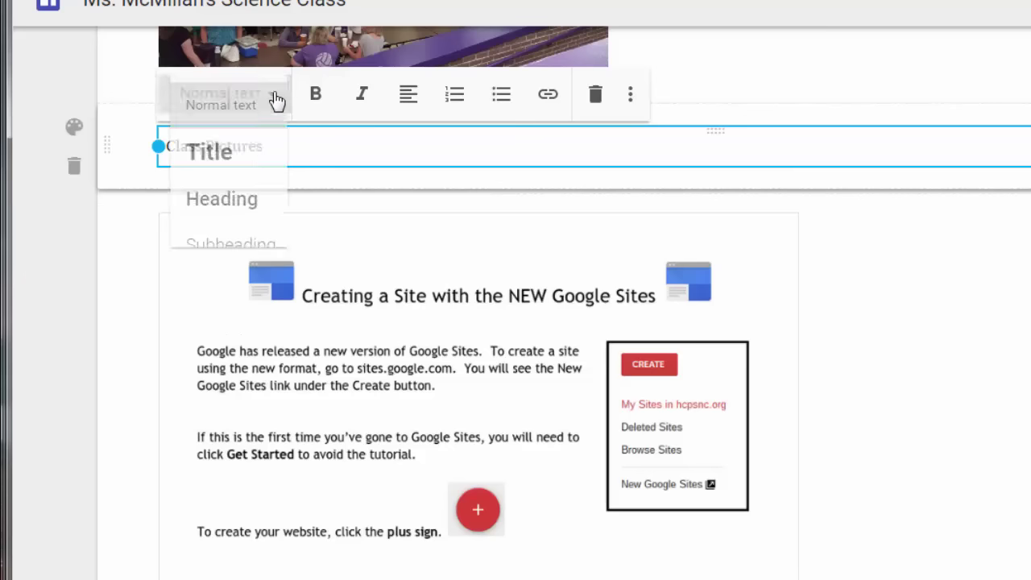
left_click(253, 200)
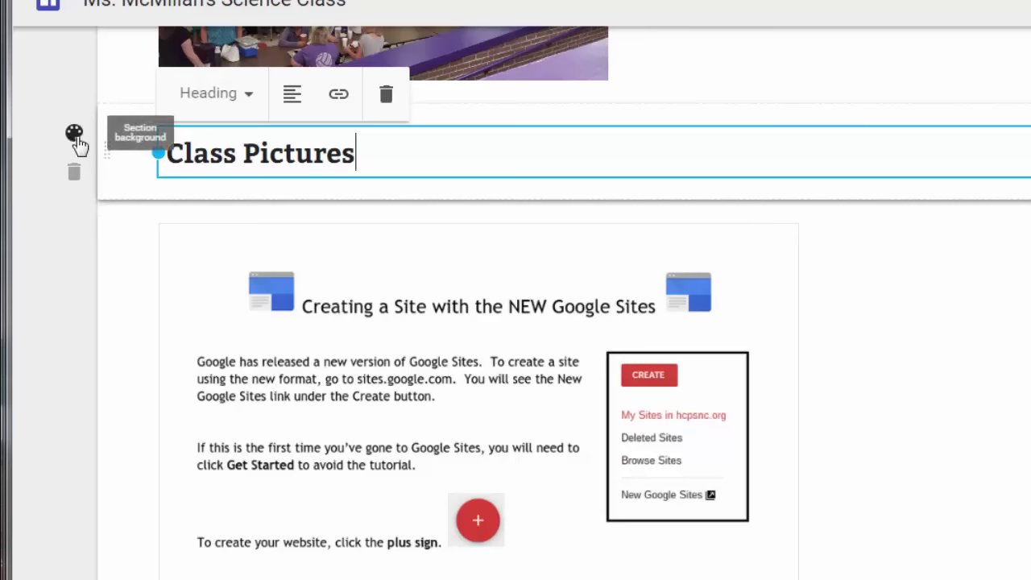
left_click(74, 134)
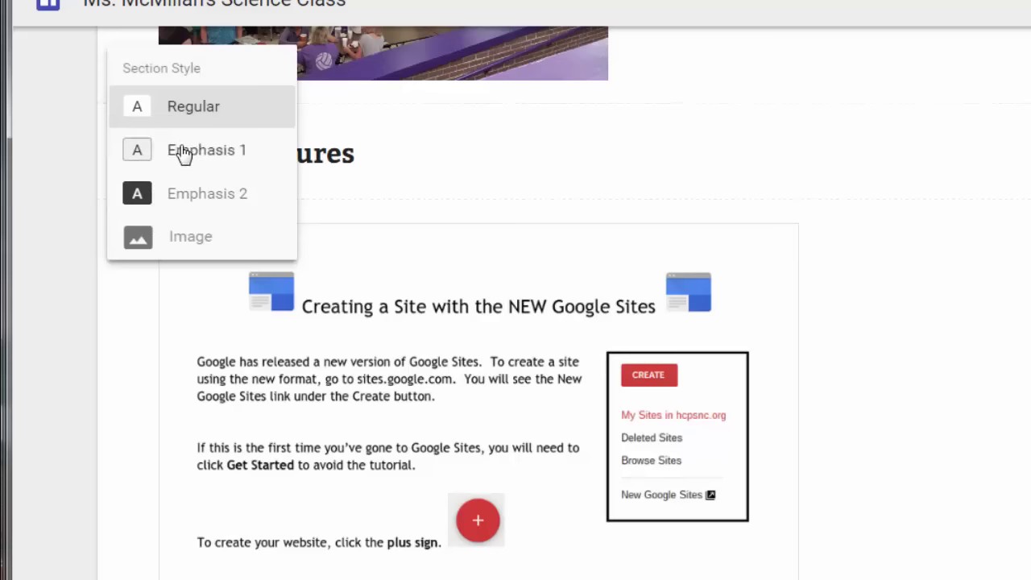
left_click(197, 198)
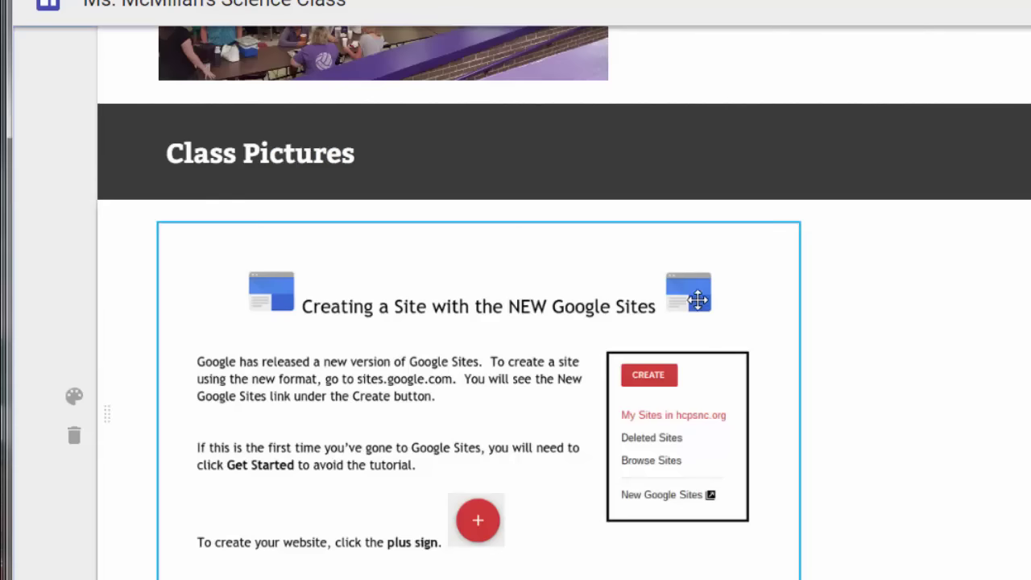
Step: Drag the Class Pictures section up so it sits directly above the cafeteria photo
scroll(691, 304, "up", 5)
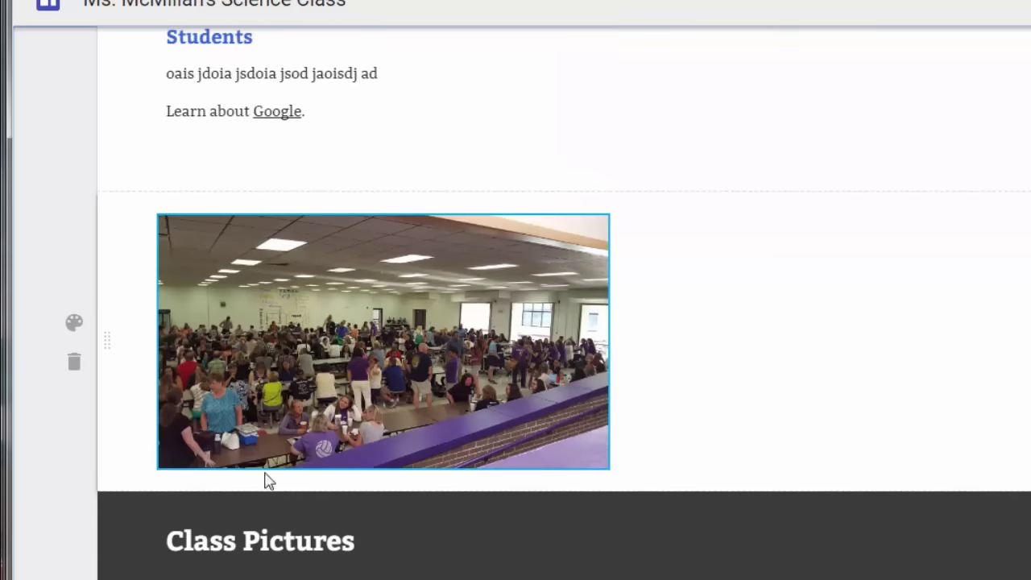
left_click_drag(110, 534, 122, 234)
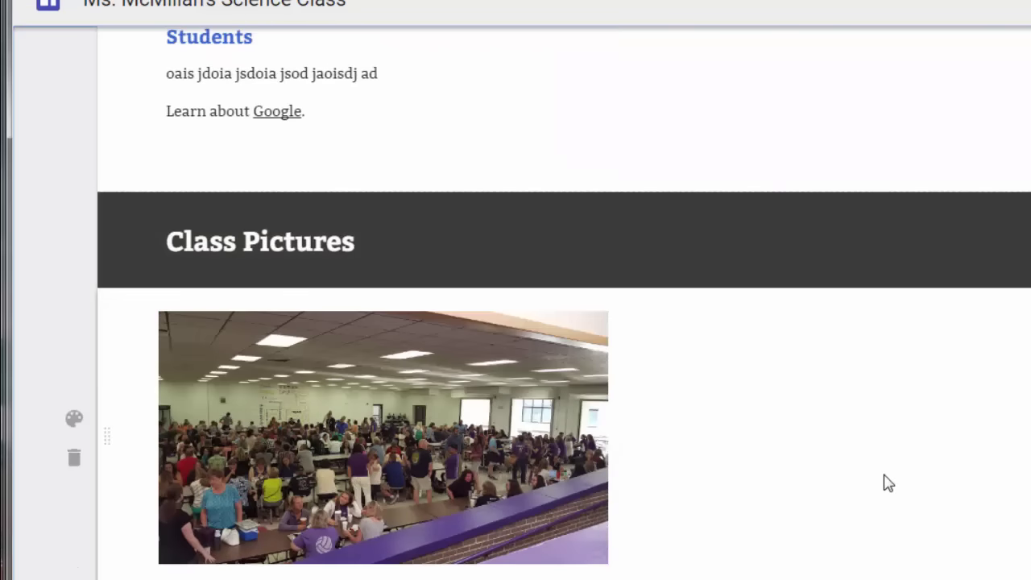
scroll(937, 534, "down", 5)
scroll(937, 534, "down", 1)
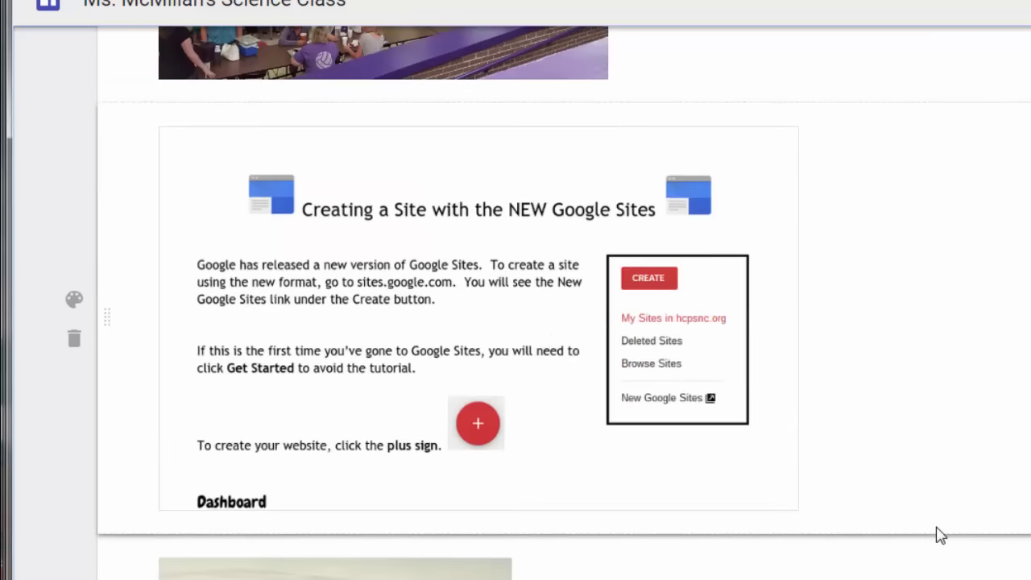
scroll(937, 534, "down", 4)
scroll(937, 534, "up", 12)
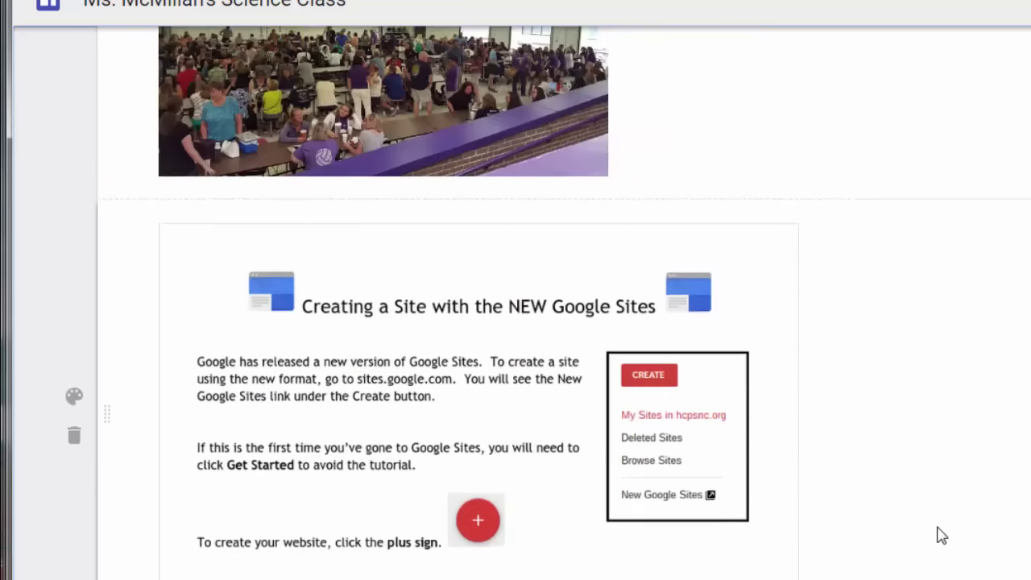
scroll(941, 535, "up", 2)
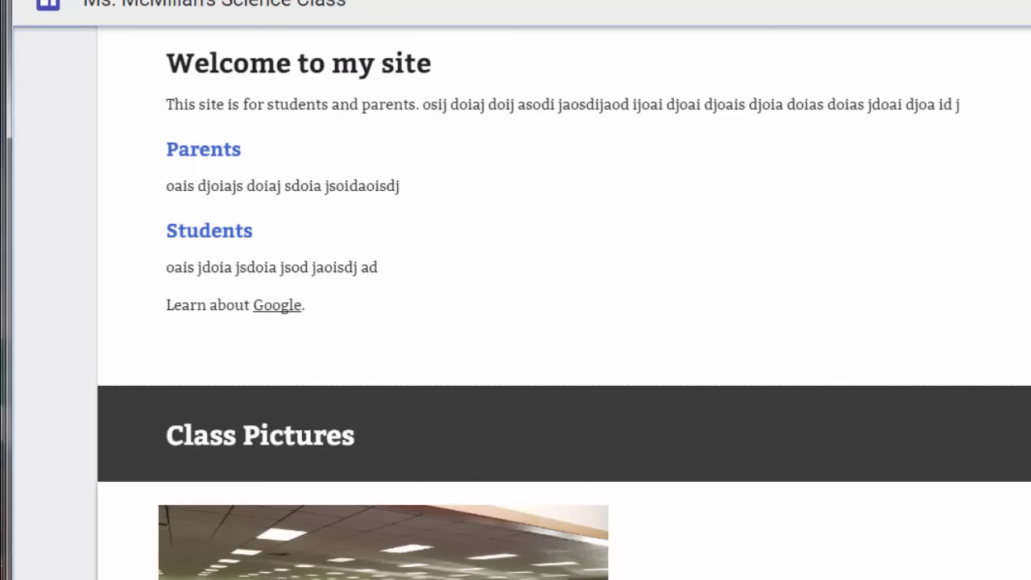
scroll(515, 303, "down", 3)
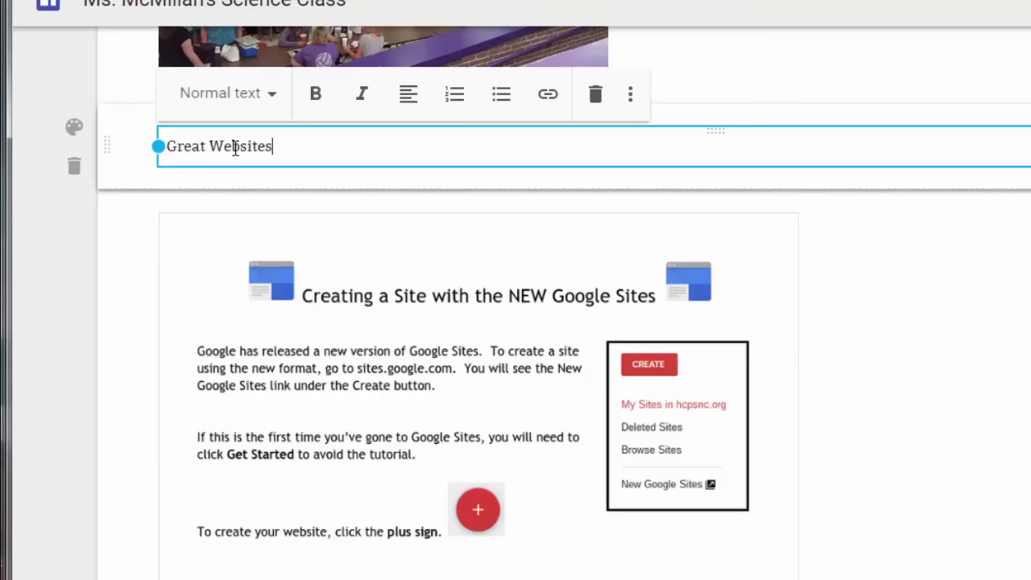
left_click(273, 94)
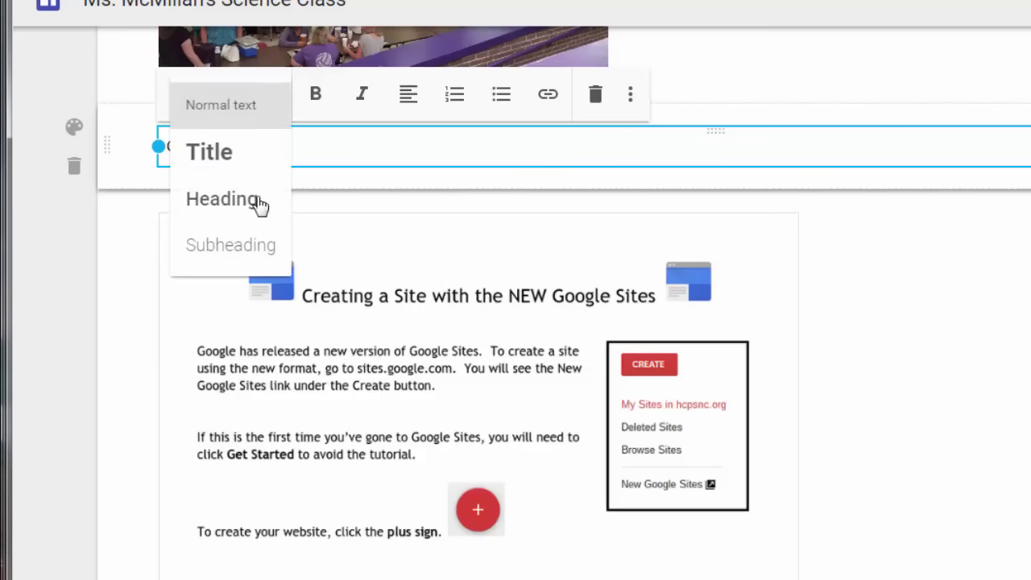
left_click(258, 207)
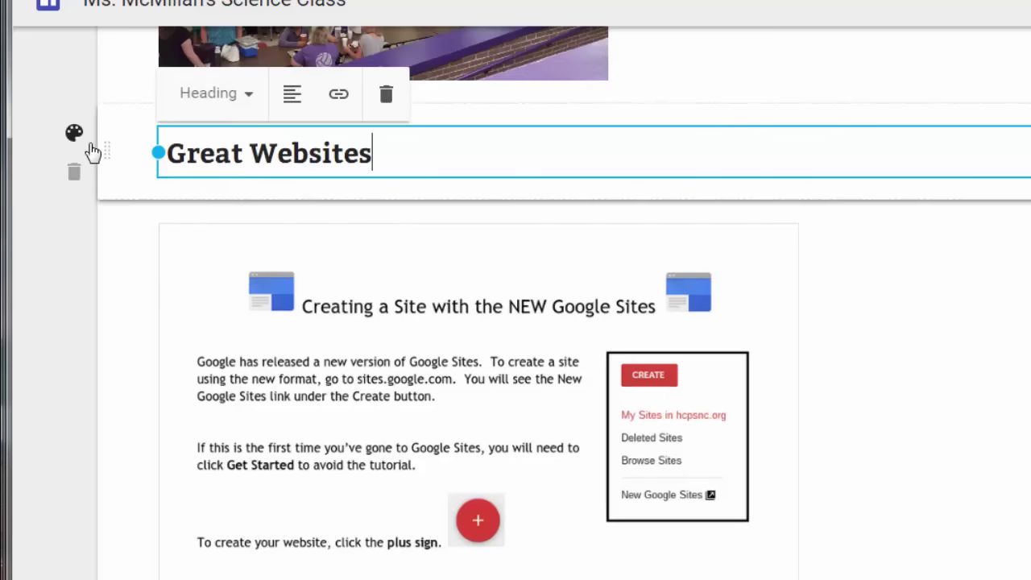
left_click(74, 133)
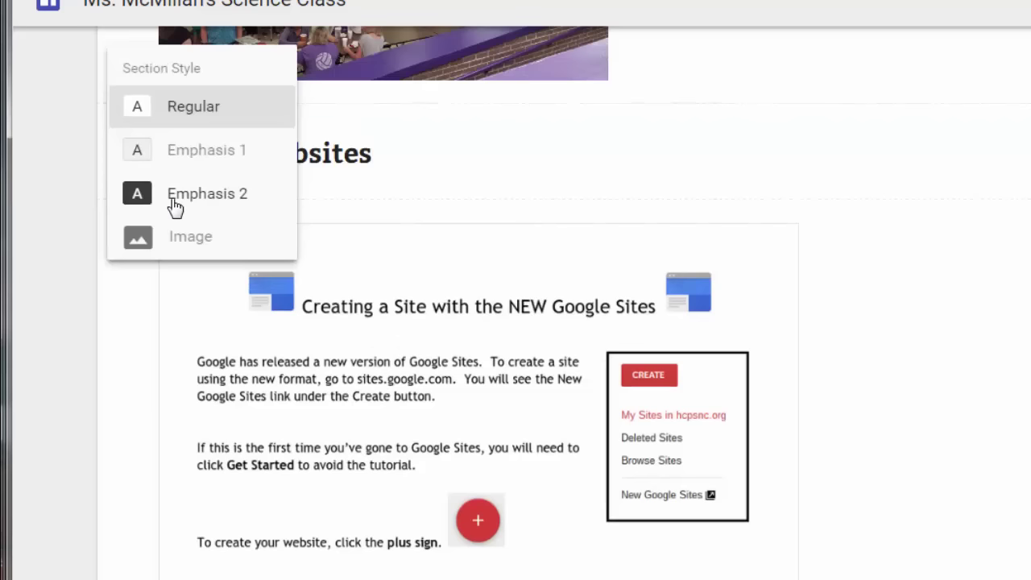
left_click(181, 207)
key("Escape")
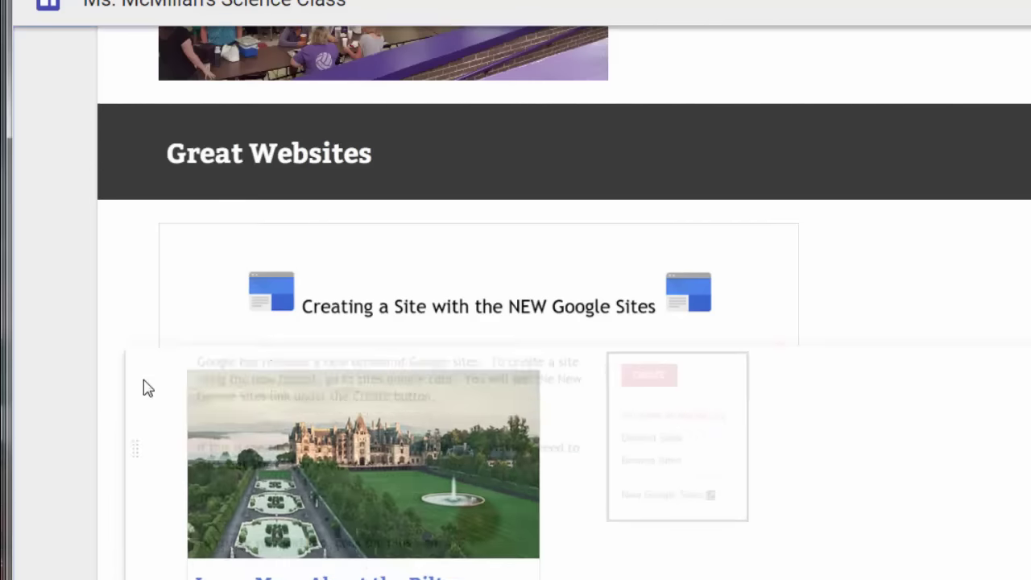
left_click_drag(145, 387, 173, 299)
scroll(884, 478, "up", 5)
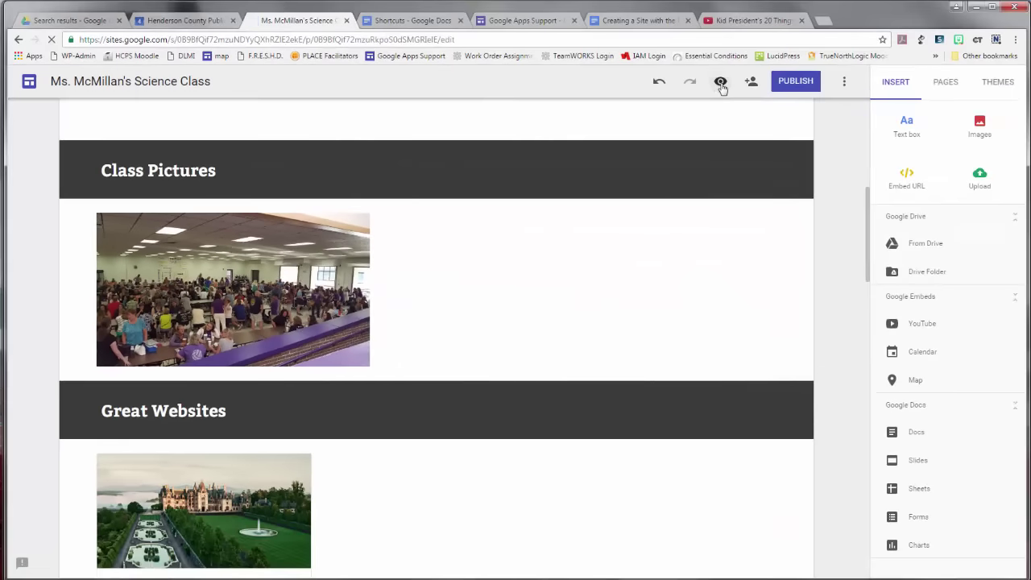
left_click(721, 83)
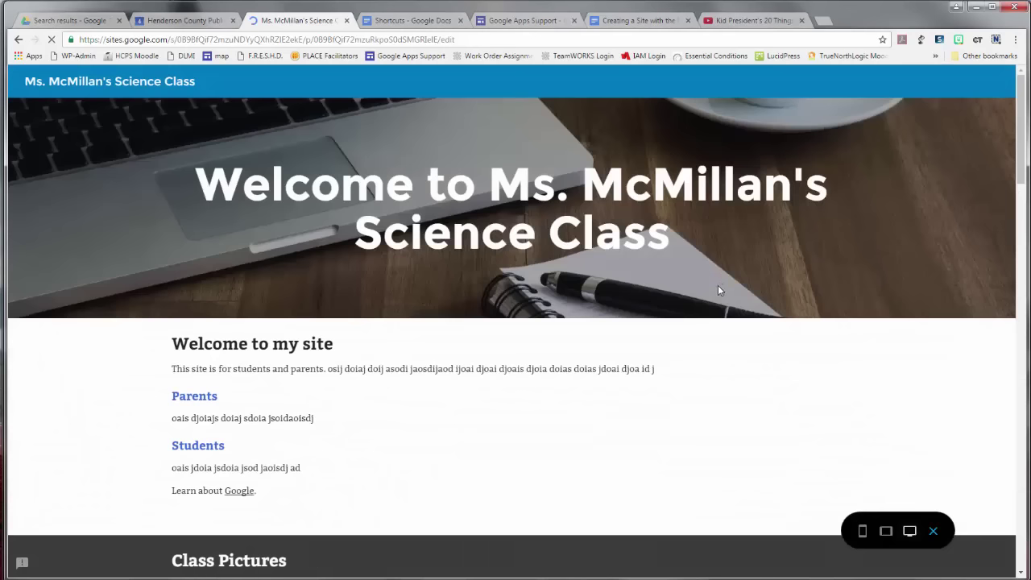
scroll(719, 290, "down", 4)
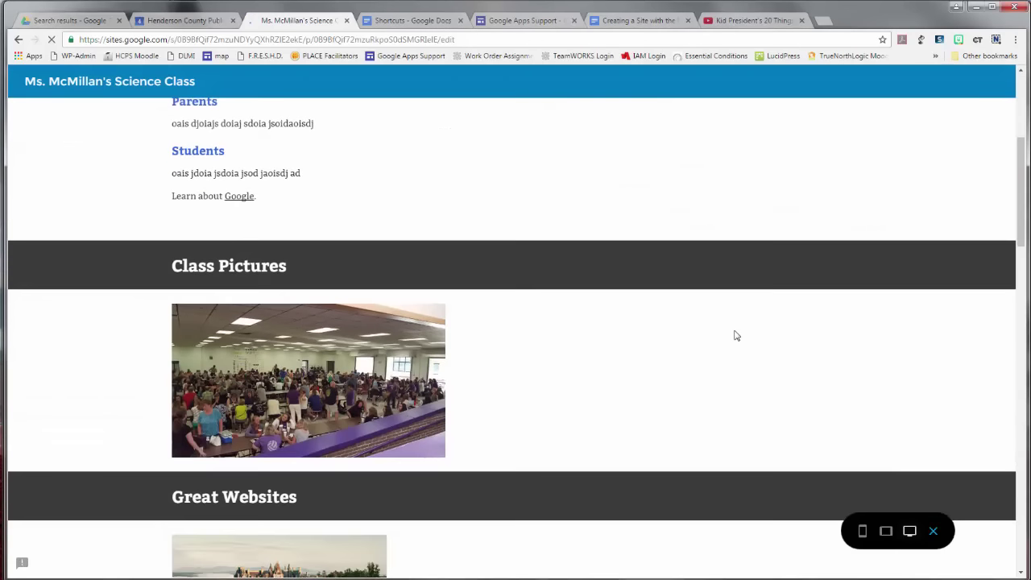
scroll(735, 336, "down", 1)
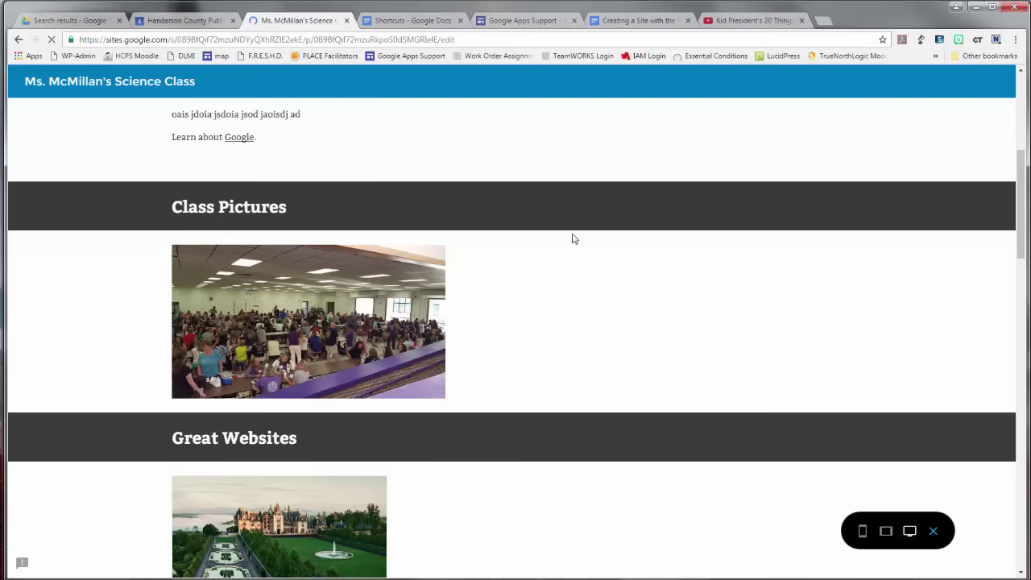
left_click(933, 530)
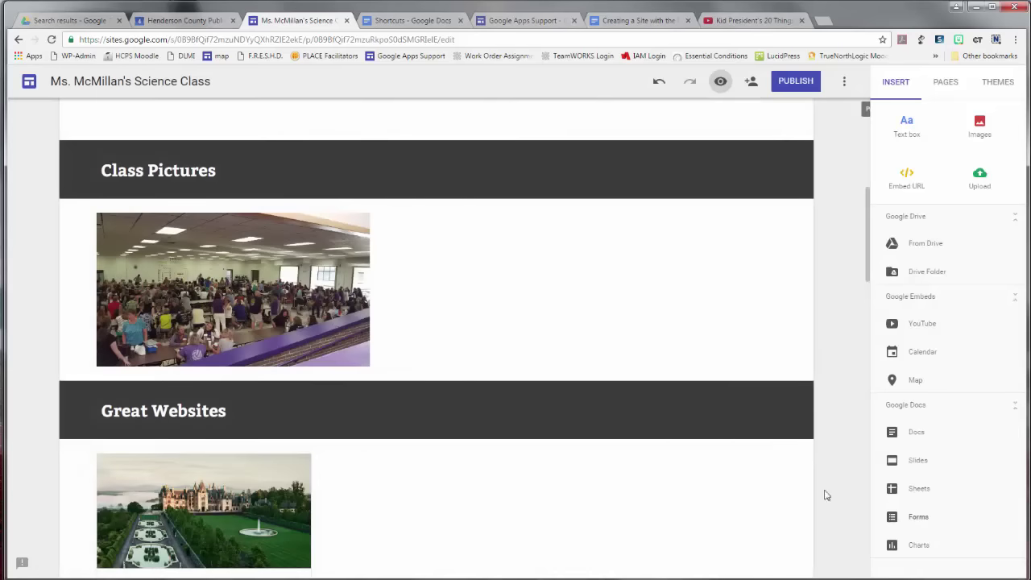
scroll(716, 446, "up", 3)
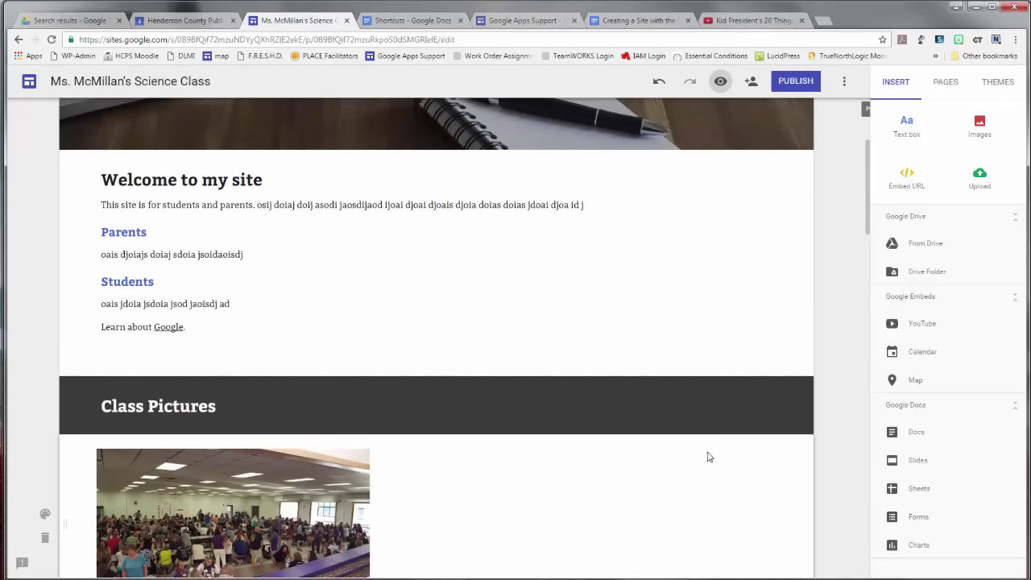
scroll(707, 456, "down", 3)
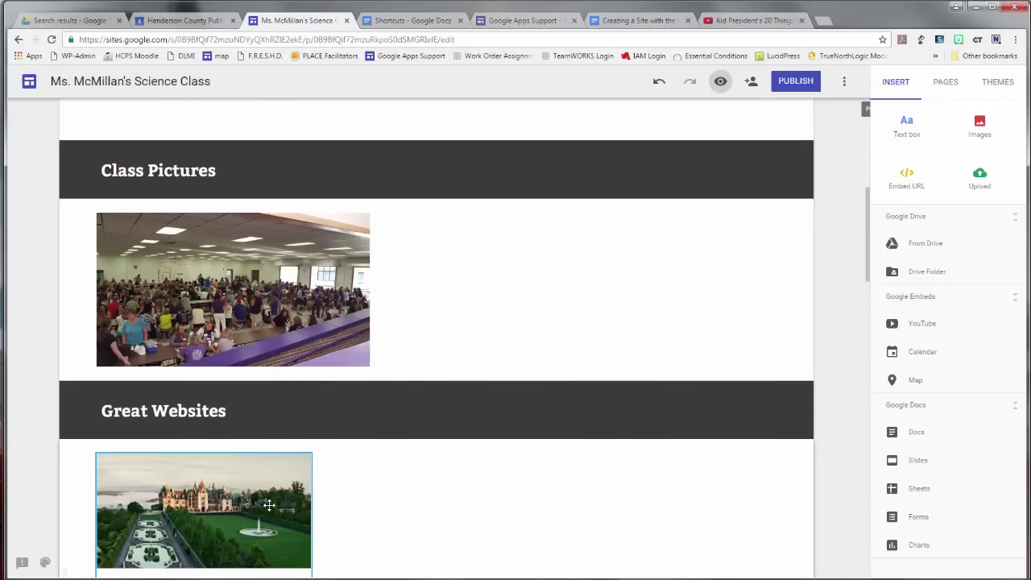
scroll(448, 498, "down", 3)
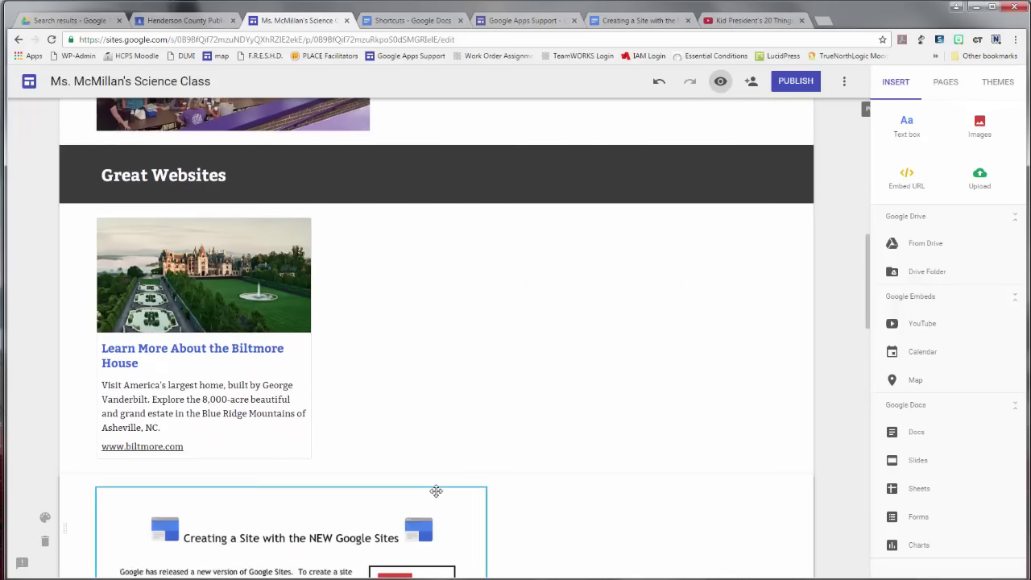
scroll(448, 497, "down", 1)
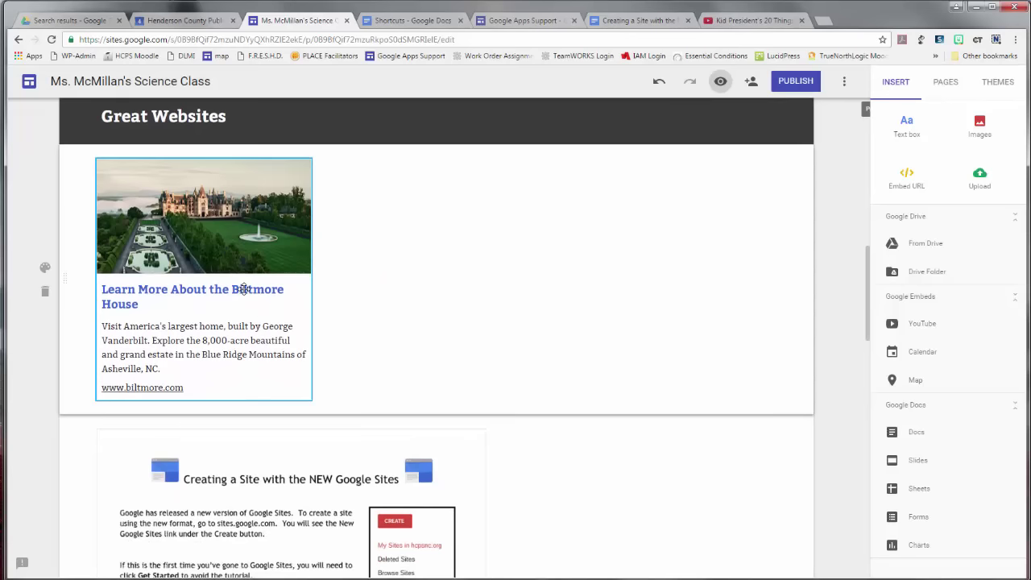
scroll(336, 334, "down", 3)
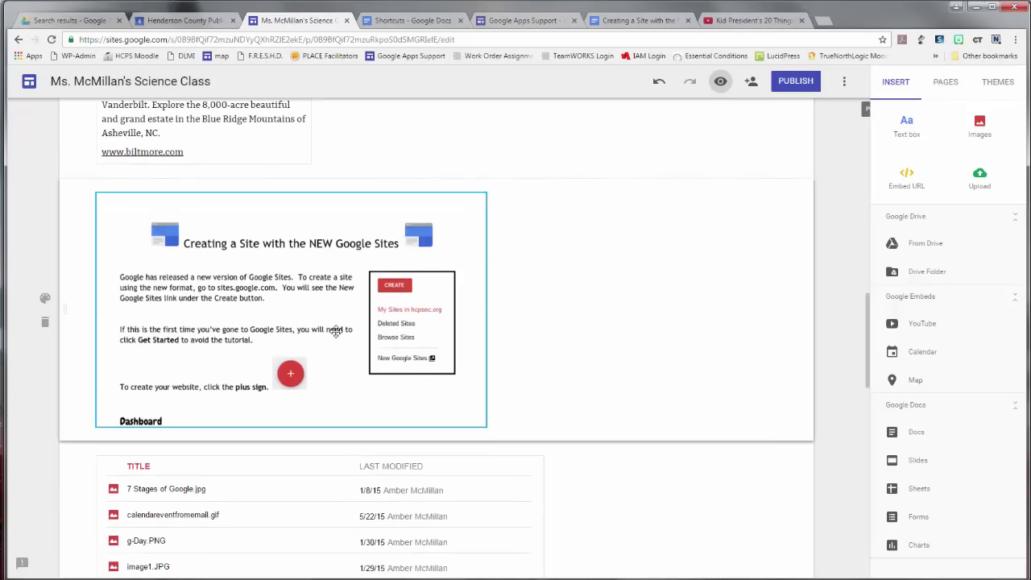
scroll(336, 333, "down", 4)
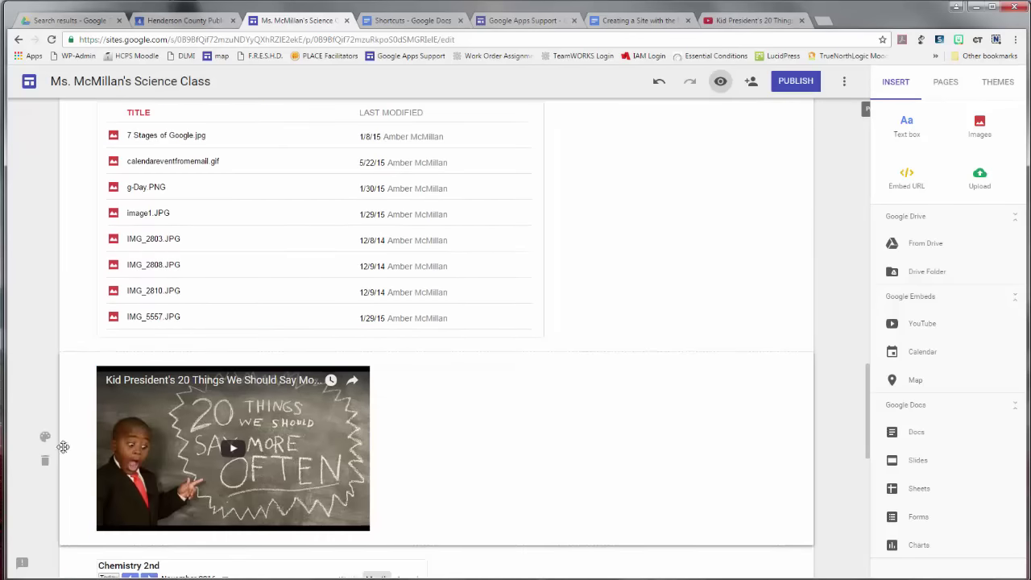
Step: Drag the Kid President video beside the Biltmore card and the class photo beside the video
left_click_drag(63, 446, 105, 325)
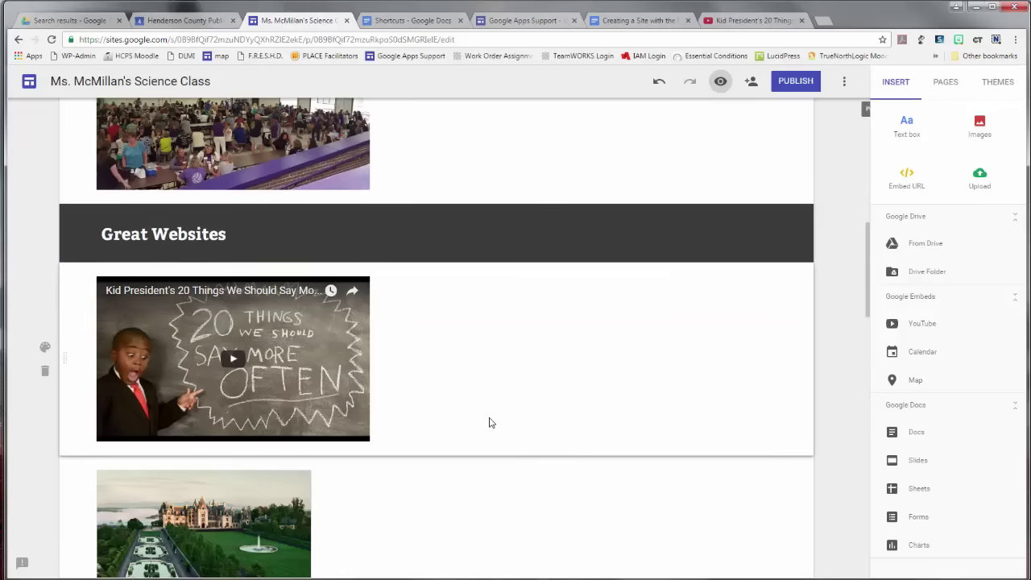
scroll(488, 423, "down", 2)
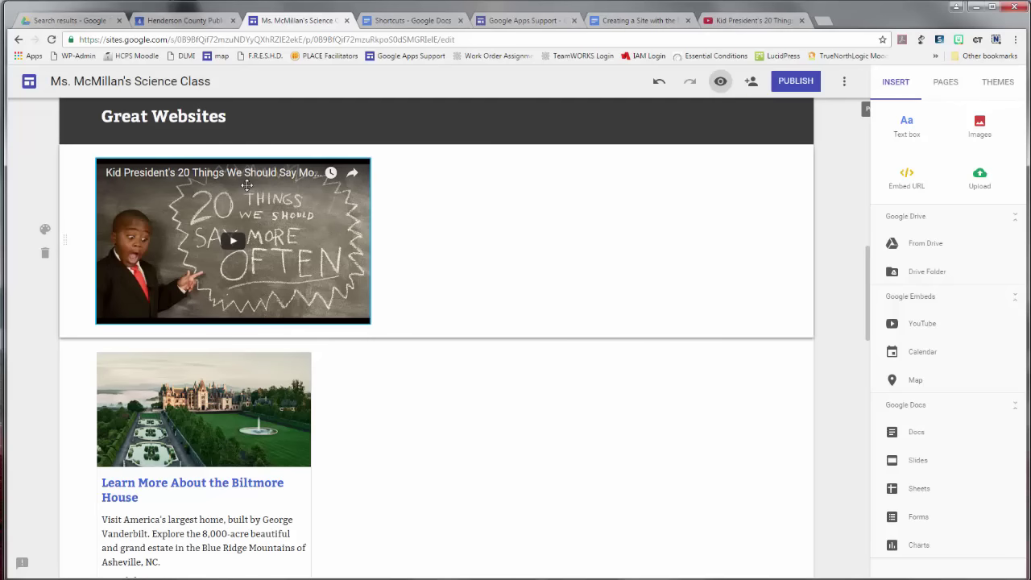
left_click_drag(246, 185, 362, 392)
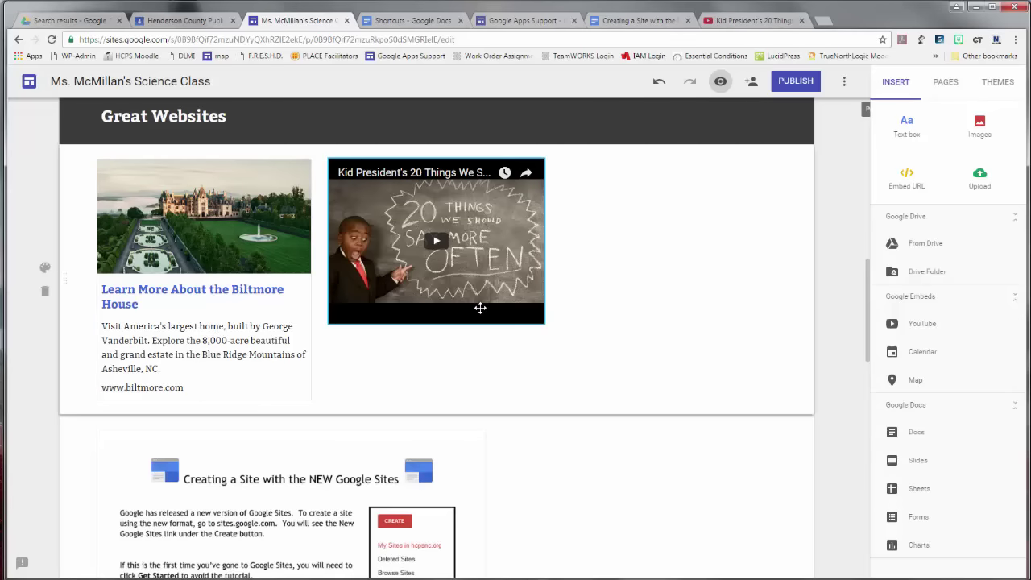
scroll(675, 317, "up", 2)
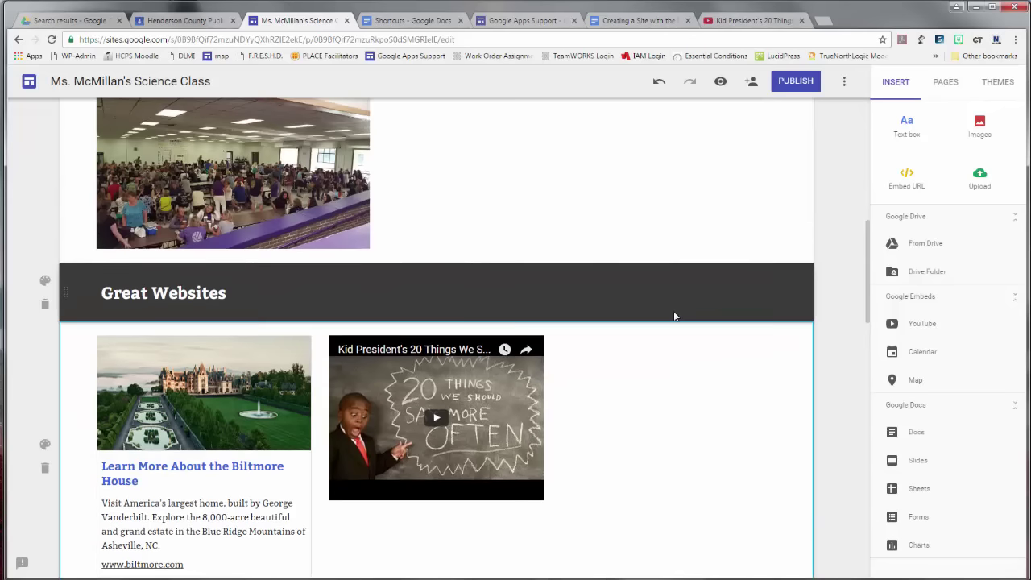
scroll(675, 317, "up", 1)
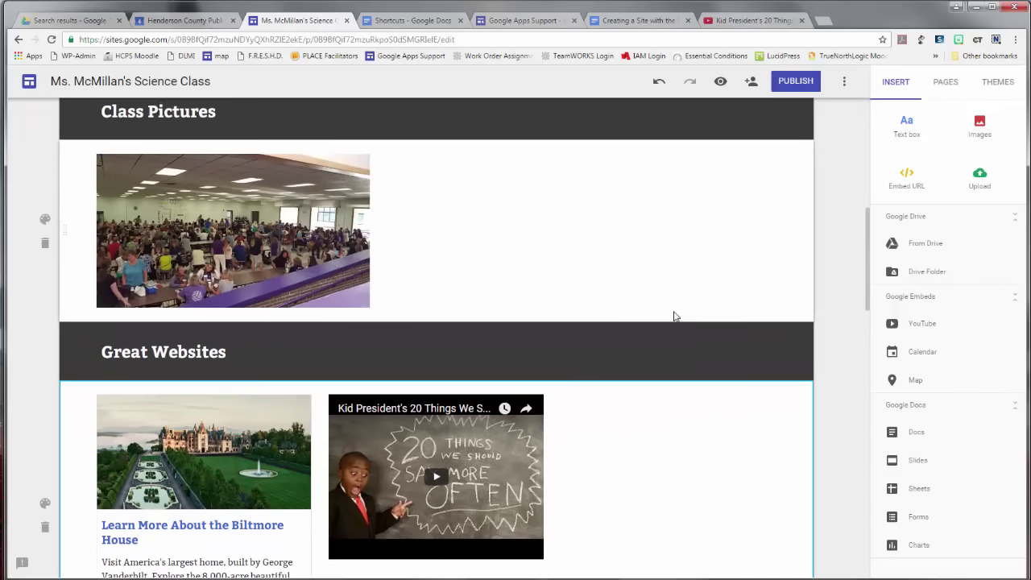
left_click_drag(187, 222, 578, 427)
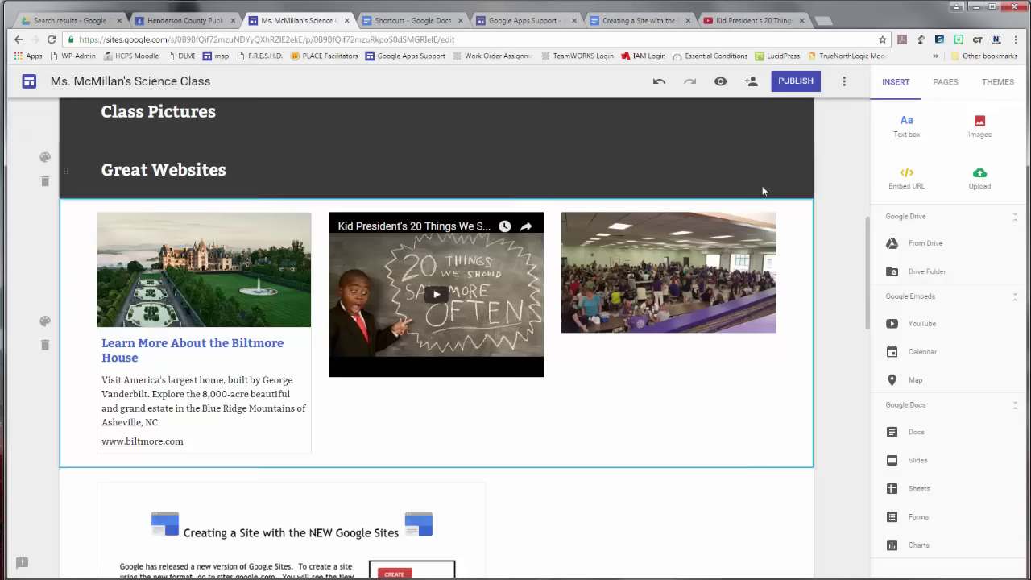
Step: Delete the empty Class Pictures heading section so Great Websites follows the Students text
left_click(670, 274)
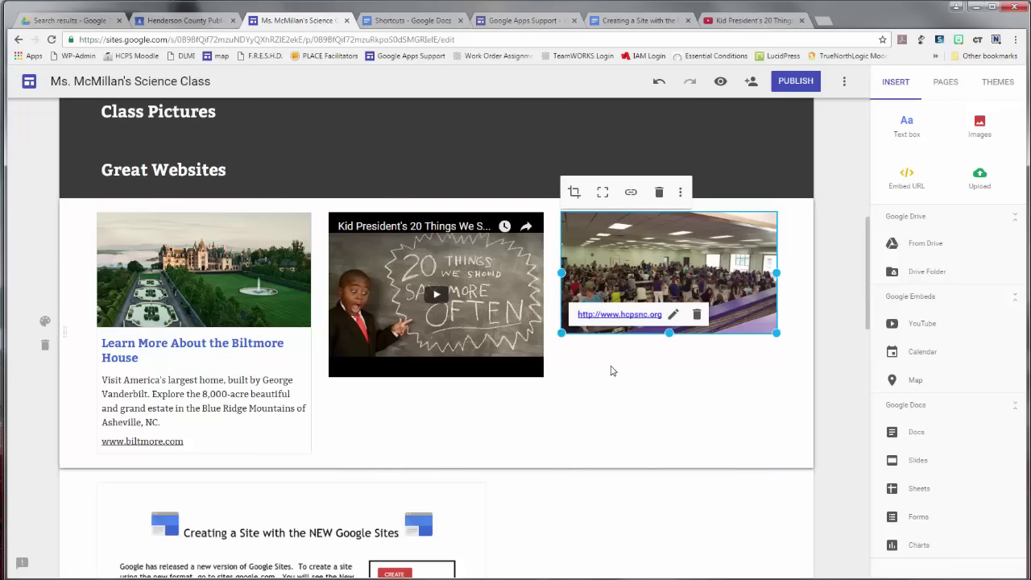
scroll(610, 371, "up", 2)
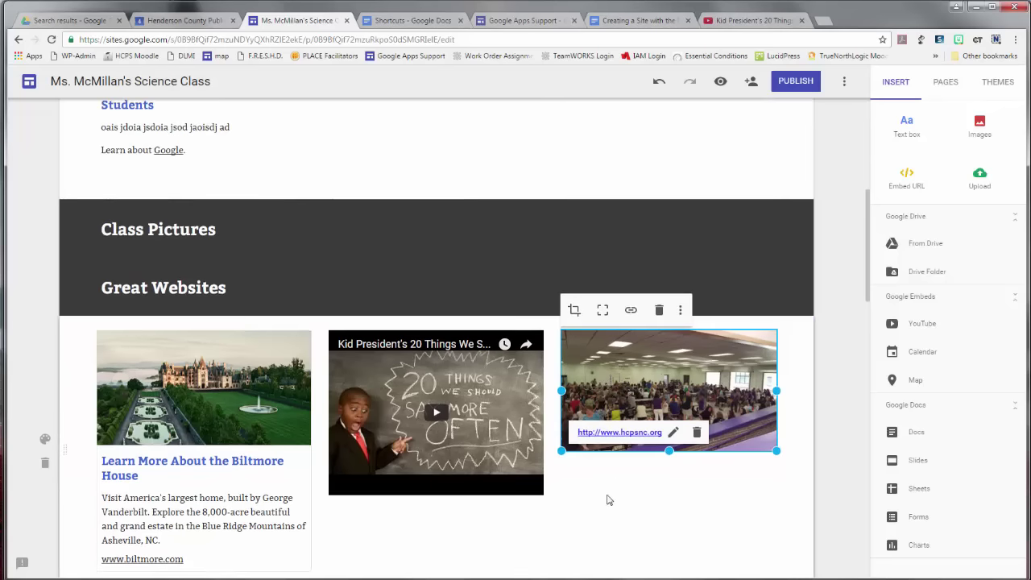
left_click(603, 502)
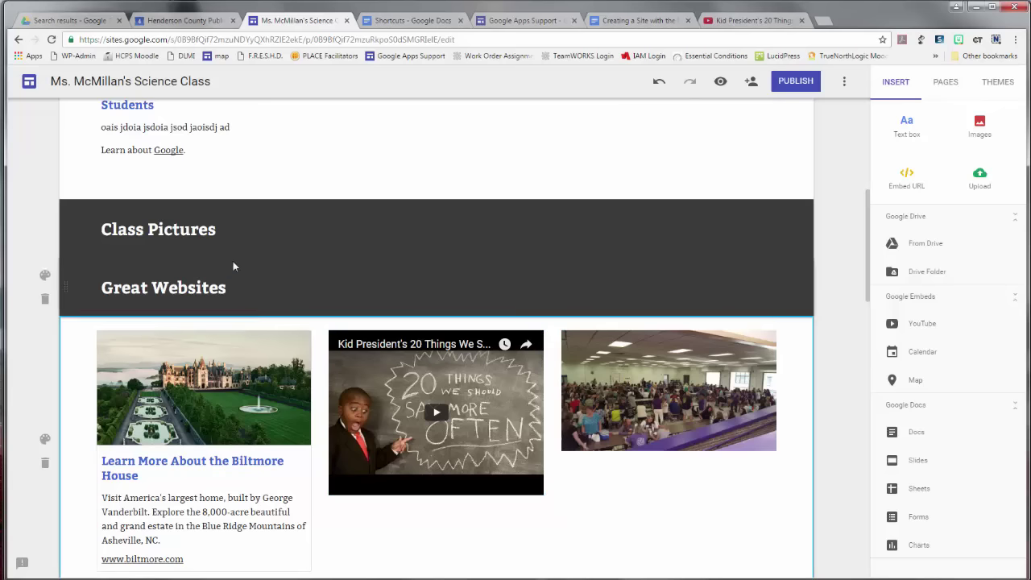
left_click(44, 241)
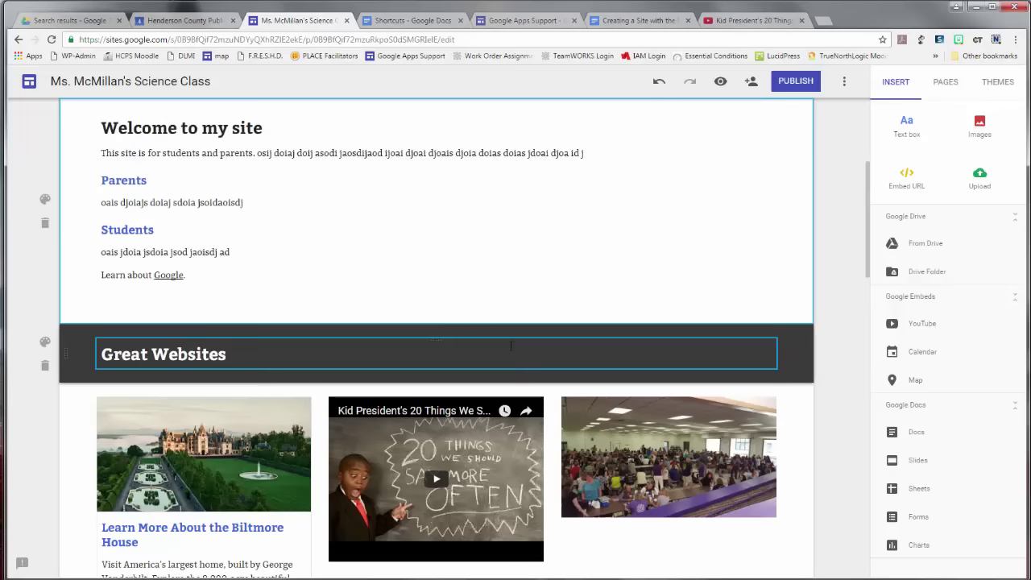
scroll(596, 389, "down", 2)
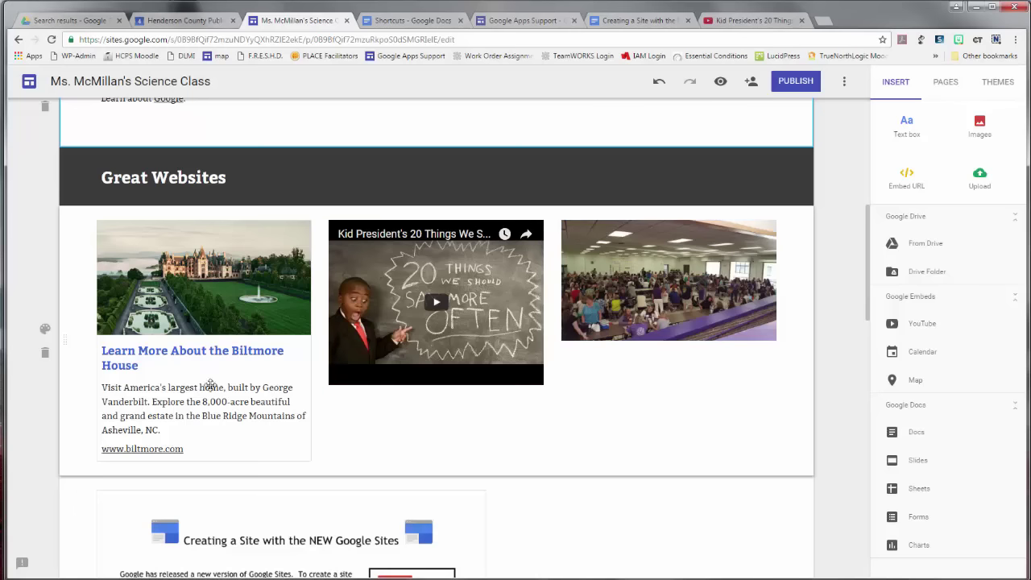
scroll(716, 386, "down", 5)
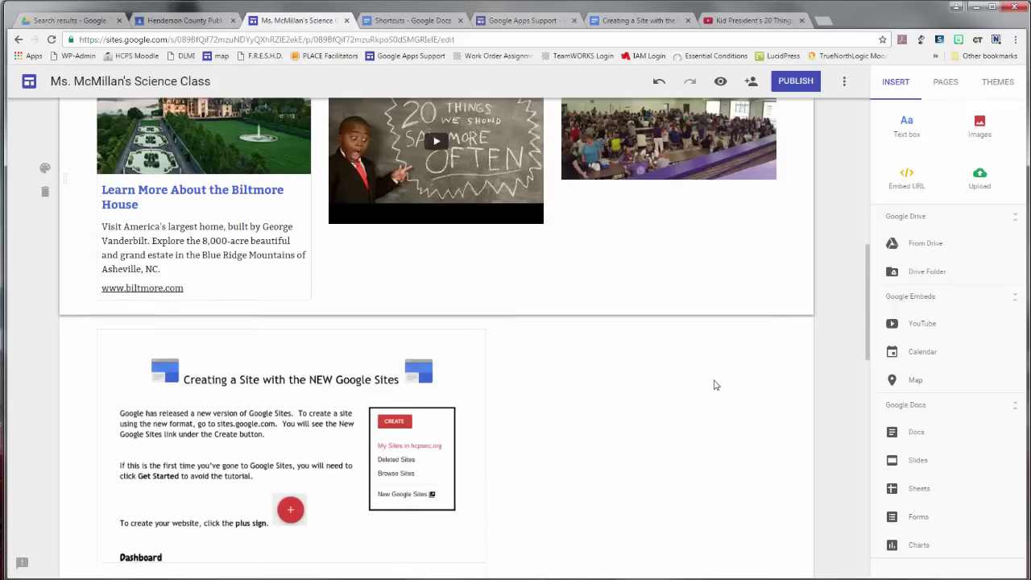
Step: Shrink the Creating a Site image and the file list, and move the list beside the image
left_click(454, 345)
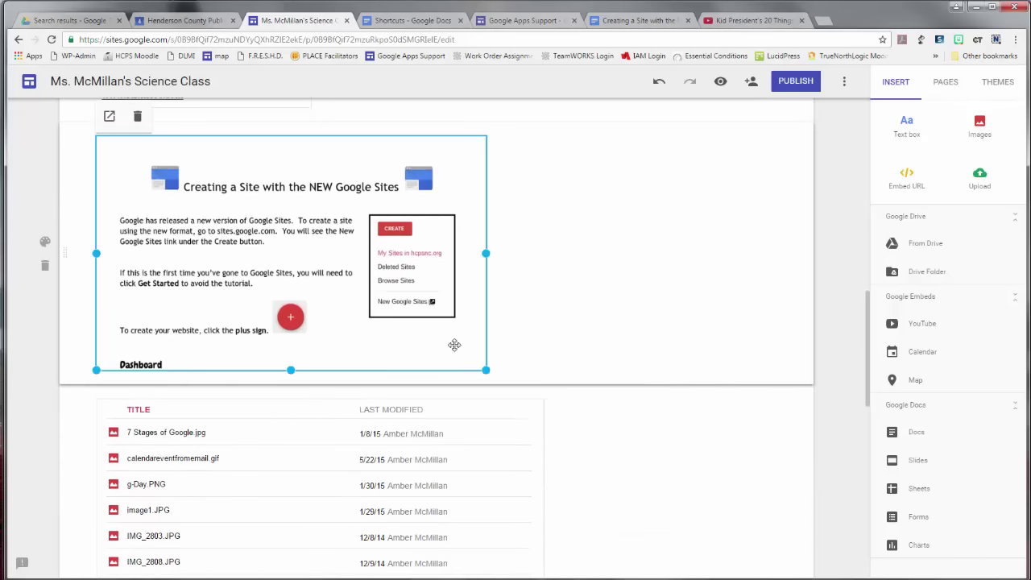
left_click_drag(485, 370, 428, 327)
left_click(502, 445)
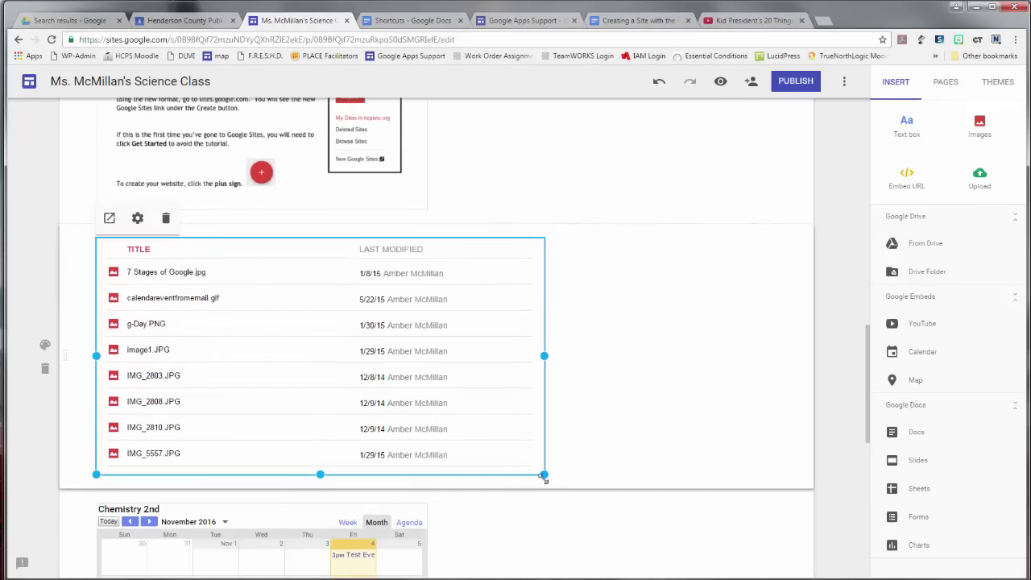
left_click_drag(518, 456, 404, 376)
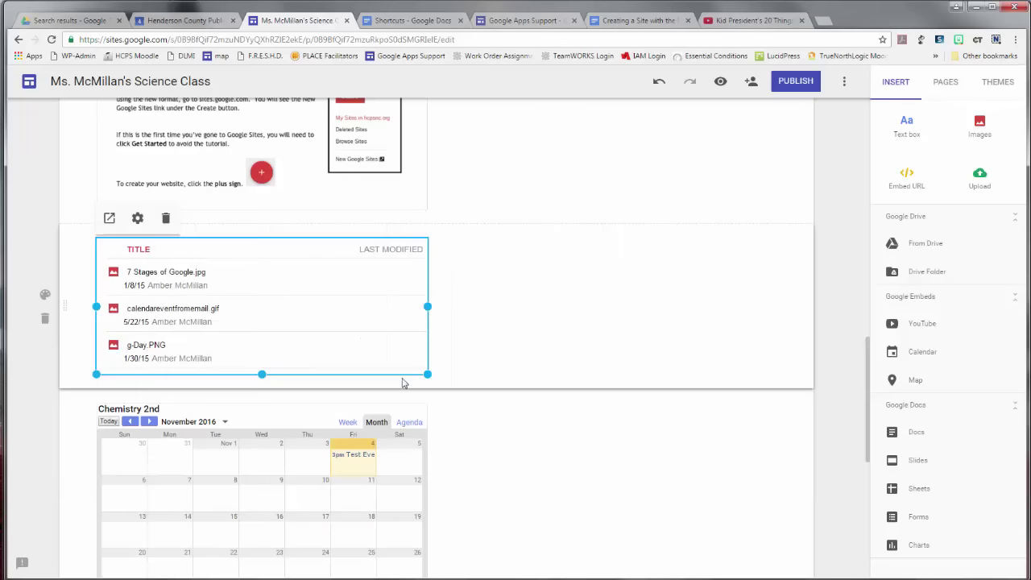
left_click_drag(335, 292, 548, 182)
Step: Stretch the file list taller to show five files, then nudge the Chemistry 2nd calendar toward centre
scroll(575, 374, "up", 3)
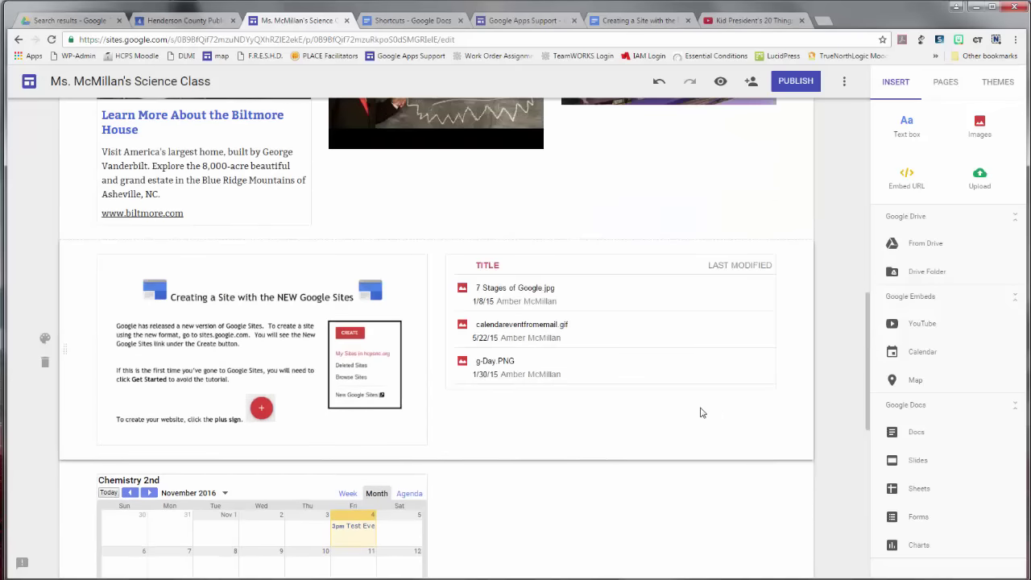
left_click(645, 388)
left_click_drag(609, 391, 610, 439)
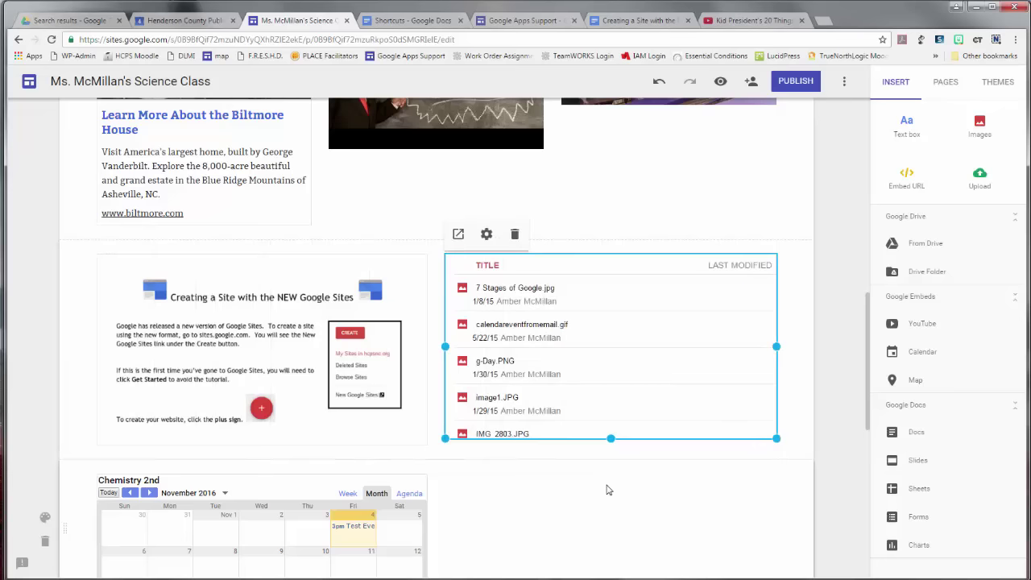
scroll(379, 371, "up", 1)
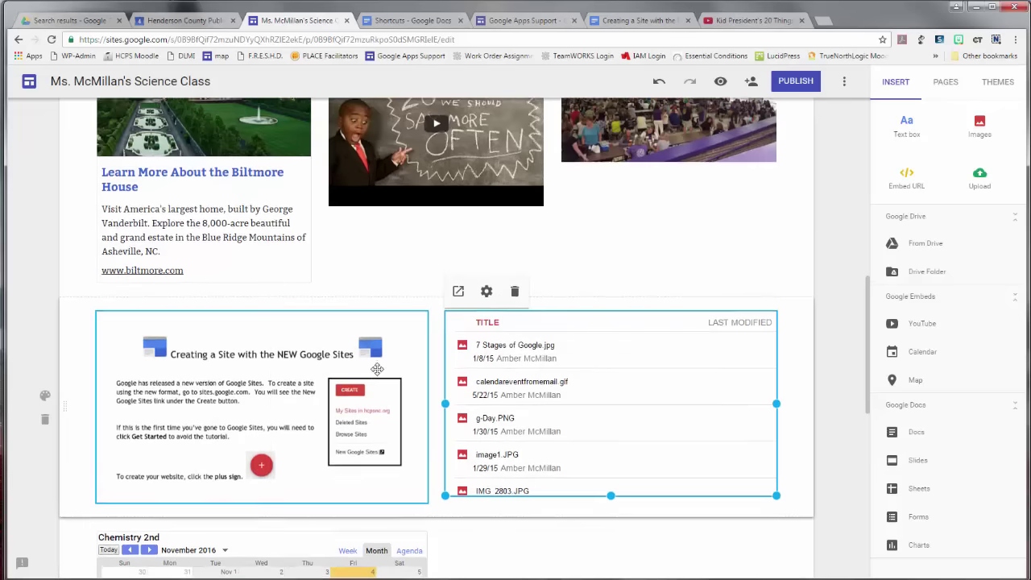
scroll(379, 371, "down", 6)
scroll(379, 371, "up", 1)
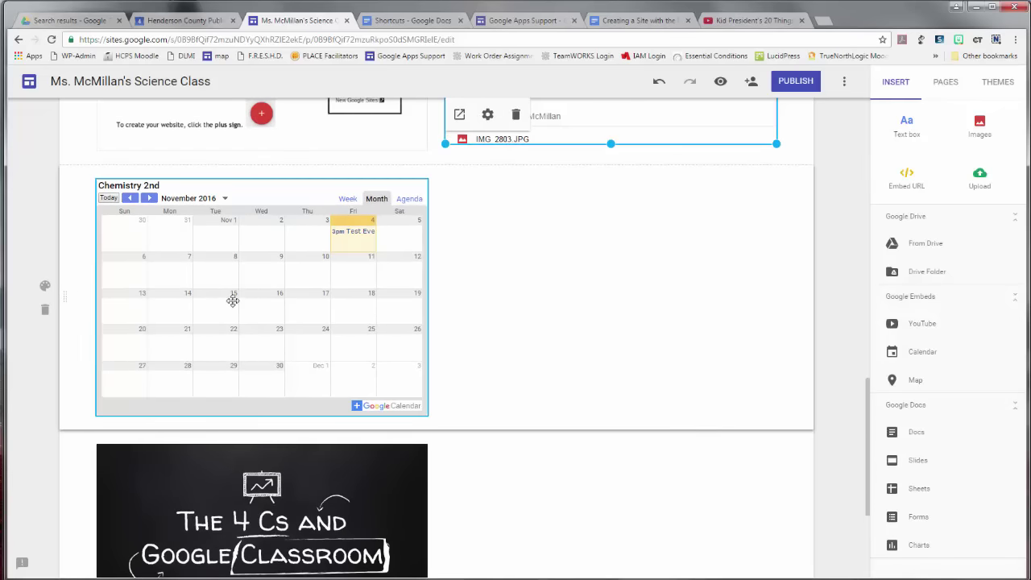
left_click_drag(232, 300, 350, 290)
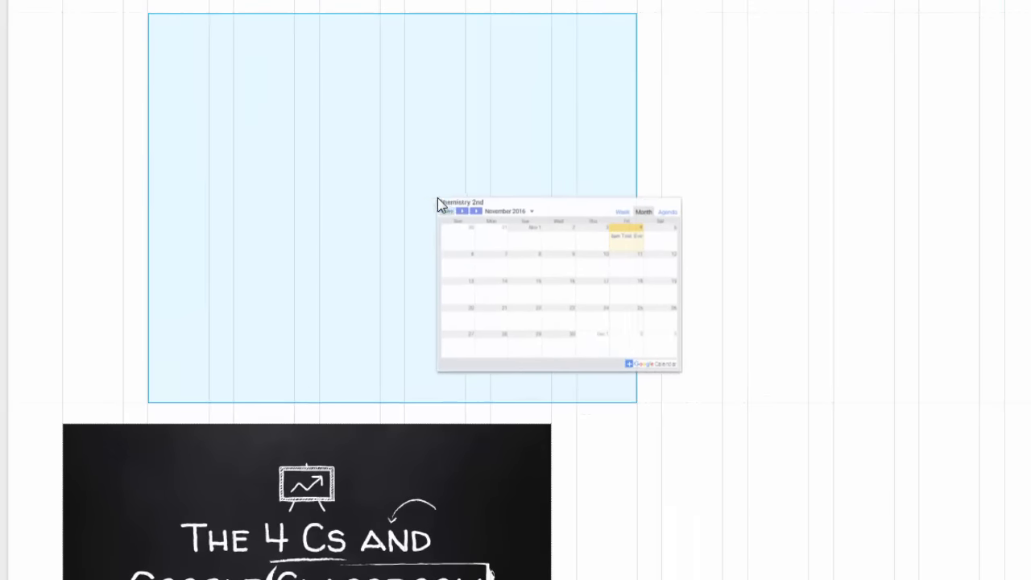
Step: Drop the Chemistry 2nd calendar embed centered in a new row, then review the page
left_click_drag(438, 199, 593, 194)
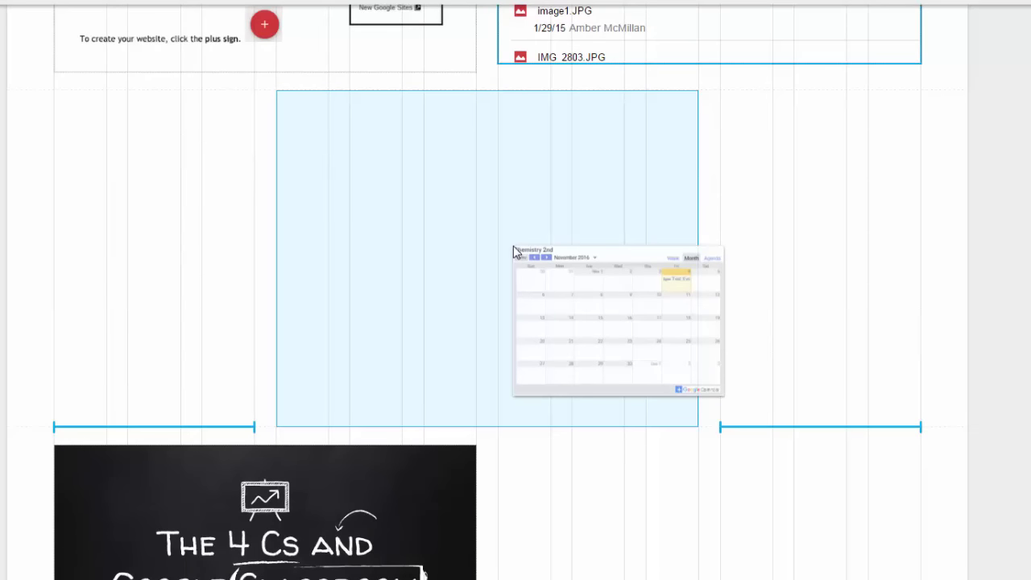
left_click_drag(514, 251, 513, 251)
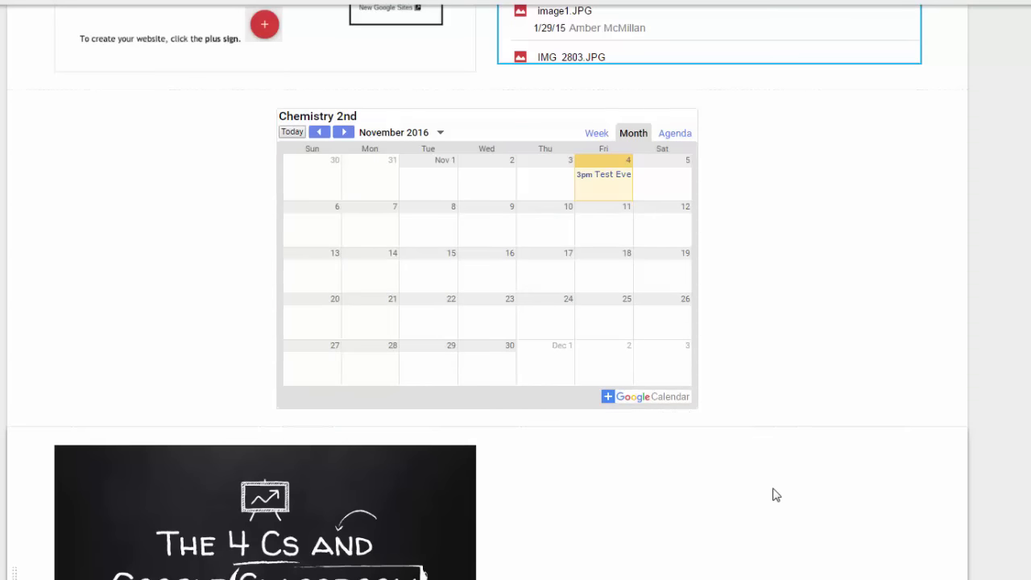
scroll(776, 495, "down", 2)
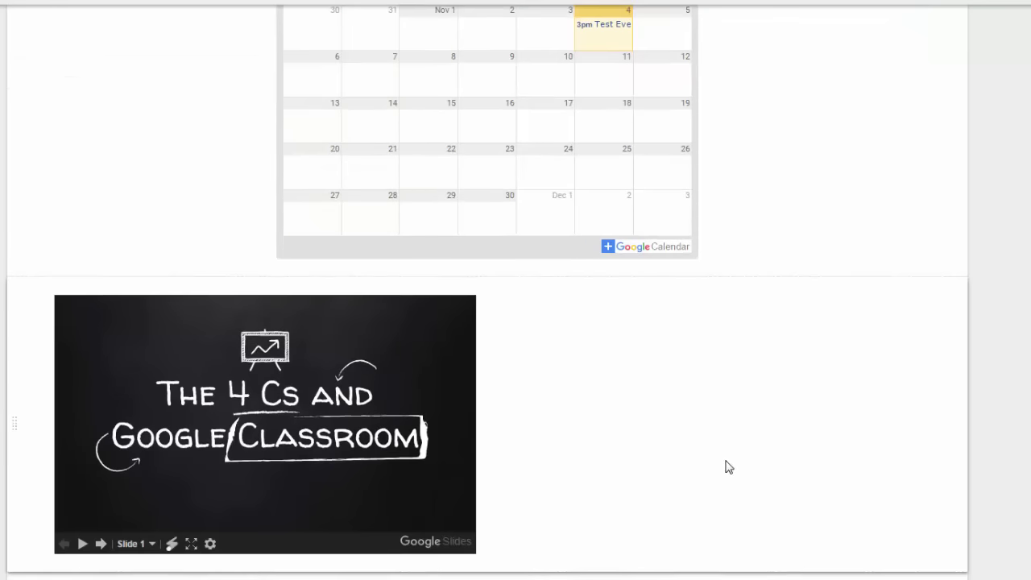
scroll(729, 467, "down", 2)
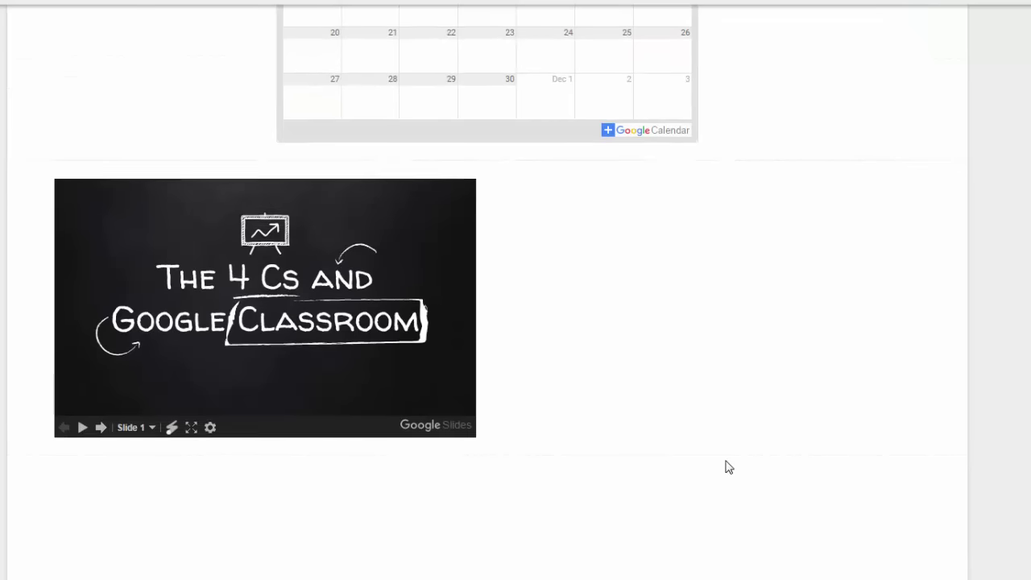
scroll(728, 467, "up", 1)
scroll(729, 467, "up", 3)
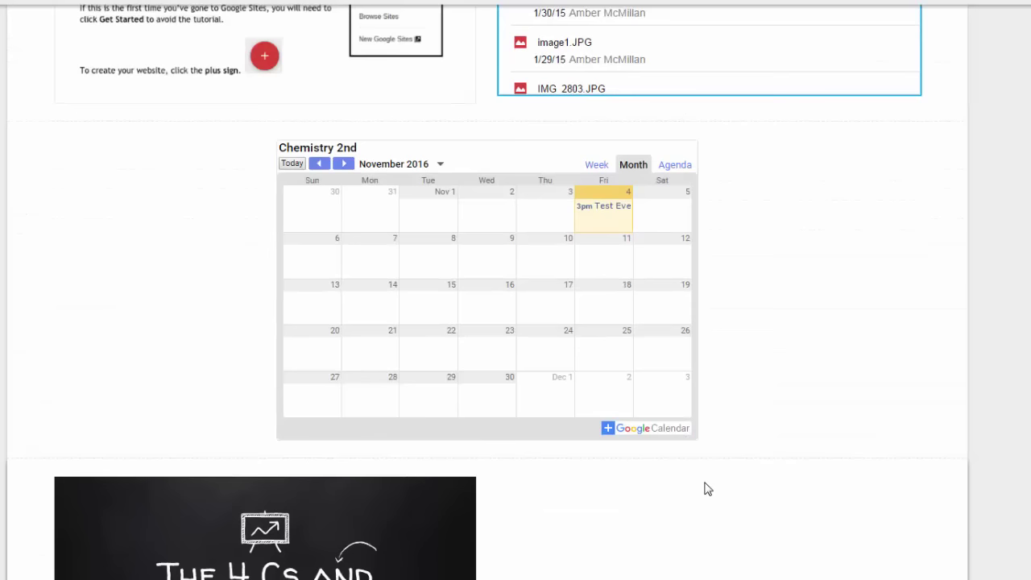
scroll(707, 489, "up", 2)
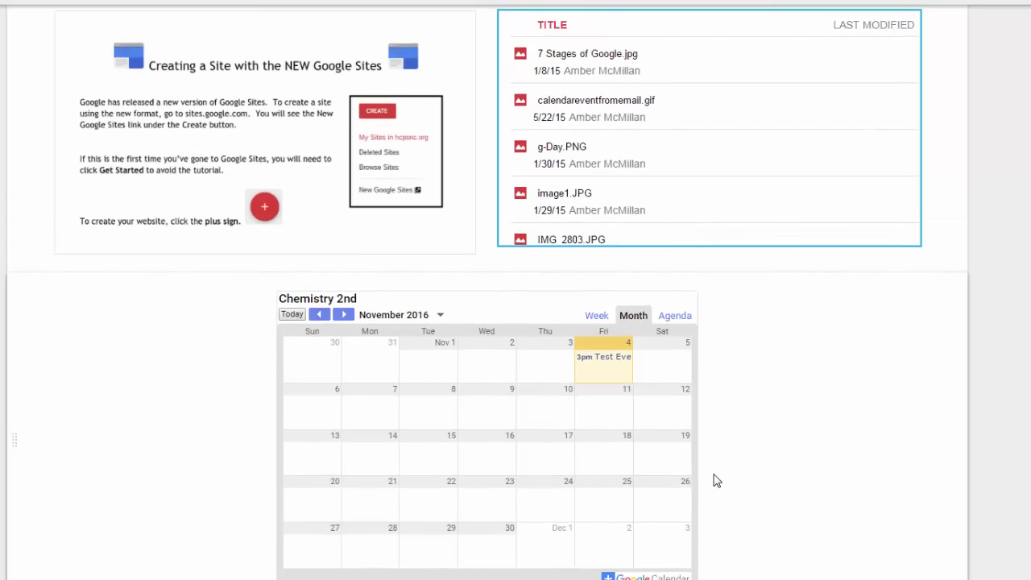
scroll(714, 478, "up", 2)
scroll(716, 480, "up", 4)
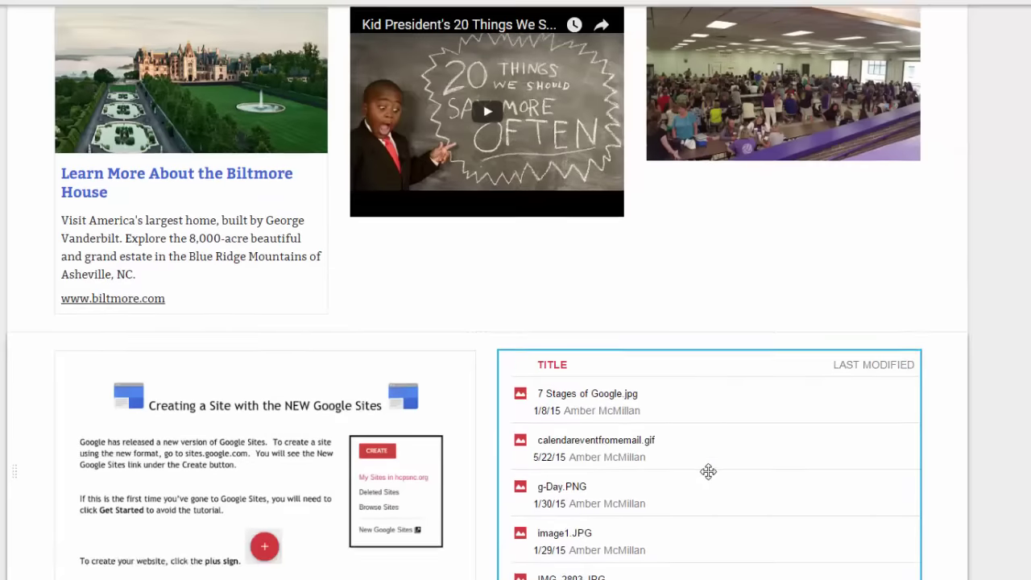
scroll(704, 470, "up", 2)
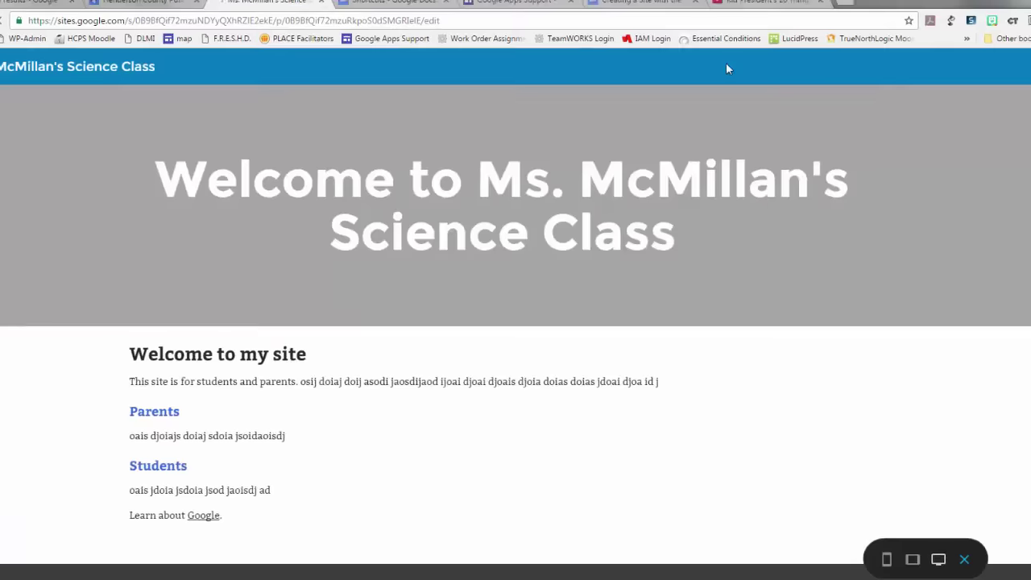
Step: Scroll the visitor preview, then close it to resume editing the Science Class page
scroll(570, 385, "down", 5)
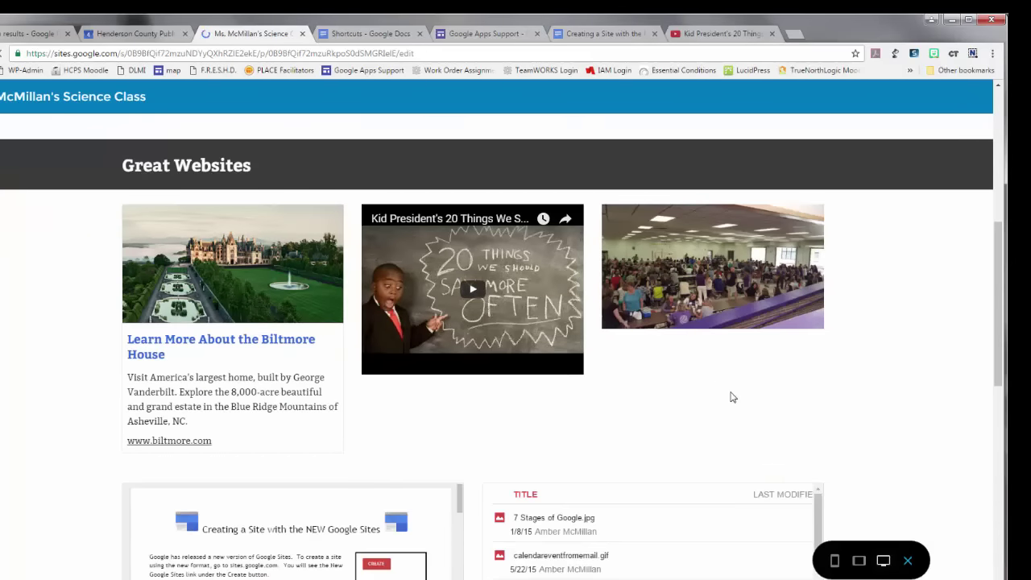
left_click(908, 560)
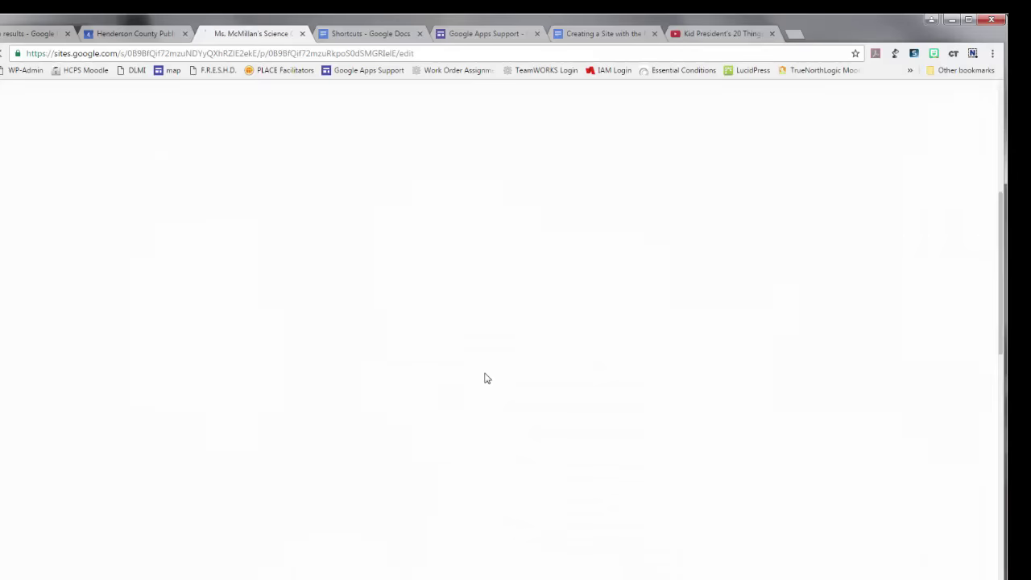
Step: Narrow the welcome text to the left half and place the enlarged crowd photo beside it
scroll(412, 310, "down", 2)
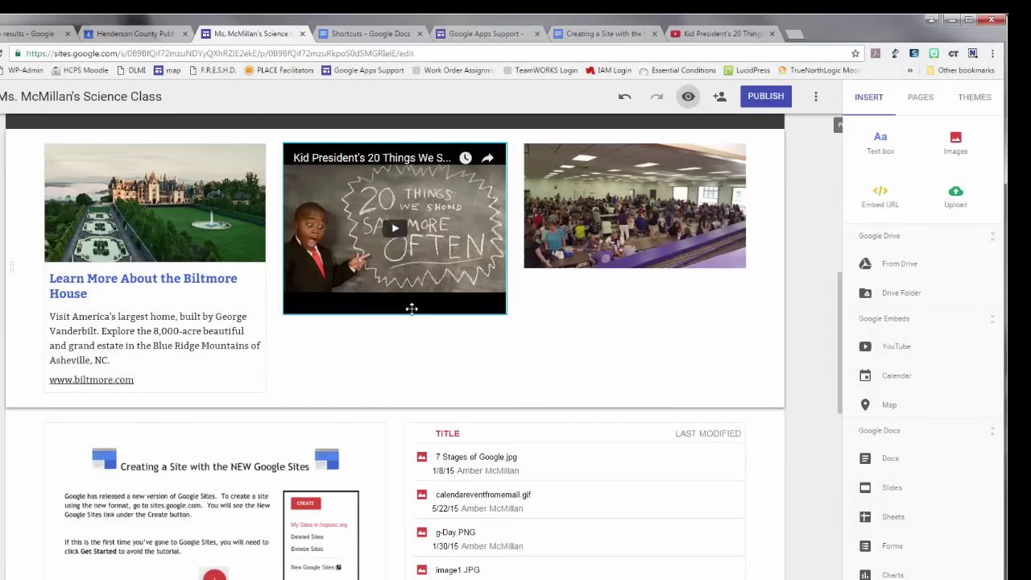
scroll(411, 311, "up", 4)
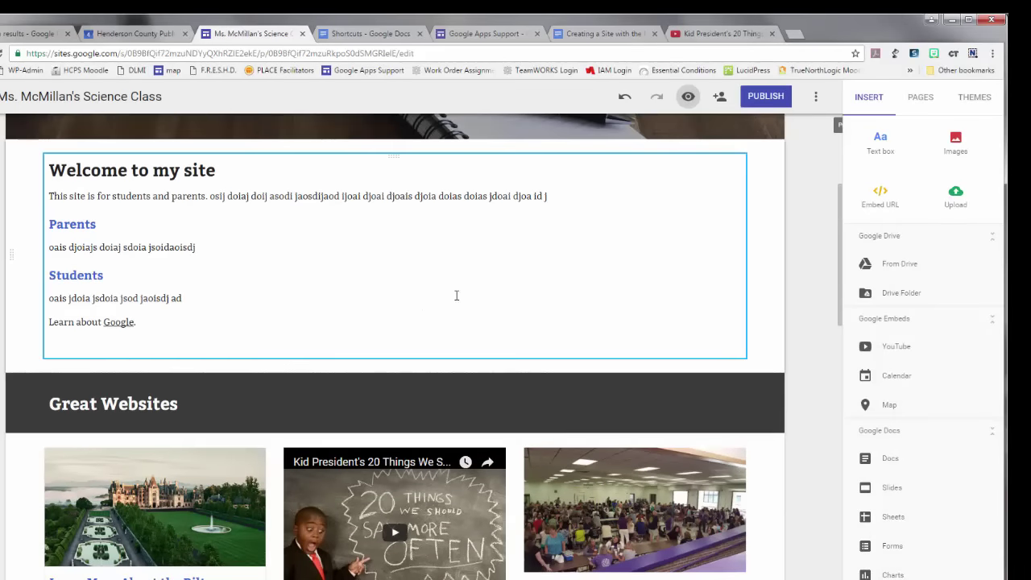
left_click(706, 249)
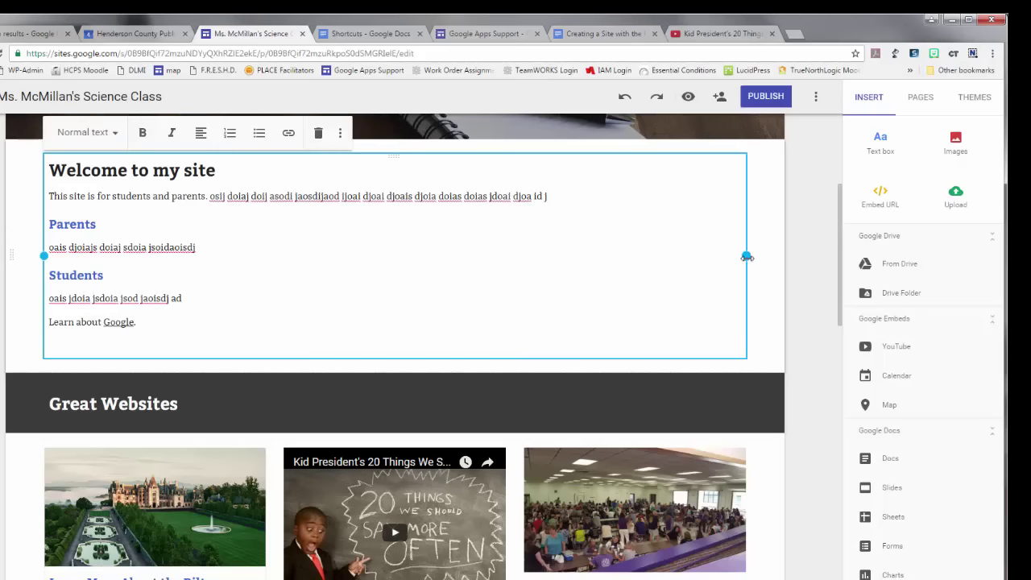
left_click_drag(746, 256, 370, 251)
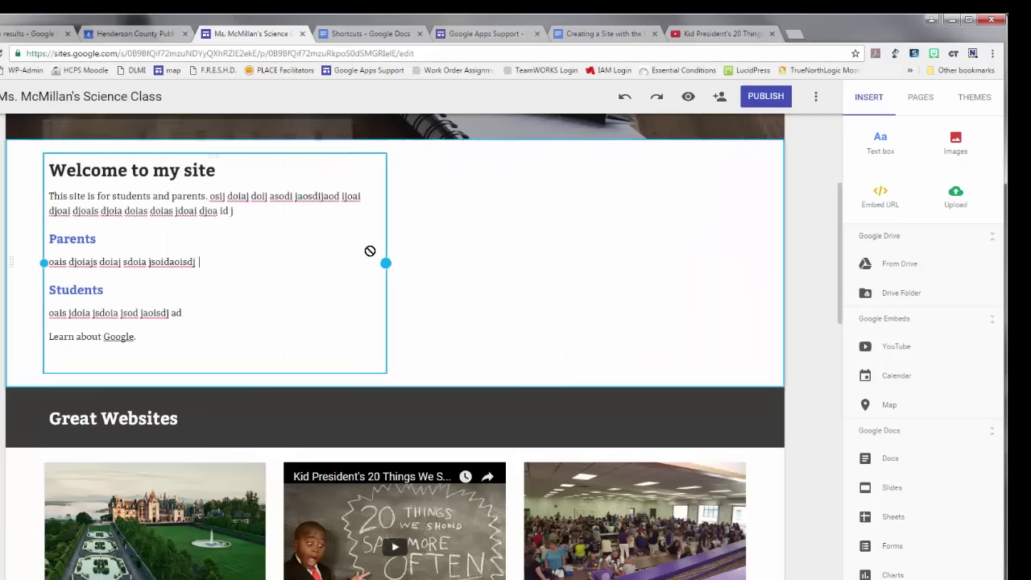
left_click_drag(588, 508, 545, 273)
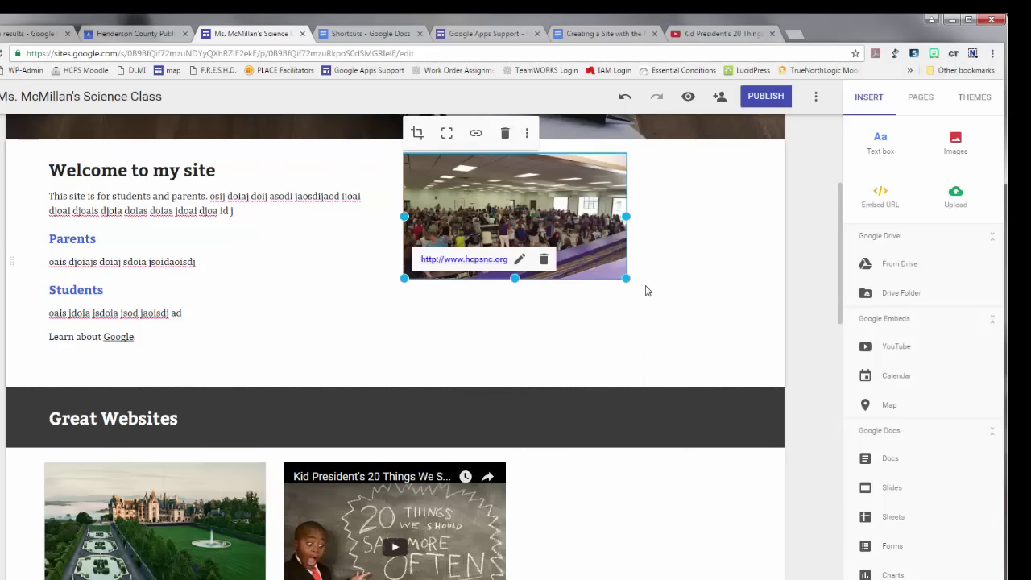
left_click_drag(635, 289, 746, 364)
left_click(355, 330)
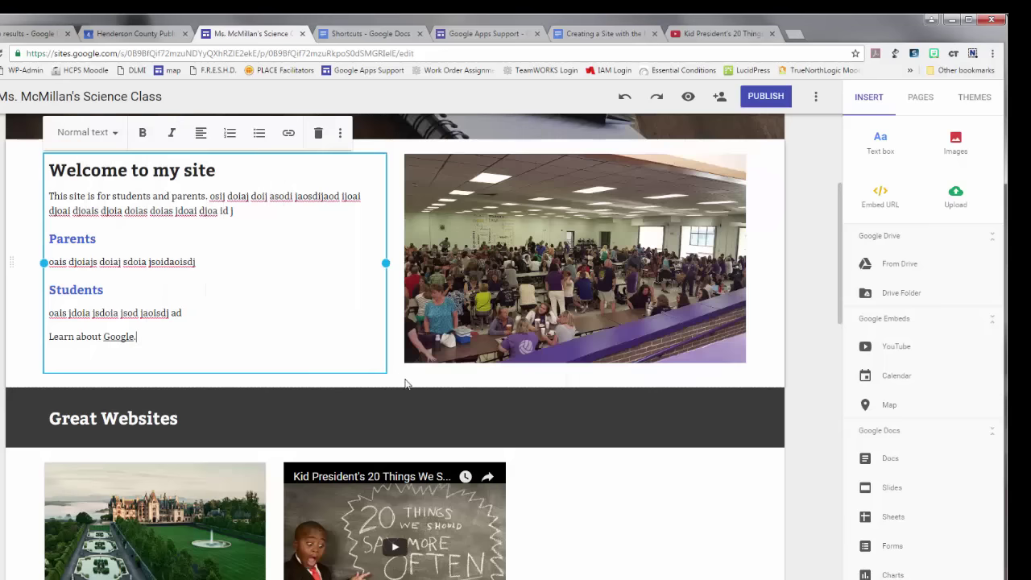
left_click(589, 476)
Step: Move the Kid President video right of the Biltmore card and enlarge it to fill that space
scroll(579, 451, "down", 2)
left_click_drag(446, 372, 659, 368)
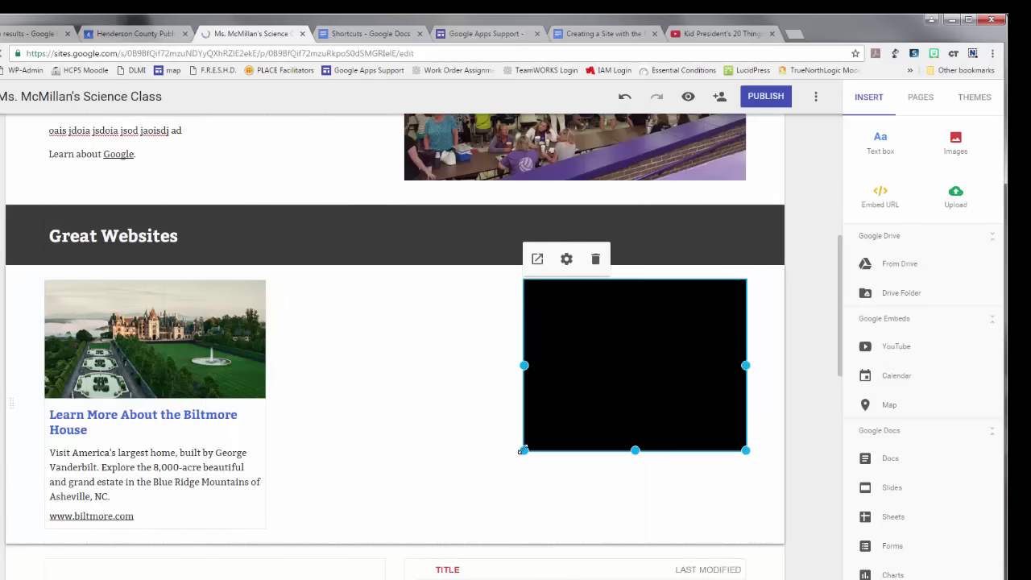
left_click_drag(522, 450, 403, 501)
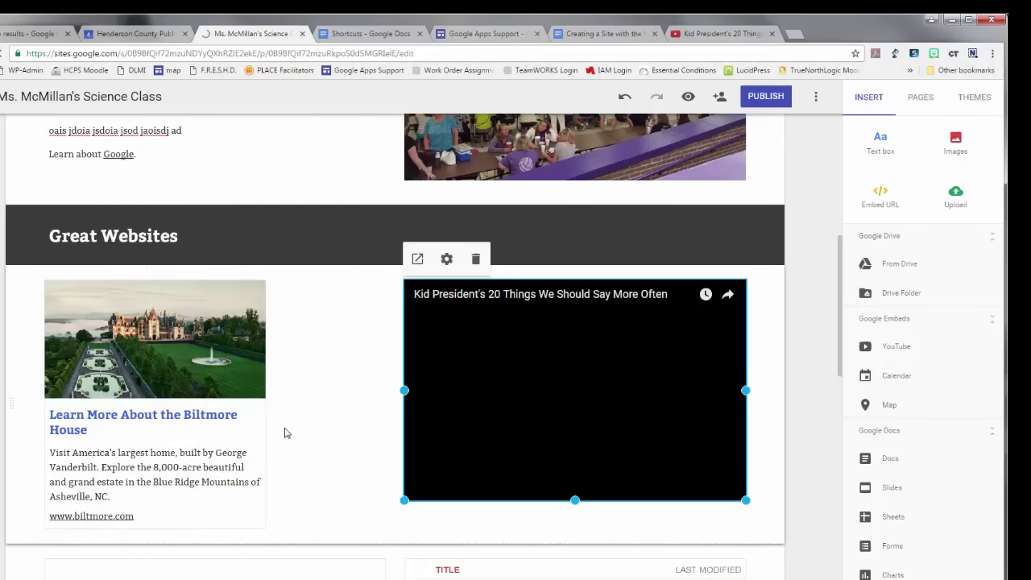
left_click(405, 501)
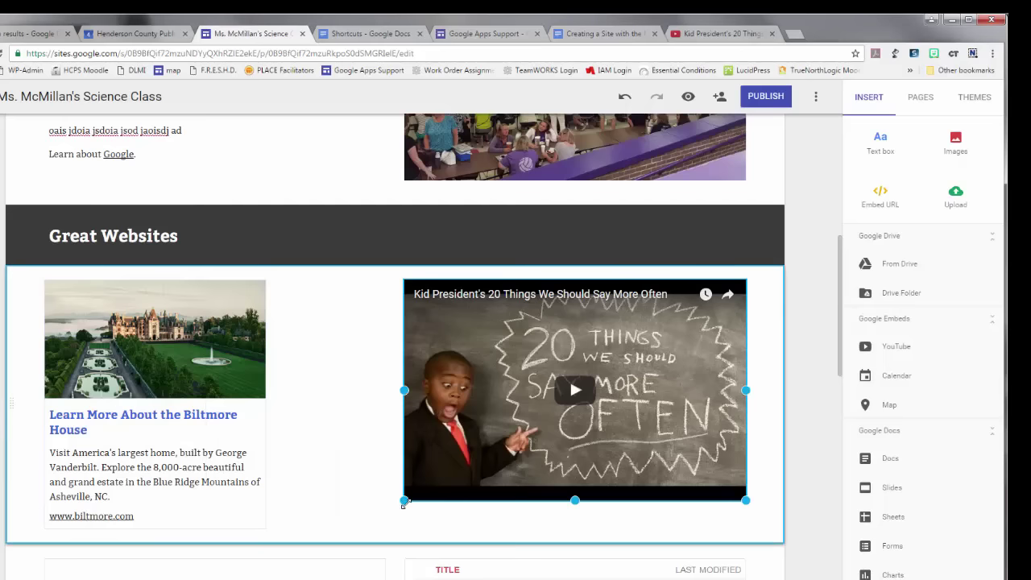
left_click_drag(405, 501, 332, 525)
scroll(318, 475, "up", 3)
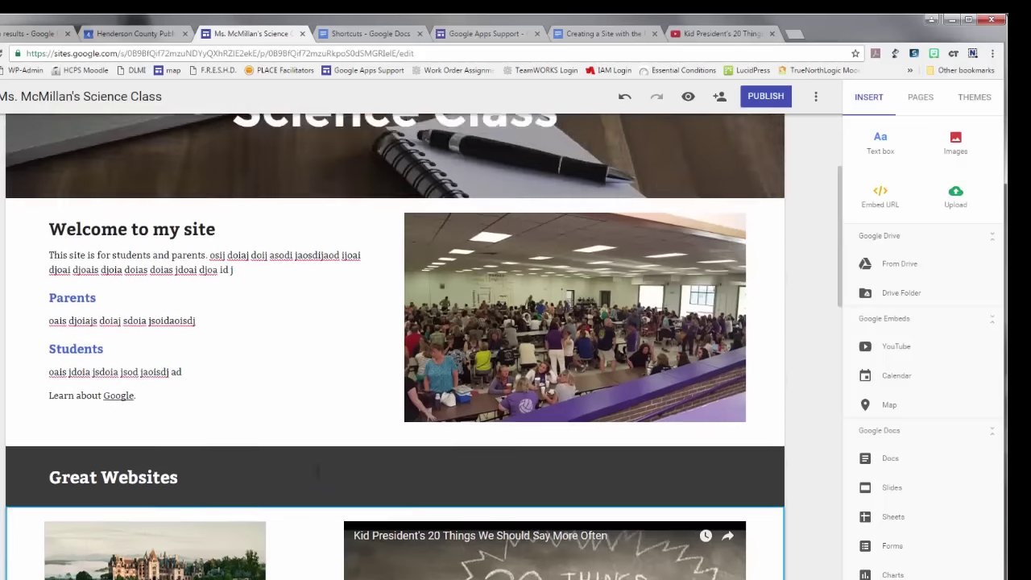
scroll(315, 474, "down", 6)
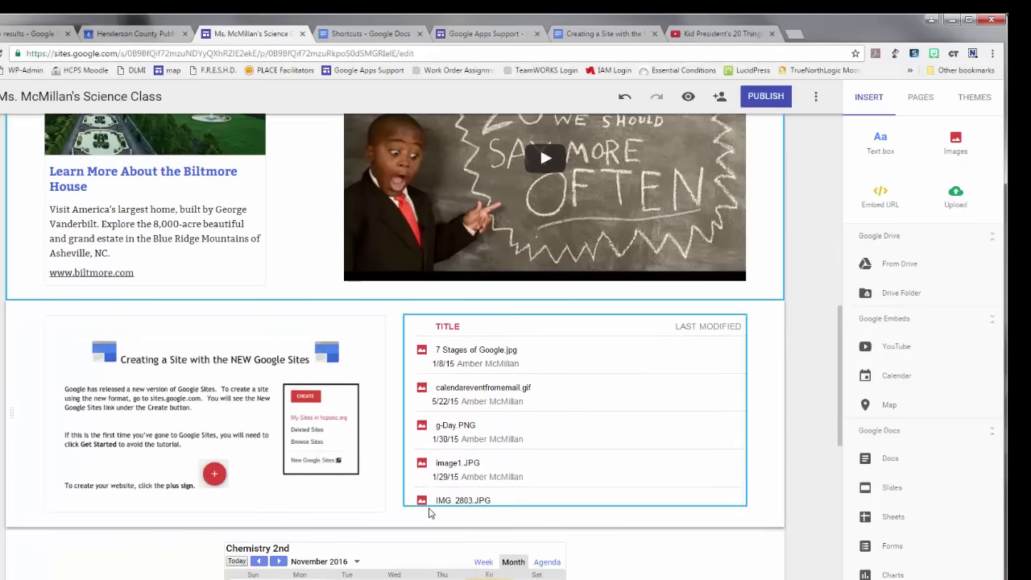
scroll(428, 515, "down", 1)
scroll(428, 508, "up", 4)
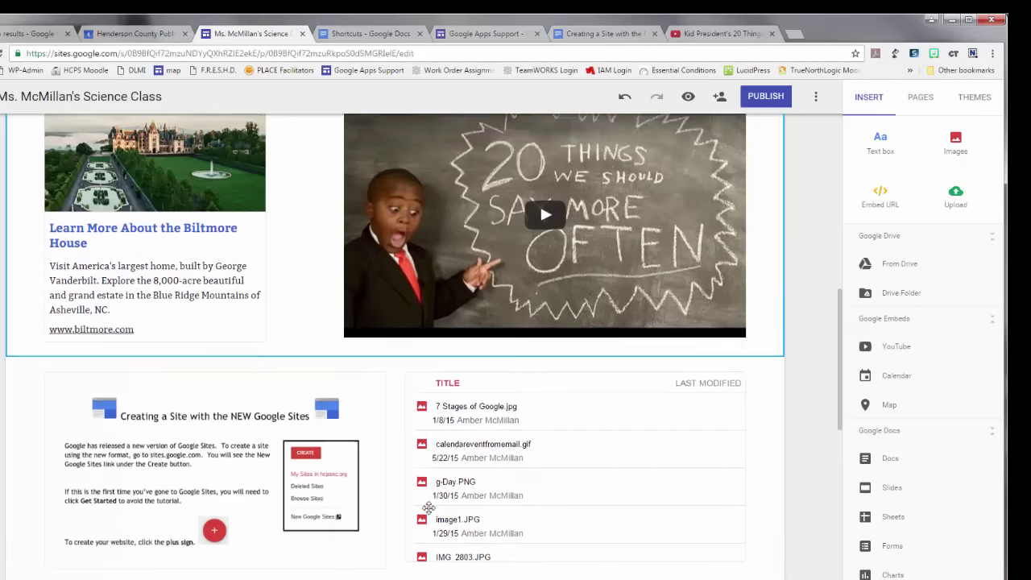
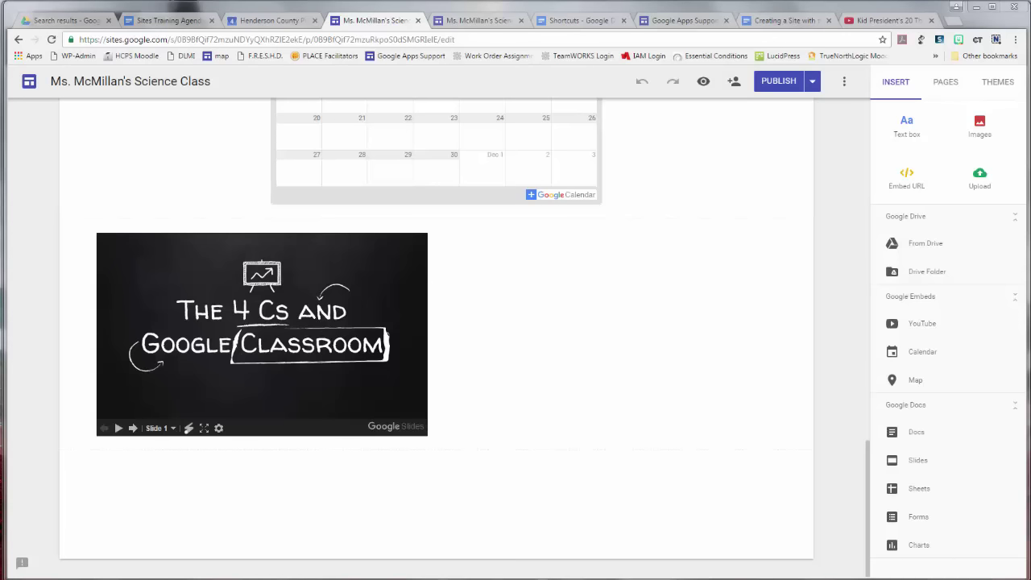
Step: Copy the school's mail.php mailform address from the tutorial's email directions, then add a text box below the slides
left_click(781, 20)
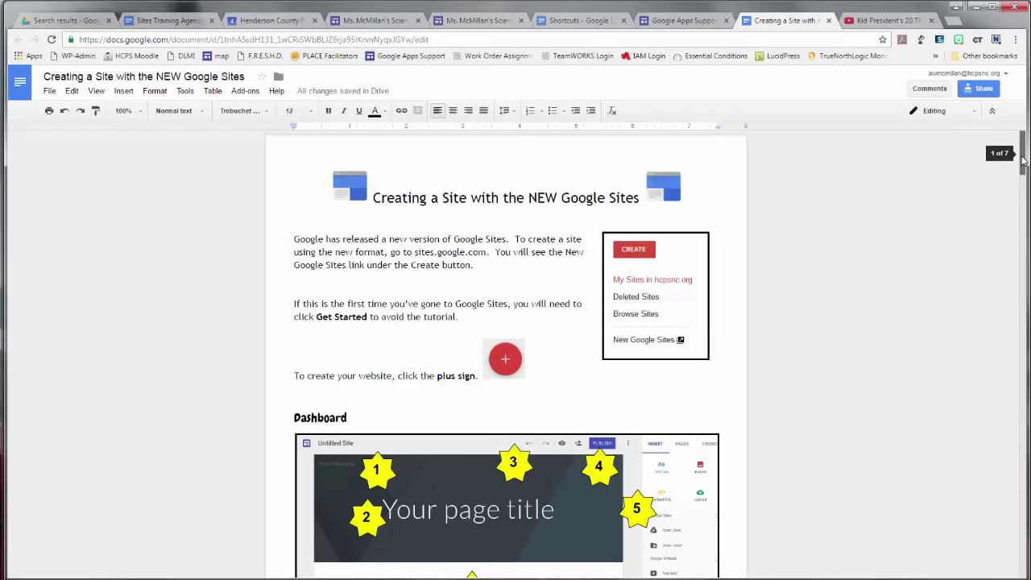
left_click_drag(1023, 161, 1023, 572)
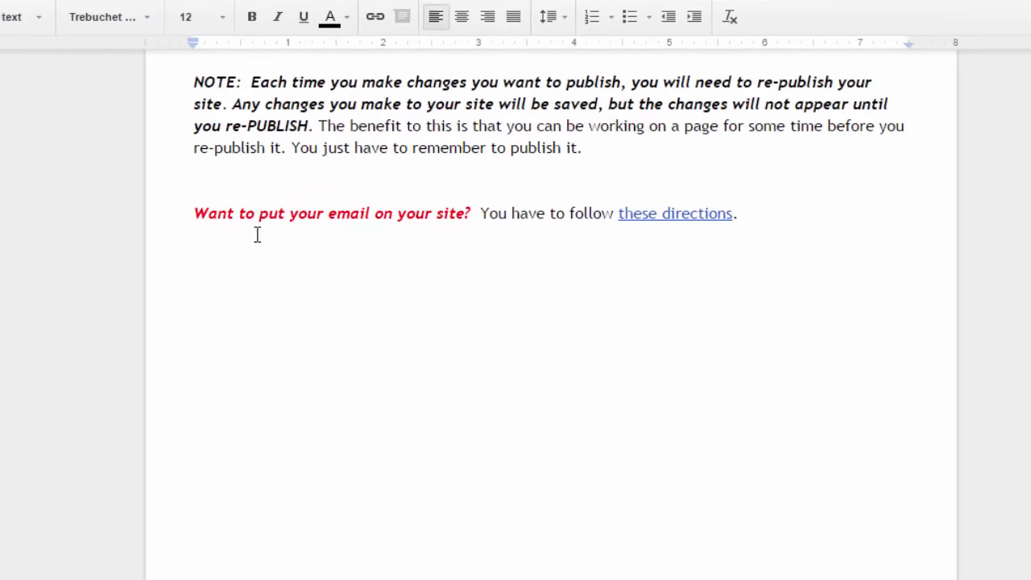
left_click(697, 213)
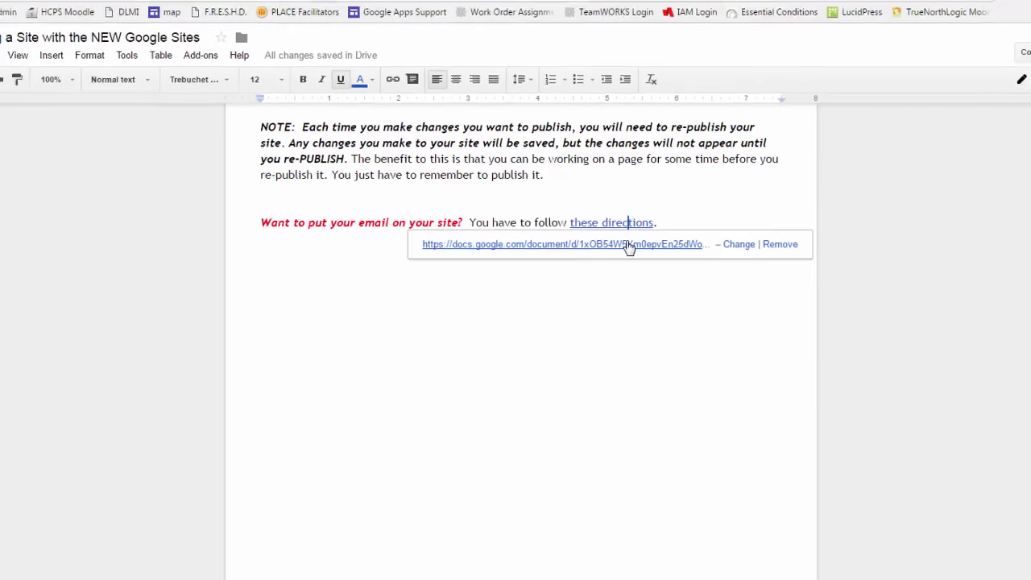
left_click(627, 244)
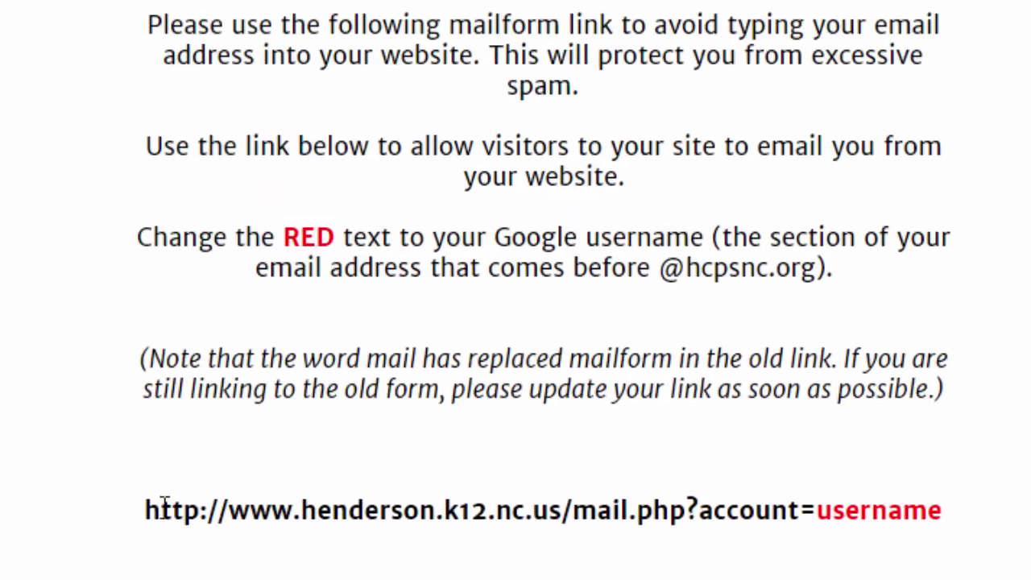
left_click_drag(164, 504, 943, 510)
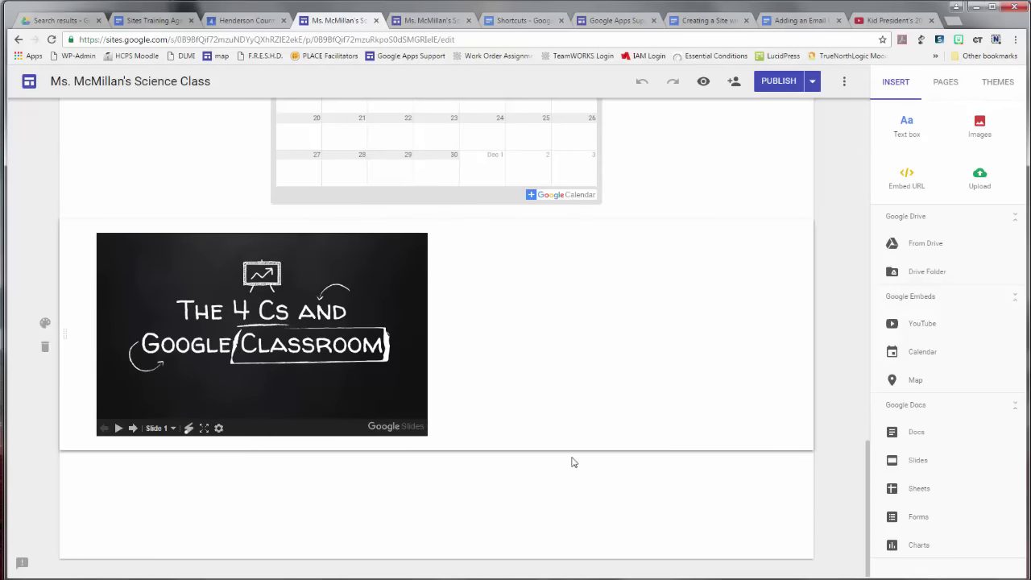
left_click(906, 129)
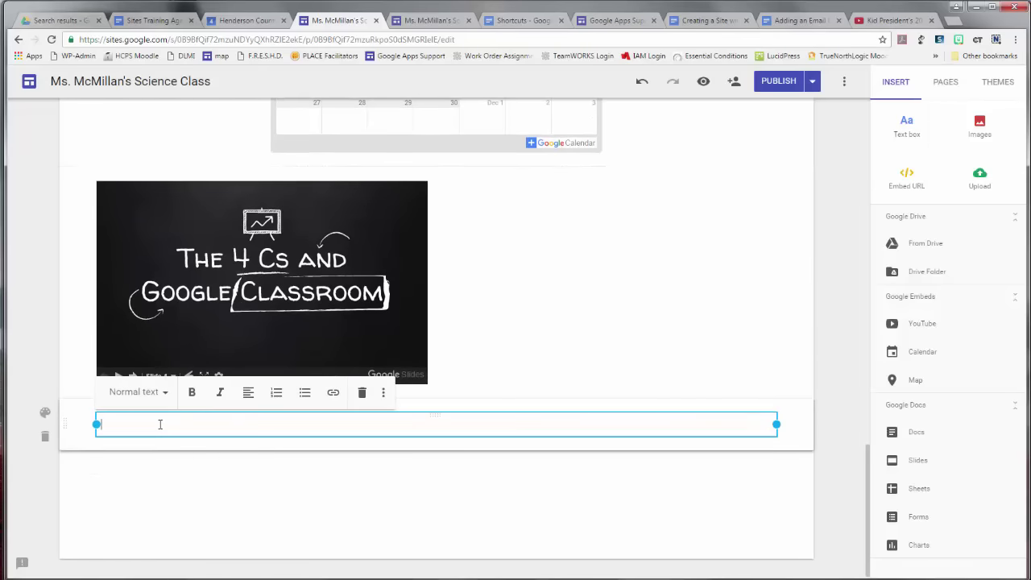
Step: Type 'Email me!' and link it to the pasted mail.php mailform address, with the teacher's username replacing 'username'
type("Email me!")
left_click_drag(143, 425, 102, 426)
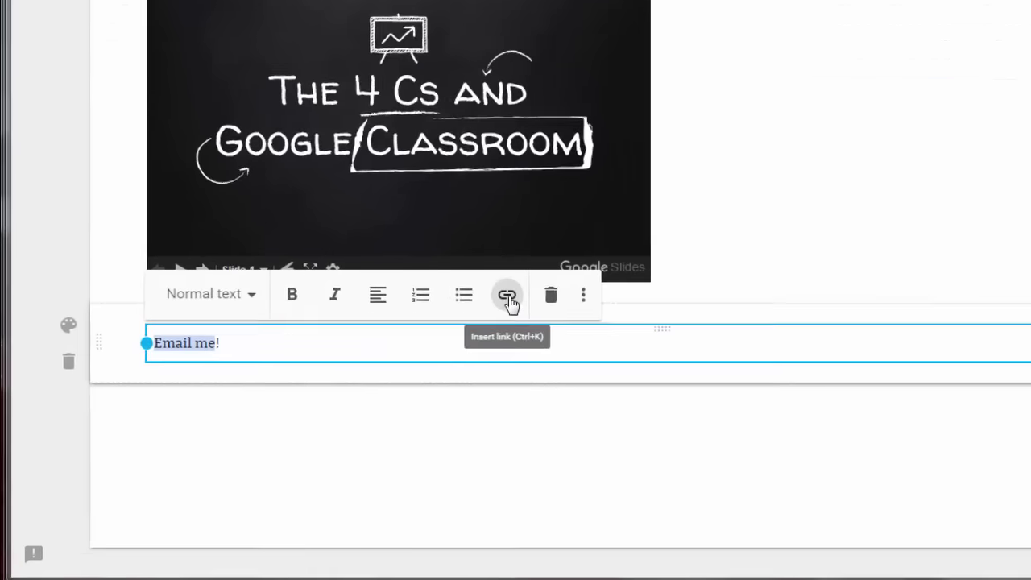
left_click(333, 393)
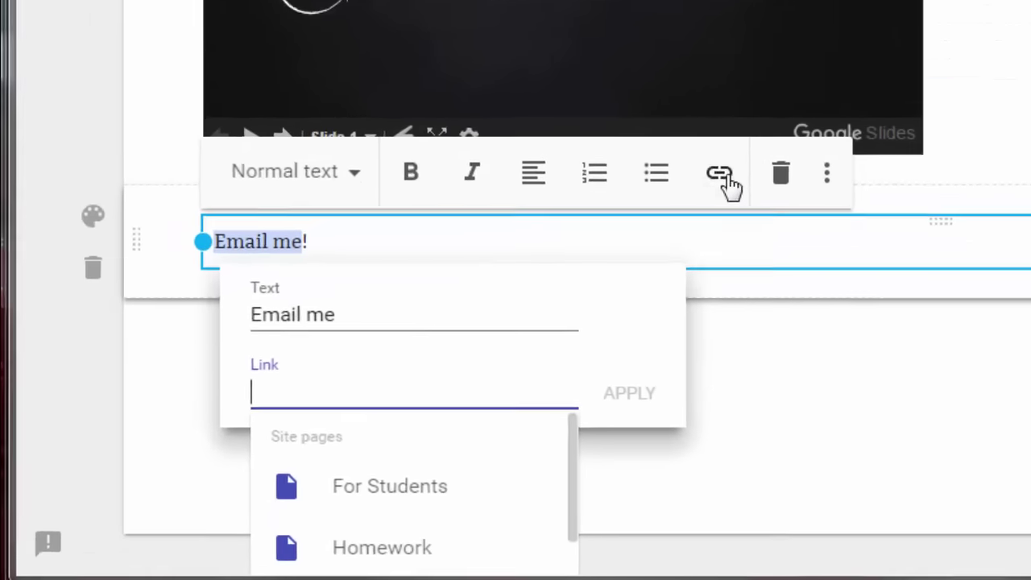
key("ctrl+v")
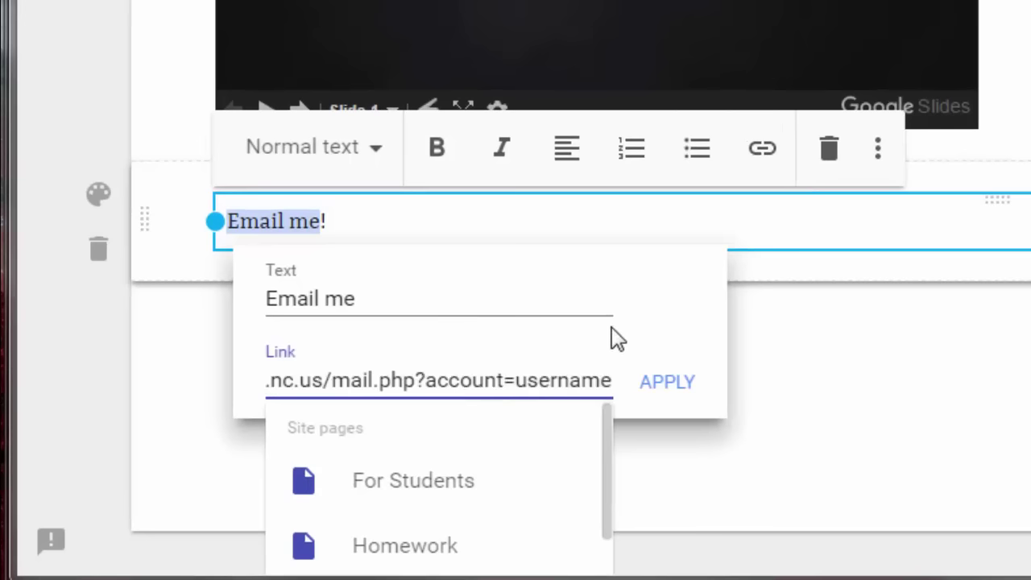
key("Left")
key("Left")
key("Left")
key("Left")
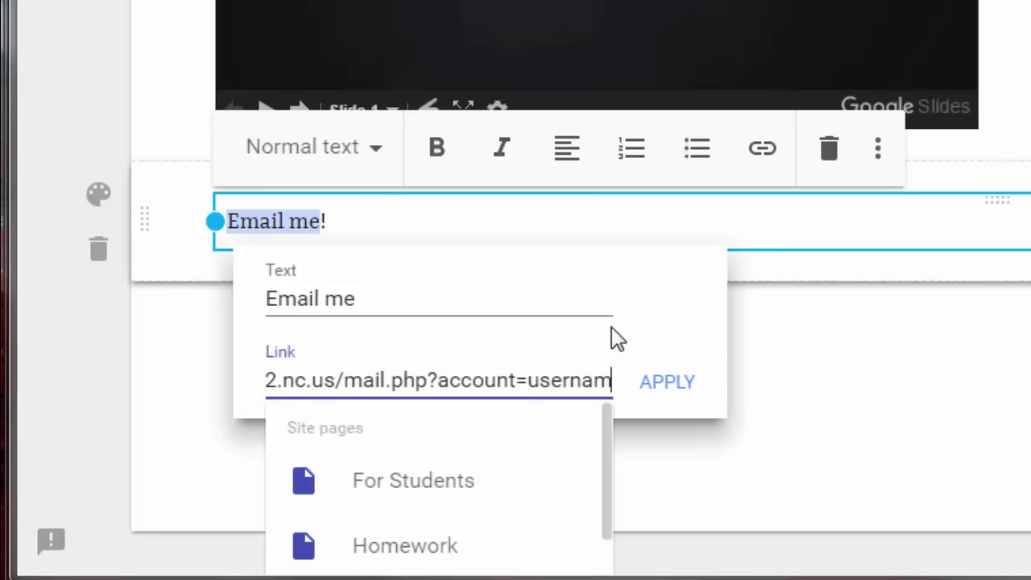
key("BackSpace")
key("BackSpace")
key("BackSpace")
key("BackSpace")
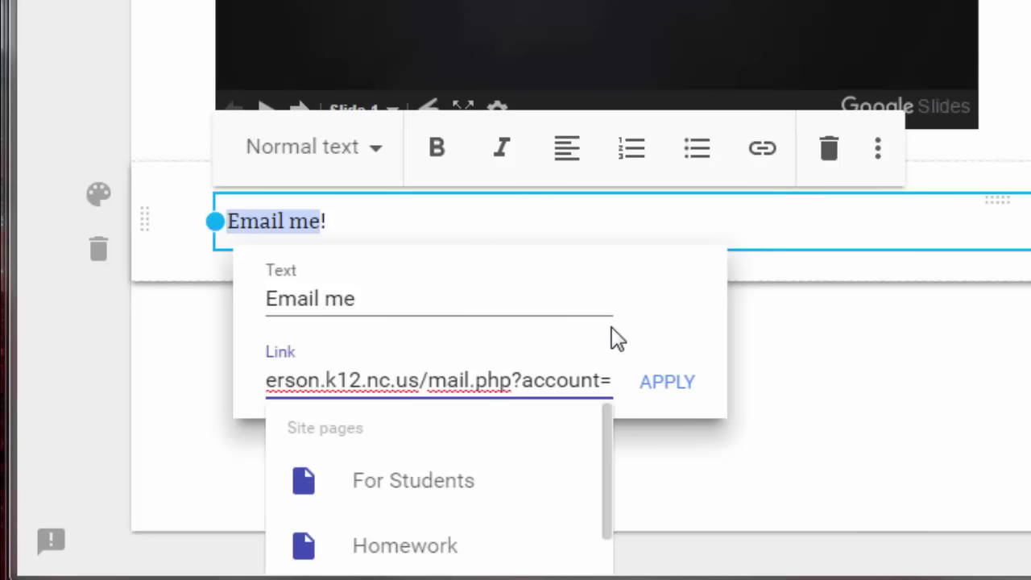
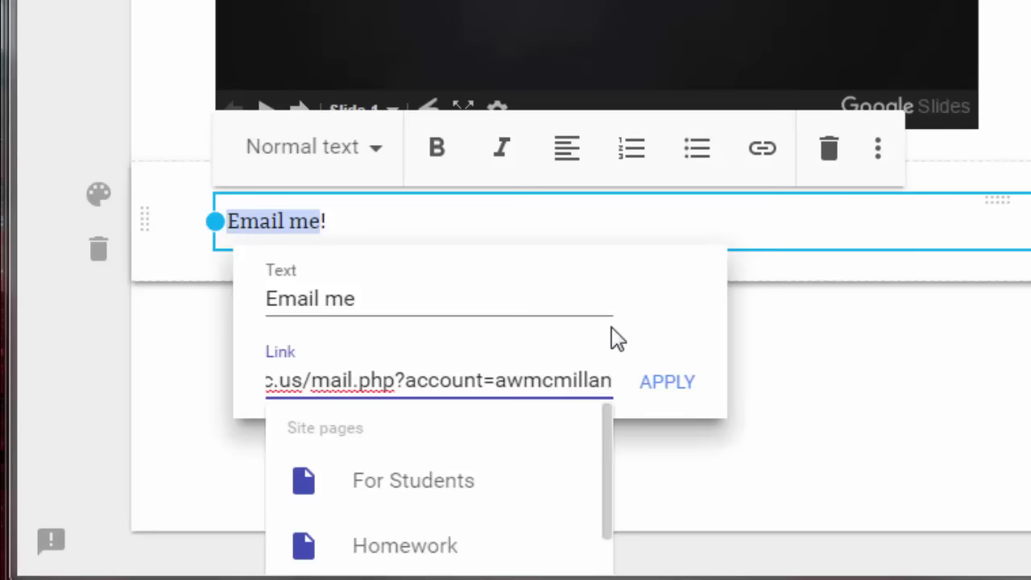
left_click(675, 385)
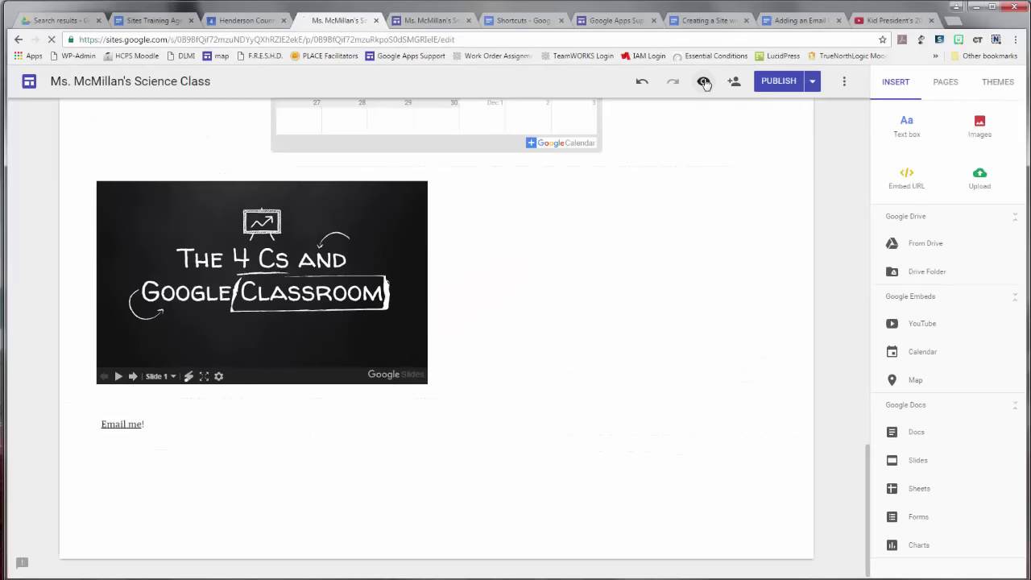
left_click(703, 81)
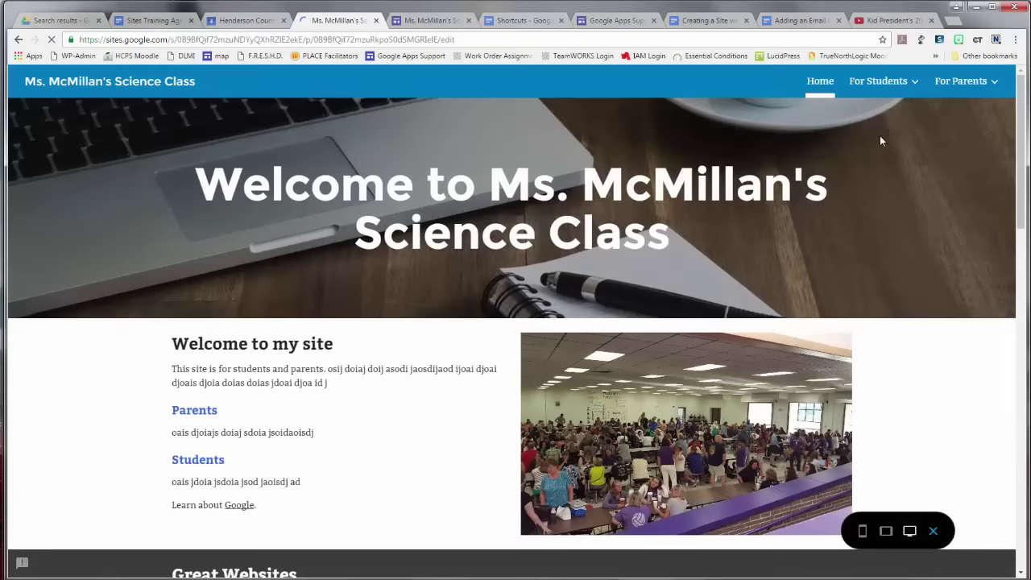
mouse_move(1021, 87)
left_click_drag(1021, 87, 1021, 431)
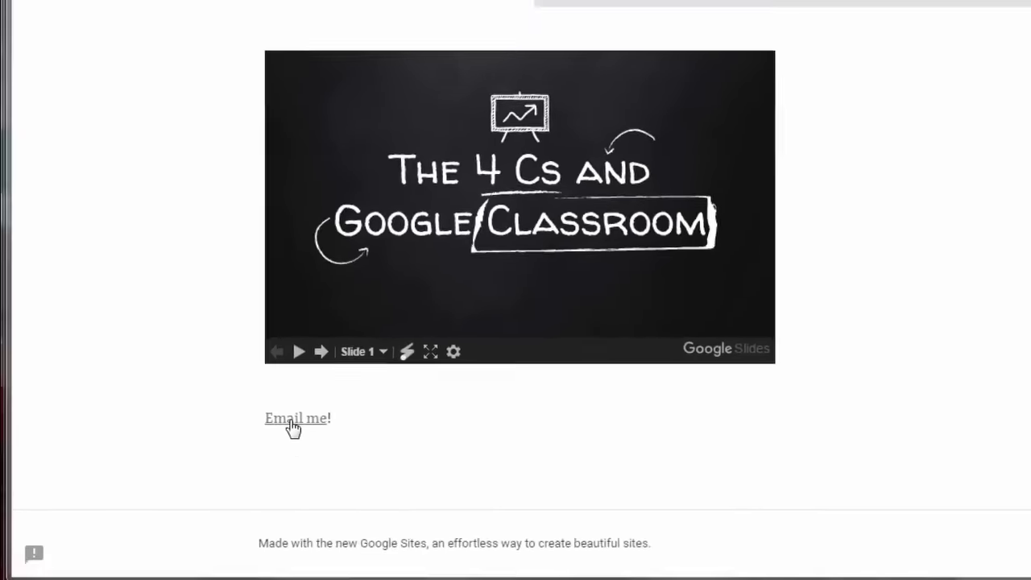
left_click(359, 384)
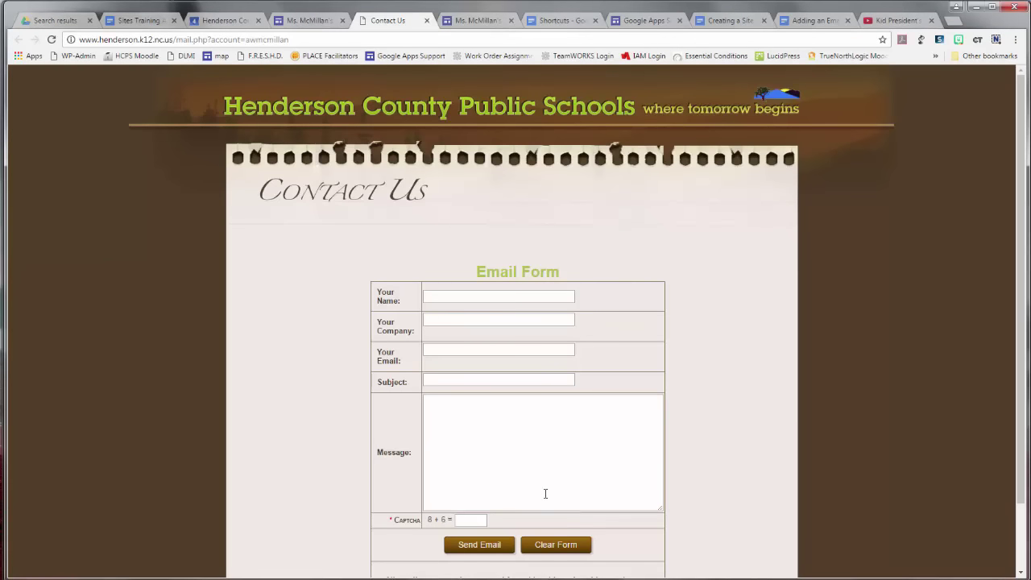
left_click(427, 20)
left_click(427, 20)
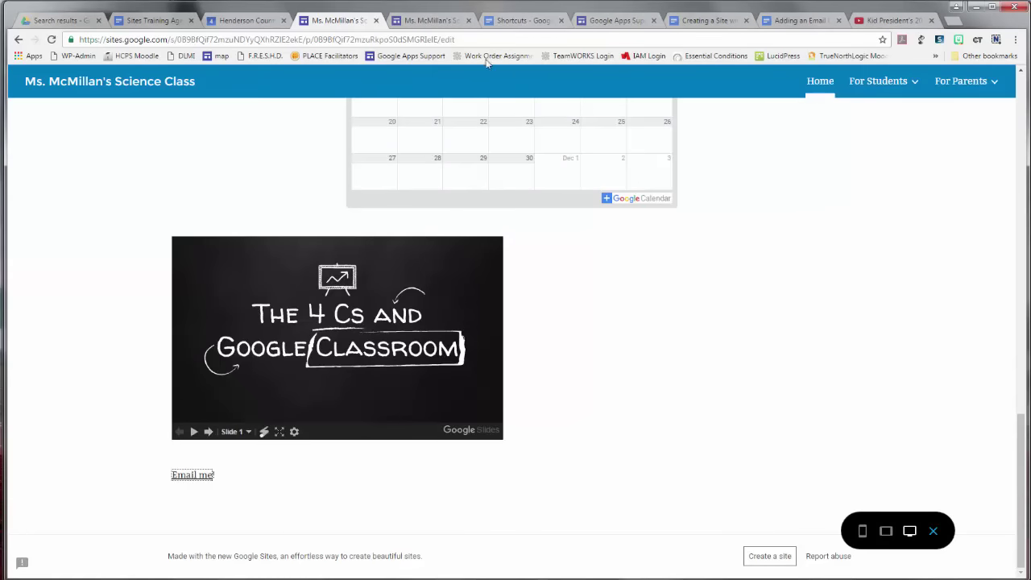
left_click(935, 531)
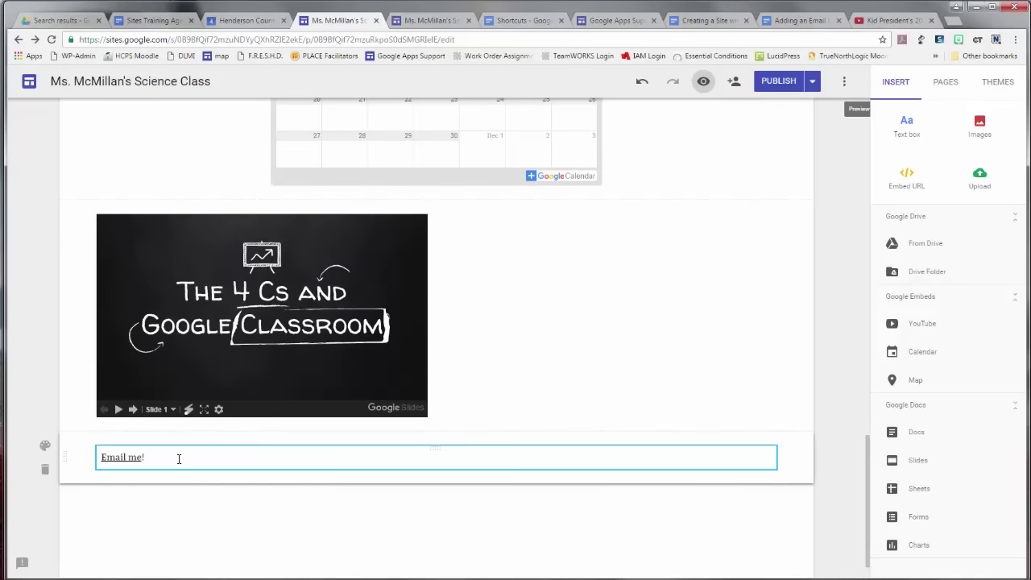
left_click(180, 458)
Step: Remove the stray blank line in the Email me! box, then show the Pages panel listing Home
key("Return")
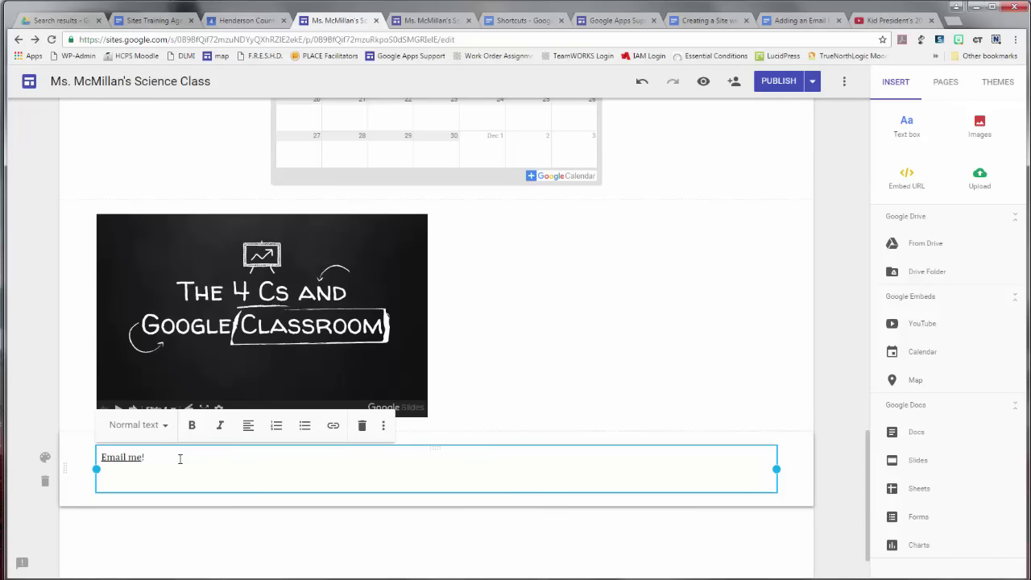
key("BackSpace")
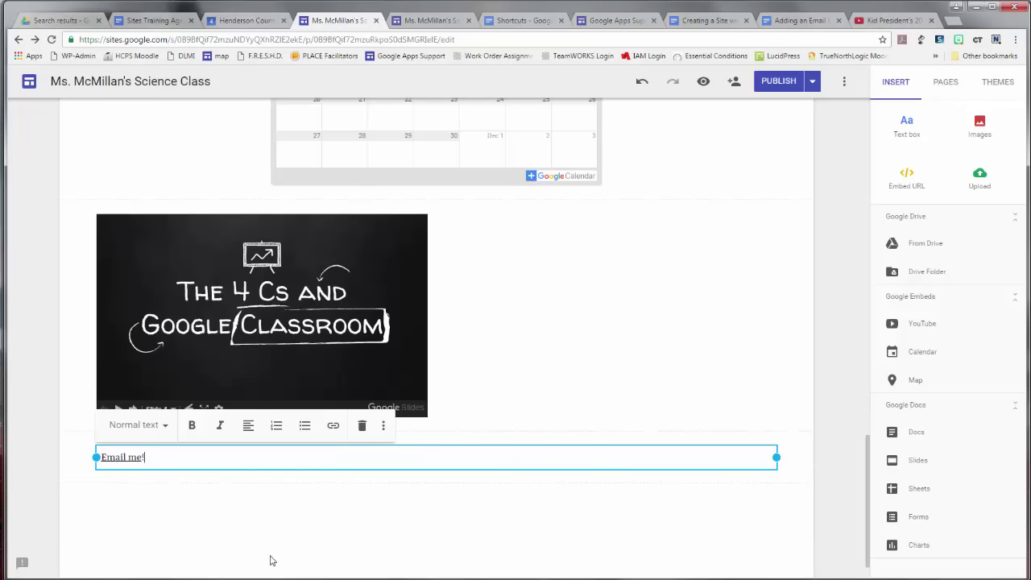
left_click(494, 529)
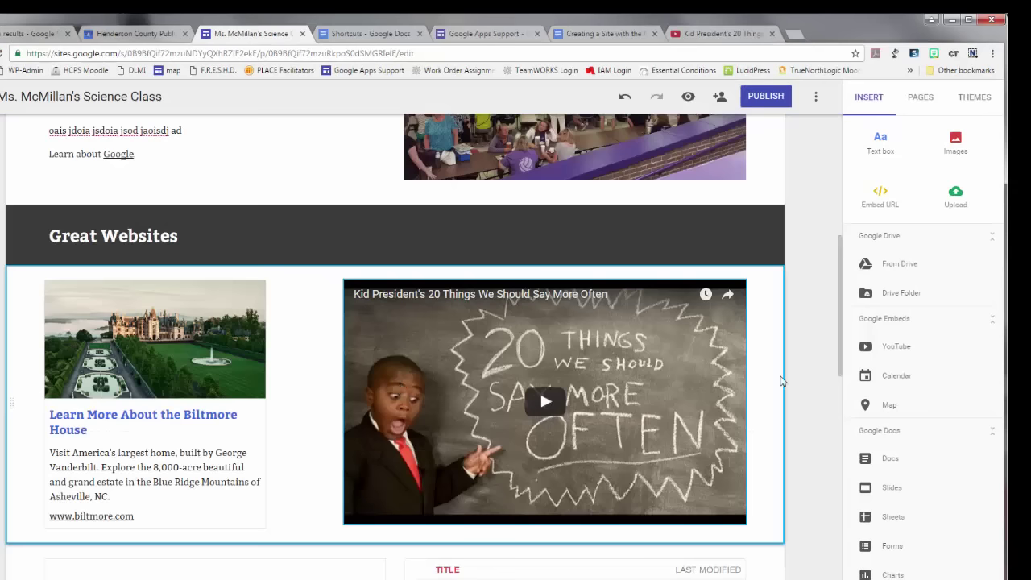
scroll(814, 381, "up", 5)
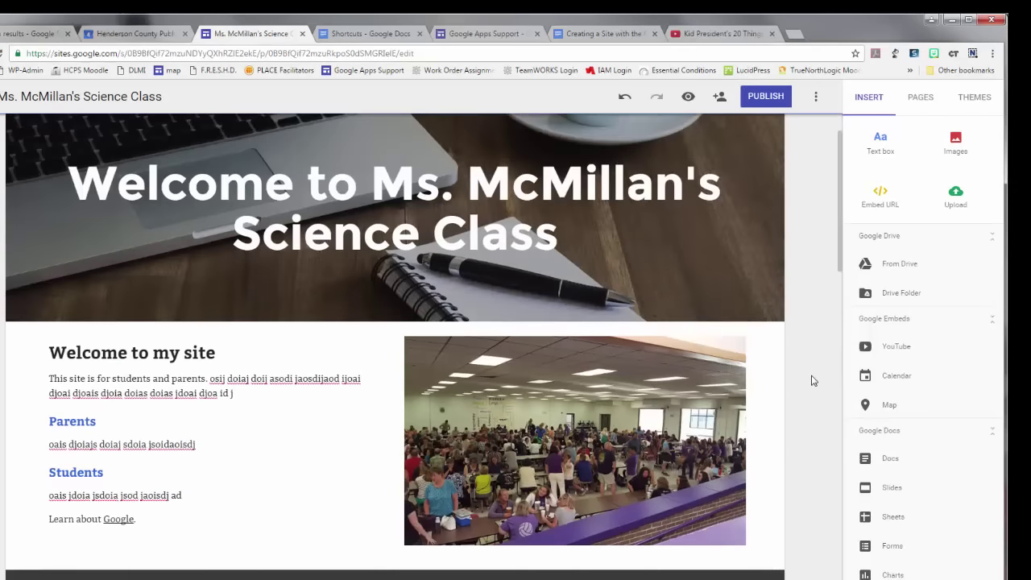
scroll(812, 380, "up", 1)
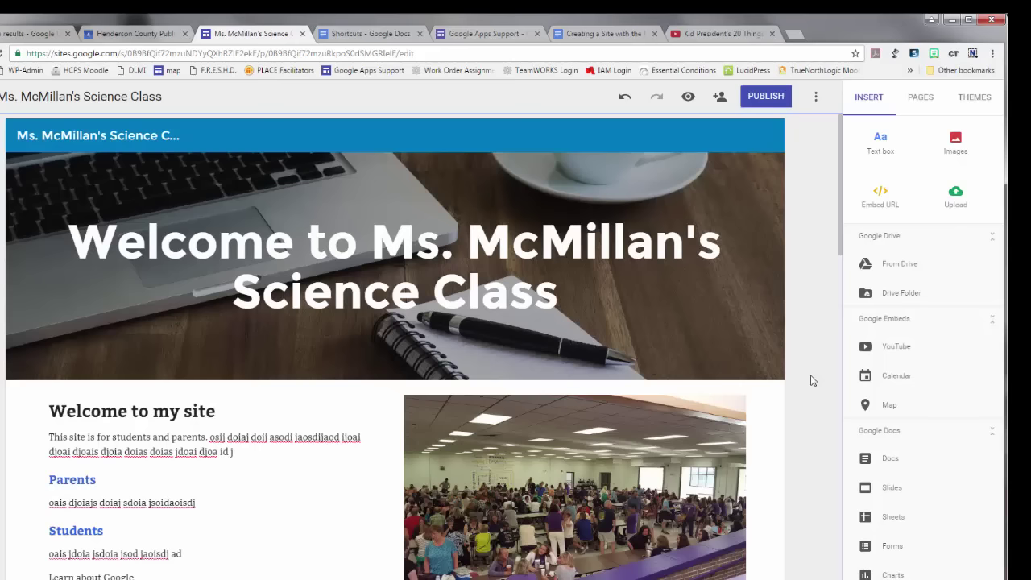
left_click(917, 100)
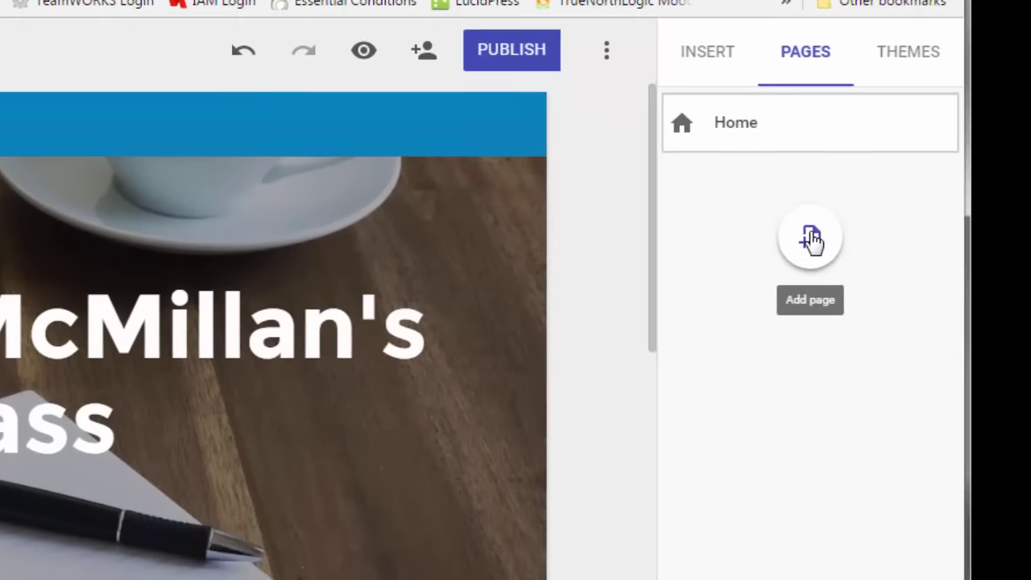
Step: Create a new page named Homework
left_click(811, 239)
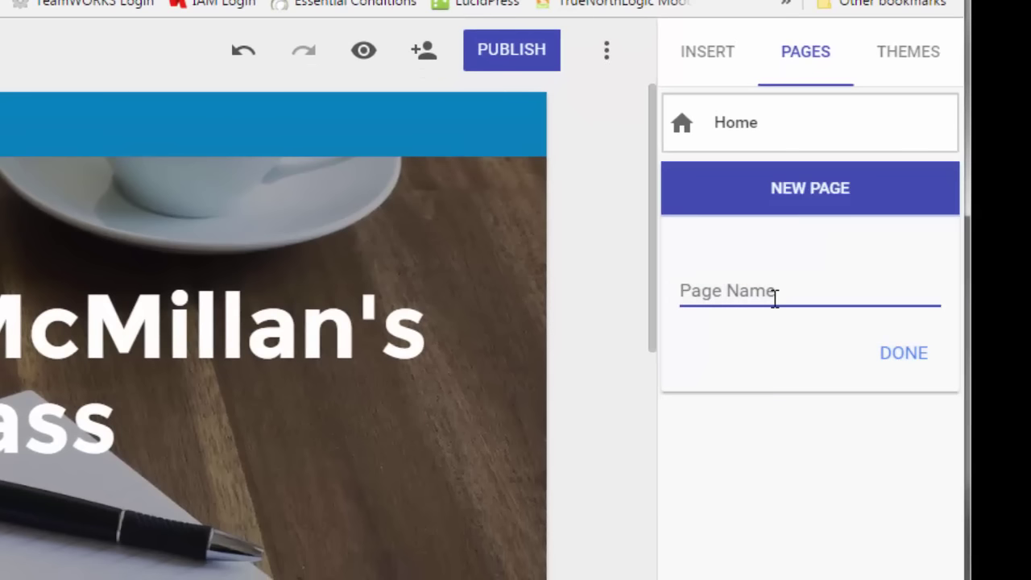
type("Home")
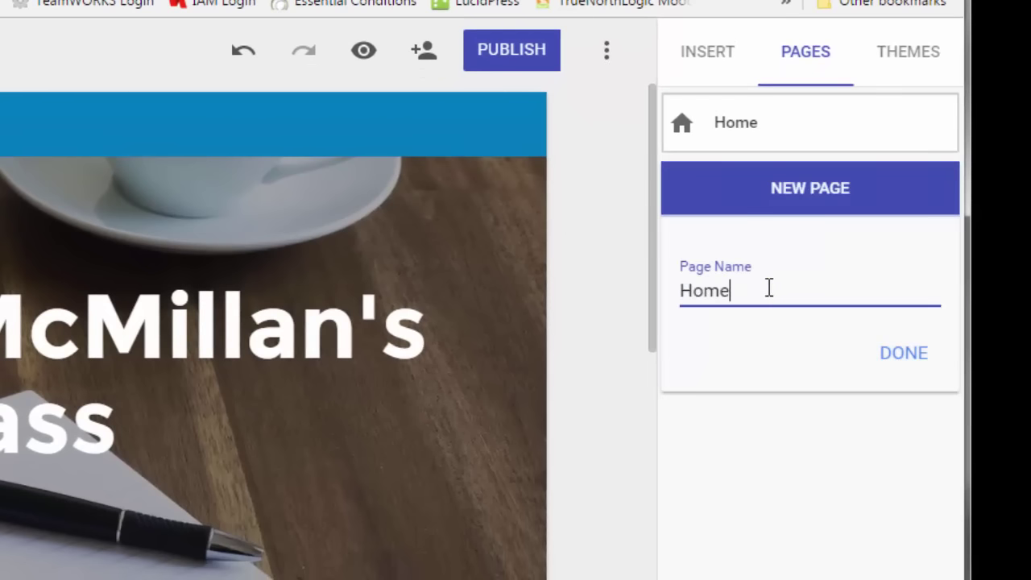
type("work")
left_click(895, 359)
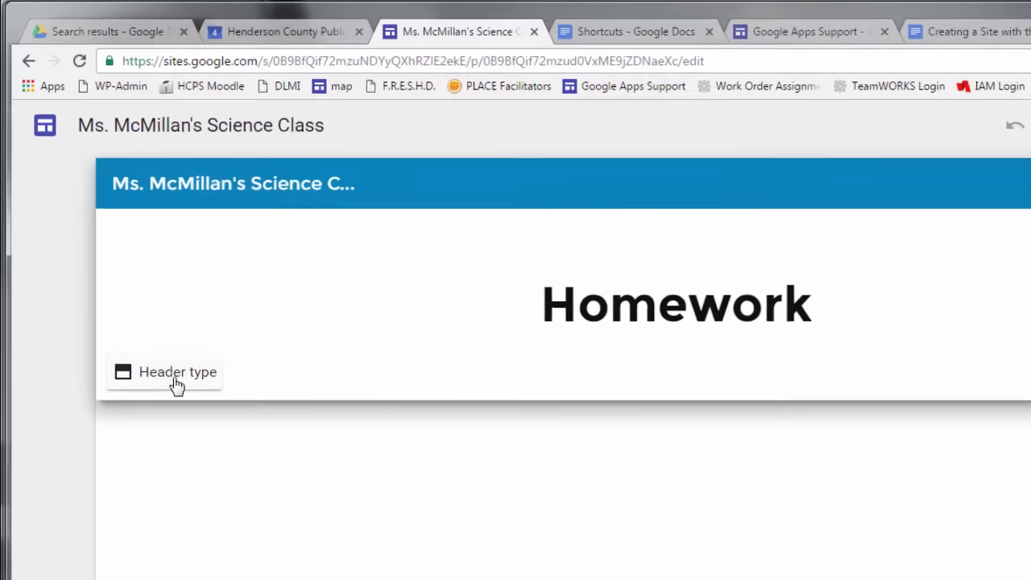
left_click(113, 245)
Step: Try Banner, Large banner and Title only headers on Homework, keeping Title only
left_click(343, 385)
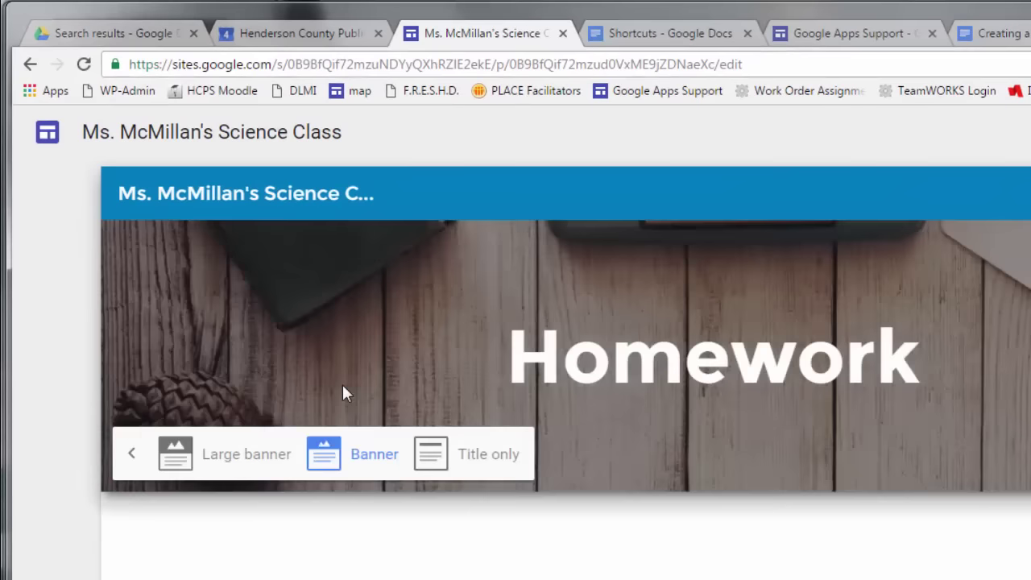
left_click(198, 454)
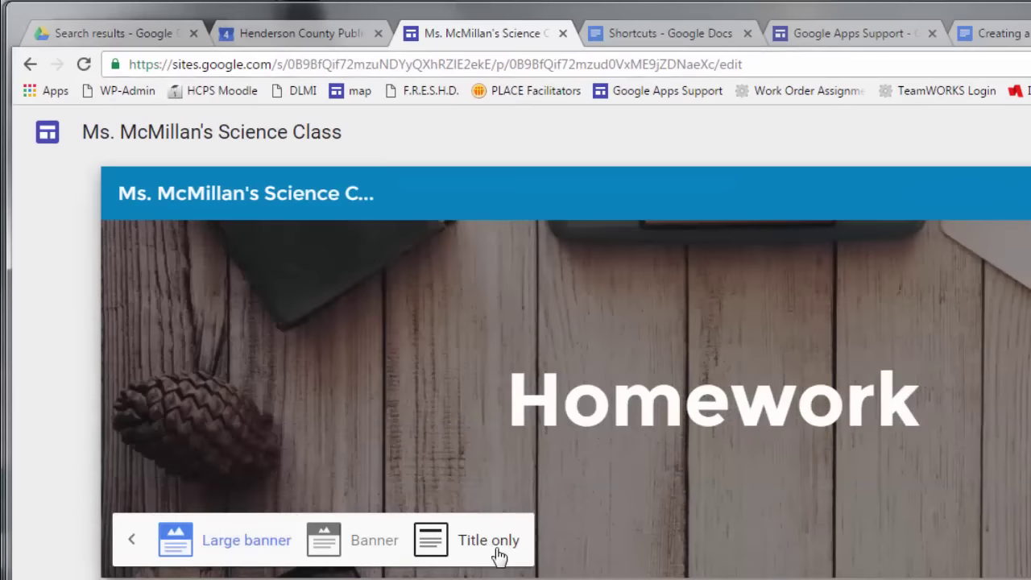
left_click(494, 553)
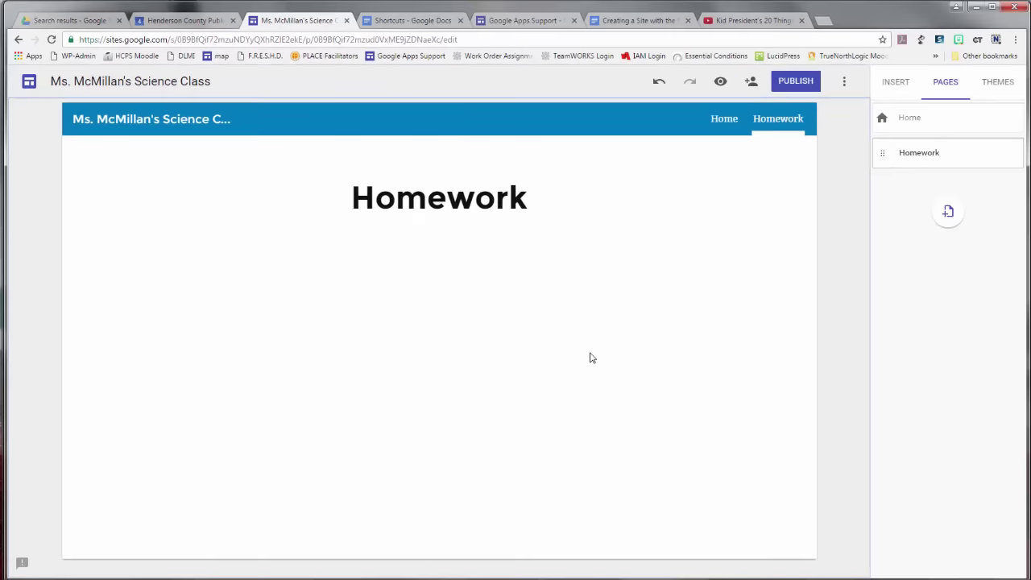
left_click(930, 125)
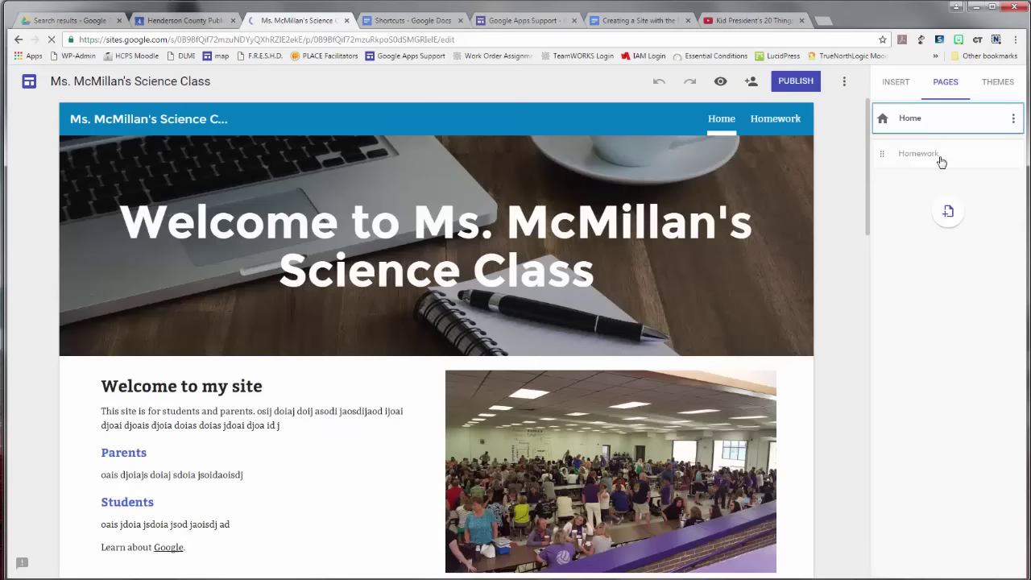
left_click(940, 162)
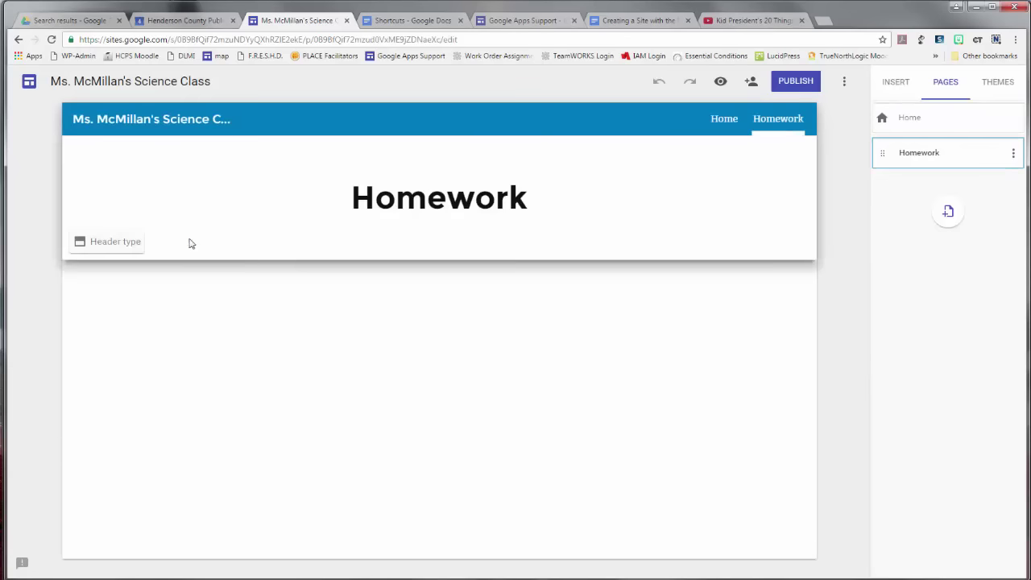
left_click(125, 241)
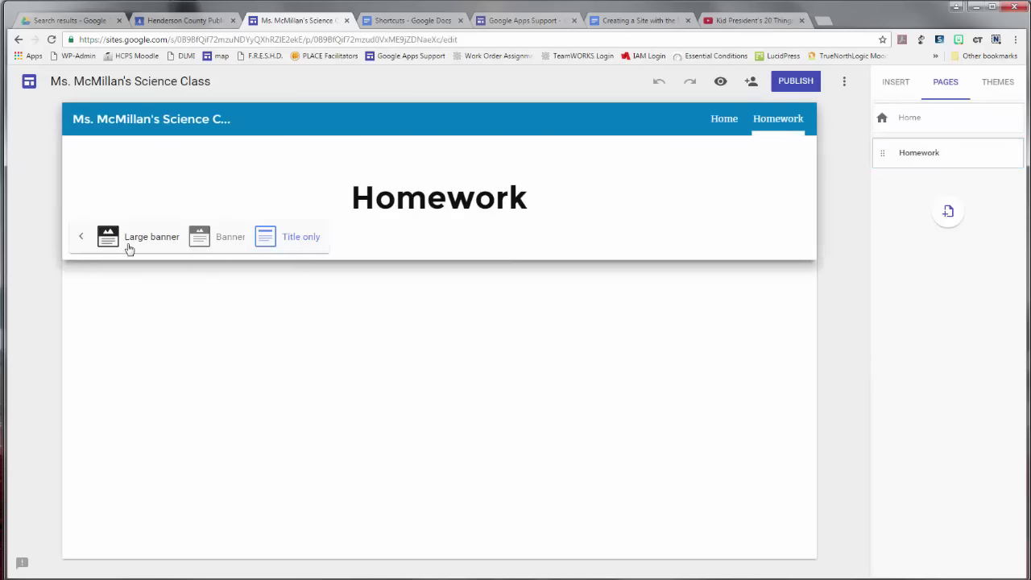
left_click(80, 238)
left_click(80, 241)
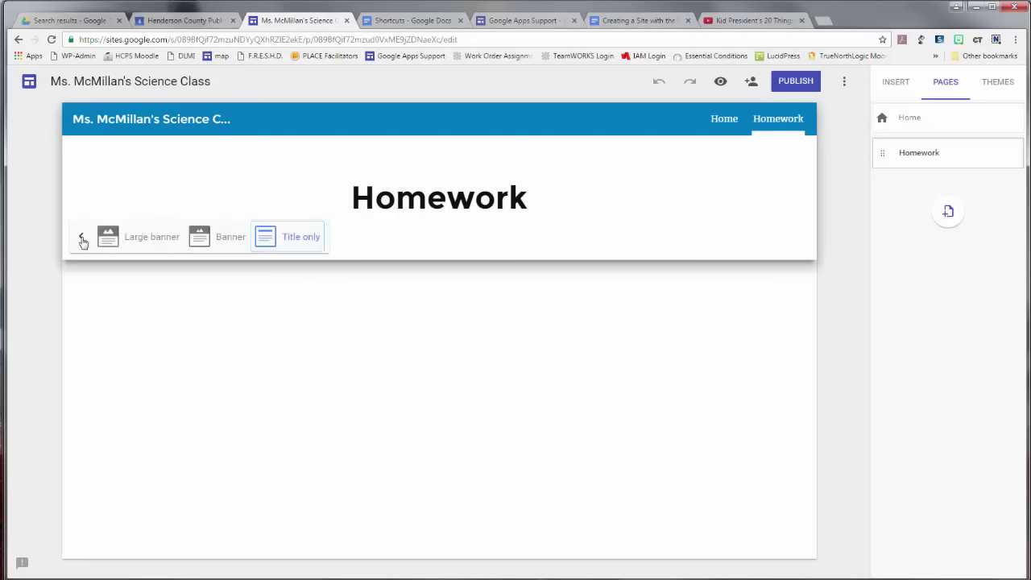
left_click(215, 236)
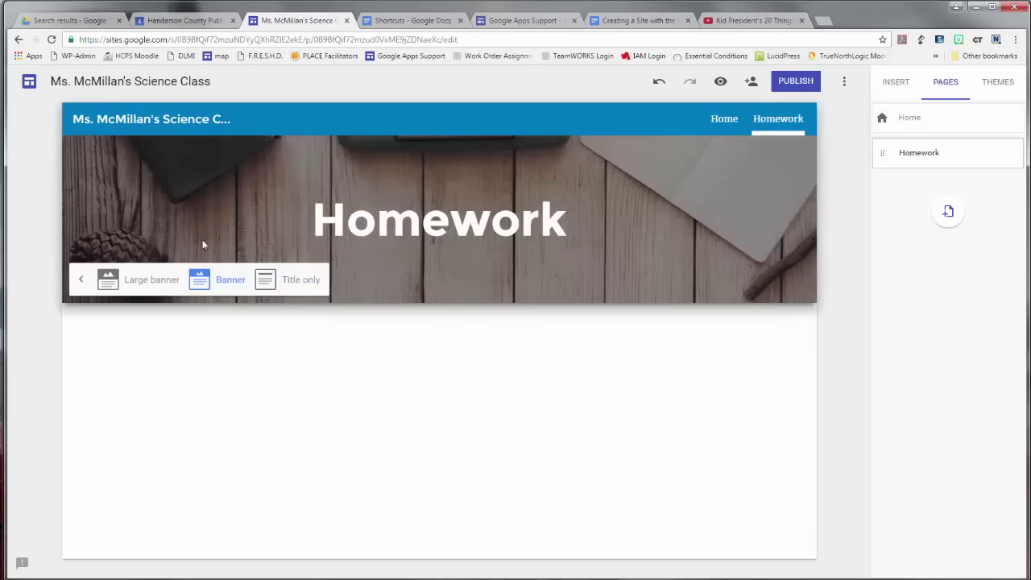
left_click(82, 281)
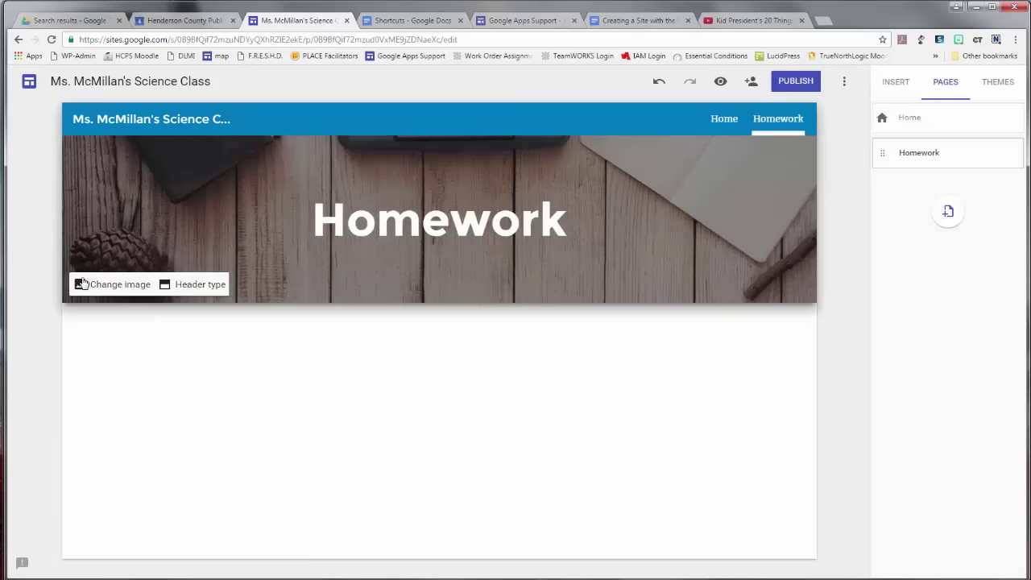
left_click(181, 288)
left_click(295, 295)
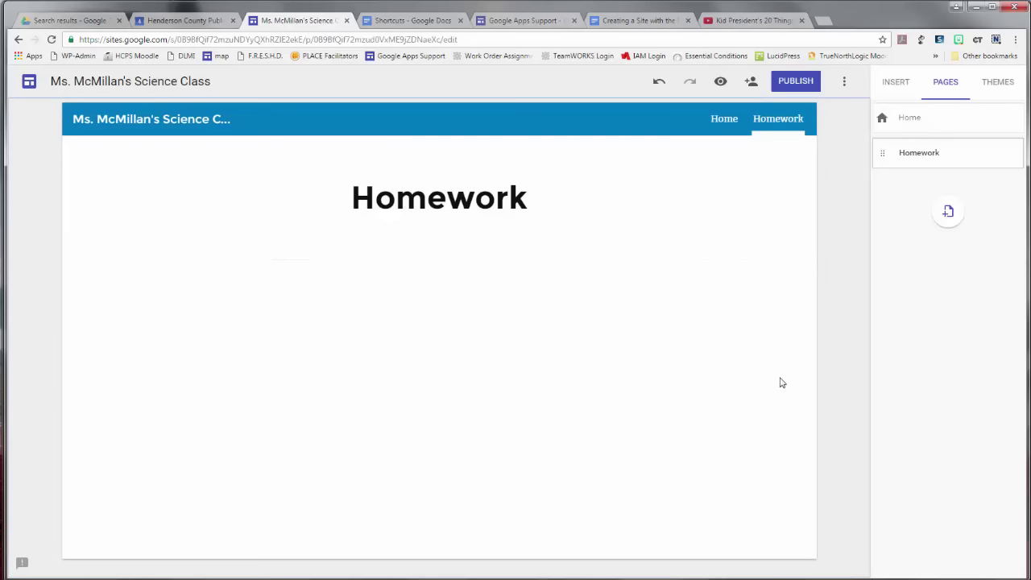
Step: Check the Insert panel, then switch between pages and end on the Home page
left_click(898, 83)
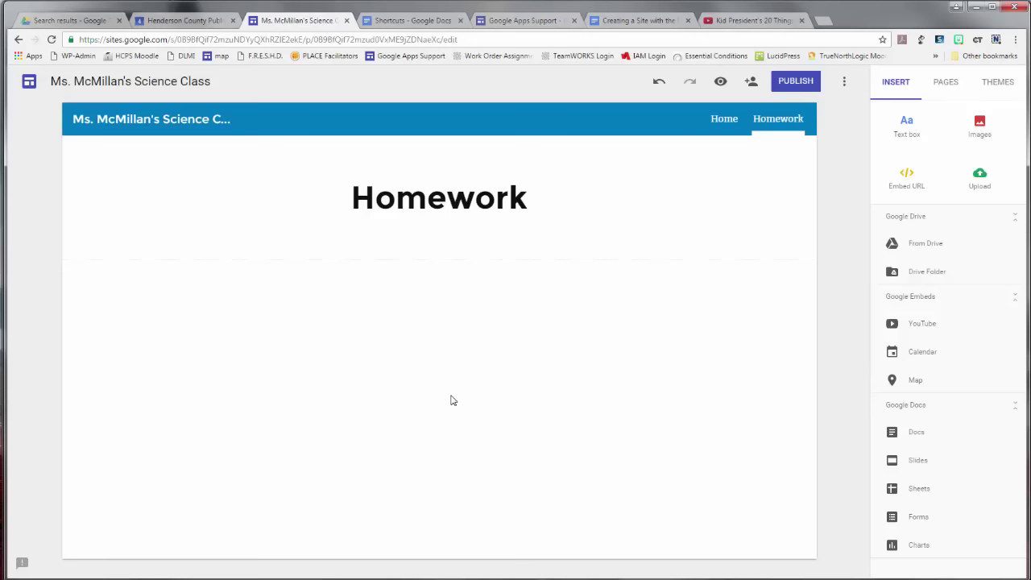
left_click(946, 82)
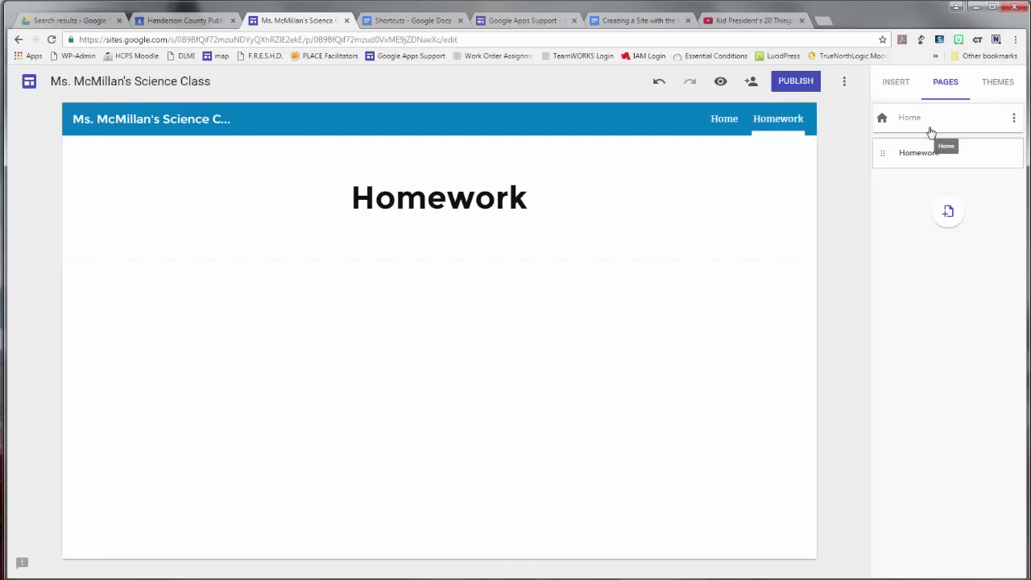
left_click(924, 119)
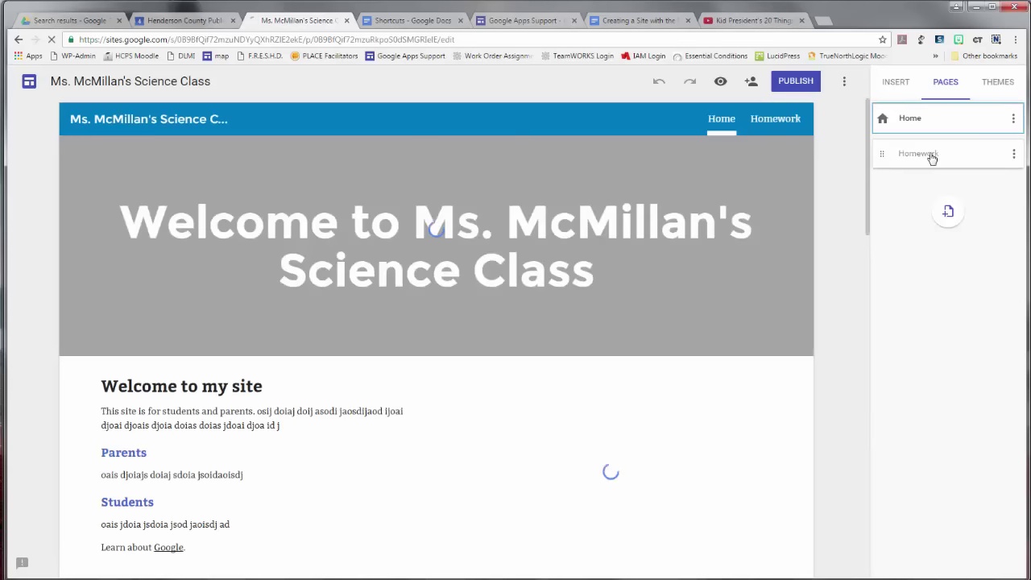
left_click(931, 157)
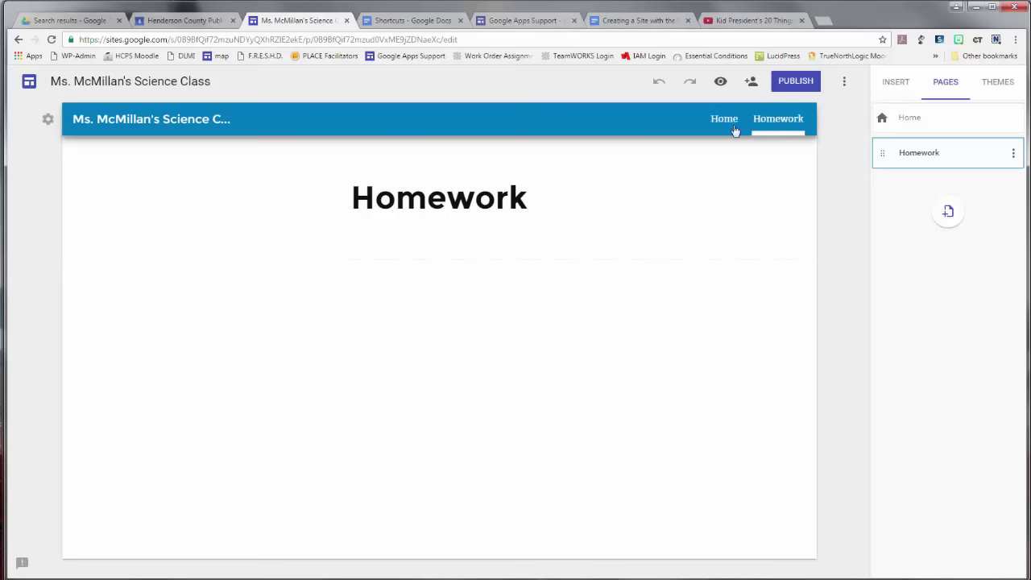
left_click(727, 125)
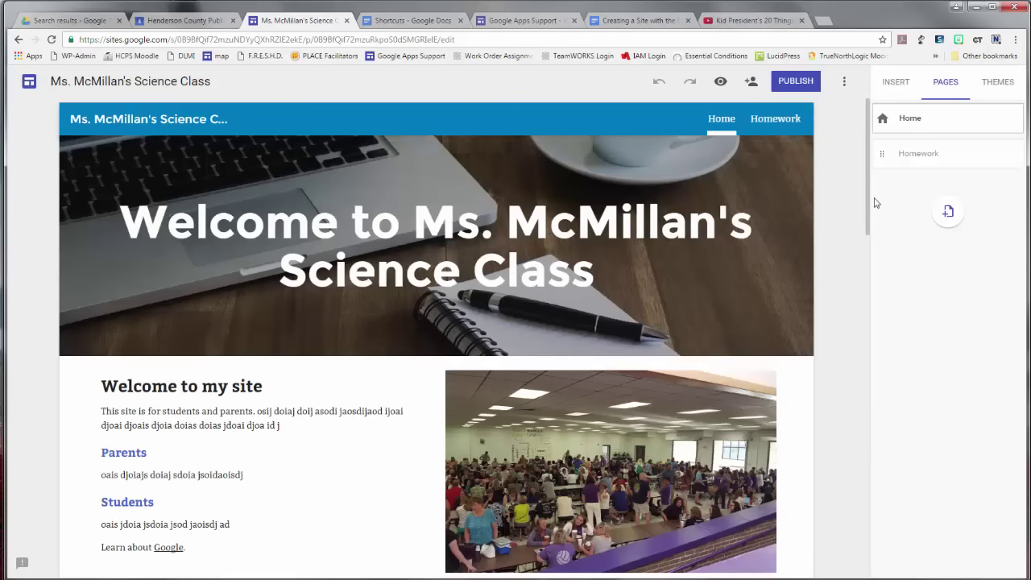
Step: Create a new page named For Students
left_click(948, 213)
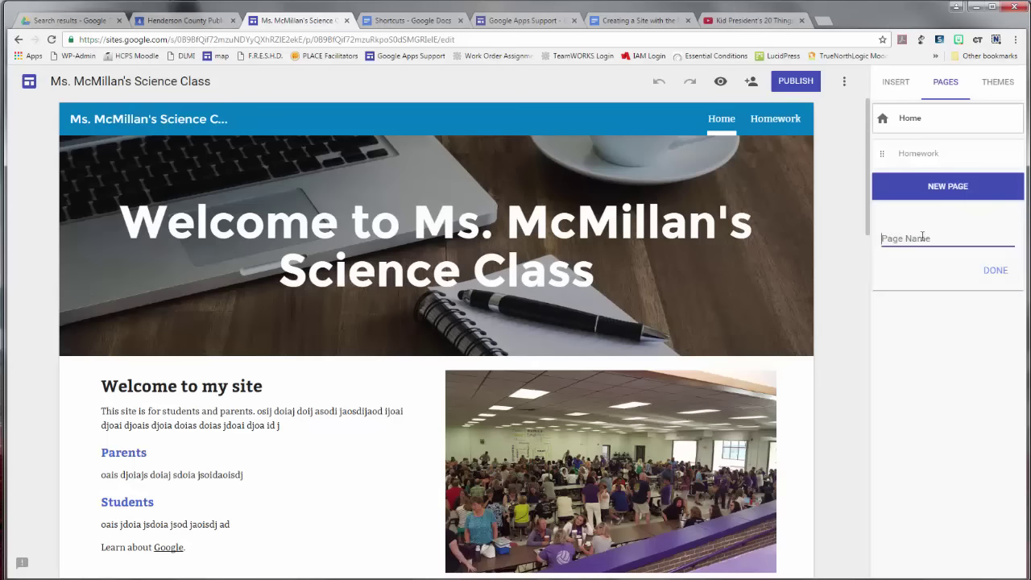
type("For Students")
left_click(1012, 271)
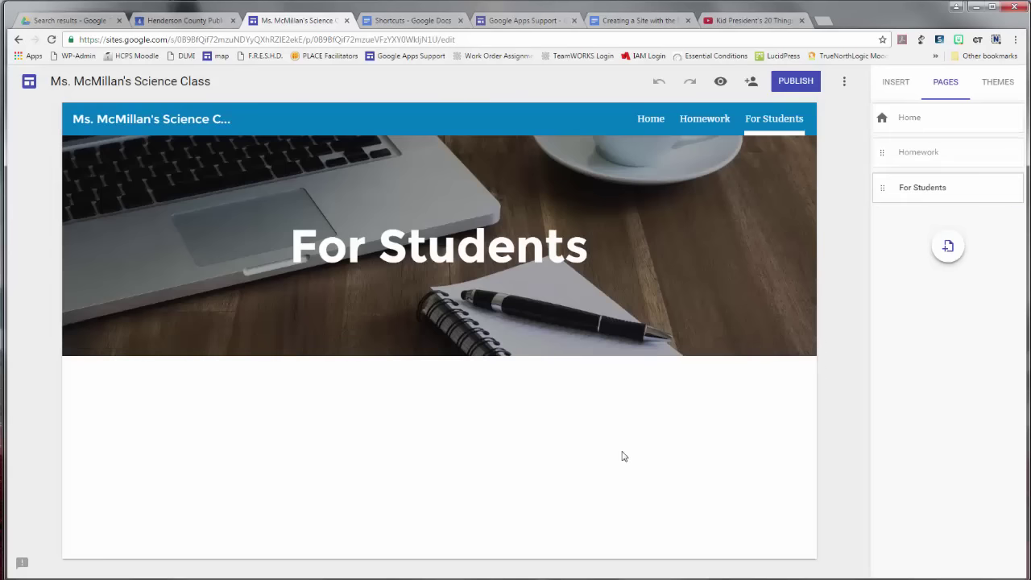
Step: Add a text box below the For Students banner with four lines of placeholder text
left_click(898, 84)
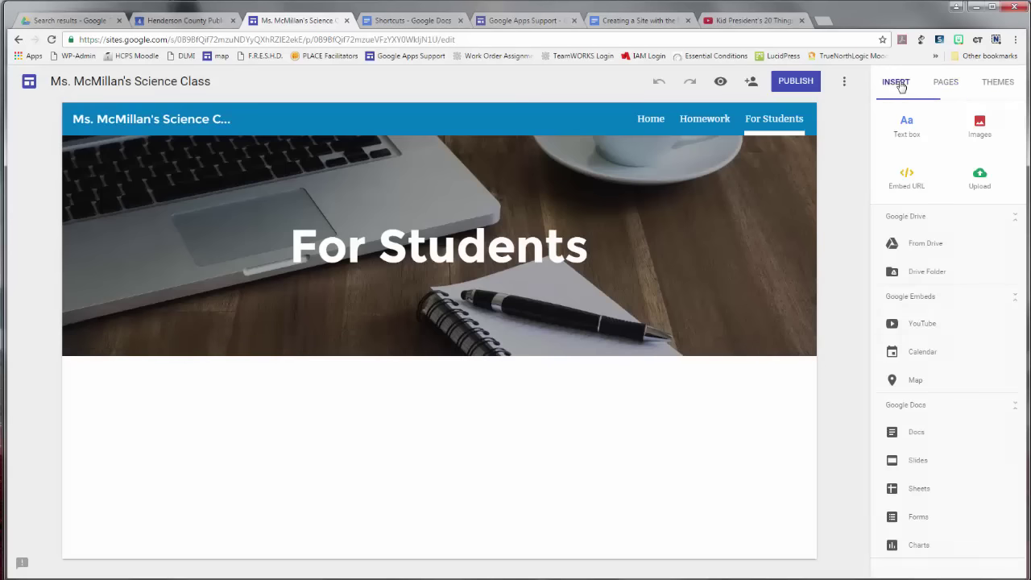
left_click(906, 124)
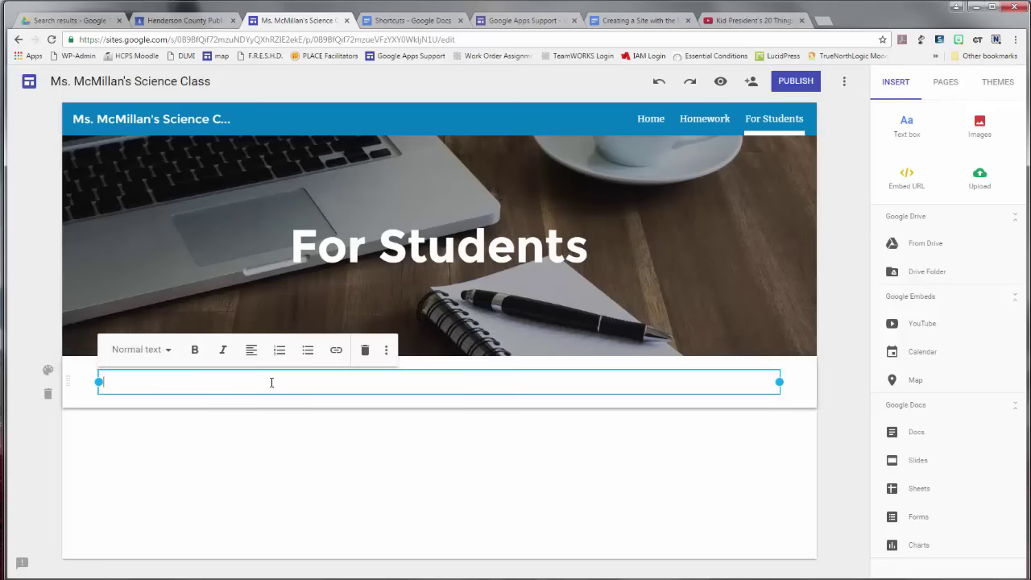
type("sodi fjoisdjf oisjd foisj fs")
key("Return")
type("df iosjf osidjf s")
key("Return")
type("f oisjf osidj fsd")
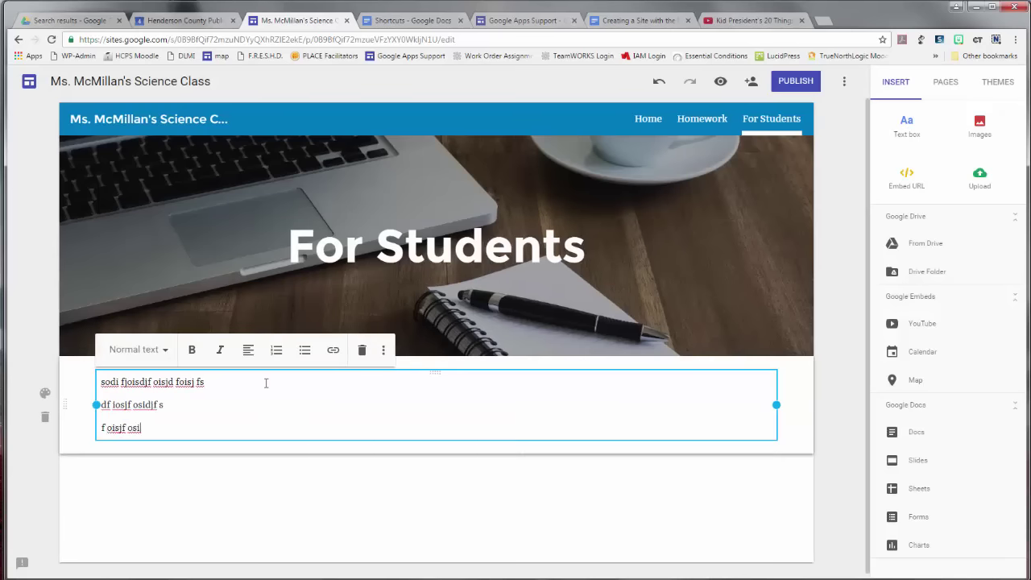
key("Return")
type("f")
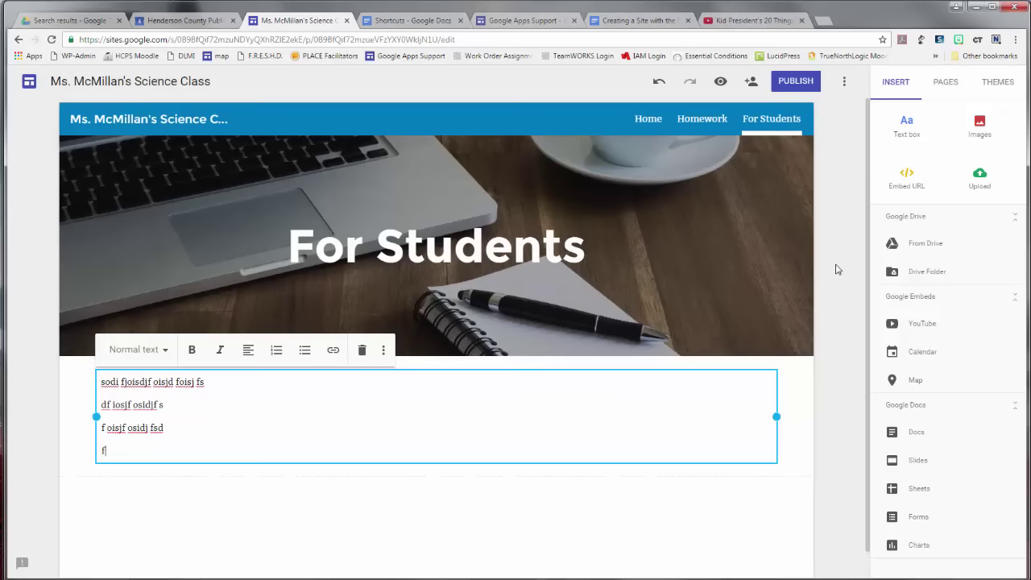
left_click(837, 267)
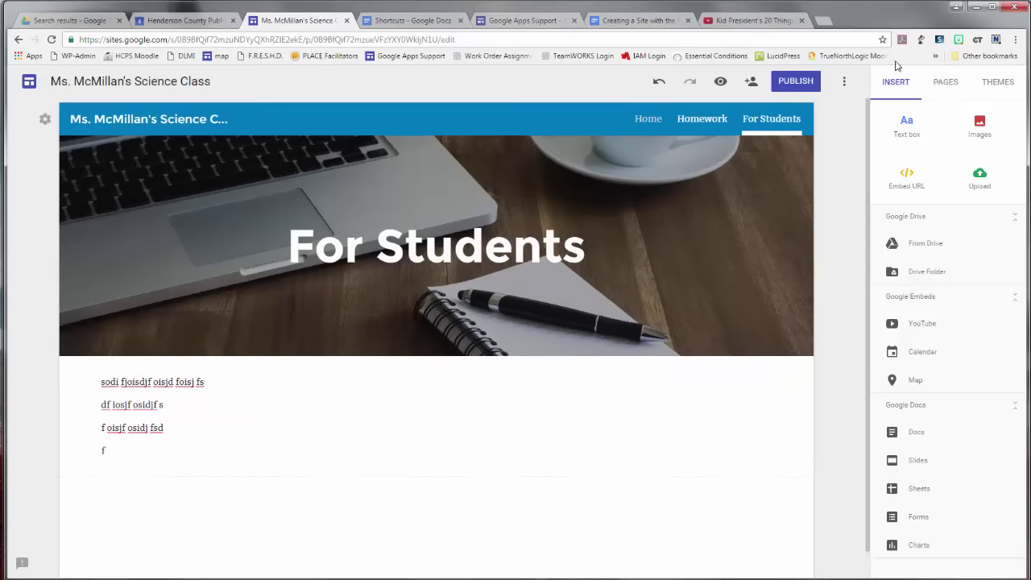
left_click(942, 85)
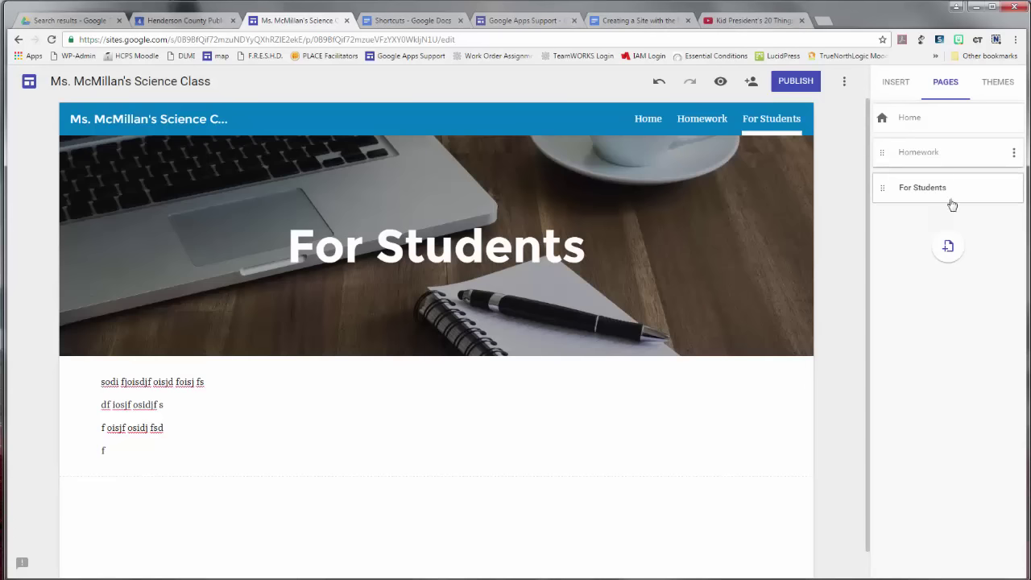
Step: Add Great Websites and Research Resources pages to the site
left_click(949, 249)
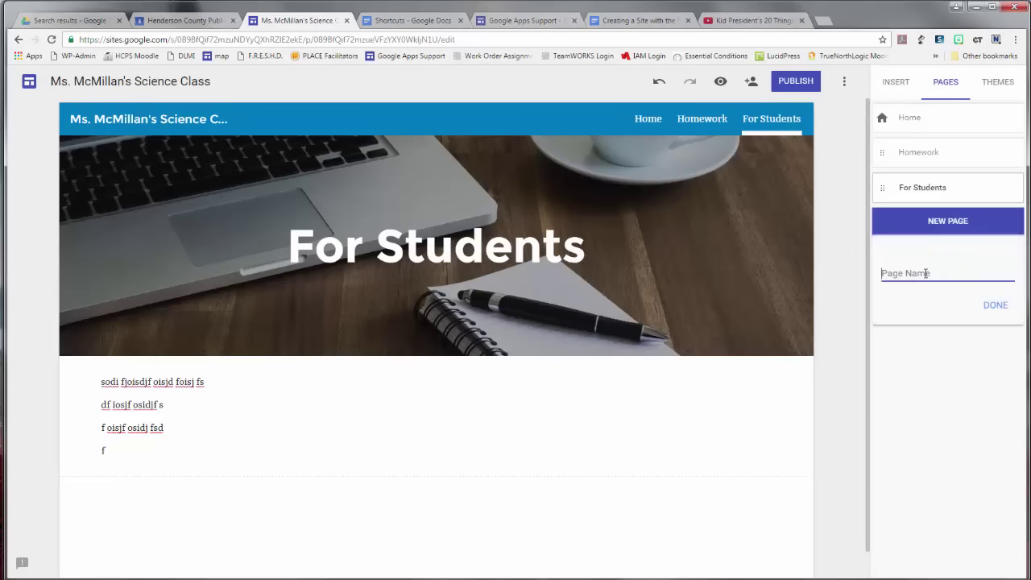
type("Great W")
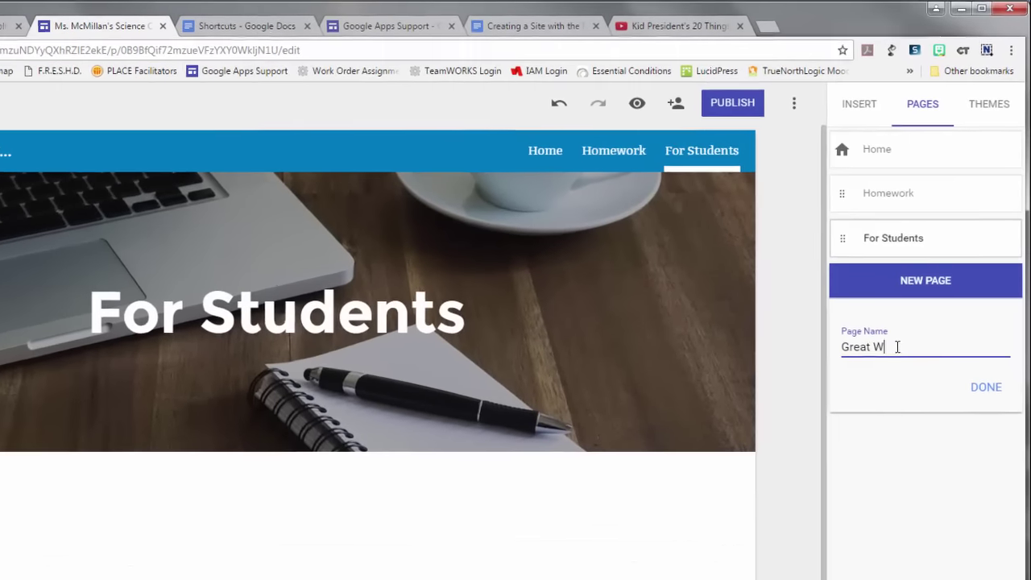
type("ebsites")
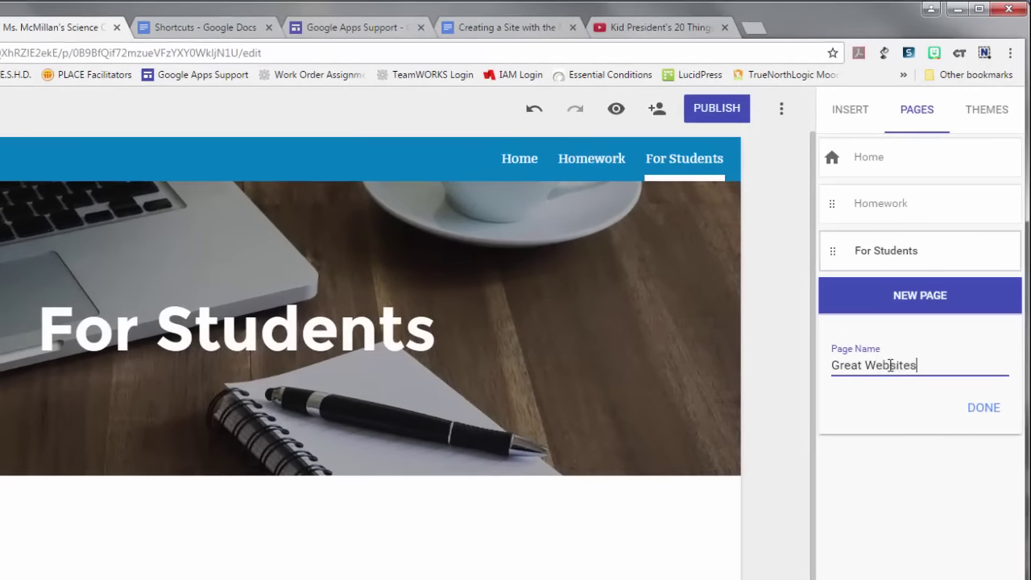
left_click(983, 407)
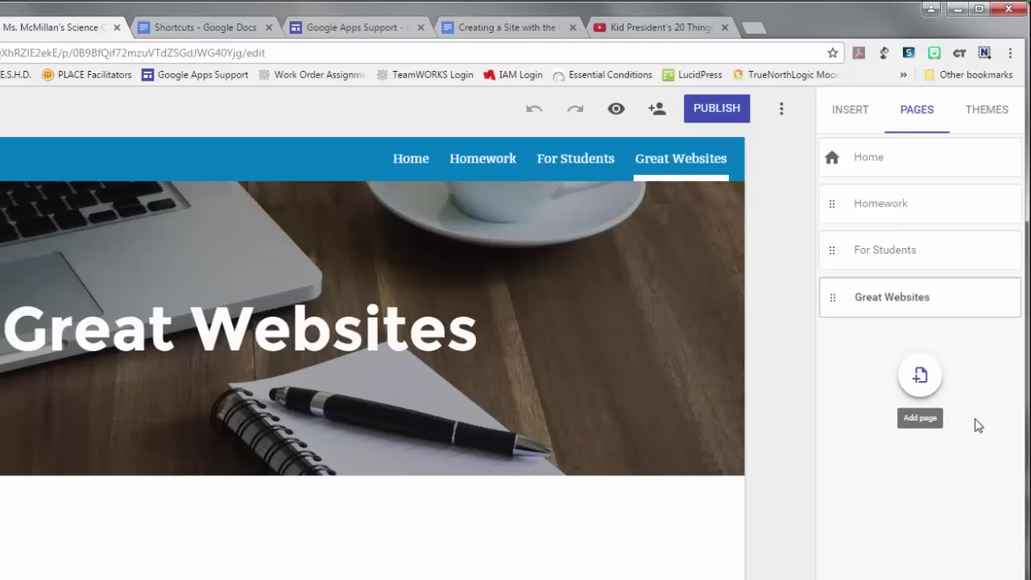
left_click(920, 390)
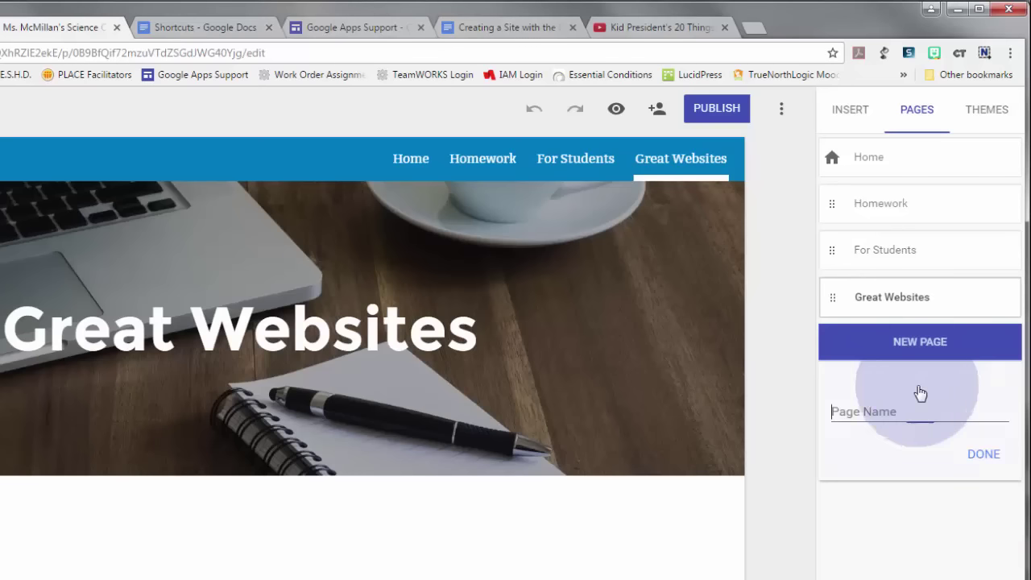
type("Res")
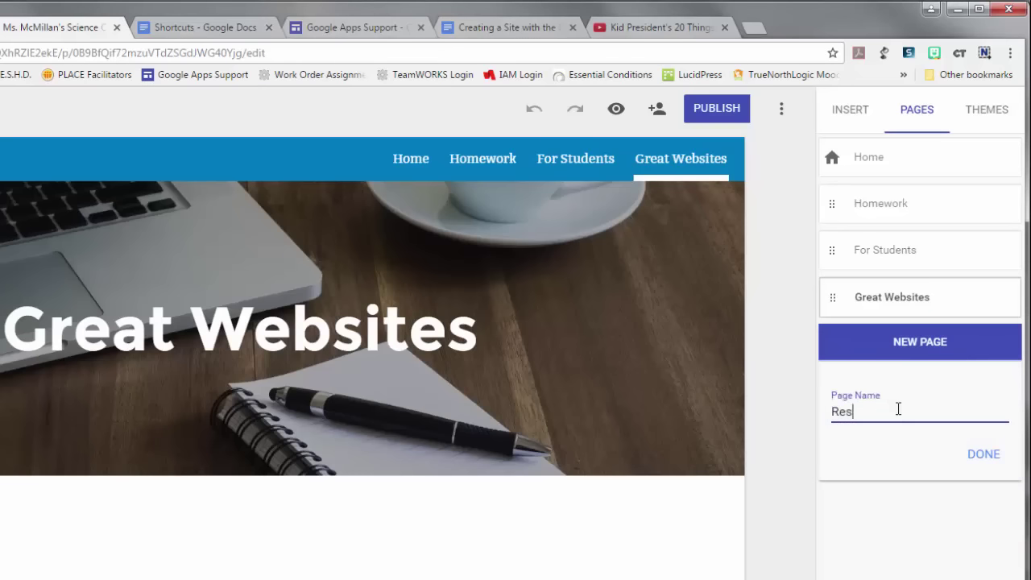
type("earch Resourc")
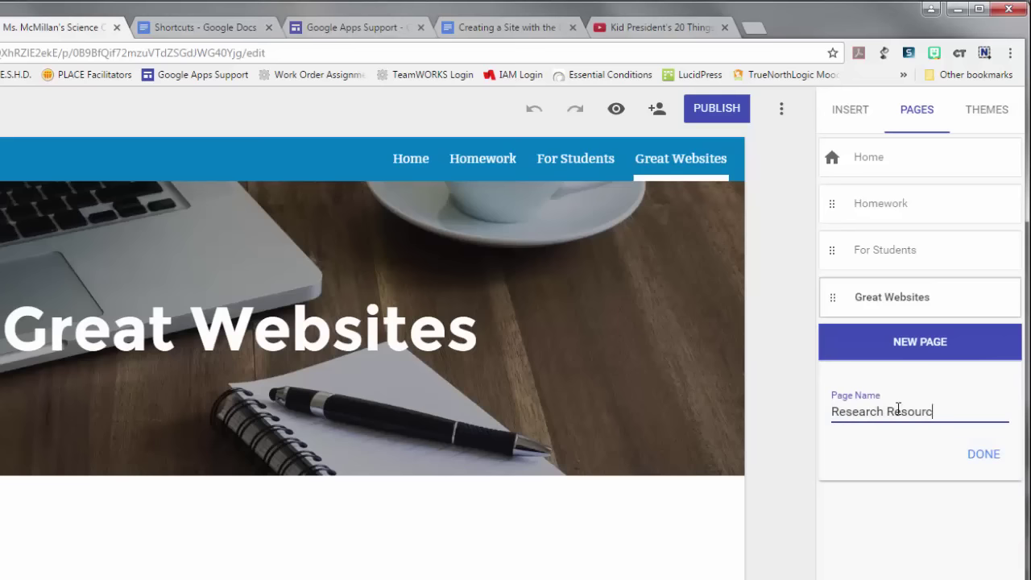
type("es")
left_click(976, 454)
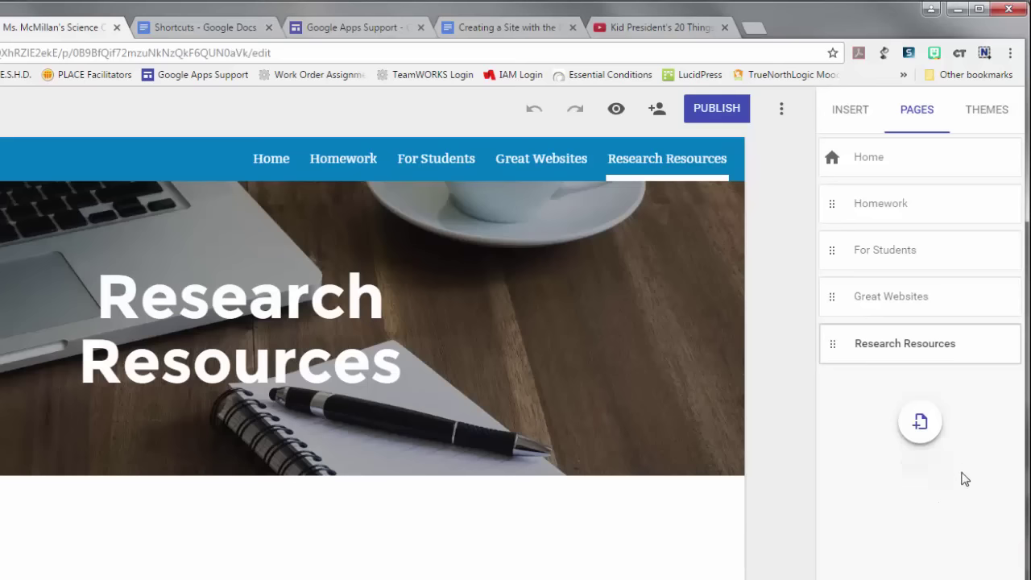
Step: Add For Parents and Forms and Policies pages to the site
left_click(916, 434)
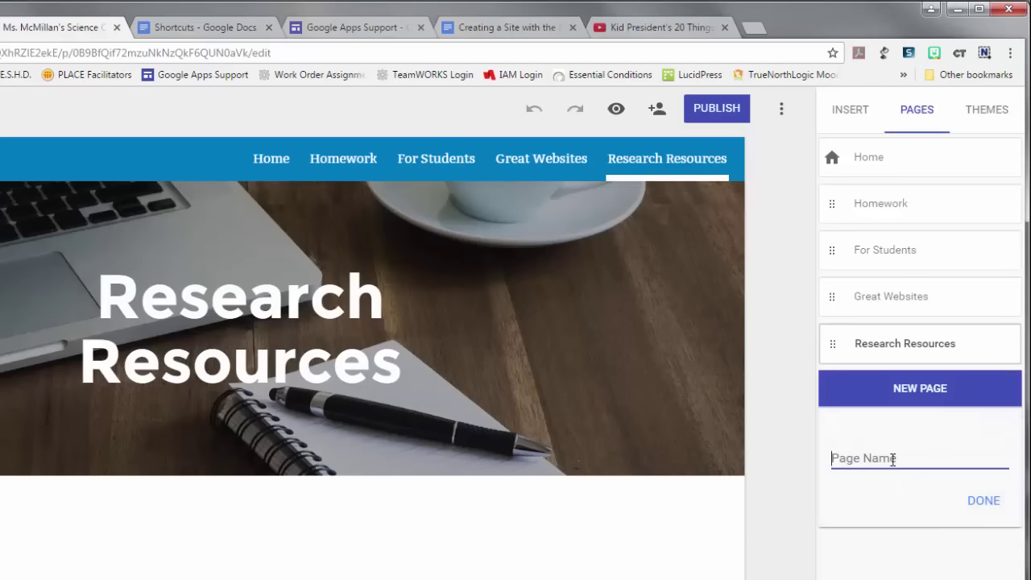
type("For Parents")
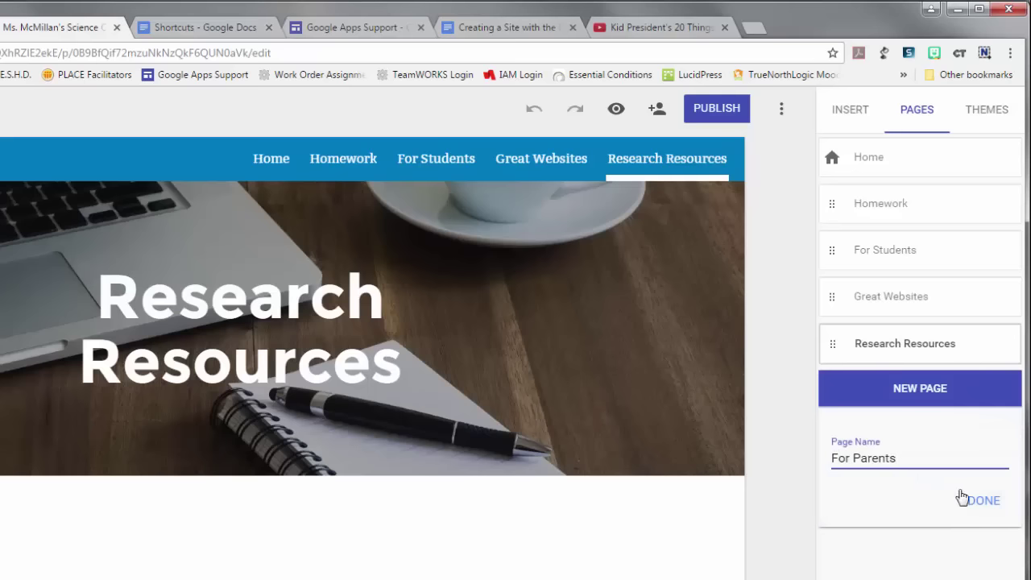
left_click(984, 502)
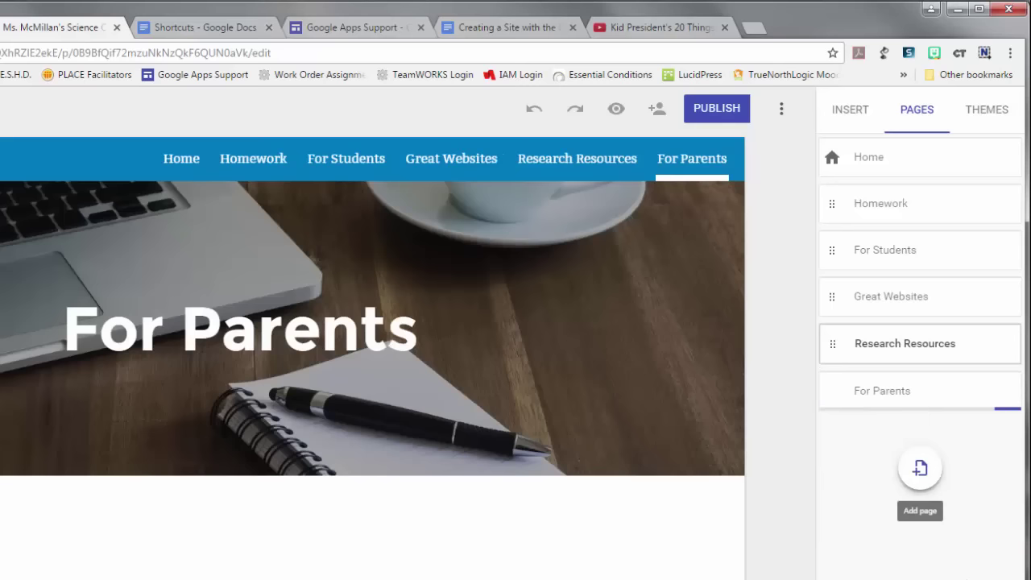
left_click(930, 473)
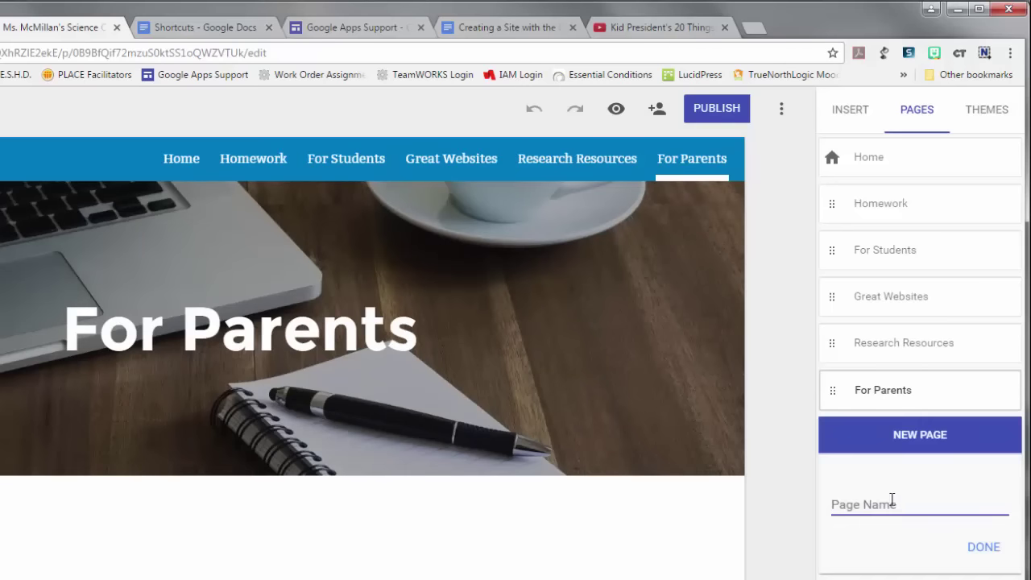
type("Forms and Policies")
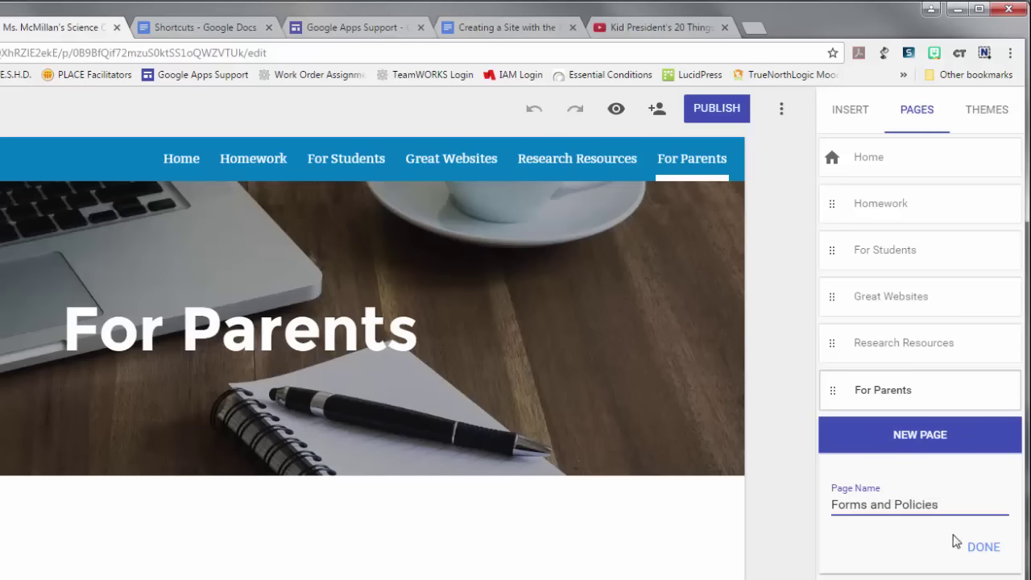
left_click(990, 546)
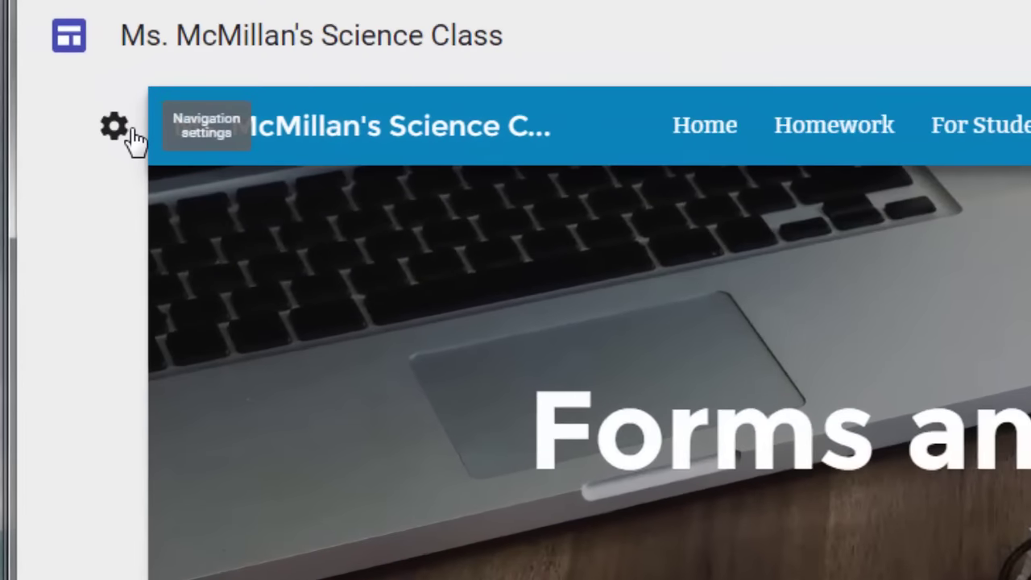
left_click(115, 128)
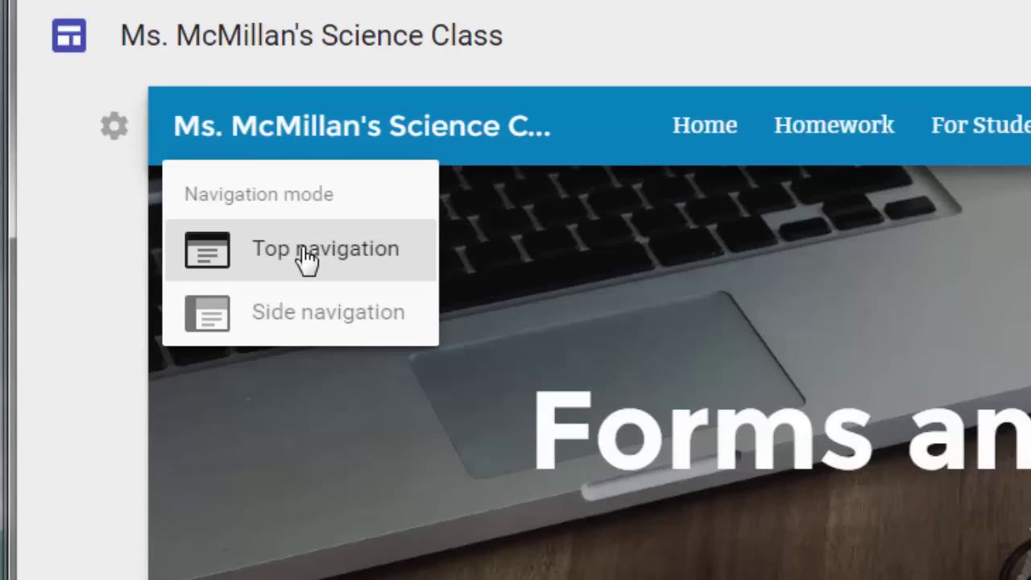
left_click(312, 329)
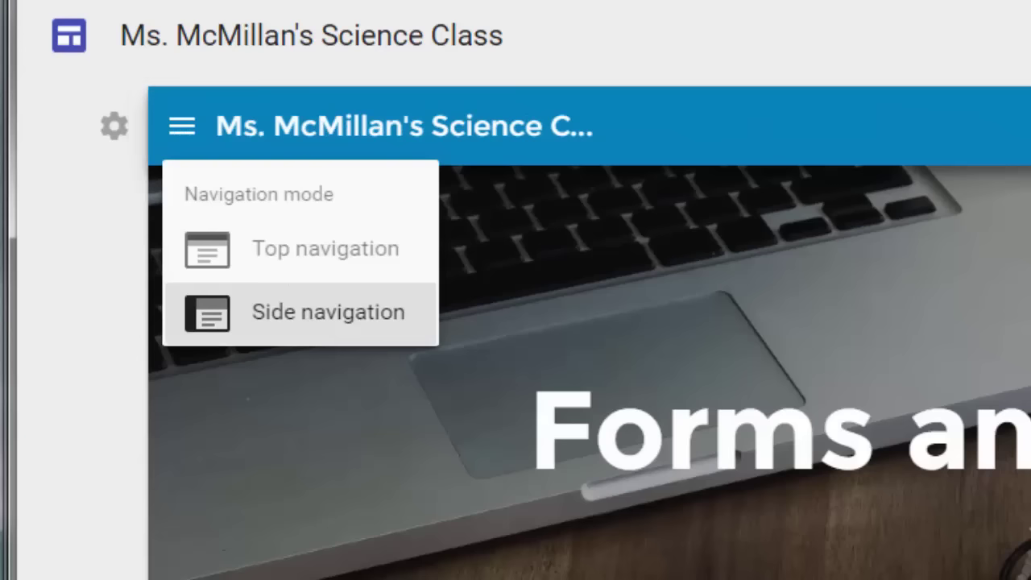
key("Escape")
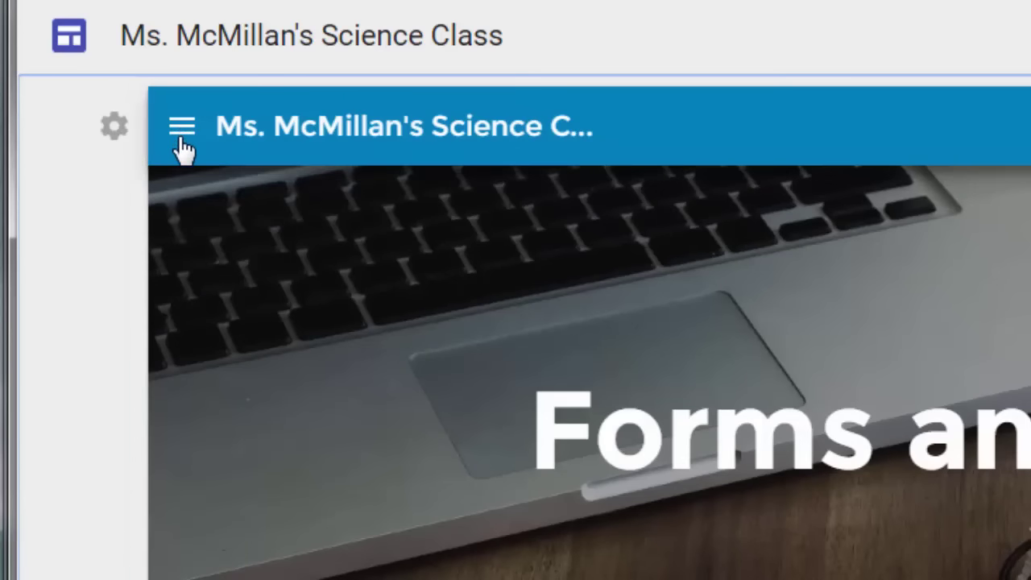
left_click(182, 139)
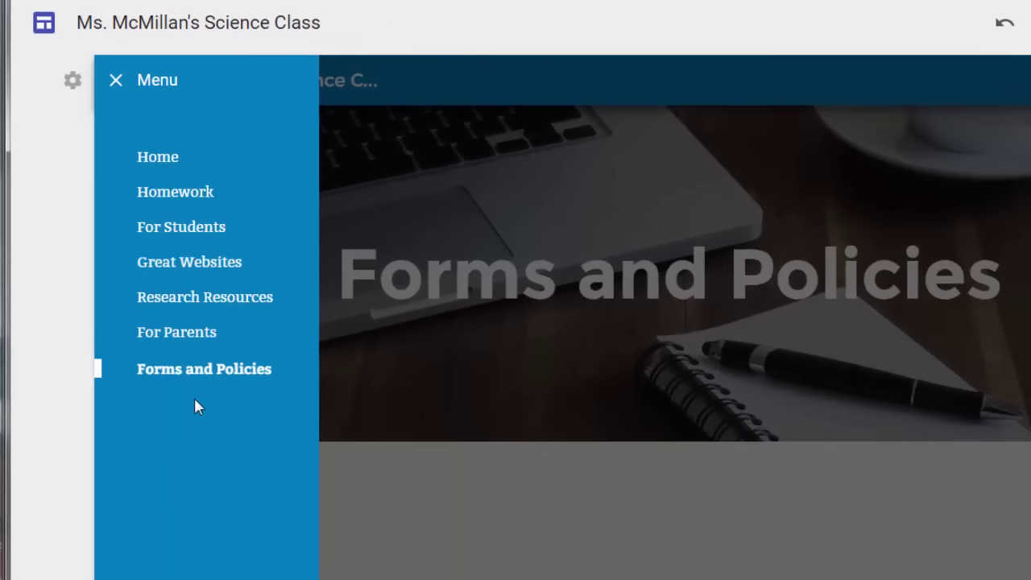
left_click(117, 82)
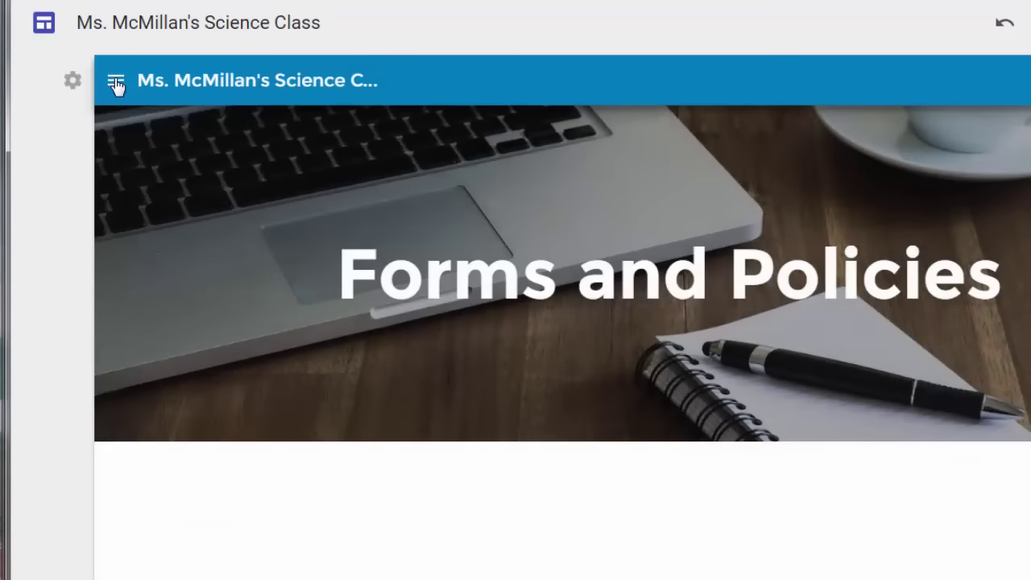
left_click(73, 80)
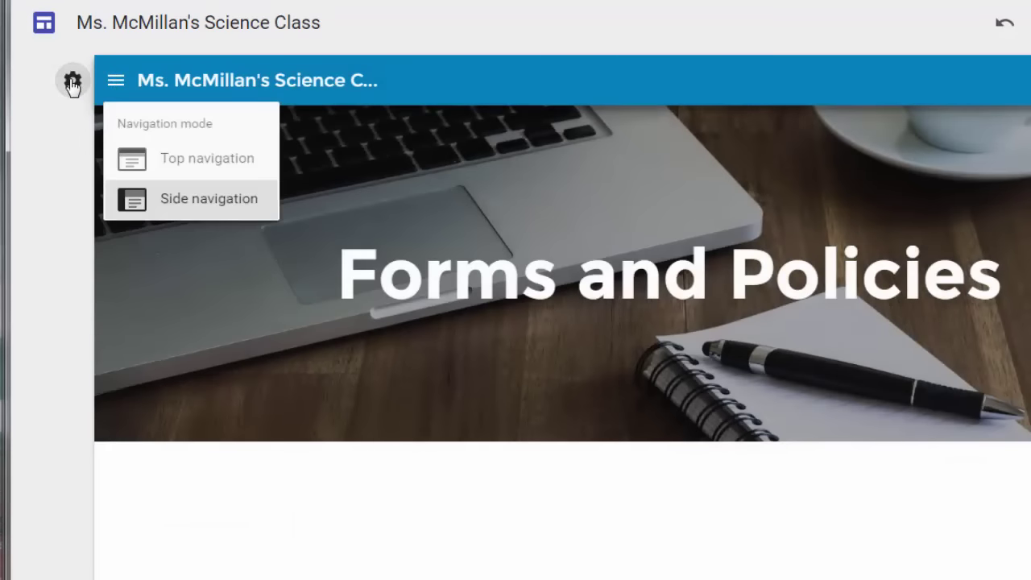
left_click(163, 169)
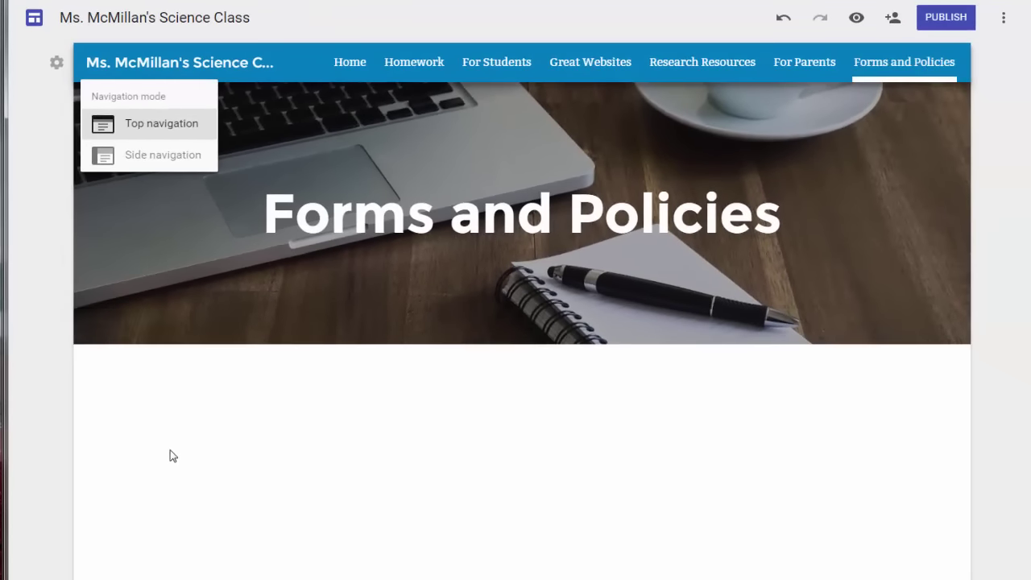
left_click(171, 453)
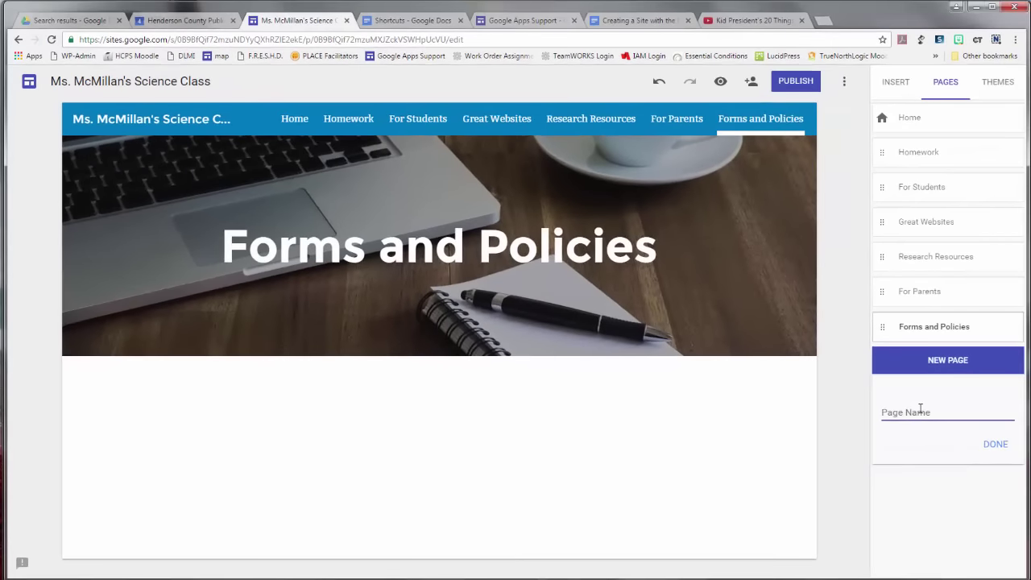
Step: Create an Internet Safety page and view the More dropdown in the navigation bar
left_click(920, 410)
type("Internet Safety")
left_click(992, 448)
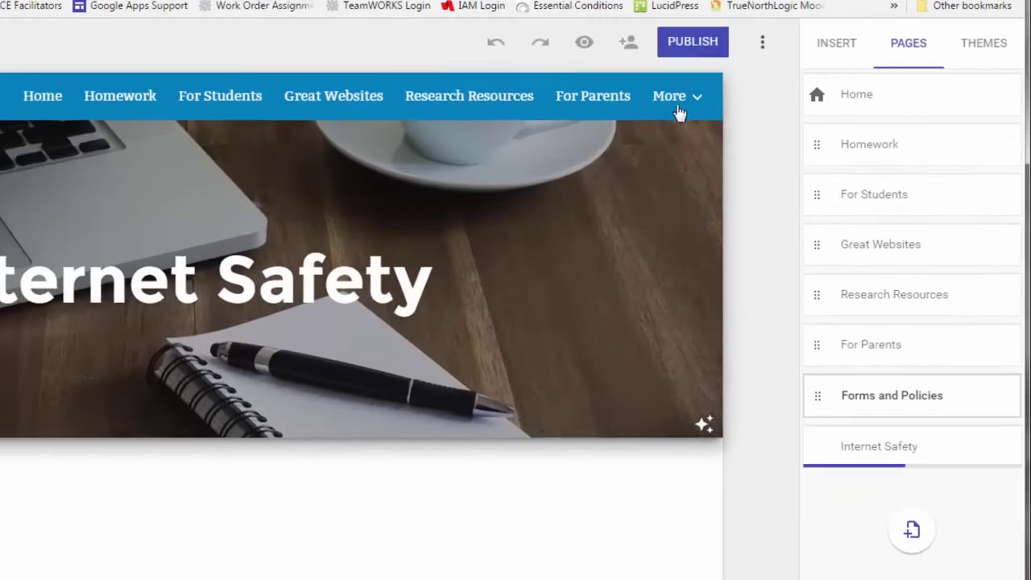
left_click(679, 113)
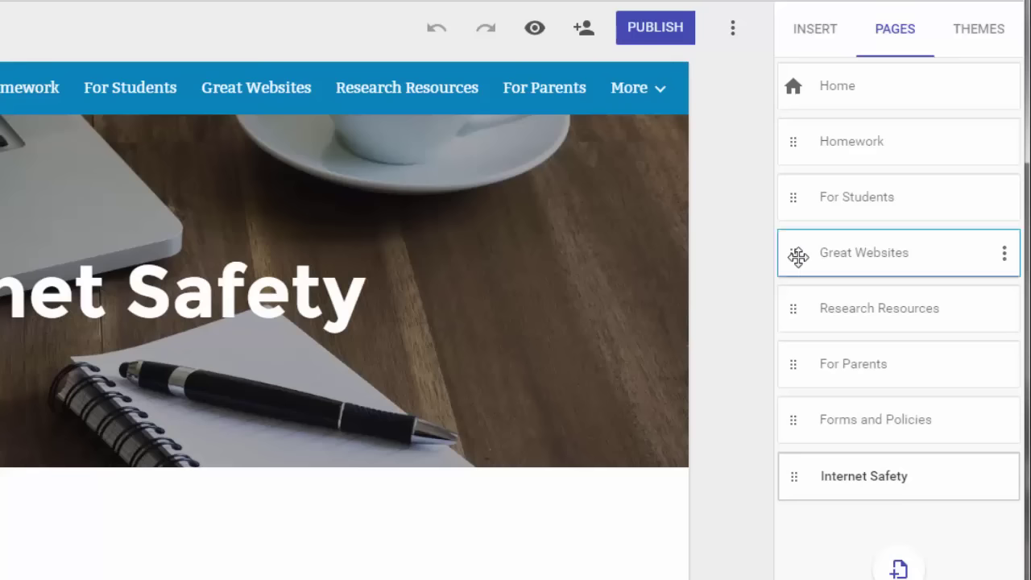
Step: Nest Great Websites, Research Resources and Homework under For Students
left_click_drag(801, 253, 849, 202)
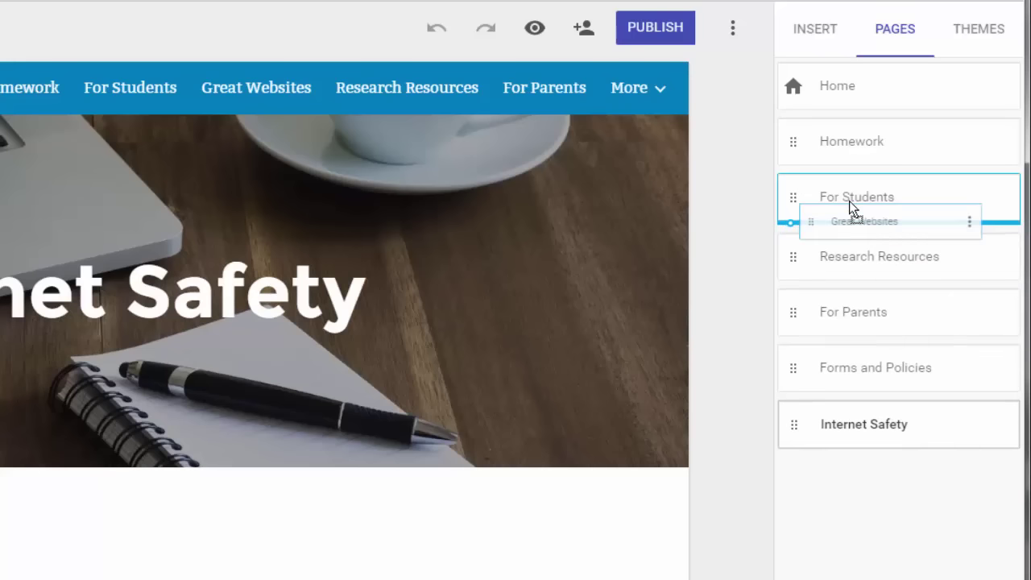
left_click_drag(849, 201, 849, 202)
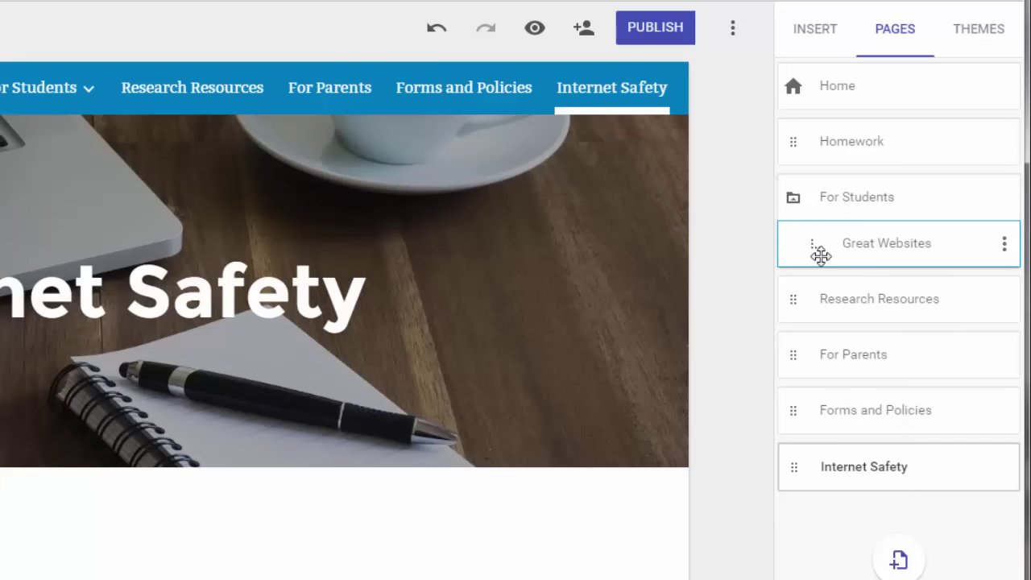
left_click_drag(797, 305, 816, 194)
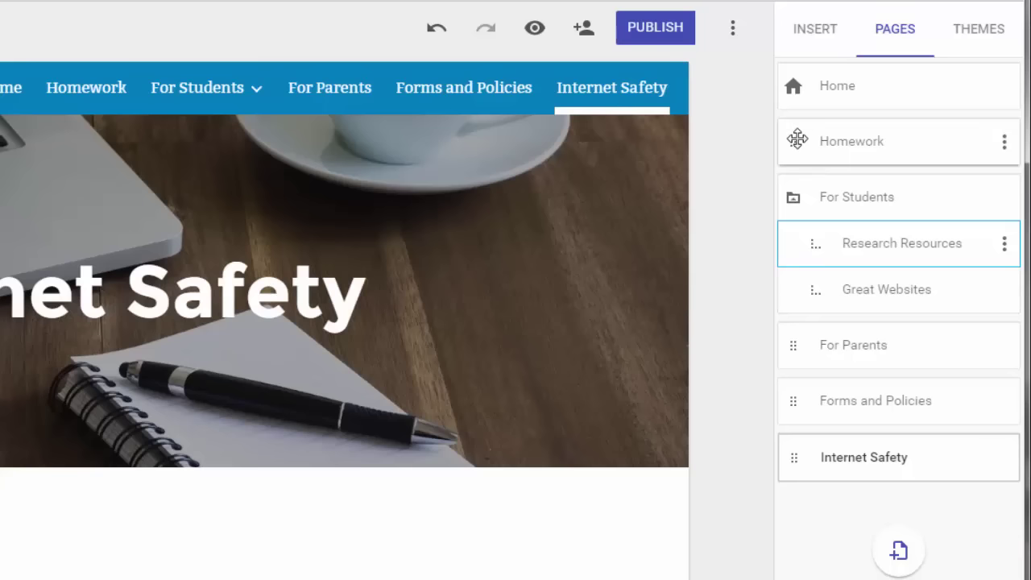
left_click_drag(797, 138, 836, 153)
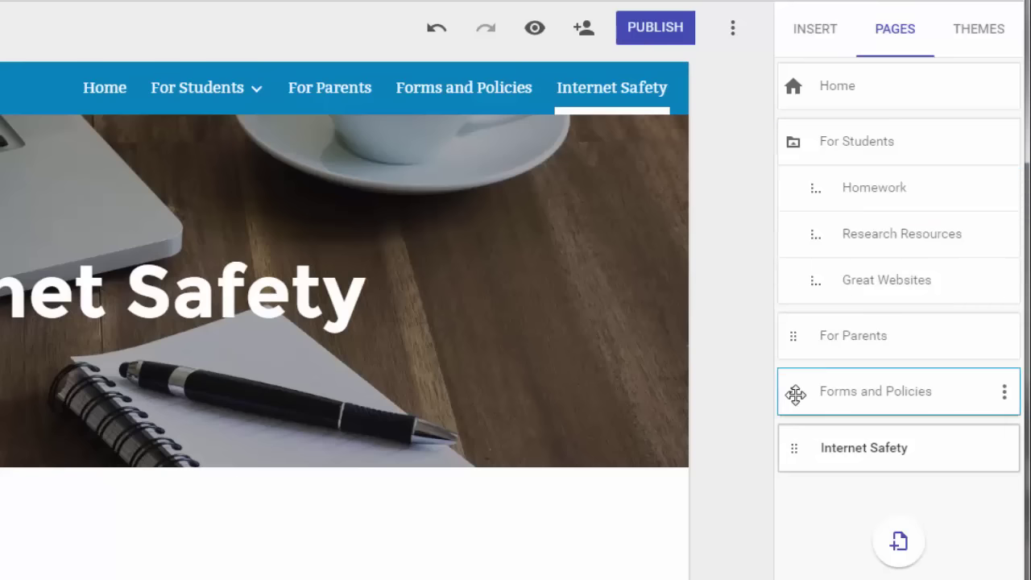
Step: Nest Forms and Policies and Internet Safety under For Parents, then check both navigation dropdowns
left_click_drag(793, 392, 848, 334)
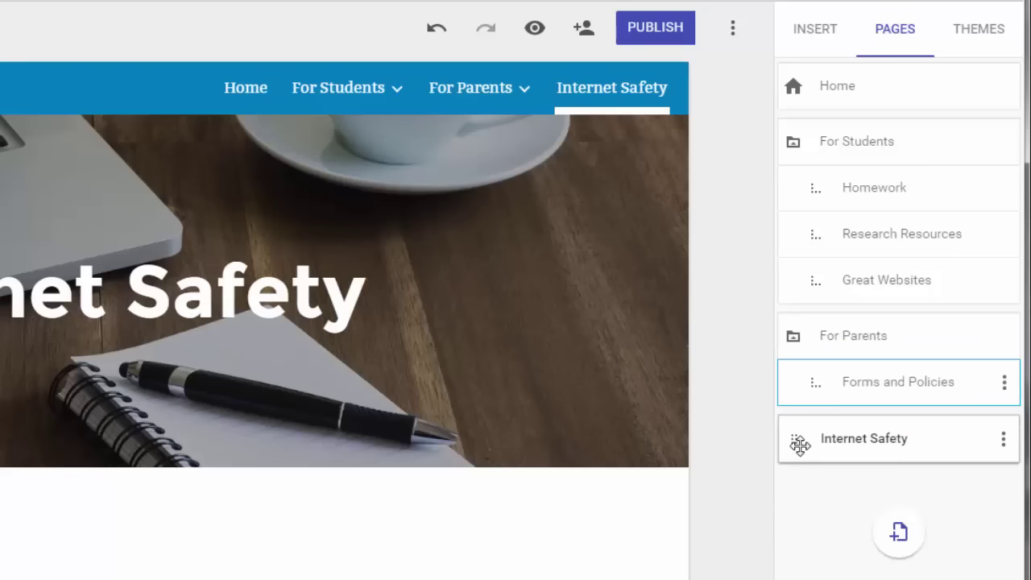
left_click_drag(799, 443, 870, 373)
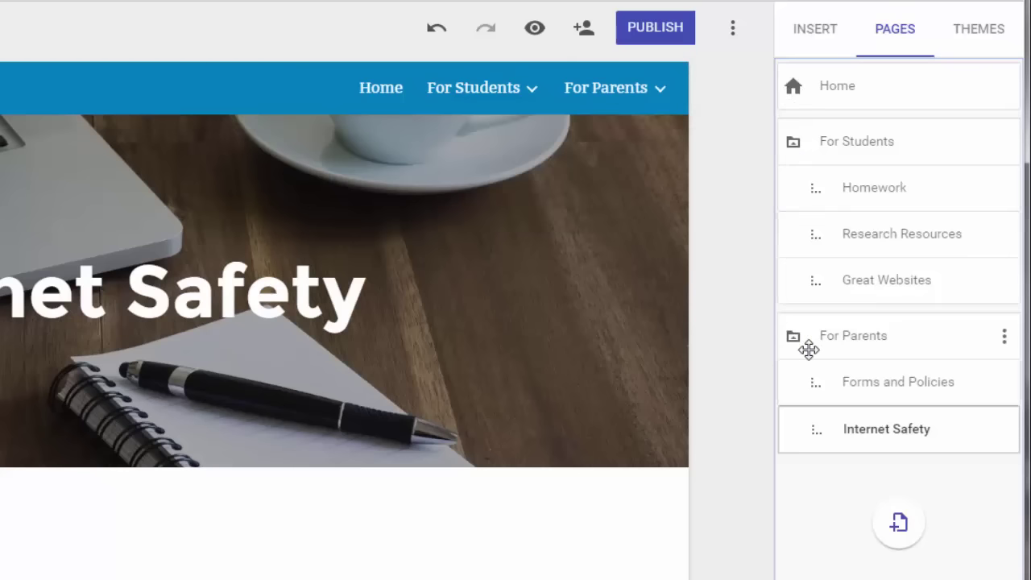
mouse_move(510, 89)
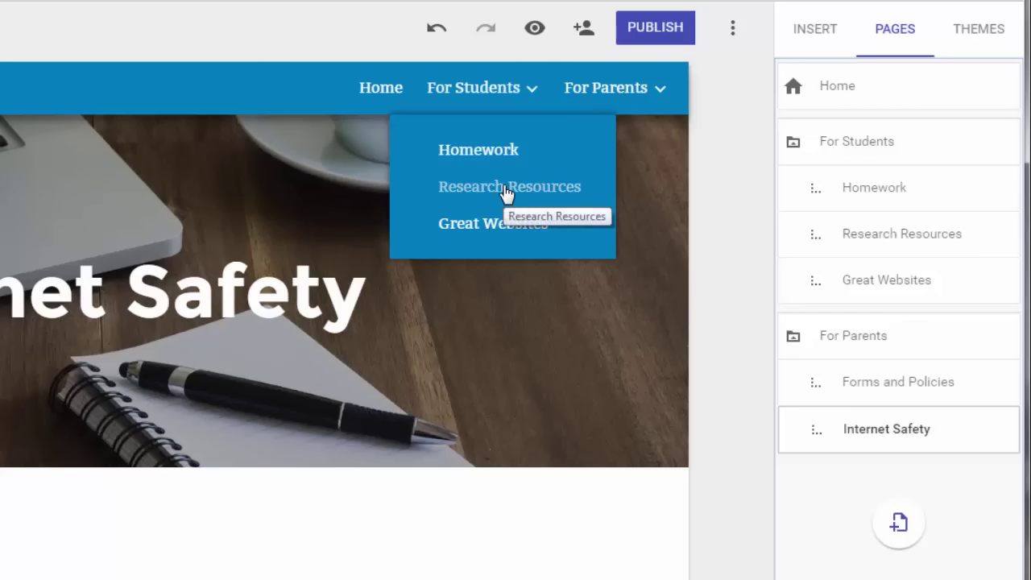
mouse_move(613, 90)
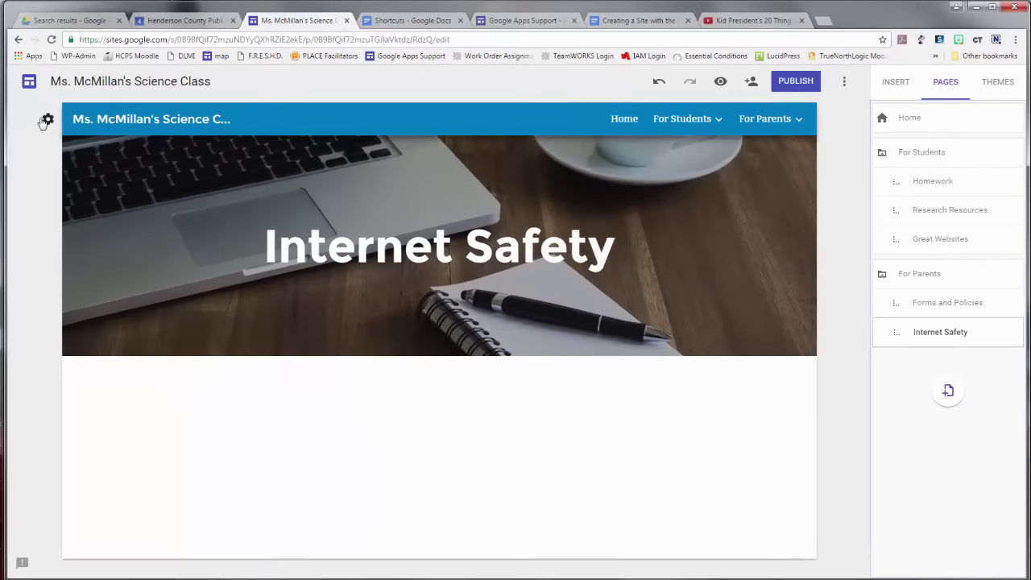
left_click(47, 118)
left_click(136, 198)
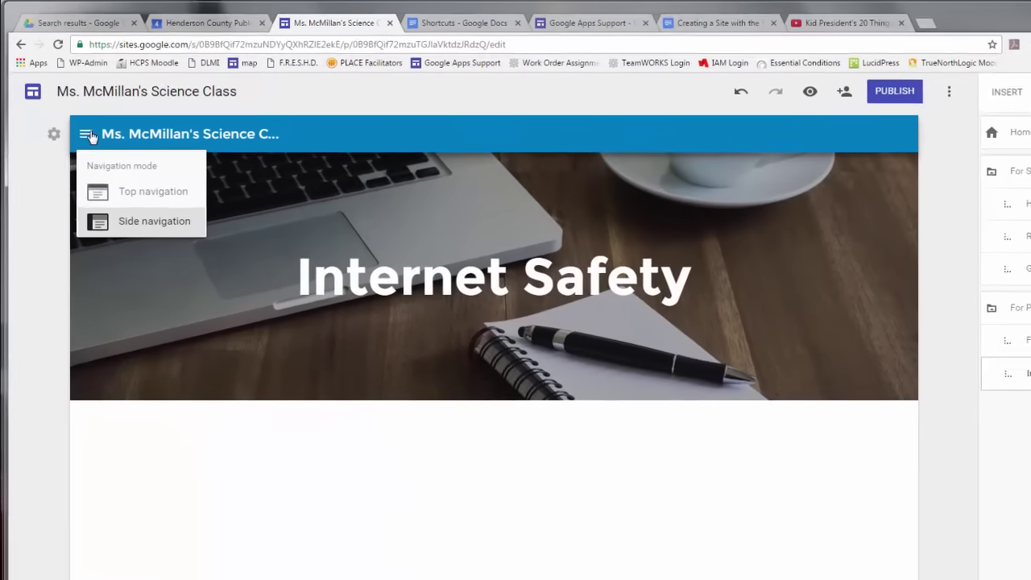
left_click(76, 120)
left_click(76, 119)
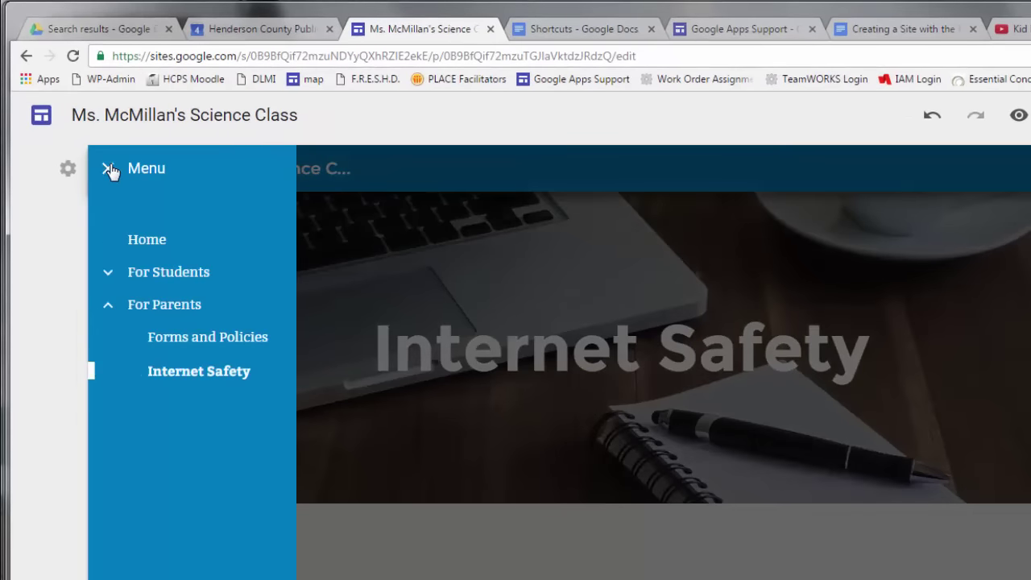
left_click(108, 278)
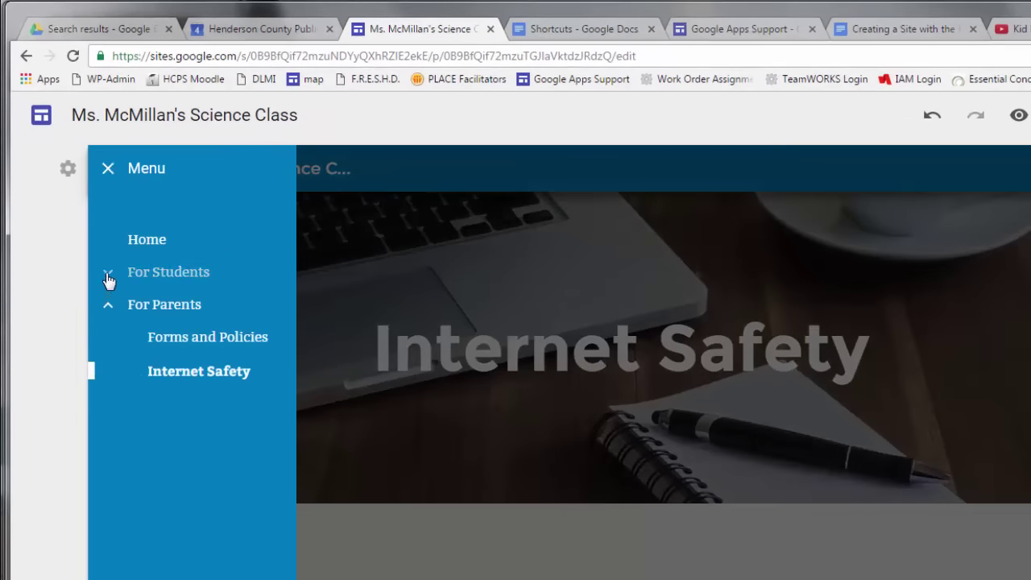
left_click(108, 278)
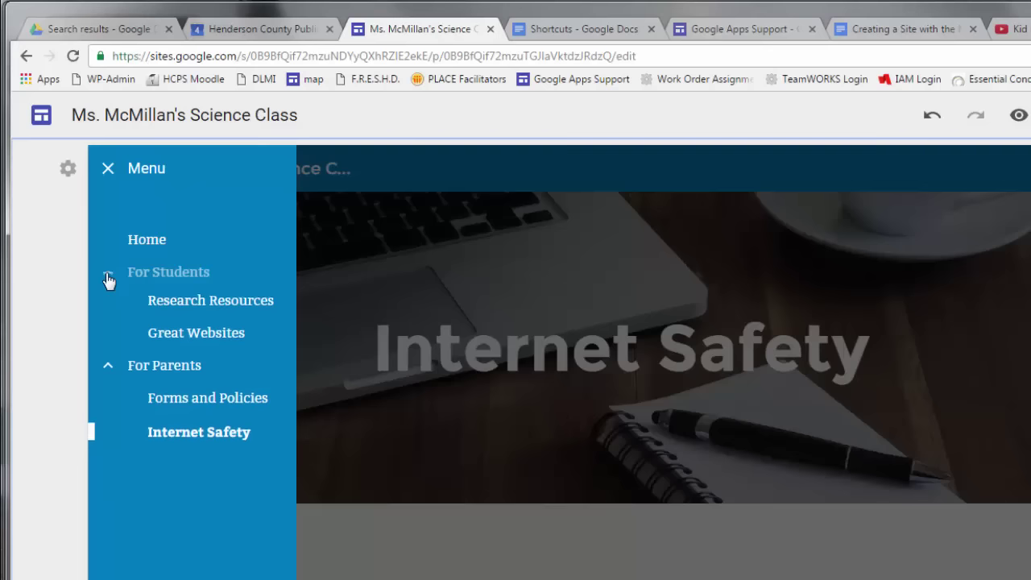
left_click(108, 278)
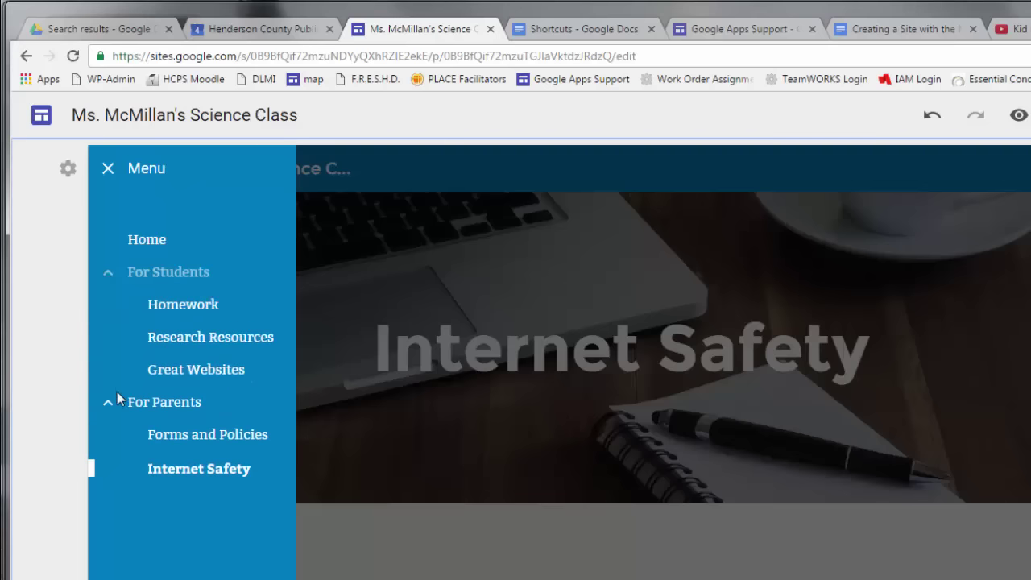
left_click(108, 406)
left_click(111, 408)
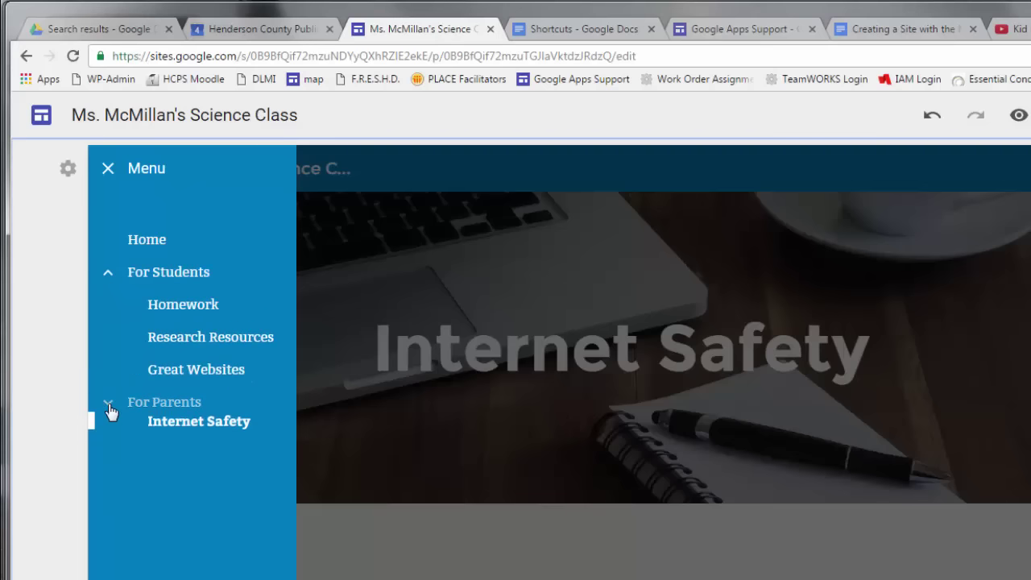
left_click(111, 276)
left_click(111, 276)
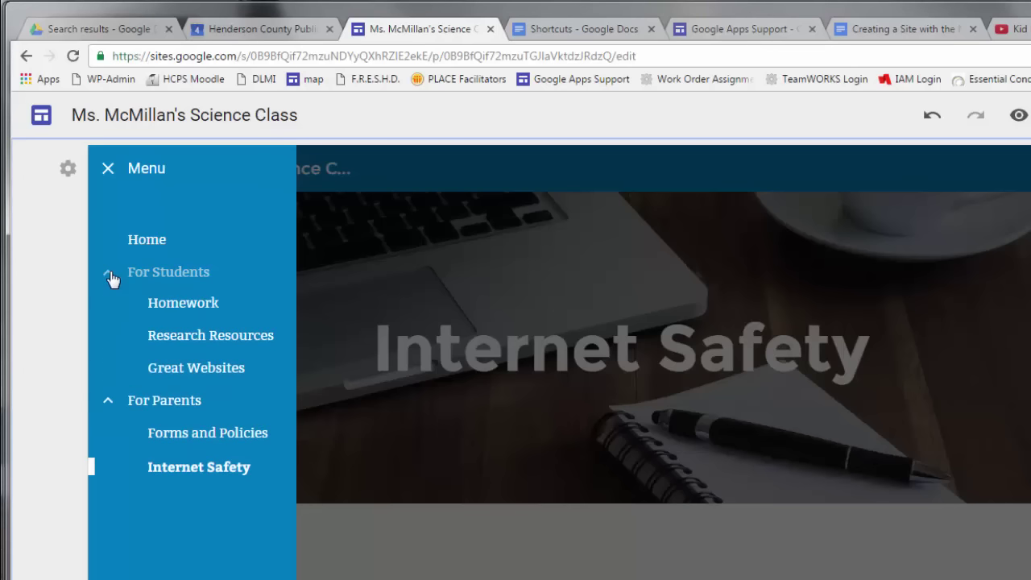
left_click(107, 167)
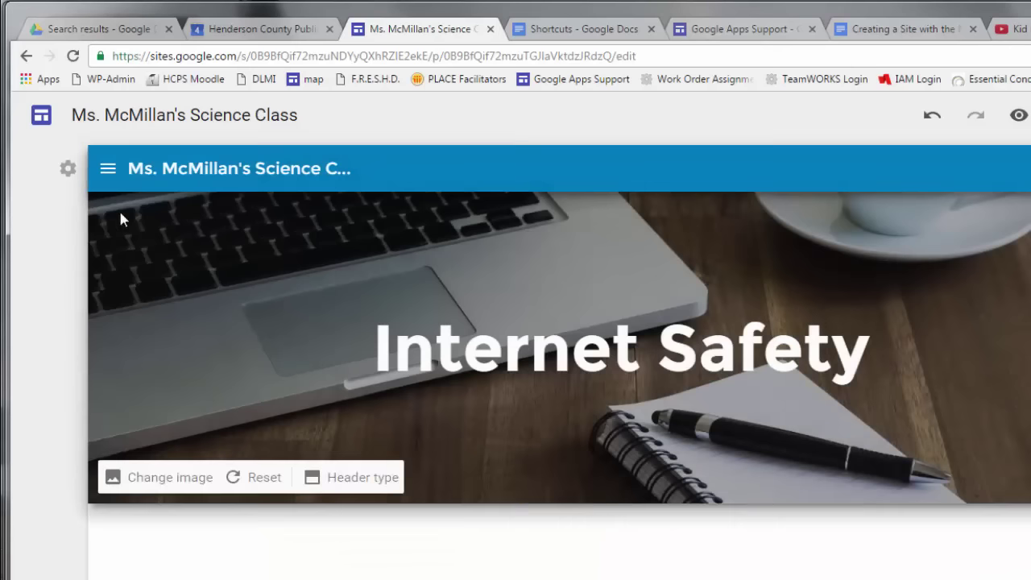
left_click(61, 171)
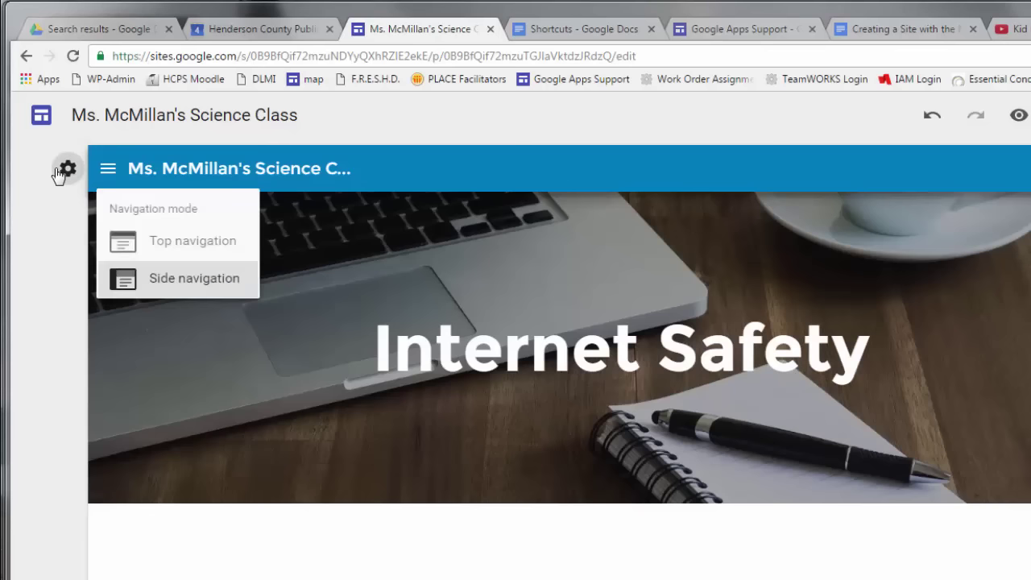
left_click(195, 241)
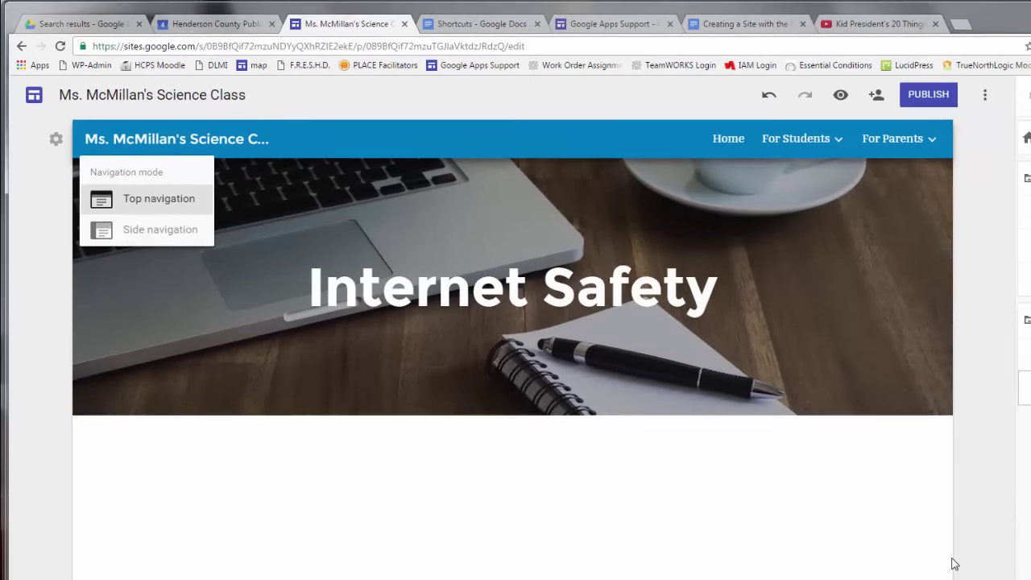
left_click(868, 152)
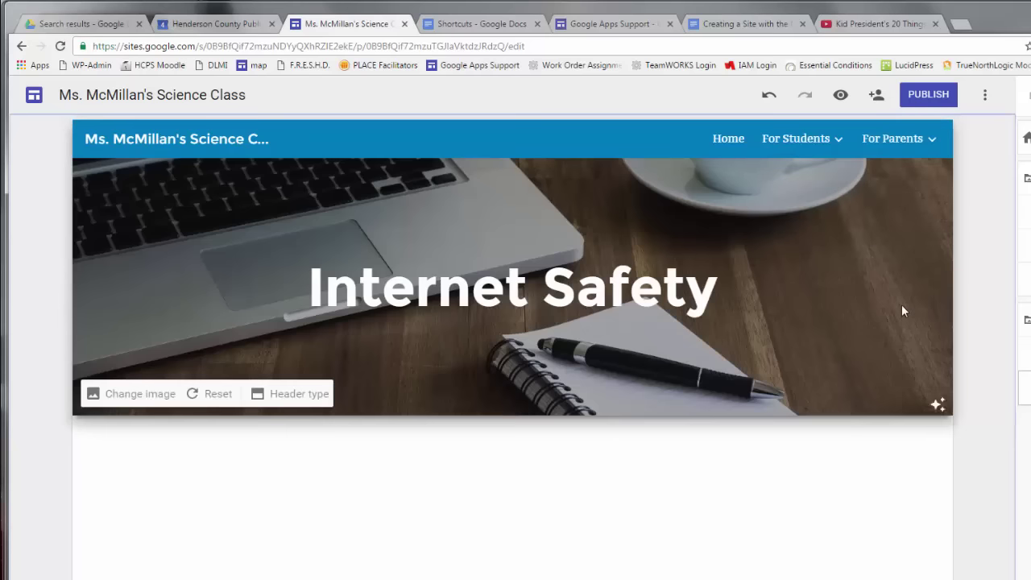
left_click(840, 95)
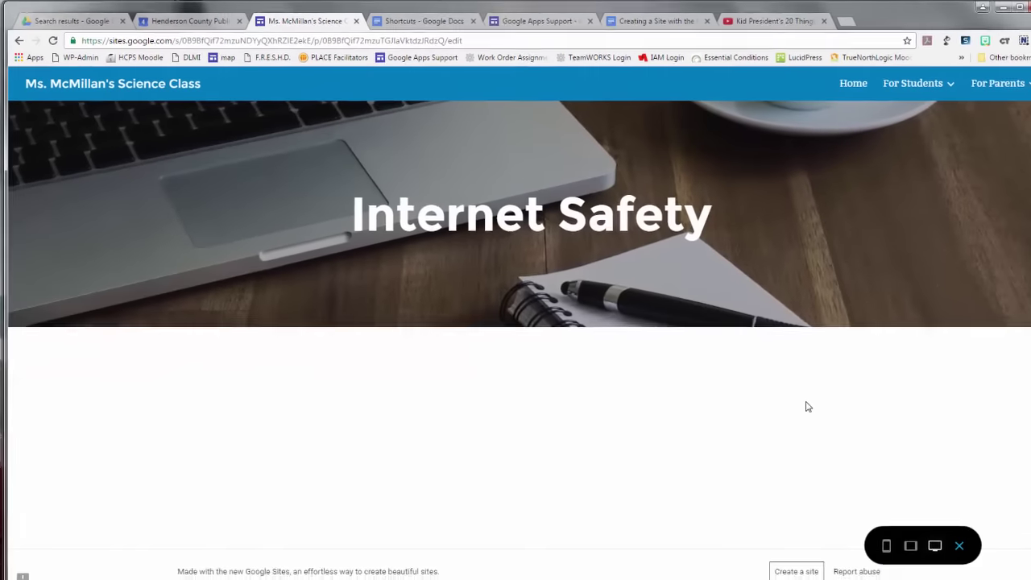
mouse_move(912, 90)
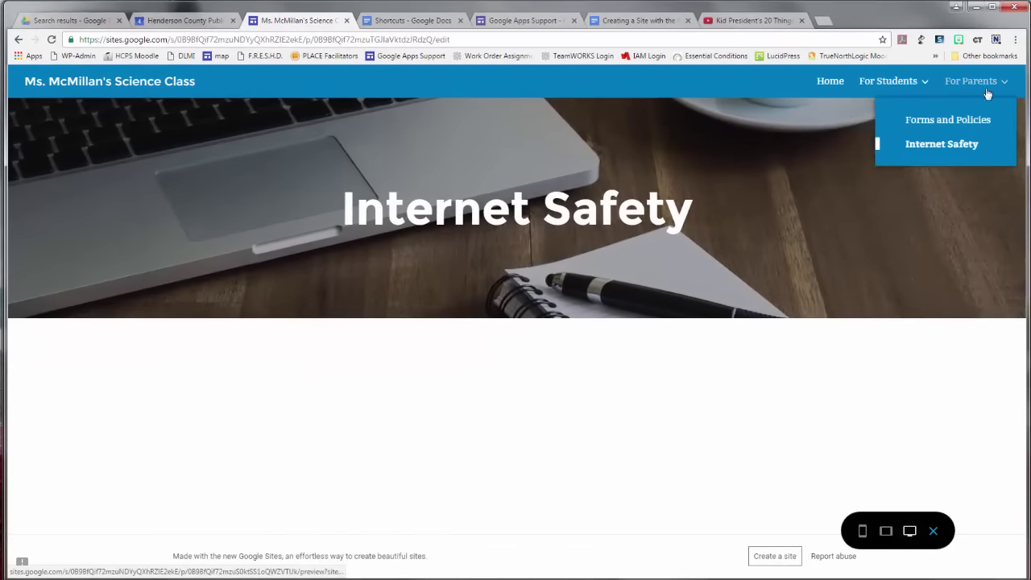
left_click(886, 532)
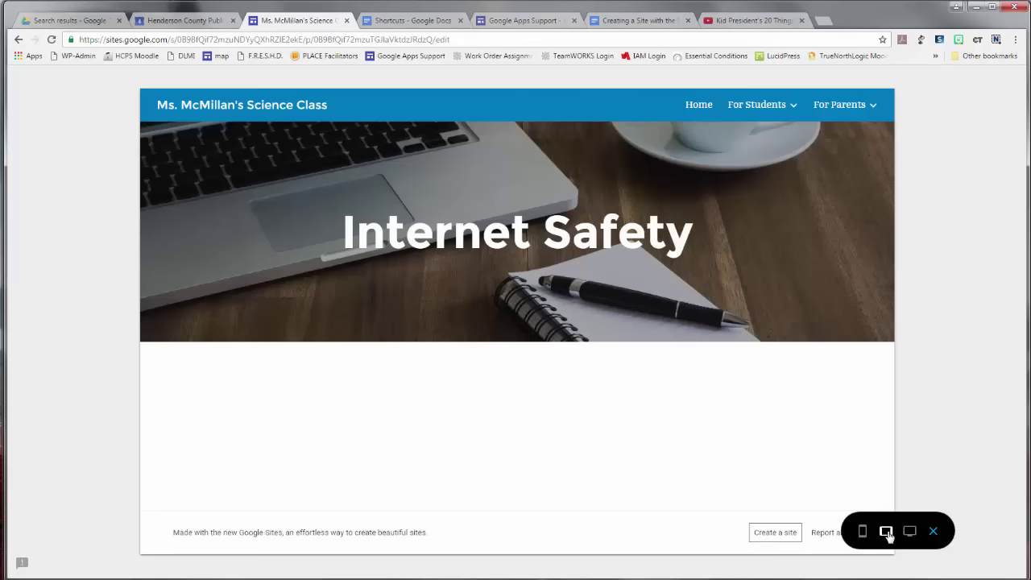
mouse_move(769, 106)
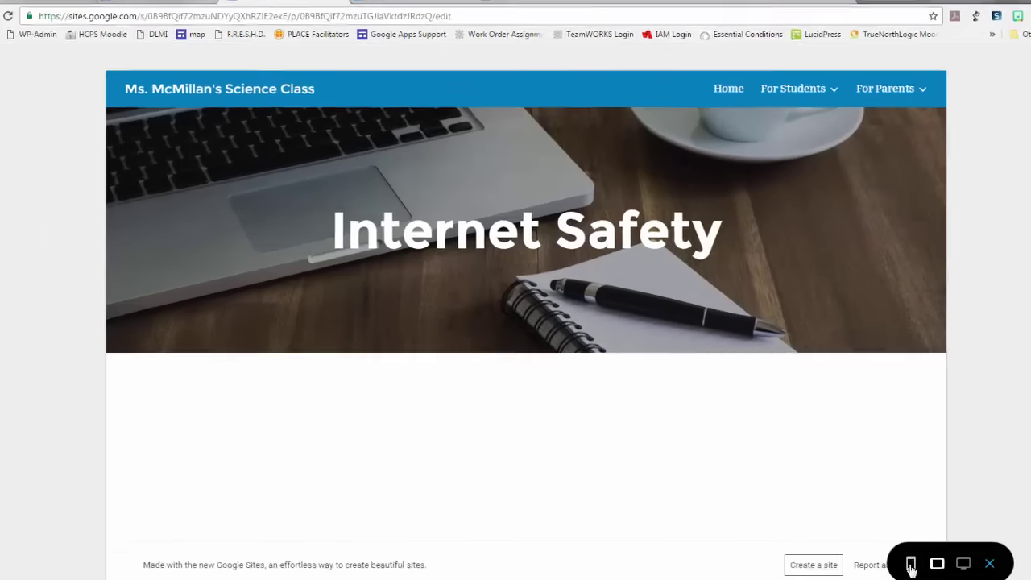
left_click(861, 530)
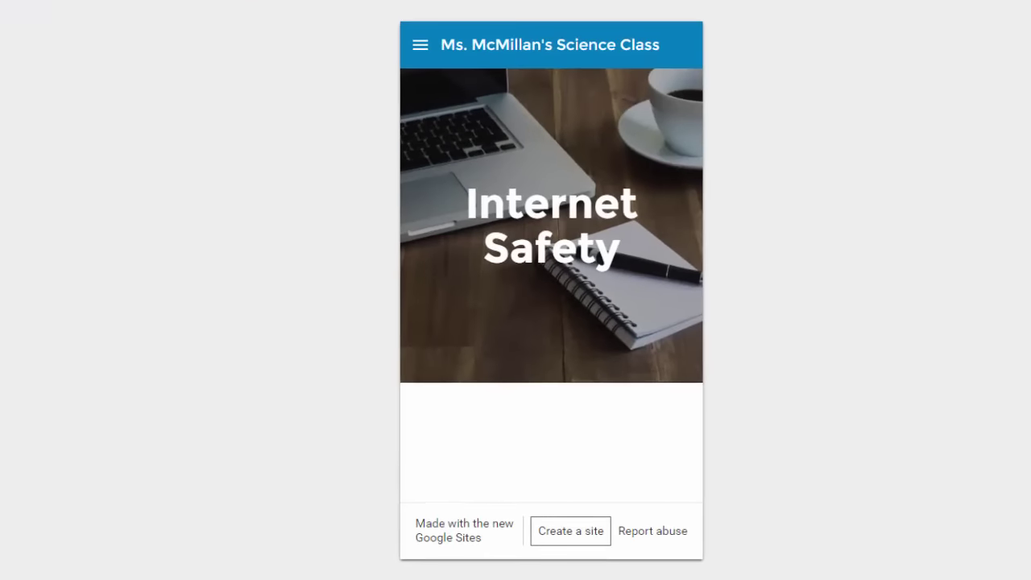
left_click(422, 51)
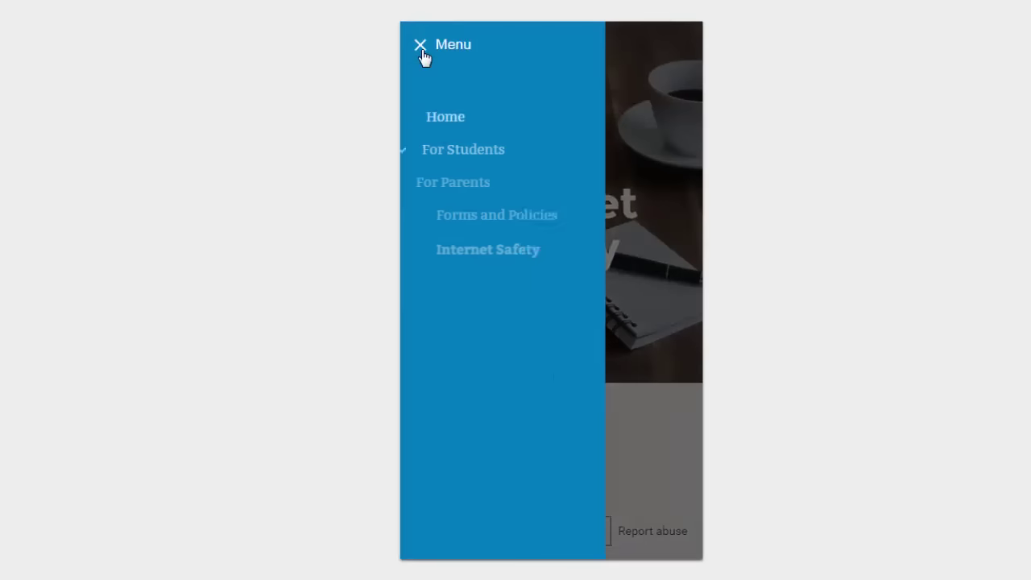
left_click(421, 47)
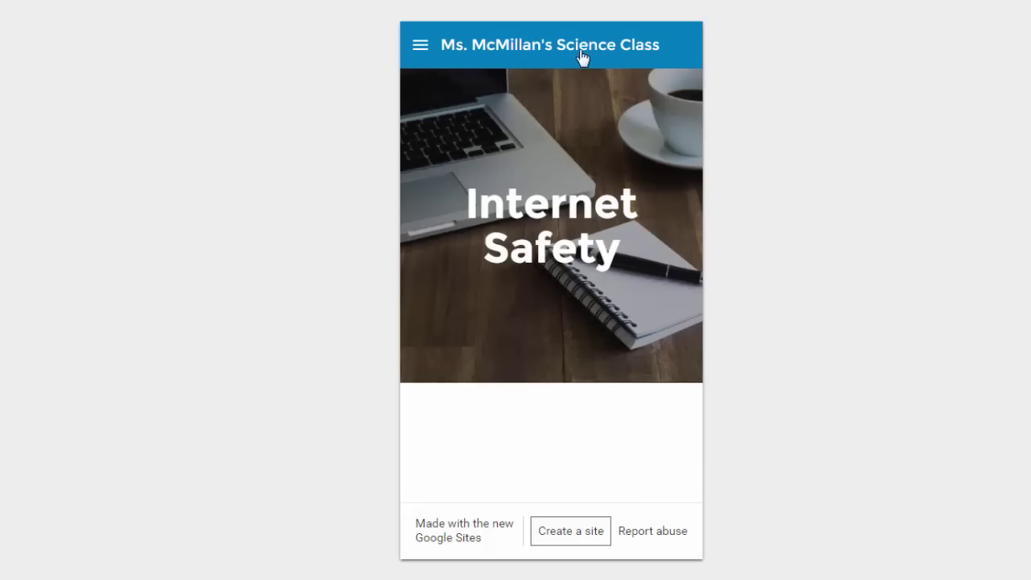
left_click(425, 50)
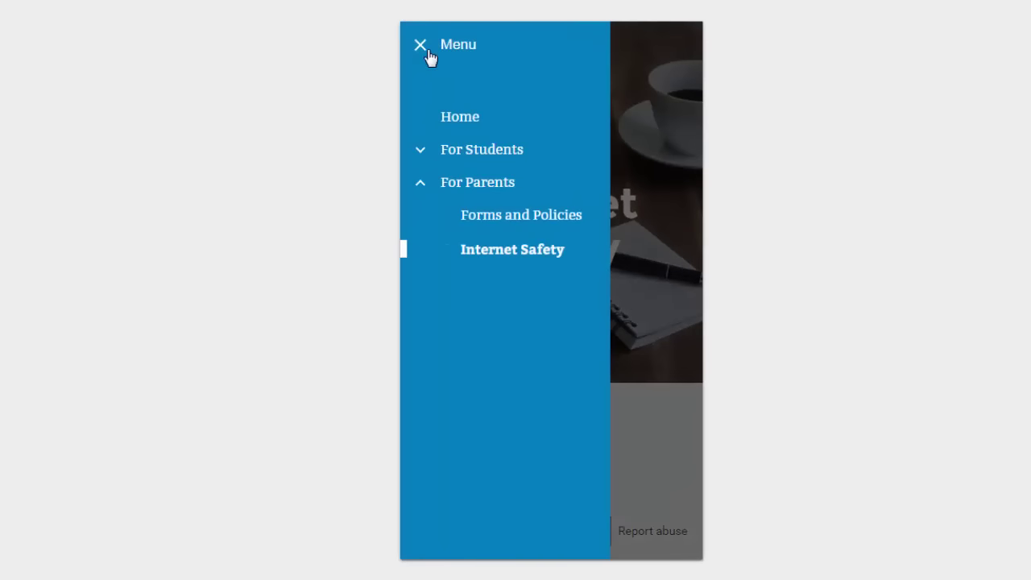
left_click(421, 45)
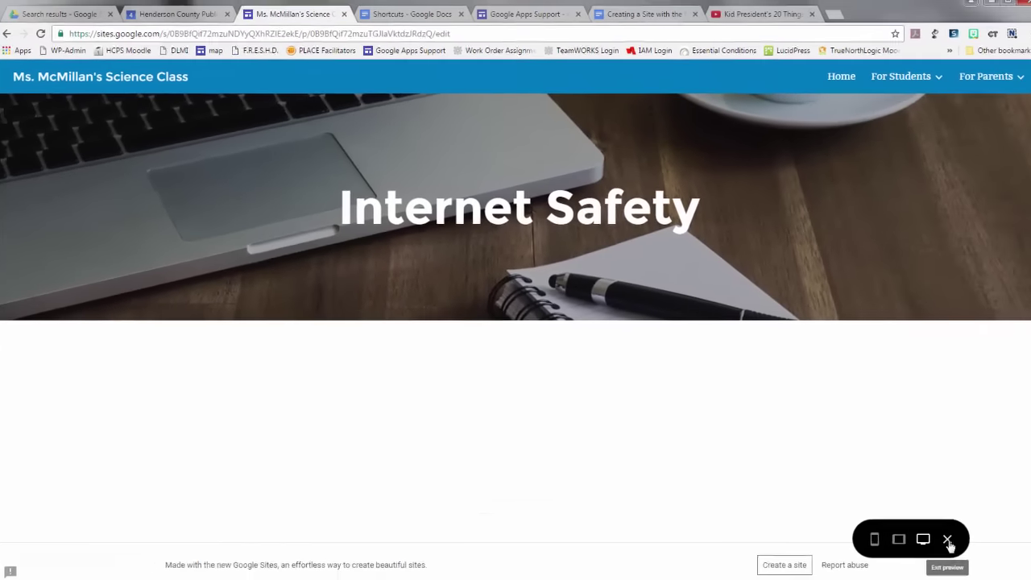
left_click(936, 531)
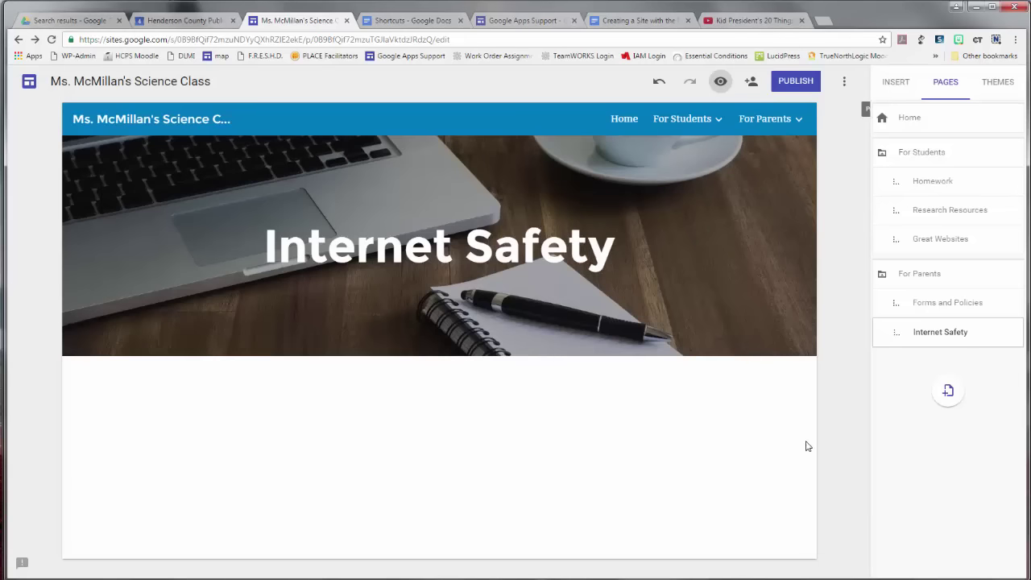
Step: Go to the Homework page and bring up the Publish your site dialog
mouse_move(667, 120)
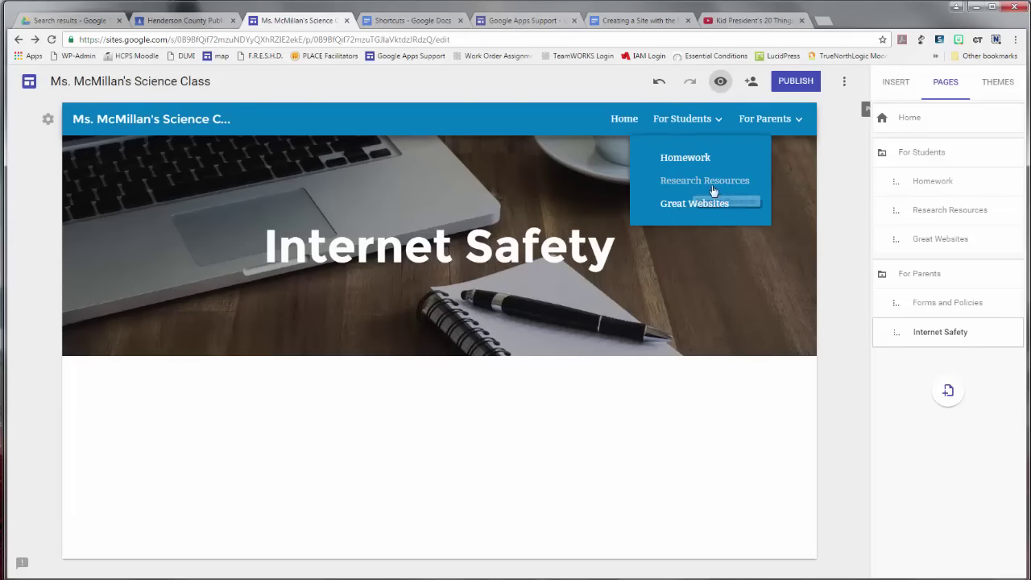
left_click(942, 187)
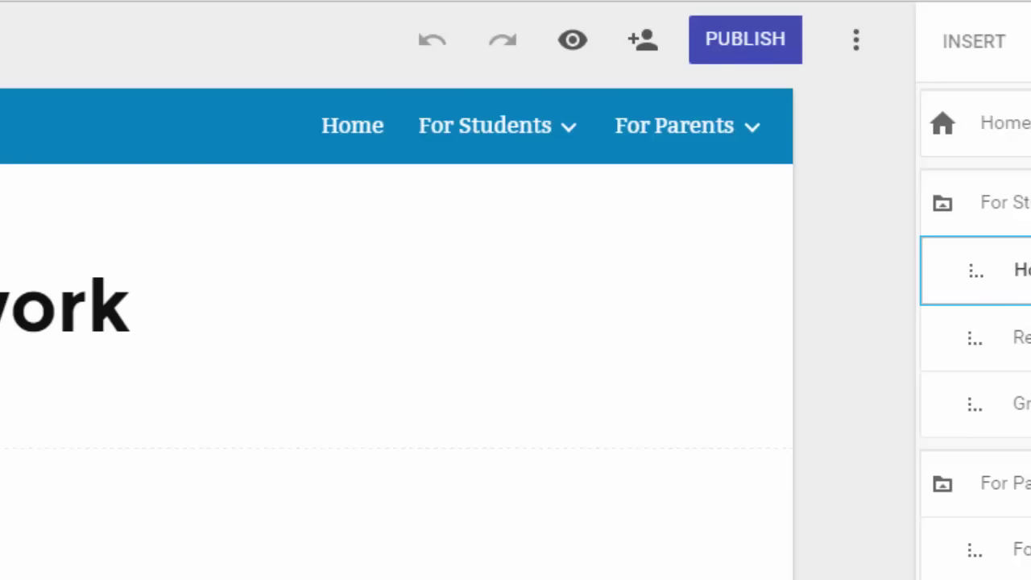
left_click(766, 39)
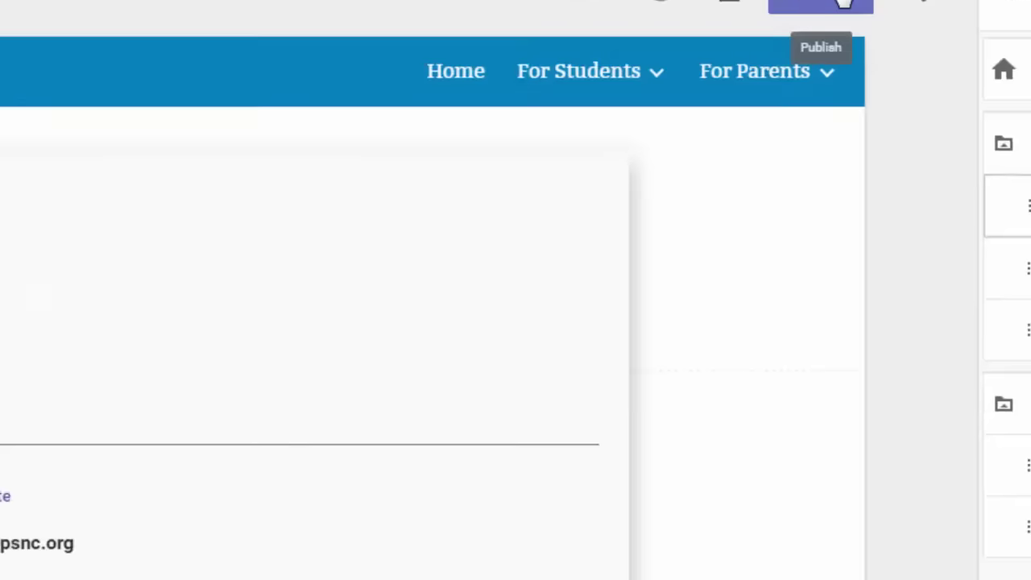
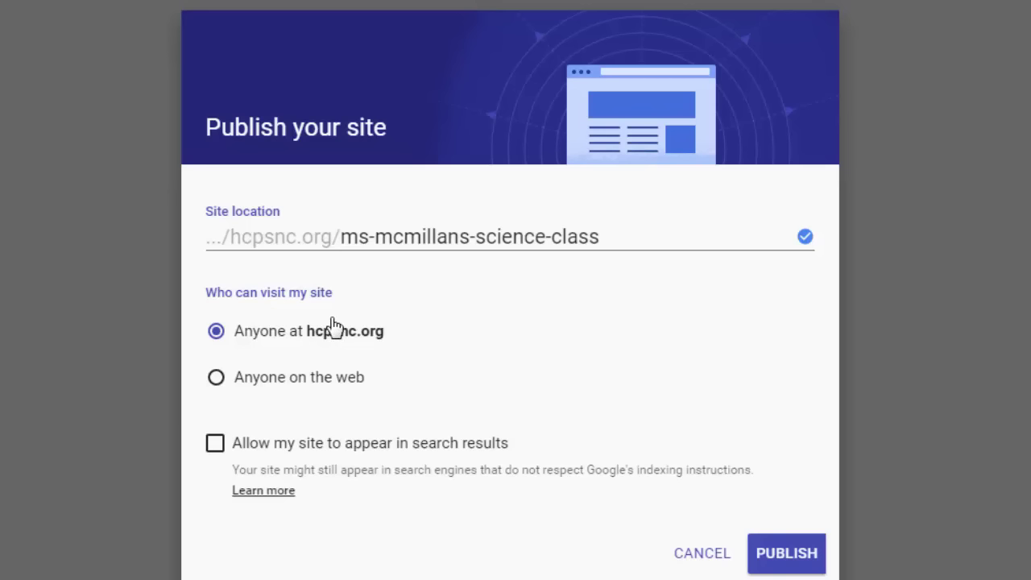
Step: Publish the site for anyone on the web, with search-results listing left unchecked
left_click(243, 391)
left_click(219, 454)
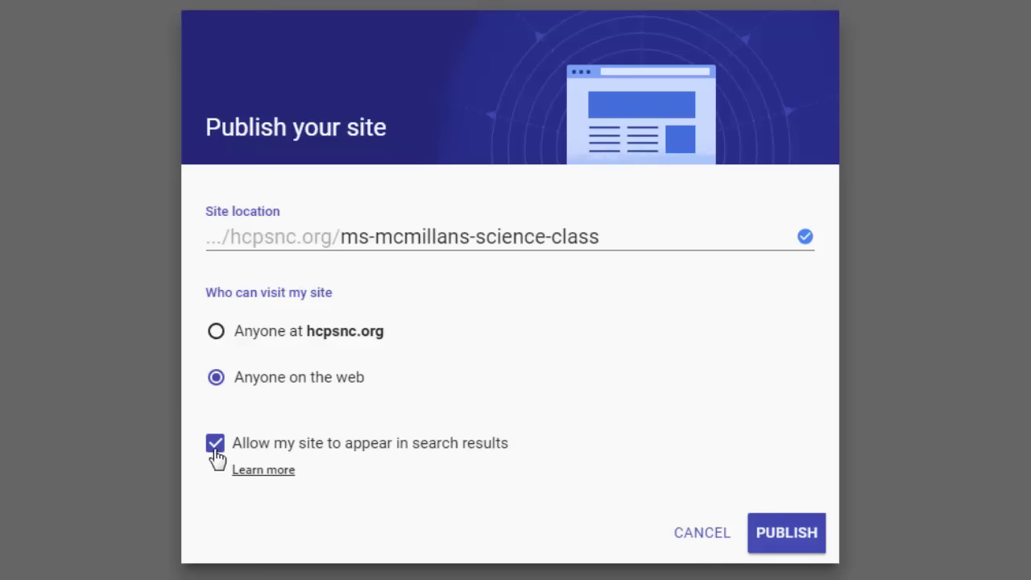
left_click(215, 449)
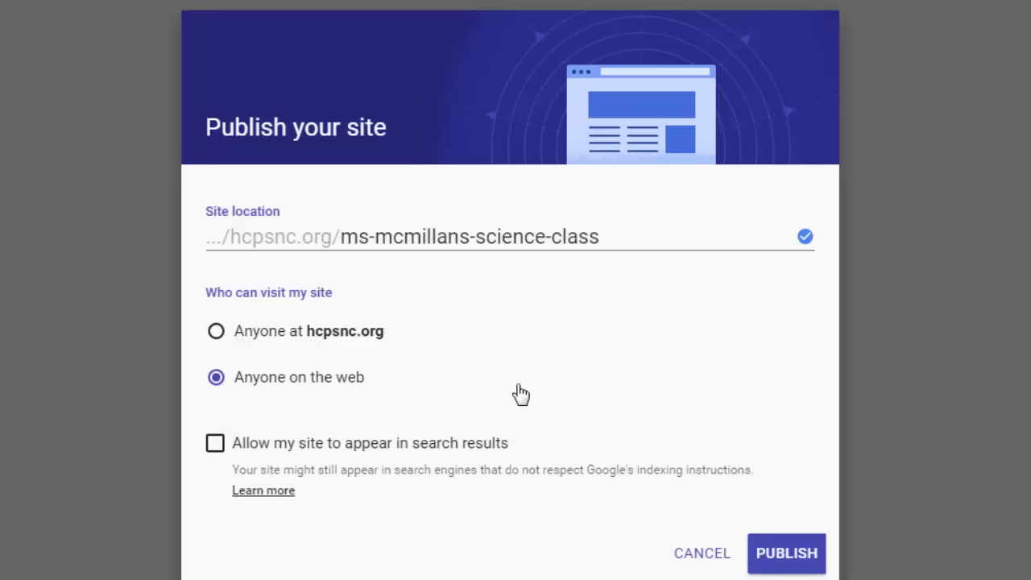
left_click(793, 556)
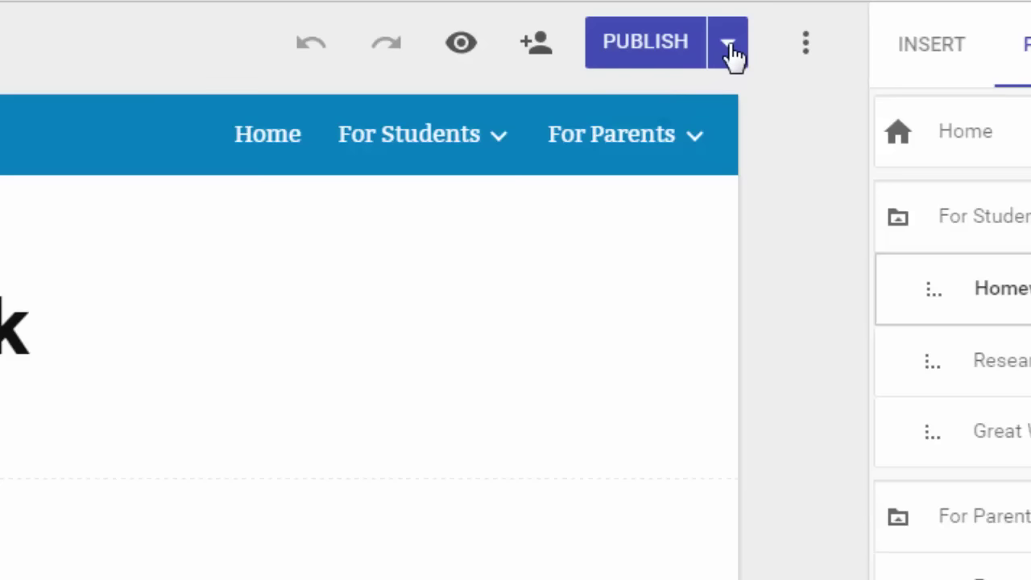
Step: Review the publish settings and close them without saving changes
left_click(729, 50)
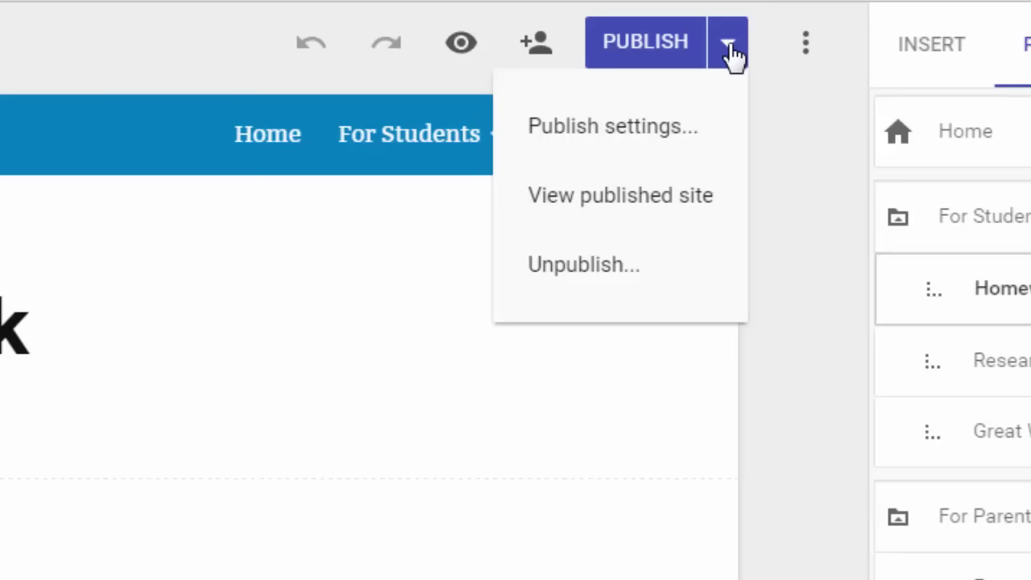
left_click(637, 129)
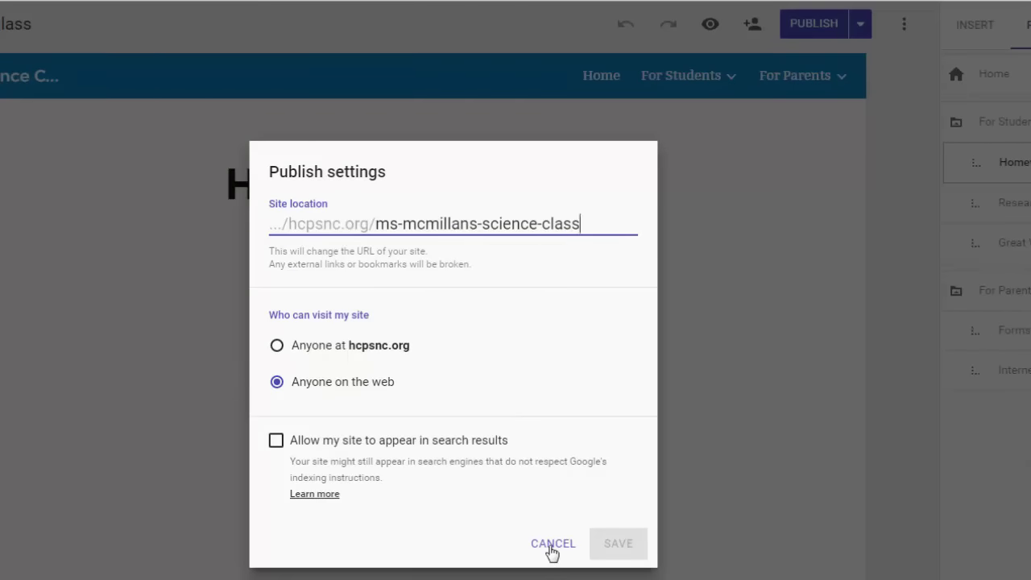
left_click(552, 544)
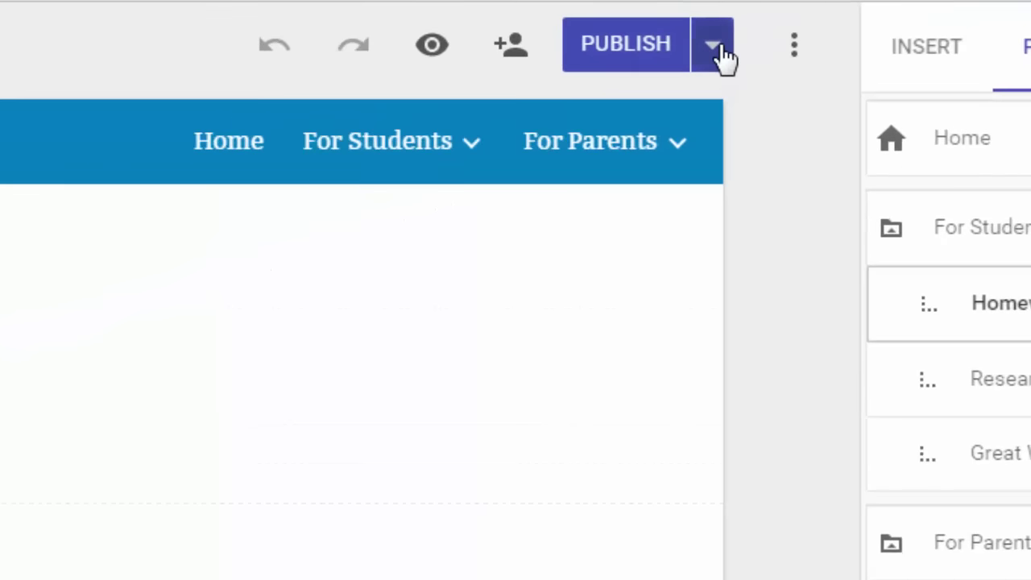
Step: Open the live site's Welcome to Ms. McMillan's Science Class home page in a new tab
left_click(712, 47)
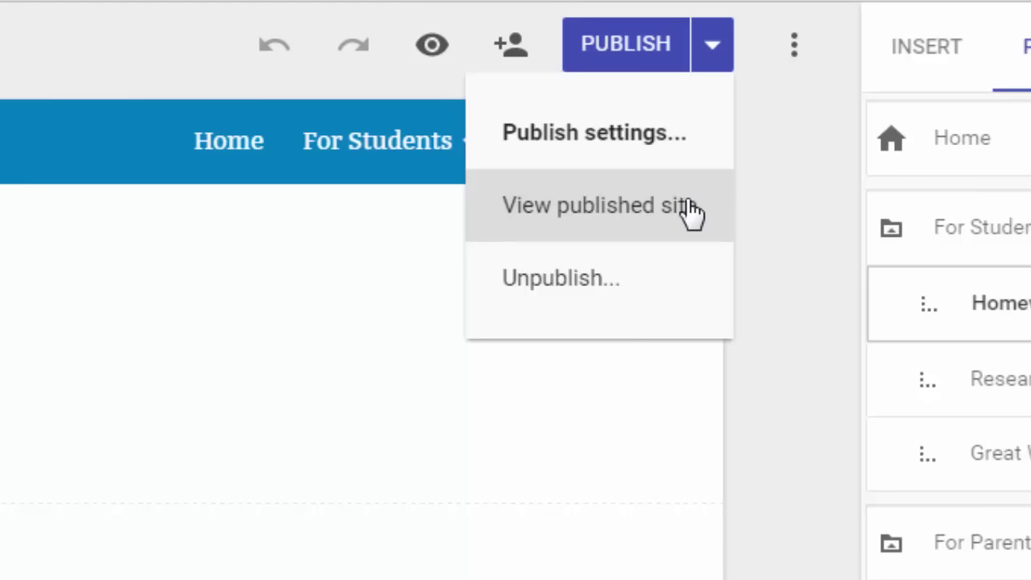
left_click(668, 139)
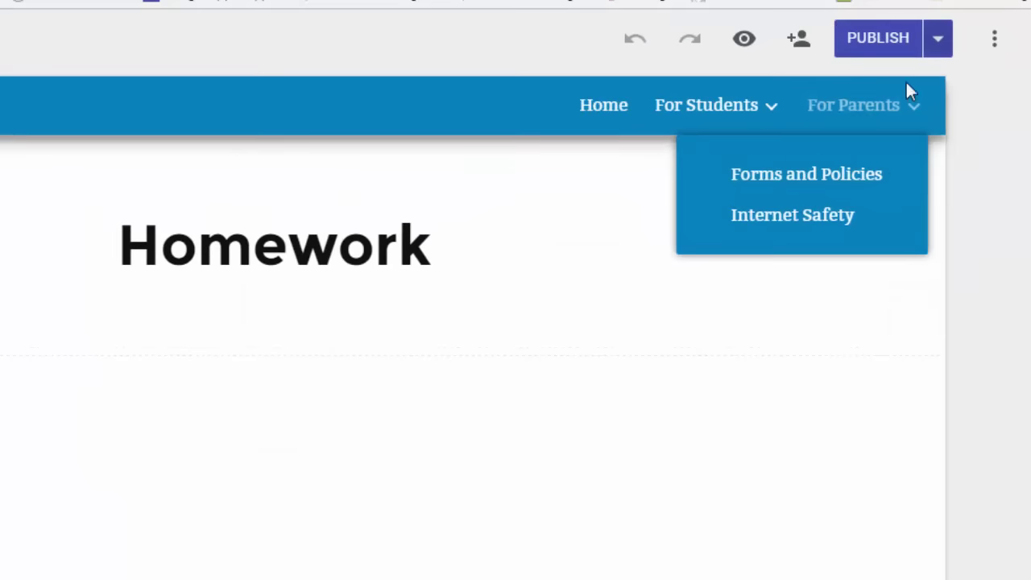
left_click(939, 45)
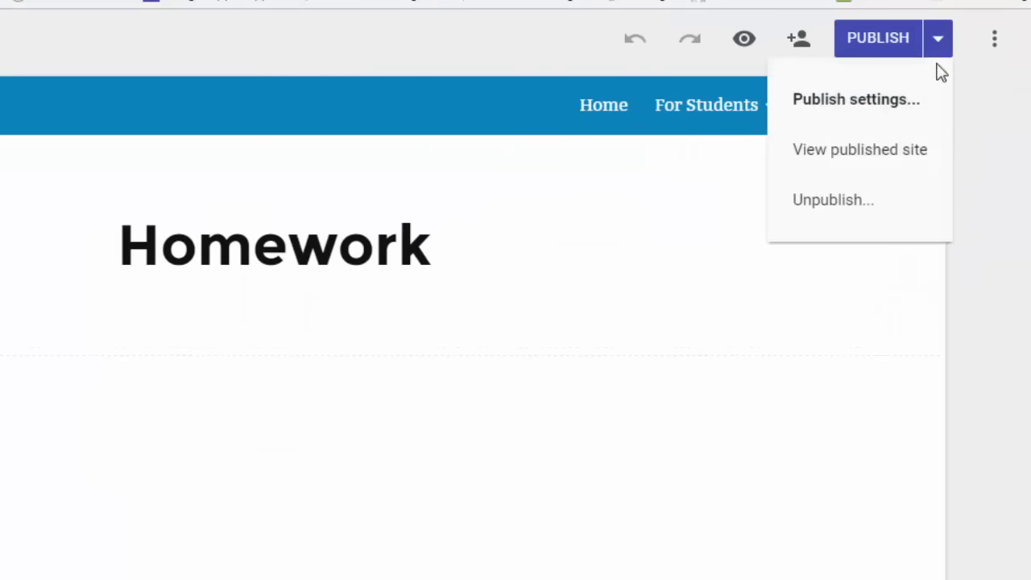
left_click(923, 163)
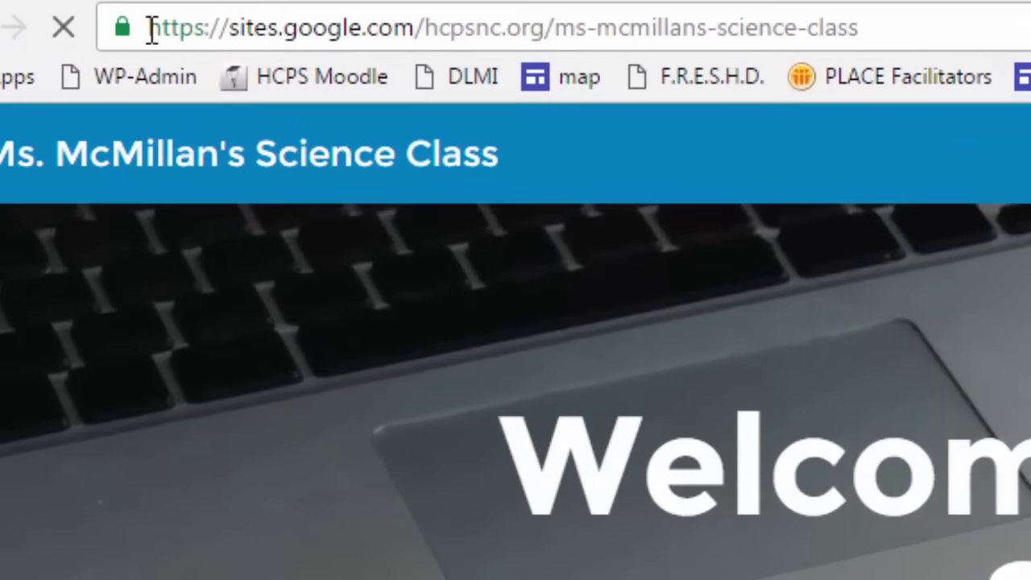
Step: Select the published site's full web address in the address bar
left_click_drag(121, 33, 719, 35)
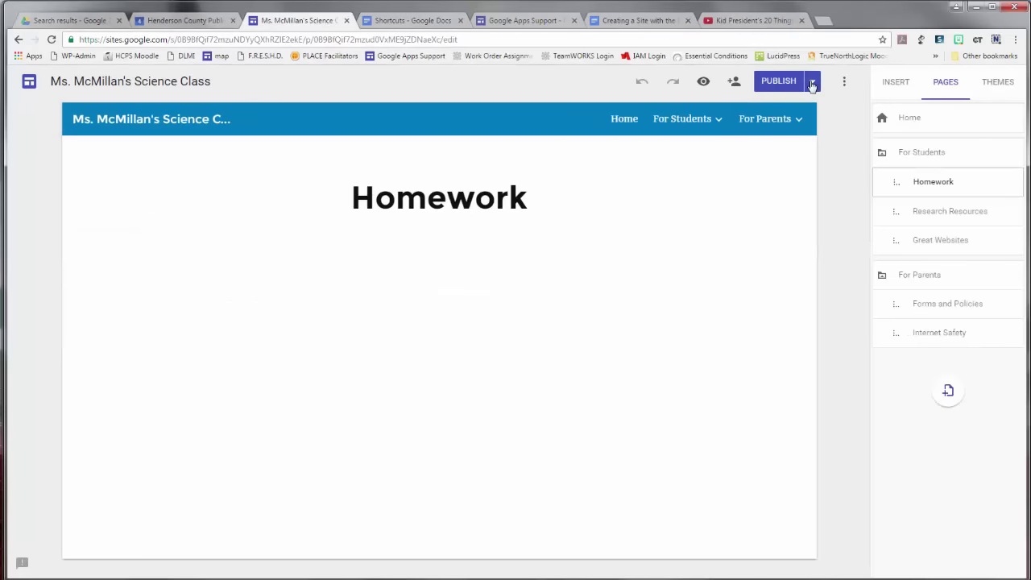
Step: Add a text box reading 'Here is your homework....' to the Homework page
left_click(812, 81)
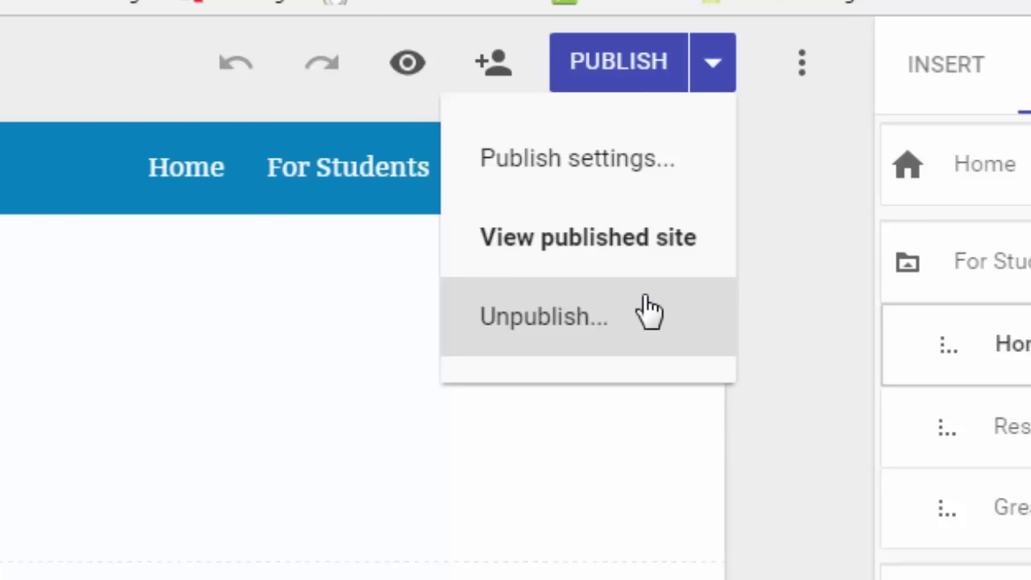
left_click(718, 78)
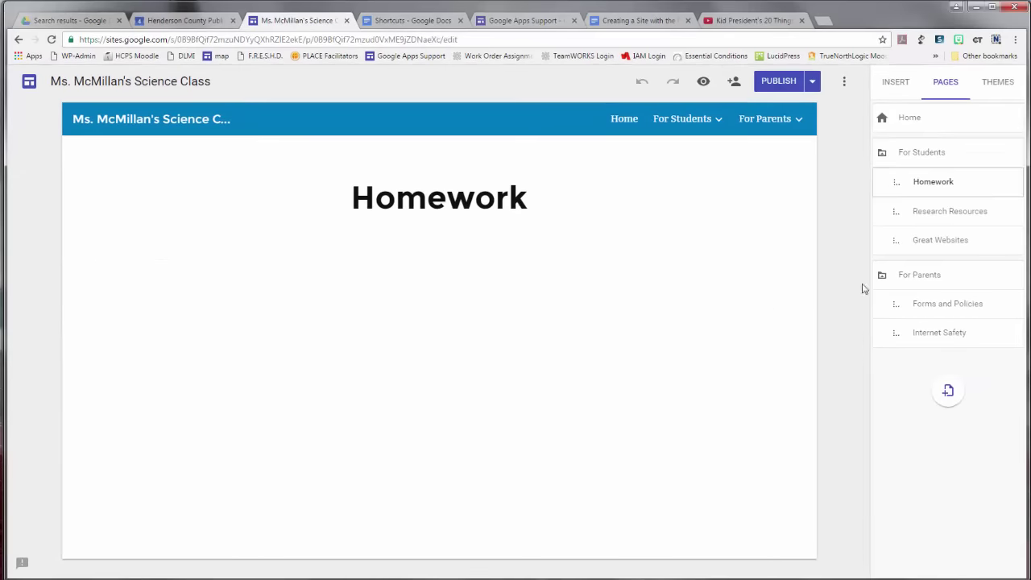
left_click(904, 84)
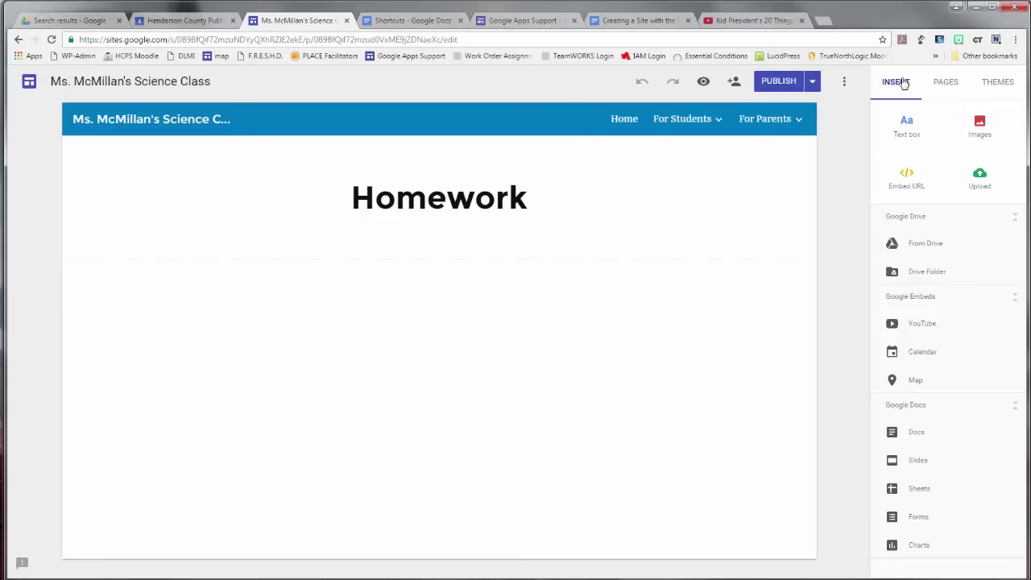
left_click(908, 125)
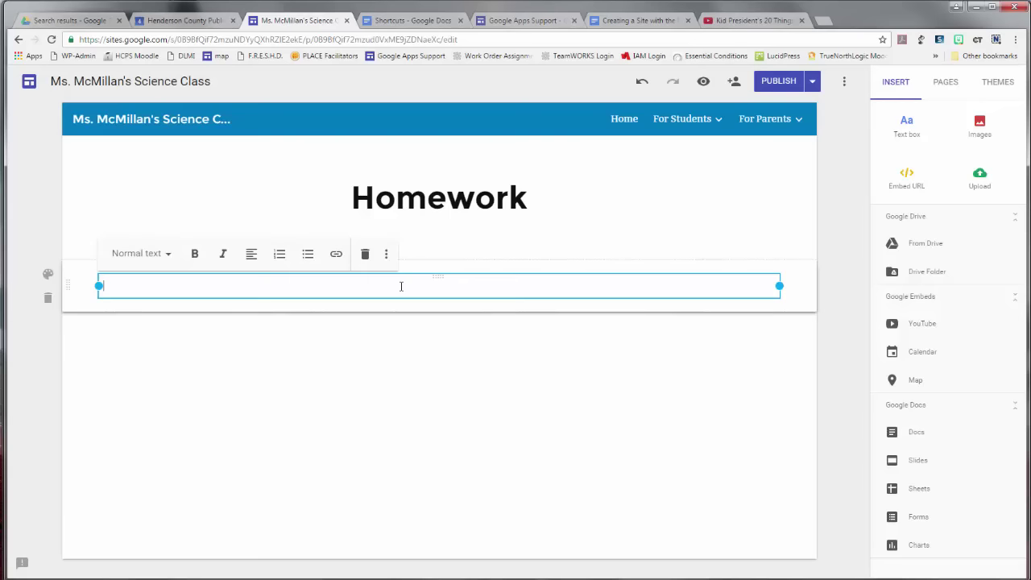
type("Here is your homewor")
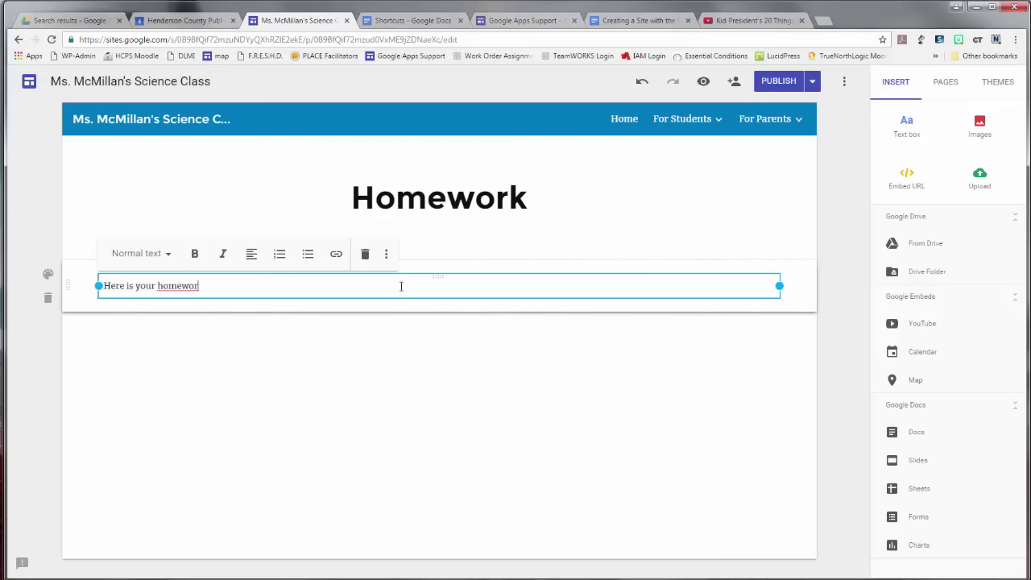
type("k....")
left_click(398, 428)
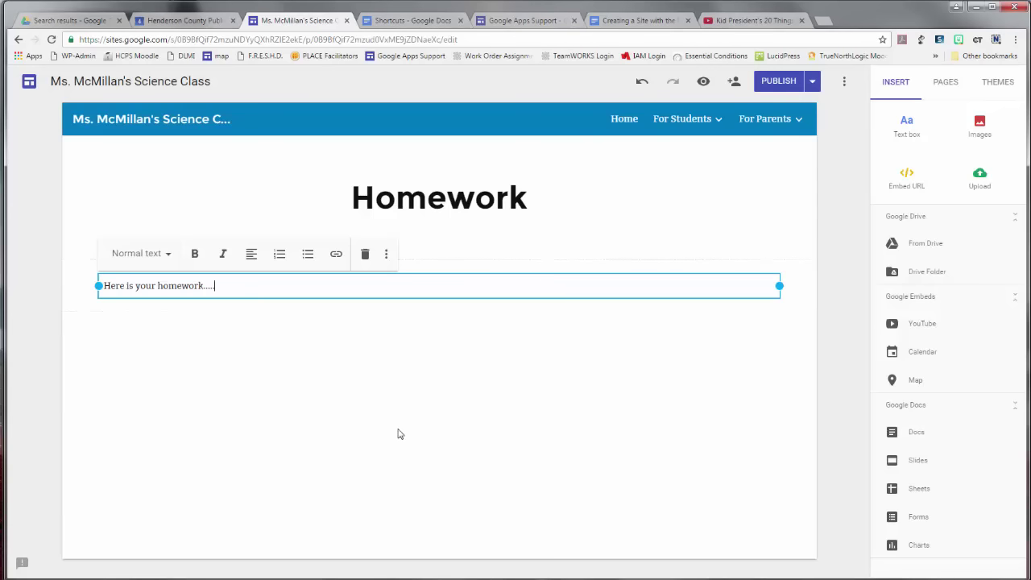
Step: Open the Homework page under For Students and show the publishing options
left_click(955, 88)
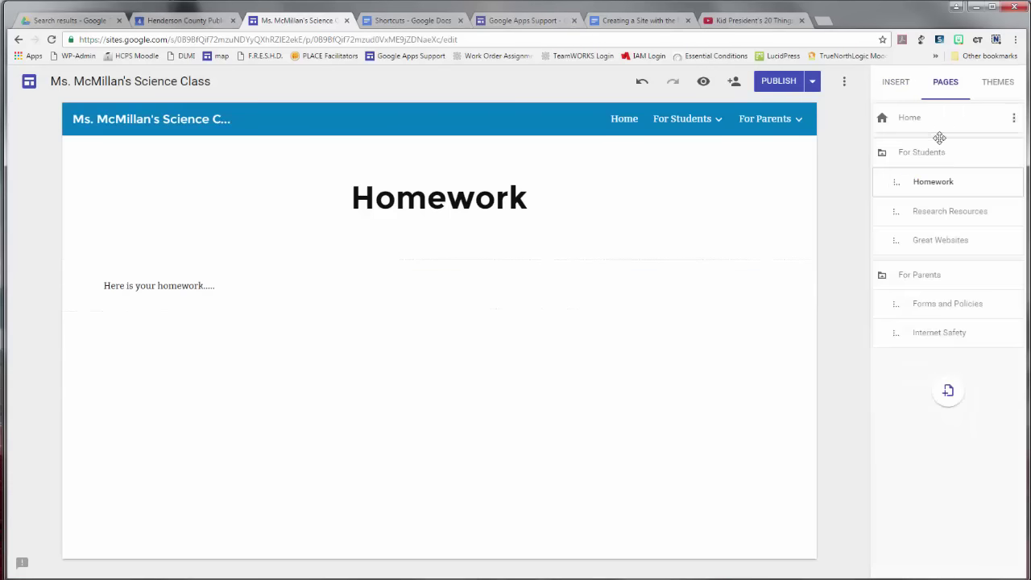
left_click(937, 156)
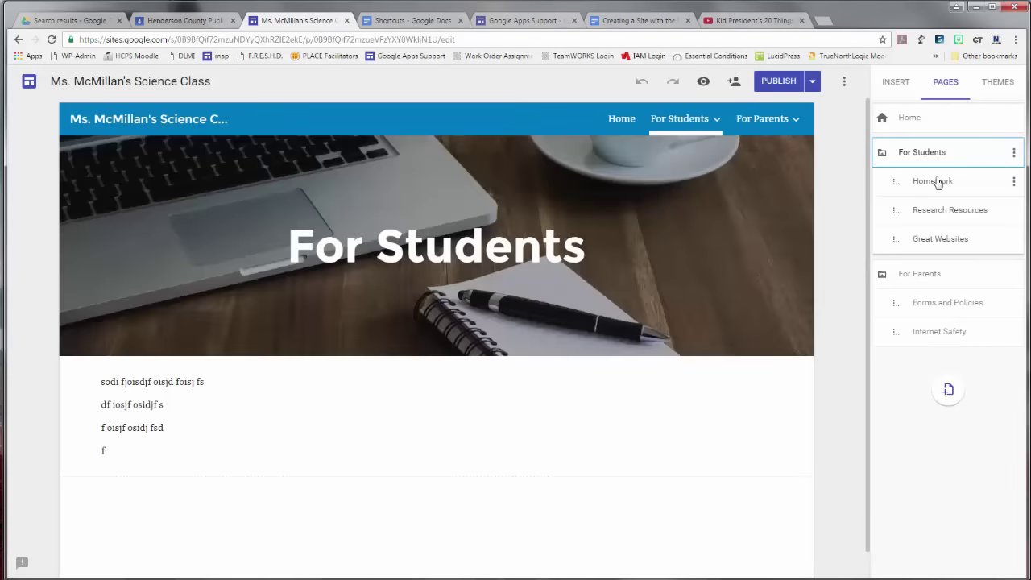
left_click(937, 182)
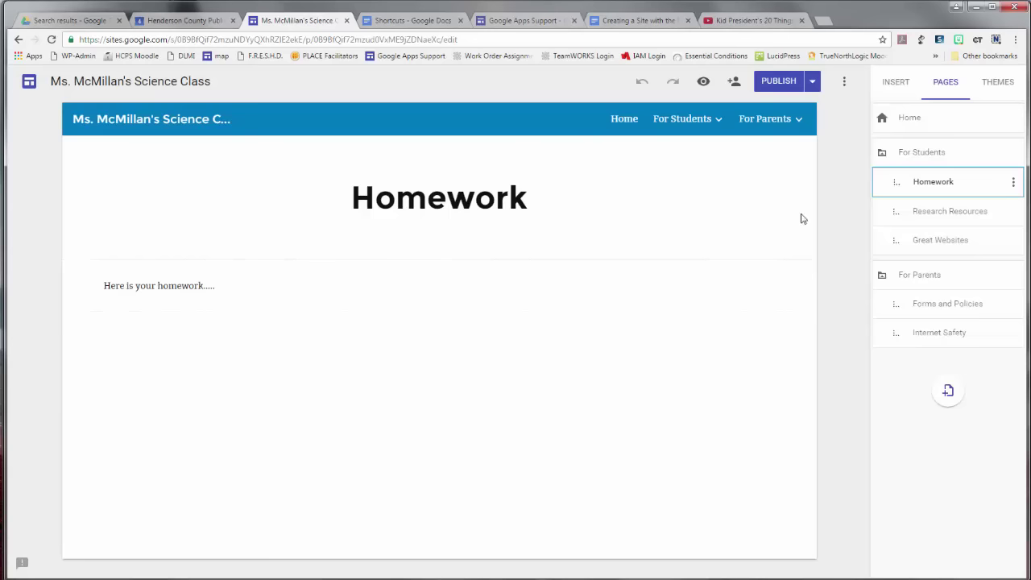
left_click(815, 84)
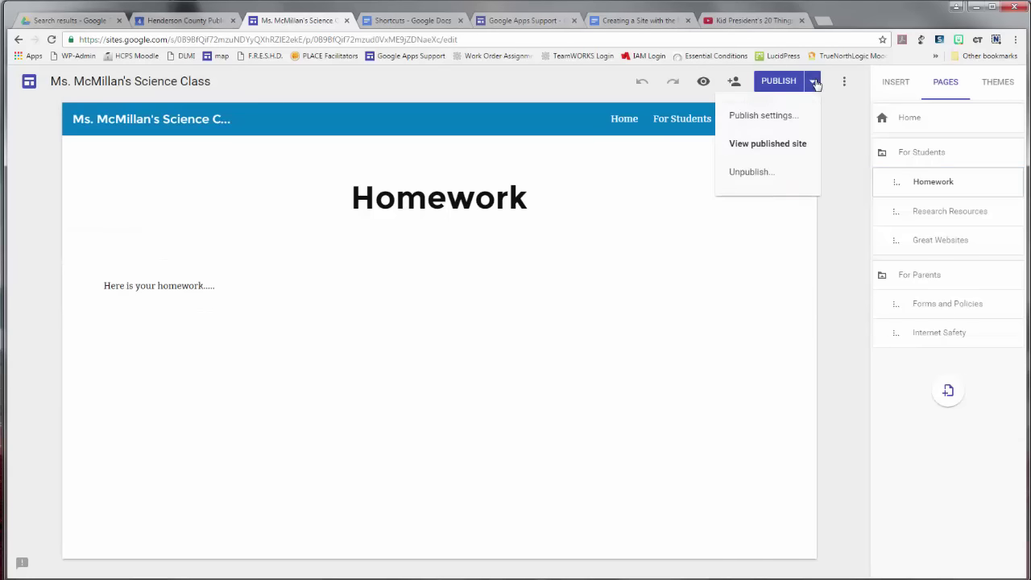
Step: View the live Homework page in a new tab, then return to the editor
left_click(794, 153)
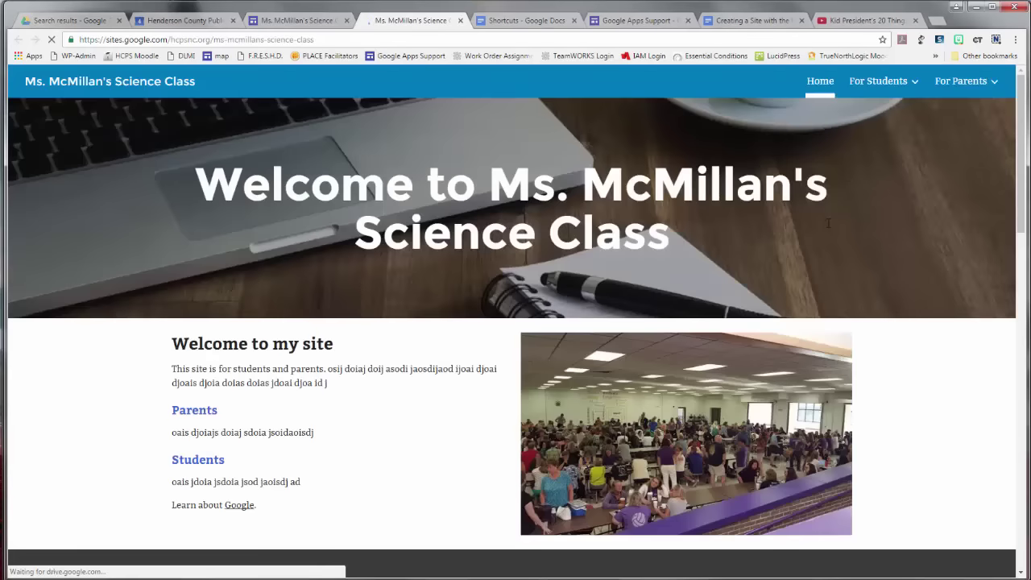
mouse_move(881, 89)
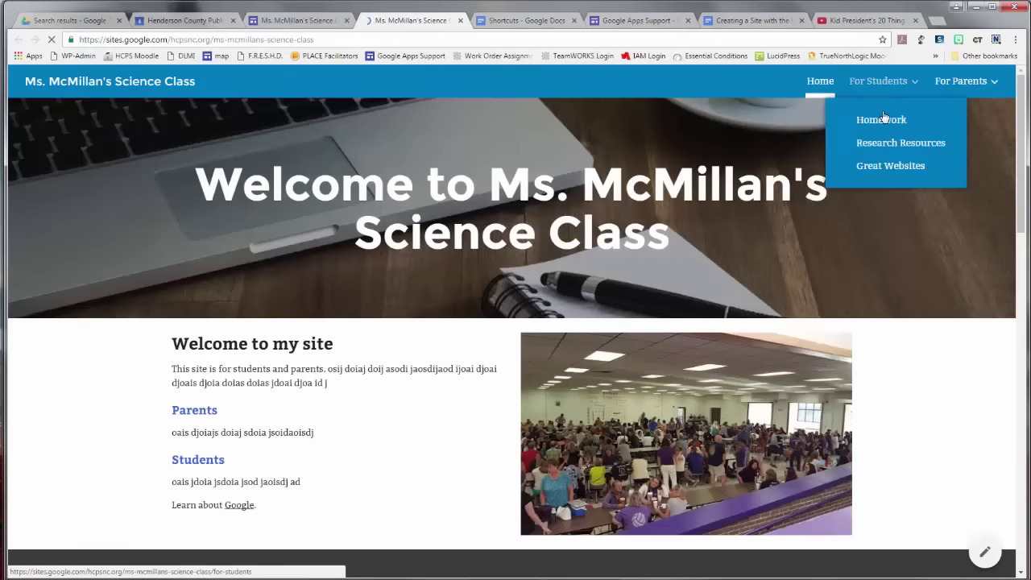
left_click(882, 121)
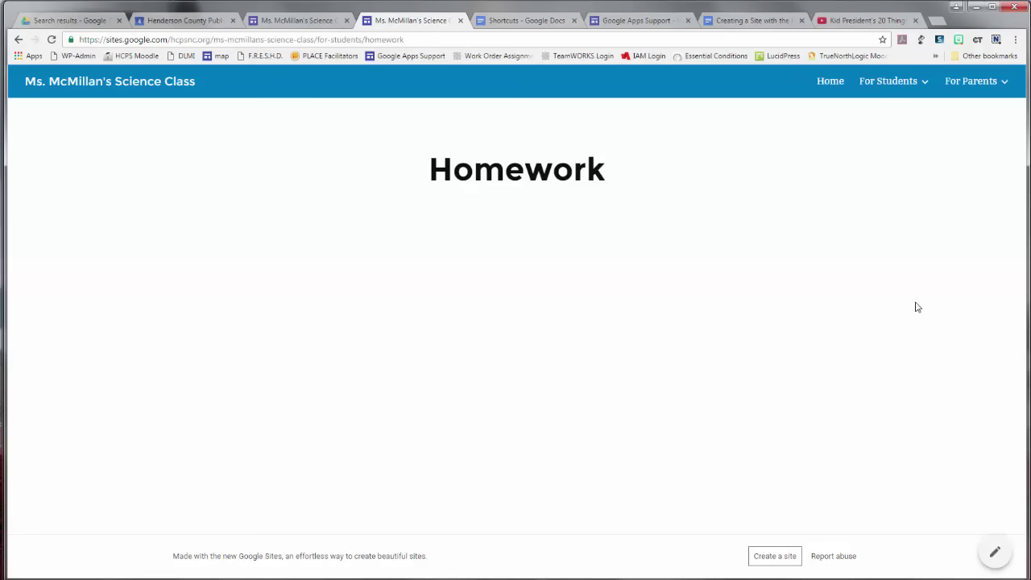
left_click(296, 20)
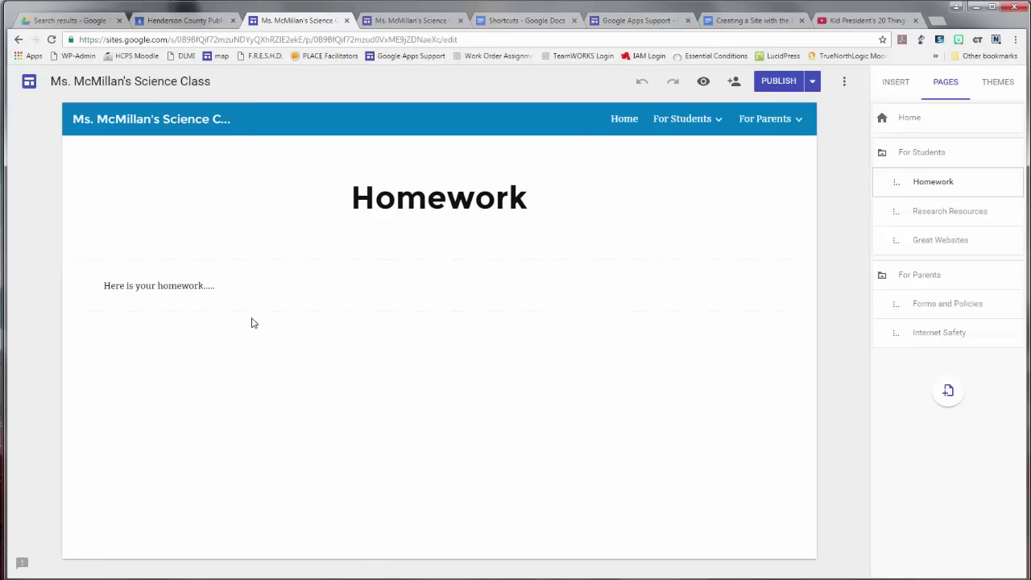
Step: Republish and reload the live Homework page to confirm the homework line appears
left_click(773, 83)
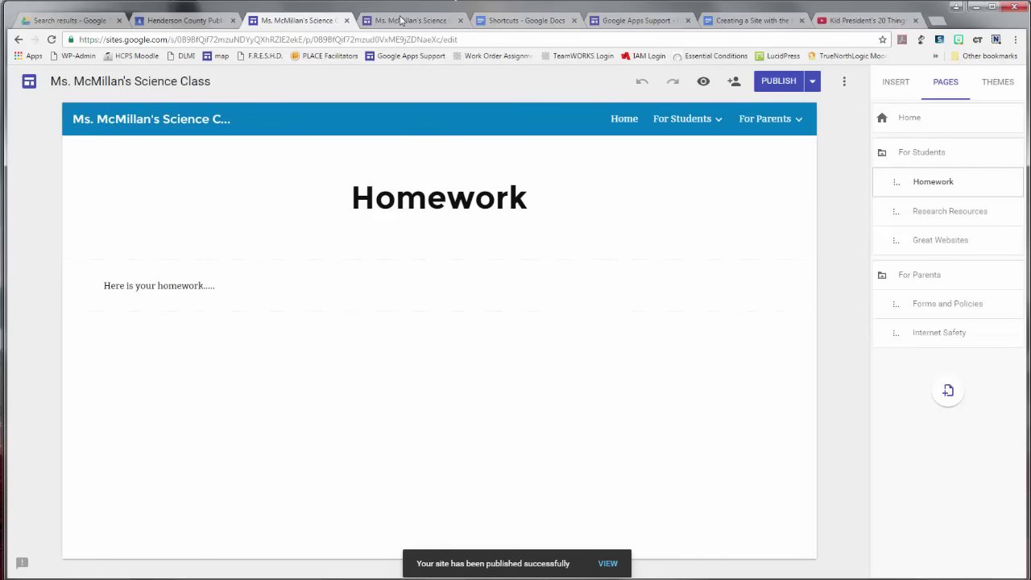
left_click(403, 20)
left_click(50, 40)
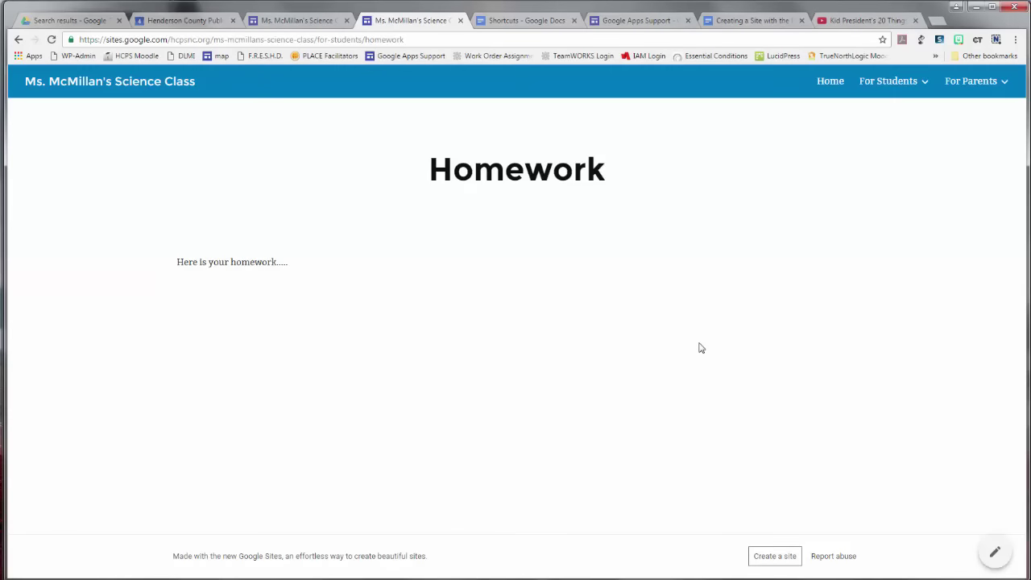
left_click(278, 20)
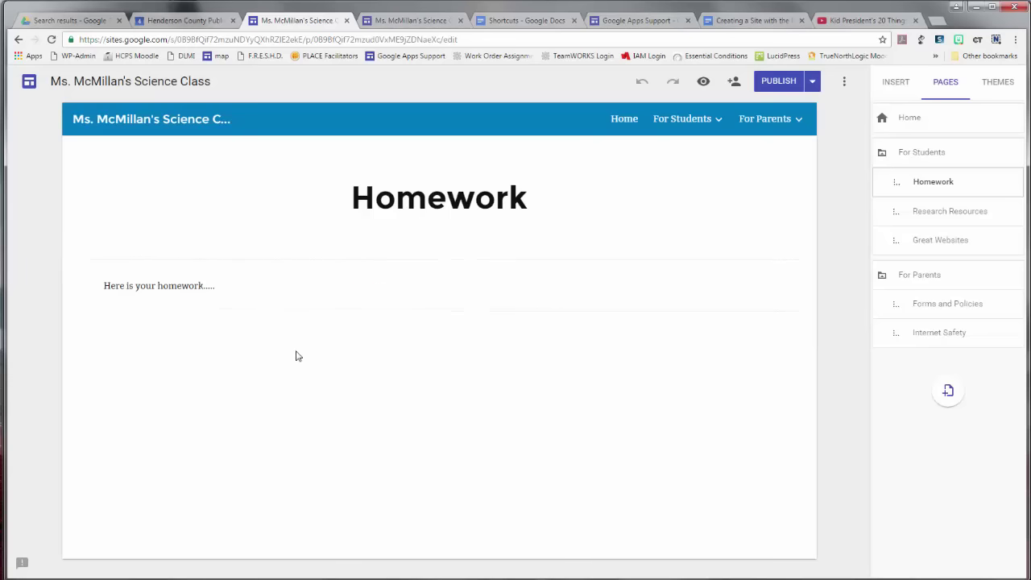
Step: Add a two-line filler text box below the homework line, then open Add editors
left_click(897, 83)
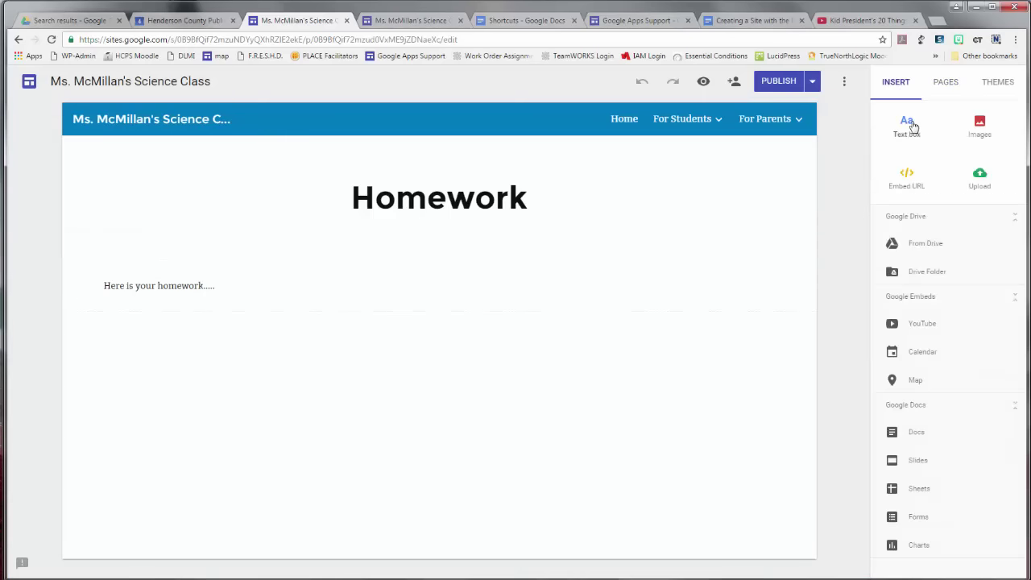
left_click(905, 126)
type("si")
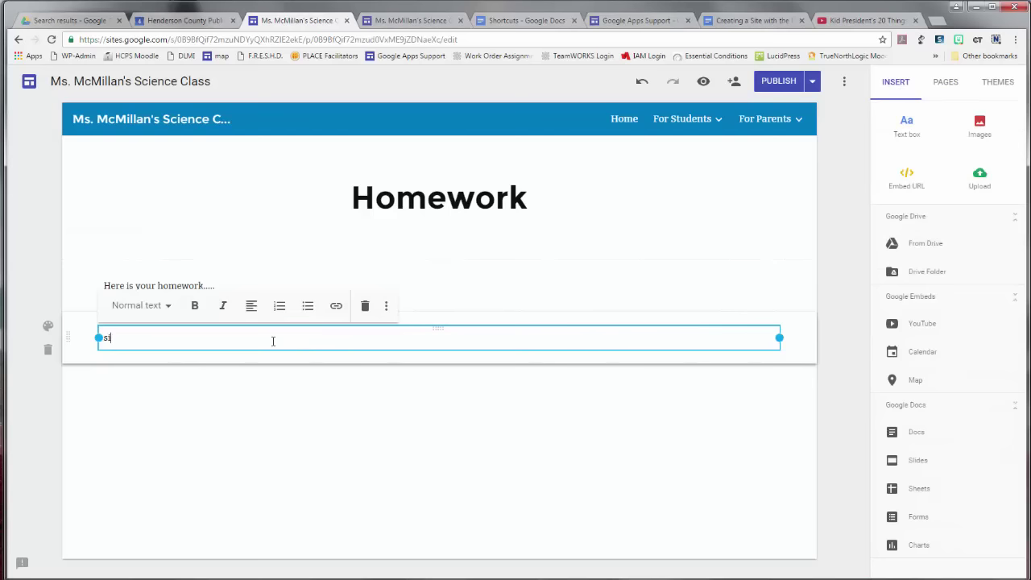
type("dj foisjf oisj fsoif josidjf oisj fois dfois jdfs")
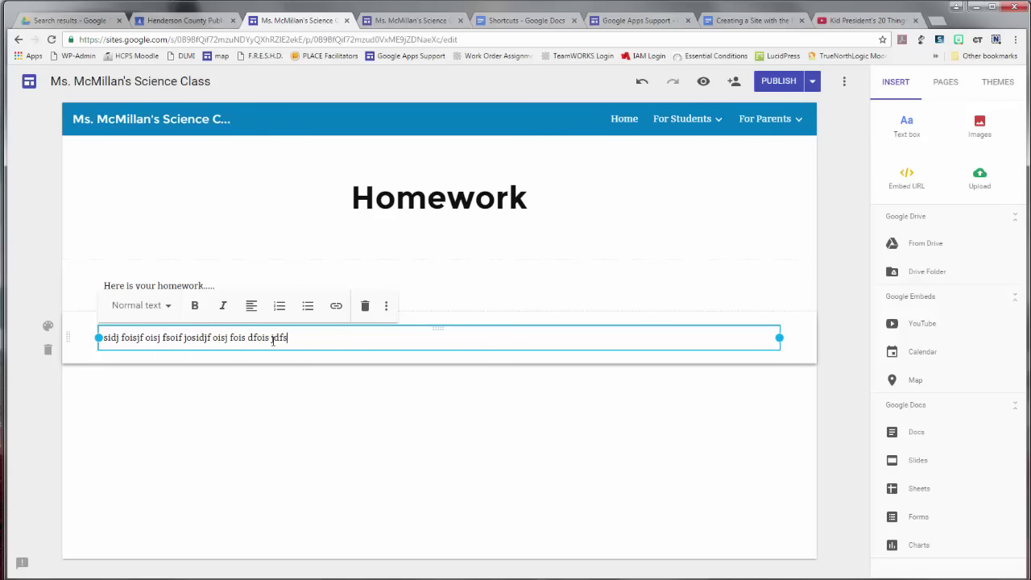
left_click(362, 418)
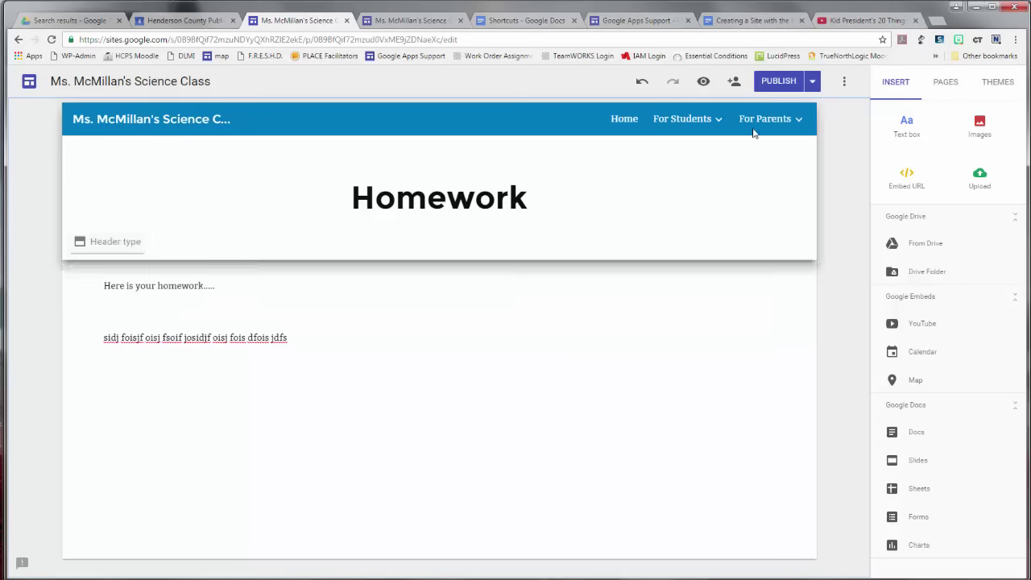
left_click(313, 337)
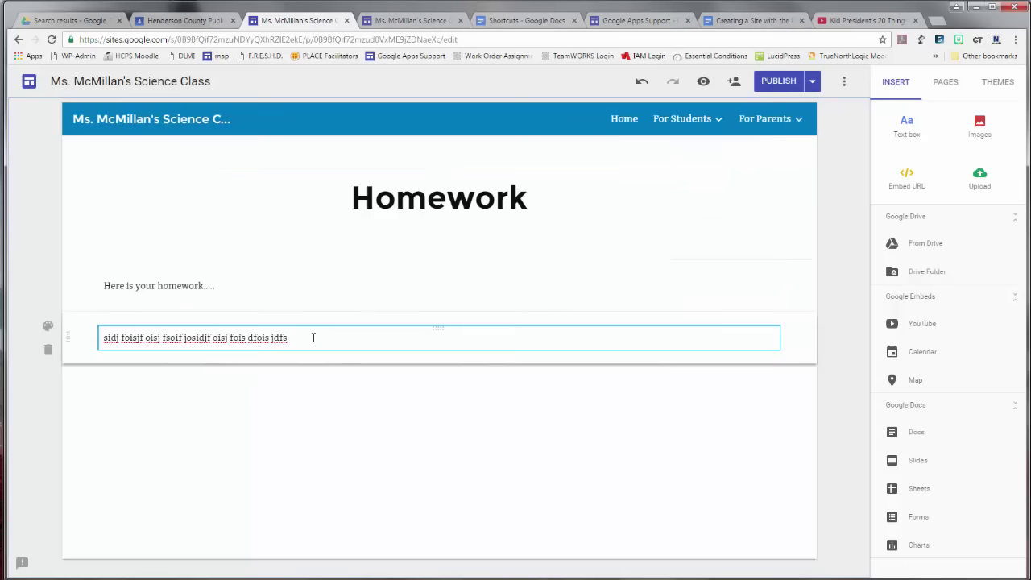
key("Return")
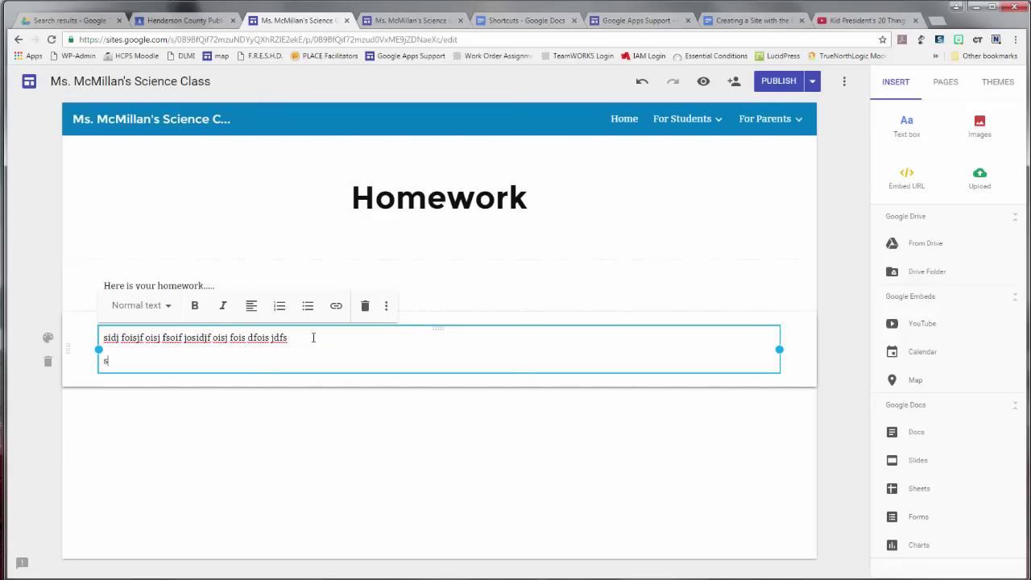
type("saoid jaosidj oaisjd oia jsd")
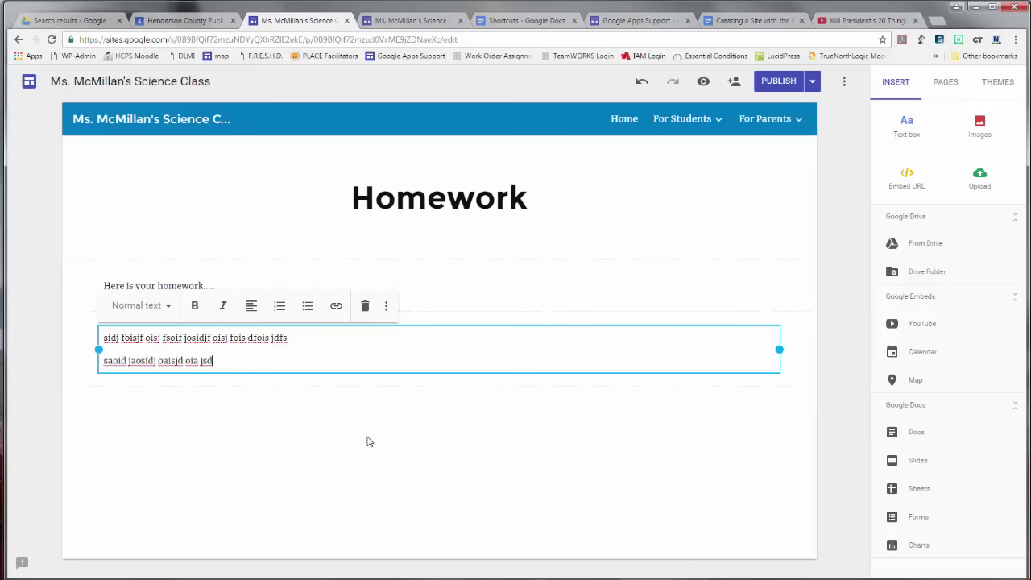
left_click(366, 441)
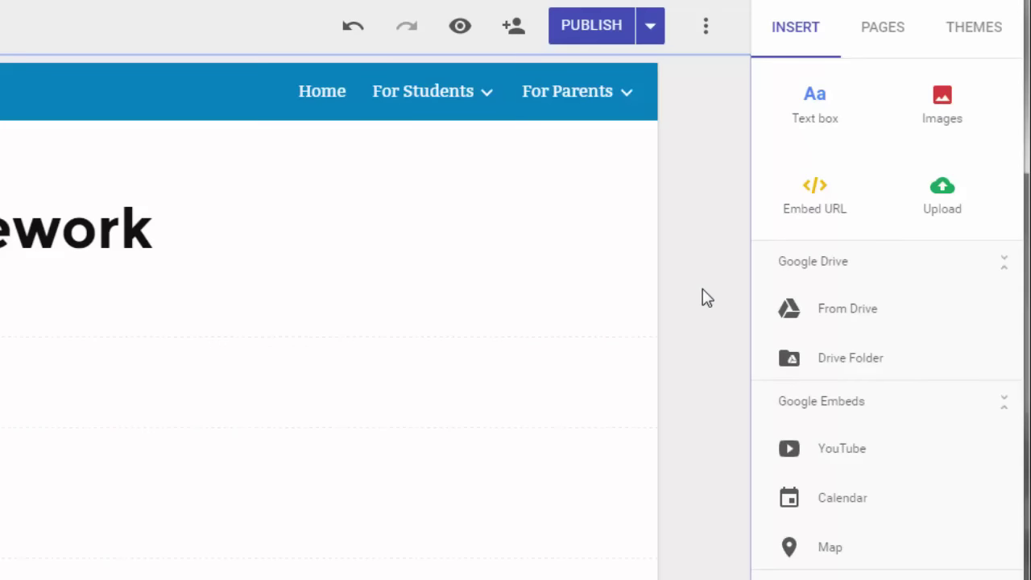
left_click(515, 34)
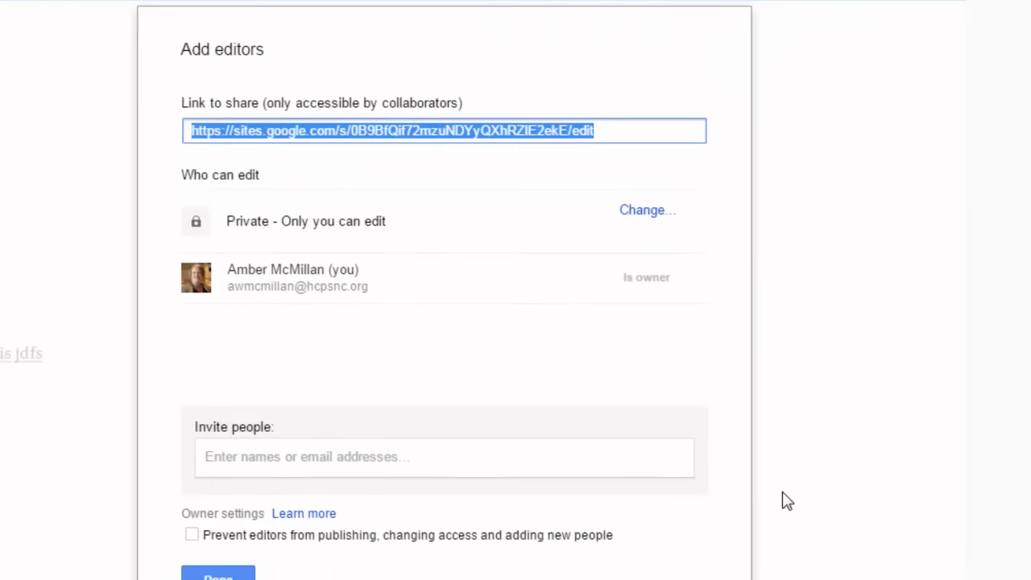